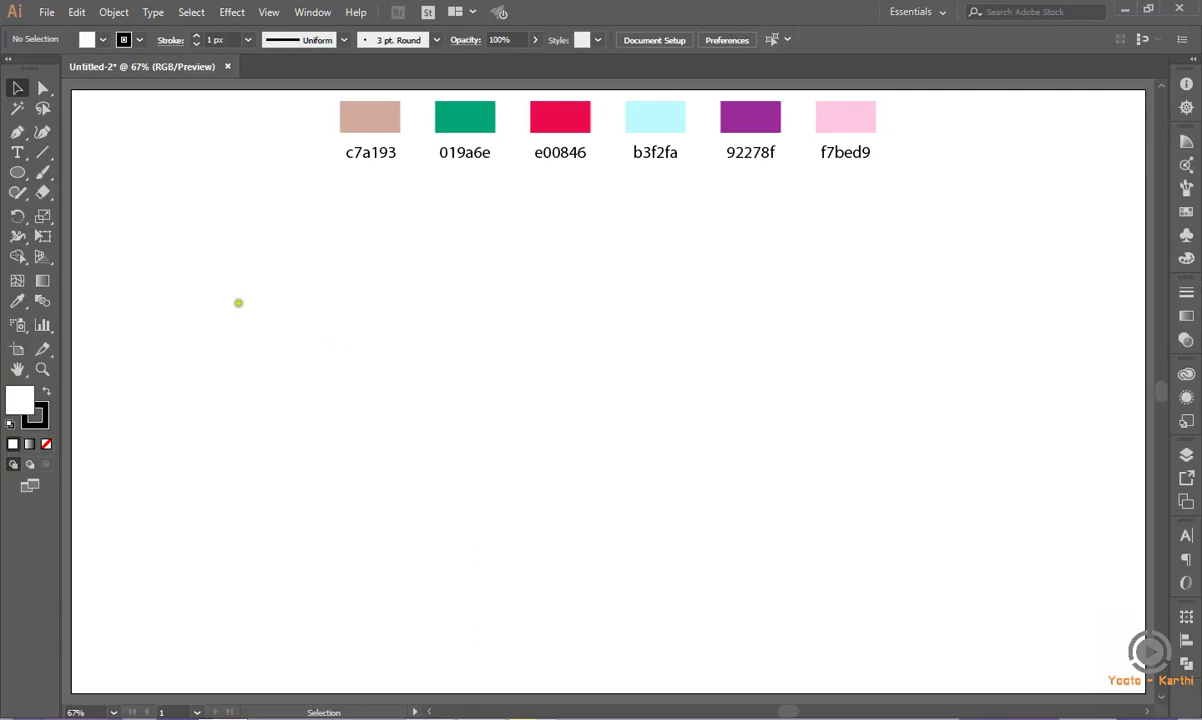
# Draw the first curly confetti shape below the swatches with the Pen tool
pyautogui.click(19, 134)
pyautogui.click(232, 266)
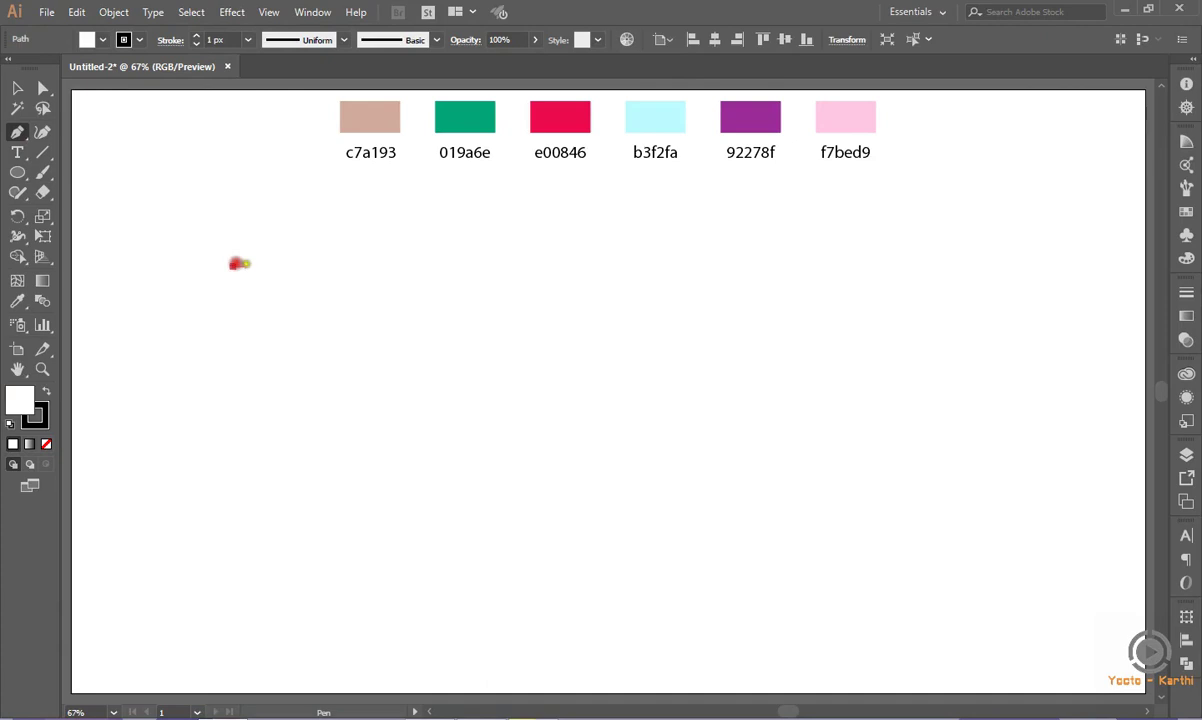
pyautogui.moveTo(270, 276)
pyautogui.mouseDown()
pyautogui.moveTo(235, 303)
pyautogui.moveTo(235, 268)
pyautogui.moveTo(283, 263)
pyautogui.mouseUp()
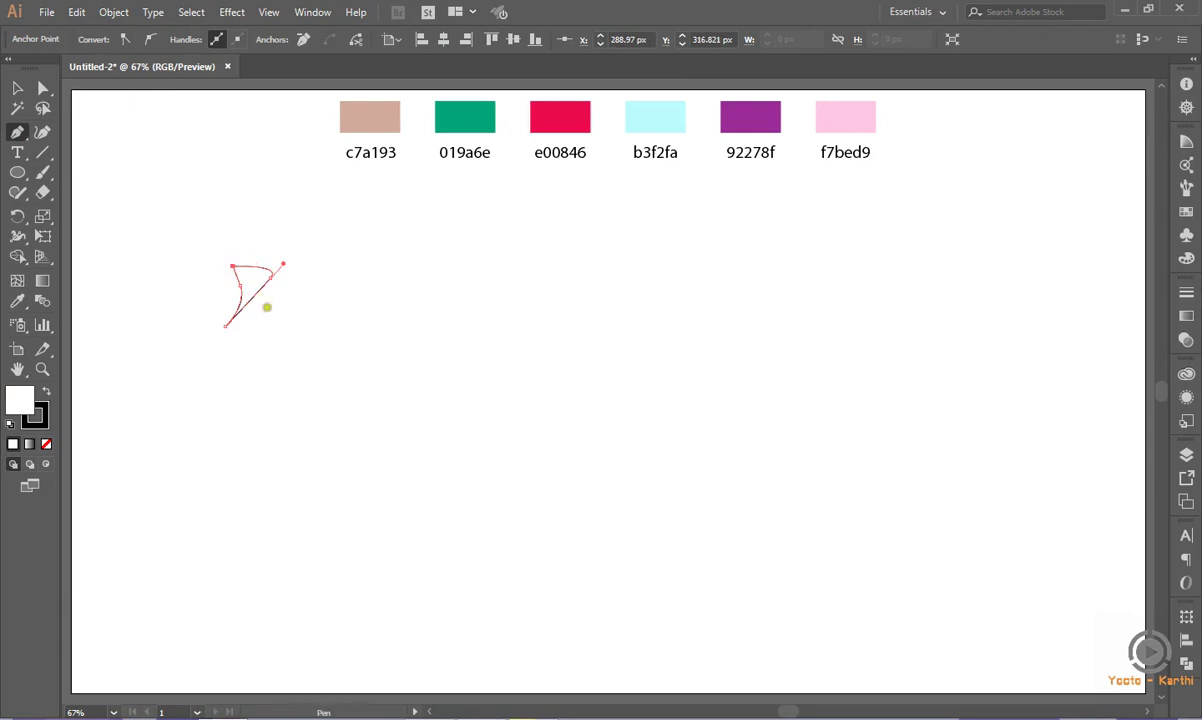
pyautogui.click(24, 91)
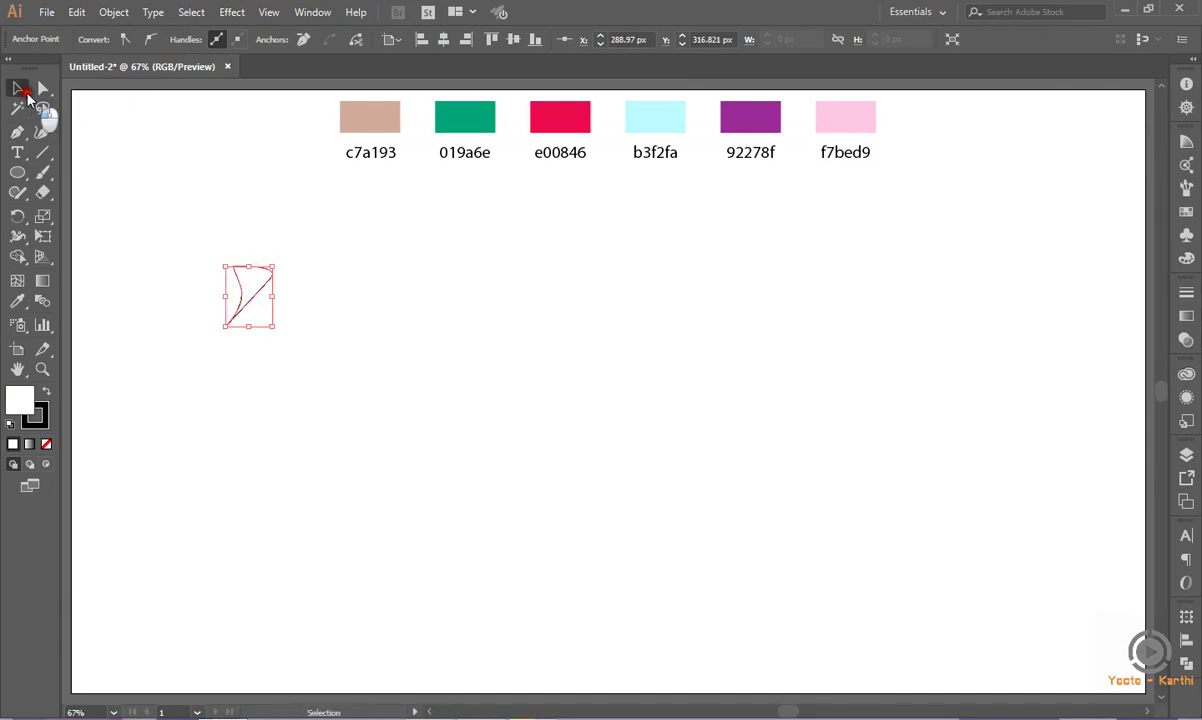
pyautogui.click(133, 156)
# Draw a second curved confetti shape beside the first, then select both shapes
pyautogui.click(17, 131)
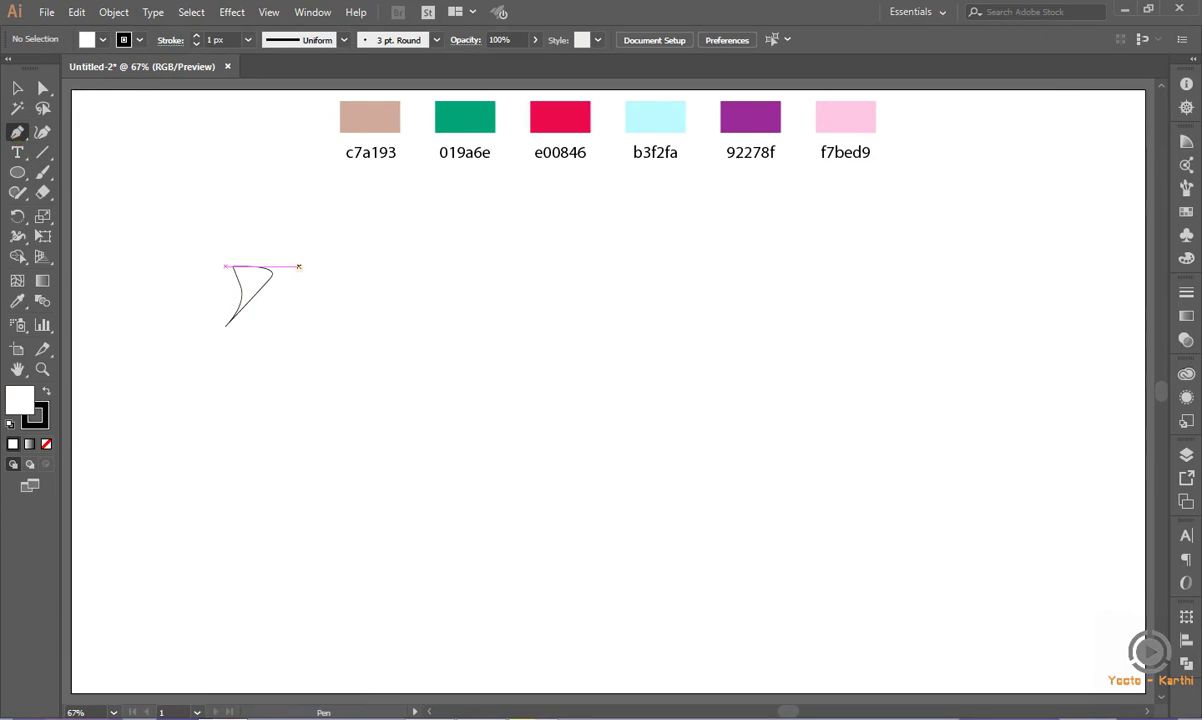
pyautogui.click(298, 266)
pyautogui.moveTo(353, 265); pyautogui.dragTo(378, 294)
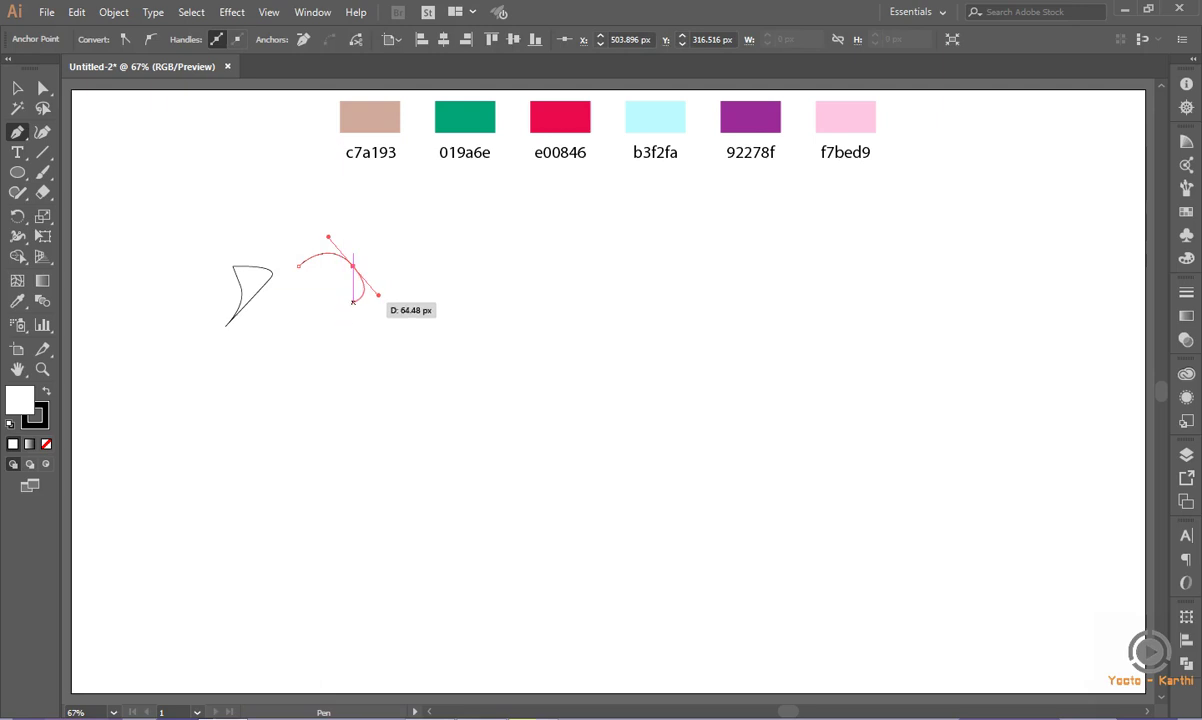
pyautogui.moveTo(353, 300)
pyautogui.mouseDown()
pyautogui.moveTo(377, 309)
pyautogui.moveTo(342, 321)
pyautogui.mouseUp()
pyautogui.click(334, 325)
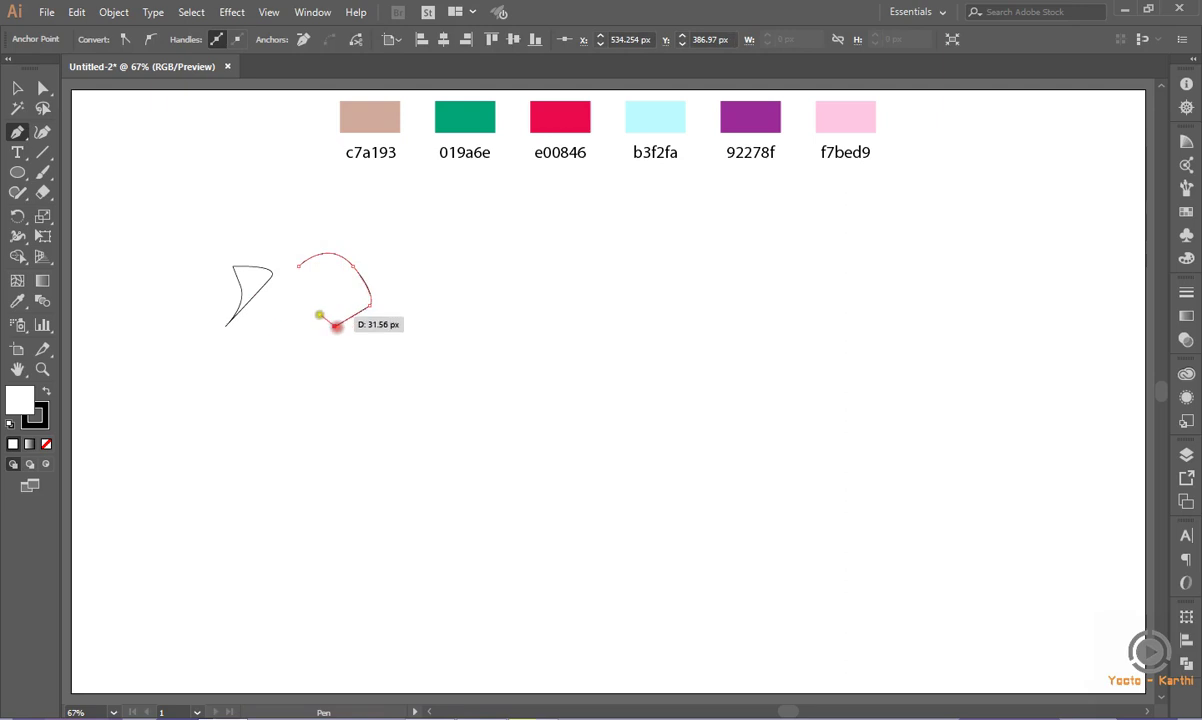
pyautogui.moveTo(299, 290); pyautogui.dragTo(270, 293)
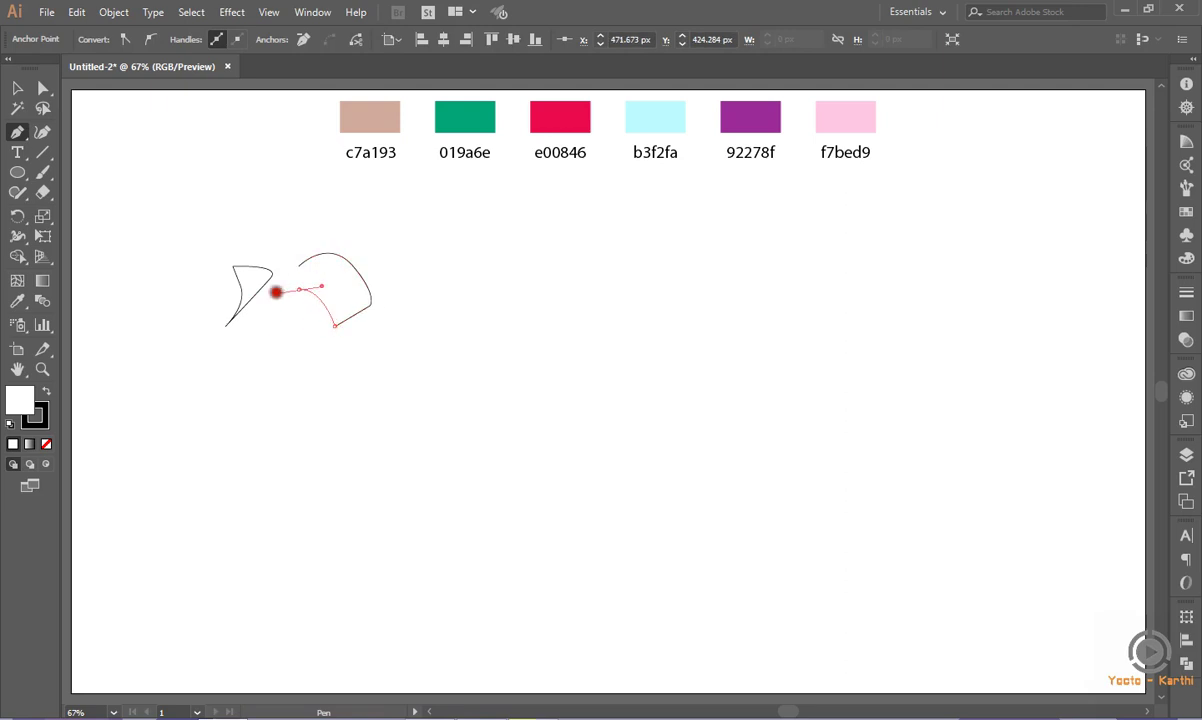
pyautogui.moveTo(270, 293); pyautogui.dragTo(328, 237)
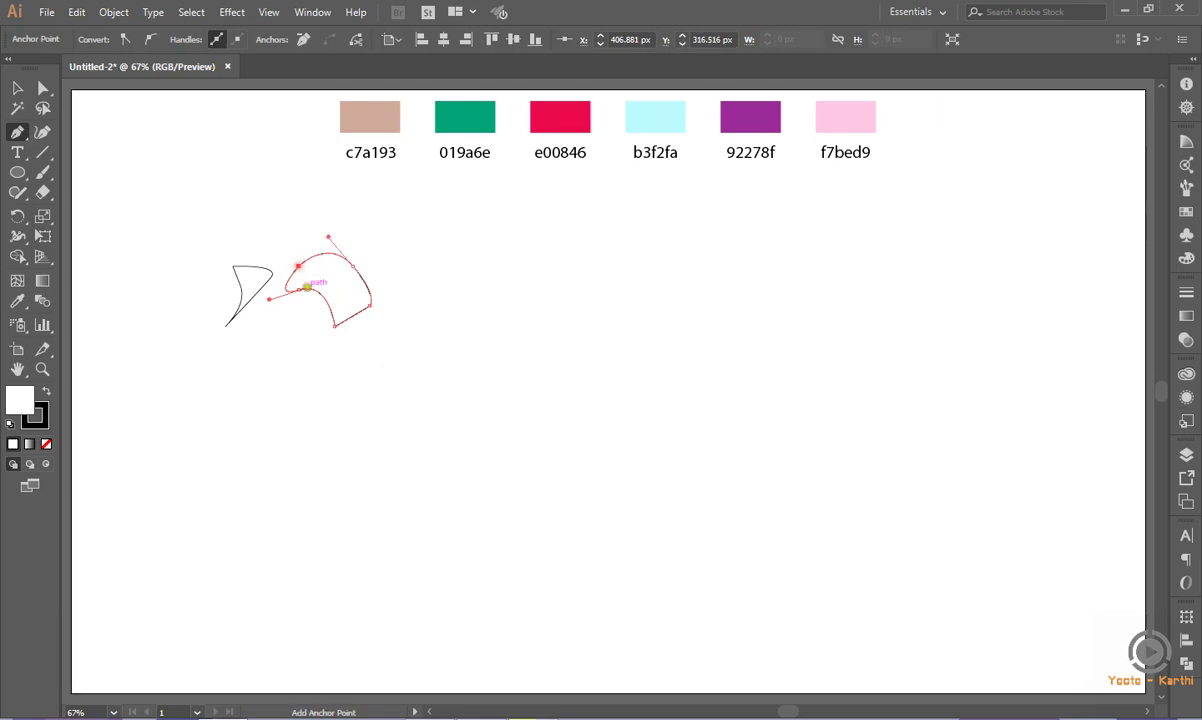
pyautogui.press('v')
pyautogui.click(155, 198)
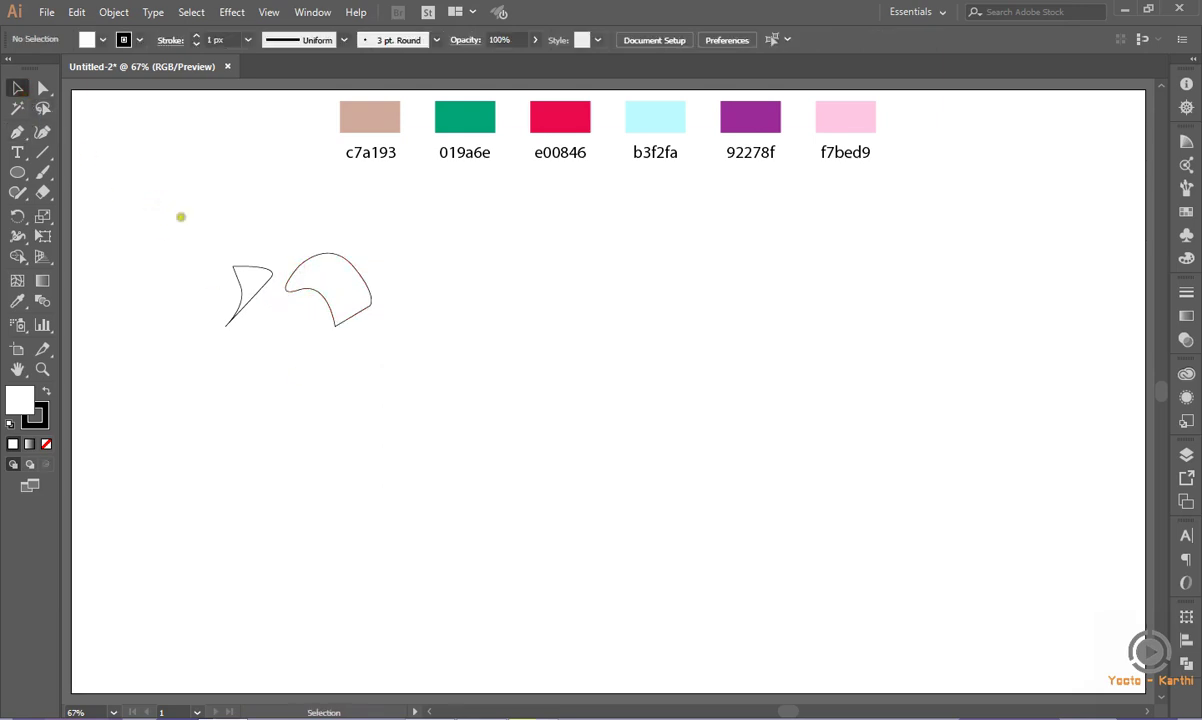
pyautogui.moveTo(182, 220); pyautogui.dragTo(389, 343)
# Place a vertically reflected copy of the pair below them, then scale all four shapes down
pyautogui.rightClick(327, 306)
pyautogui.moveTo(400, 530)
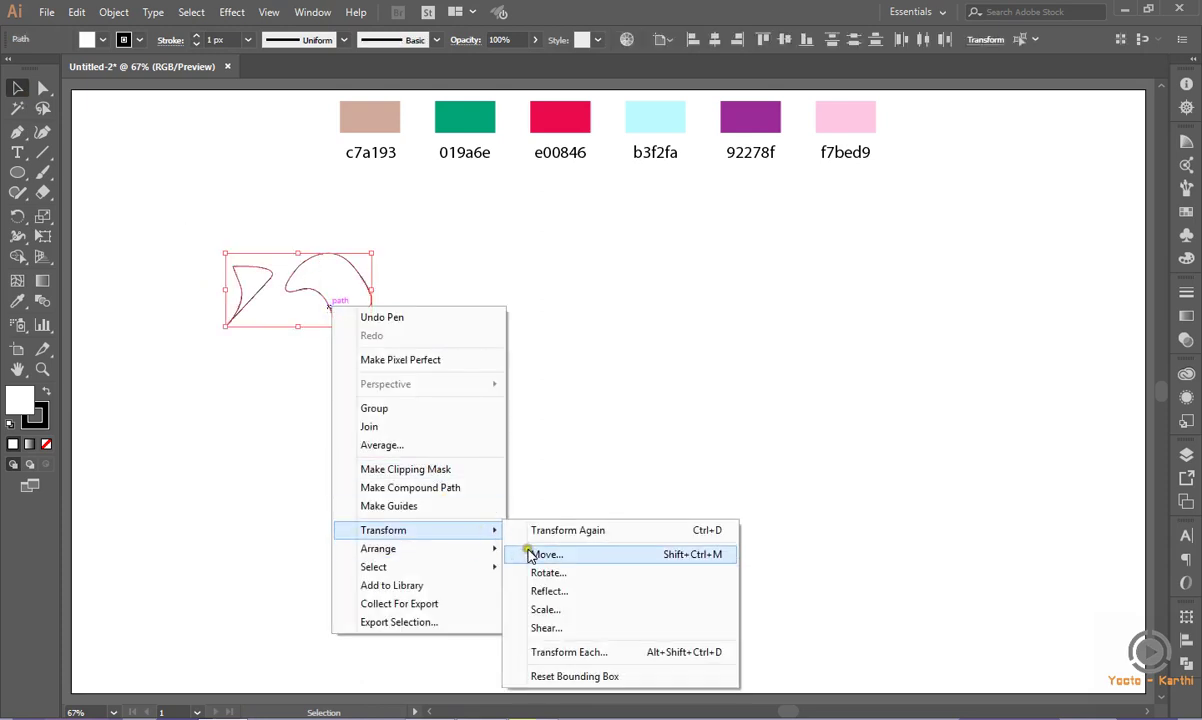
pyautogui.click(548, 591)
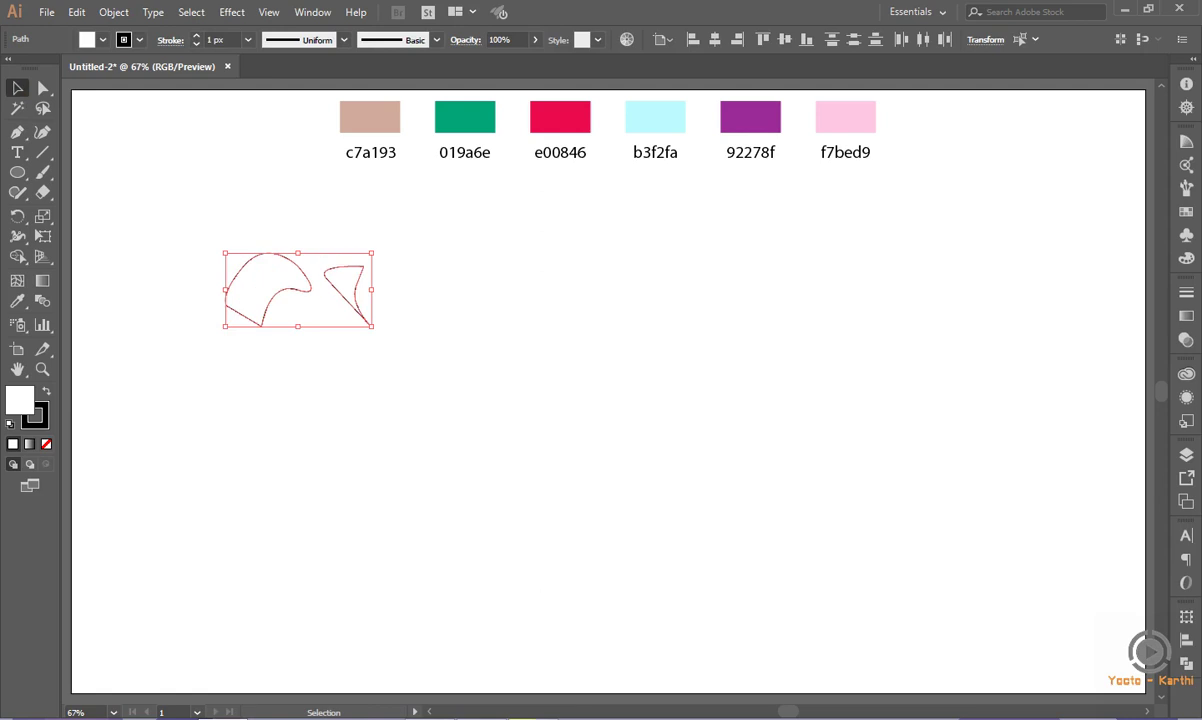
pyautogui.moveTo(424, 277); pyautogui.dragTo(800, 215)
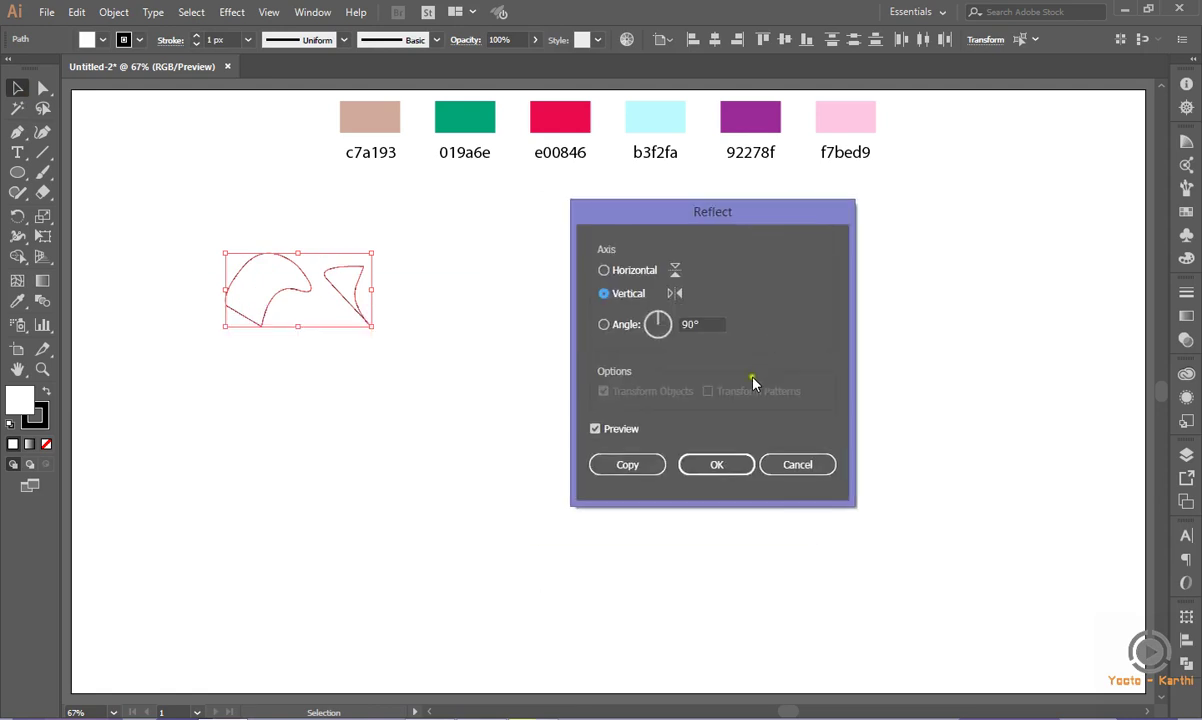
pyautogui.click(650, 464)
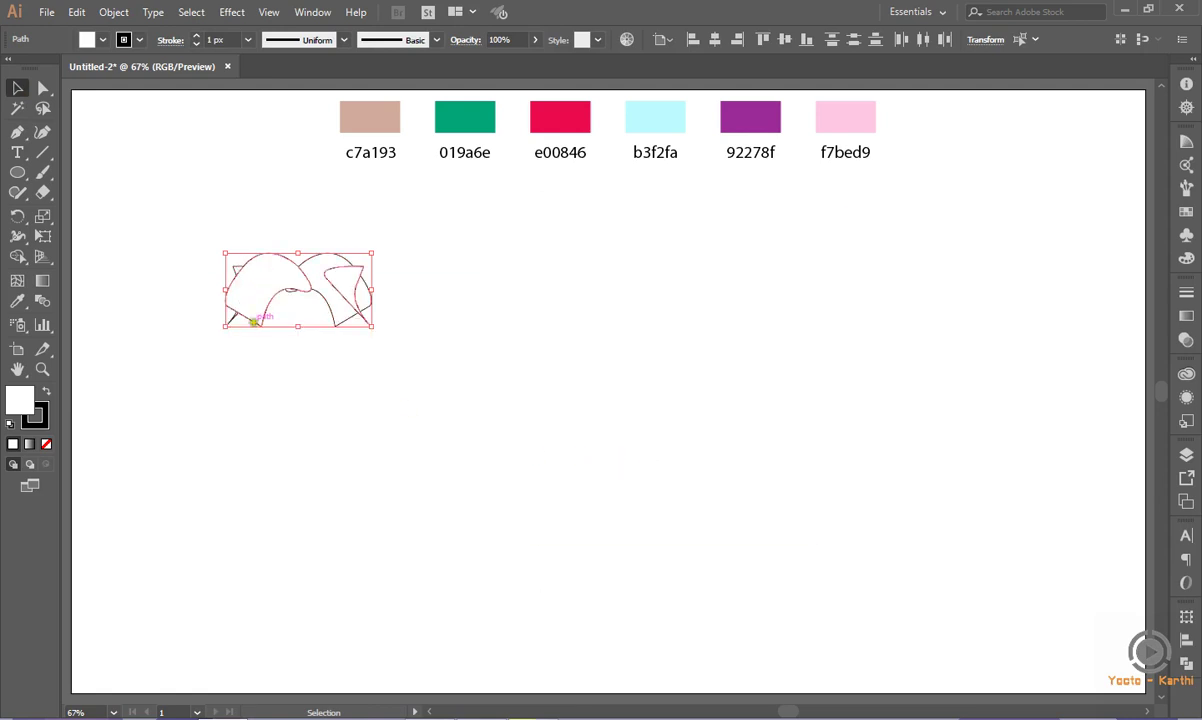
pyautogui.moveTo(253, 309); pyautogui.dragTo(253, 389)
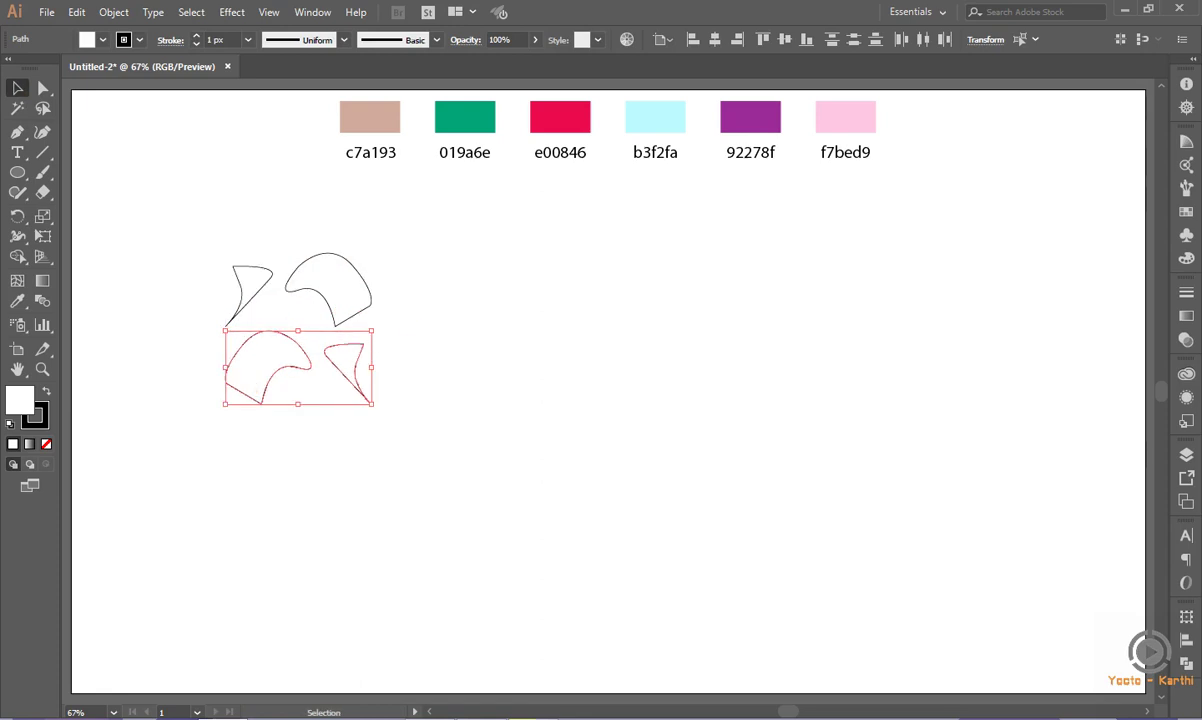
pyautogui.click(412, 325)
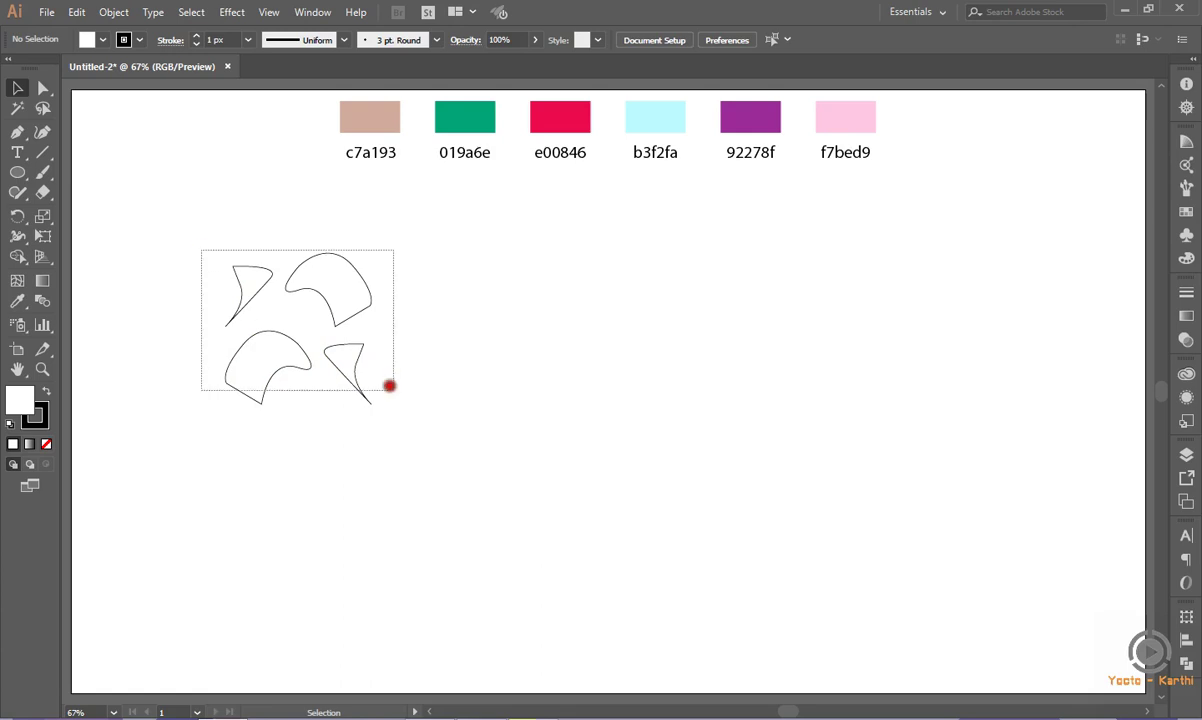
pyautogui.moveTo(200, 250); pyautogui.dragTo(413, 418)
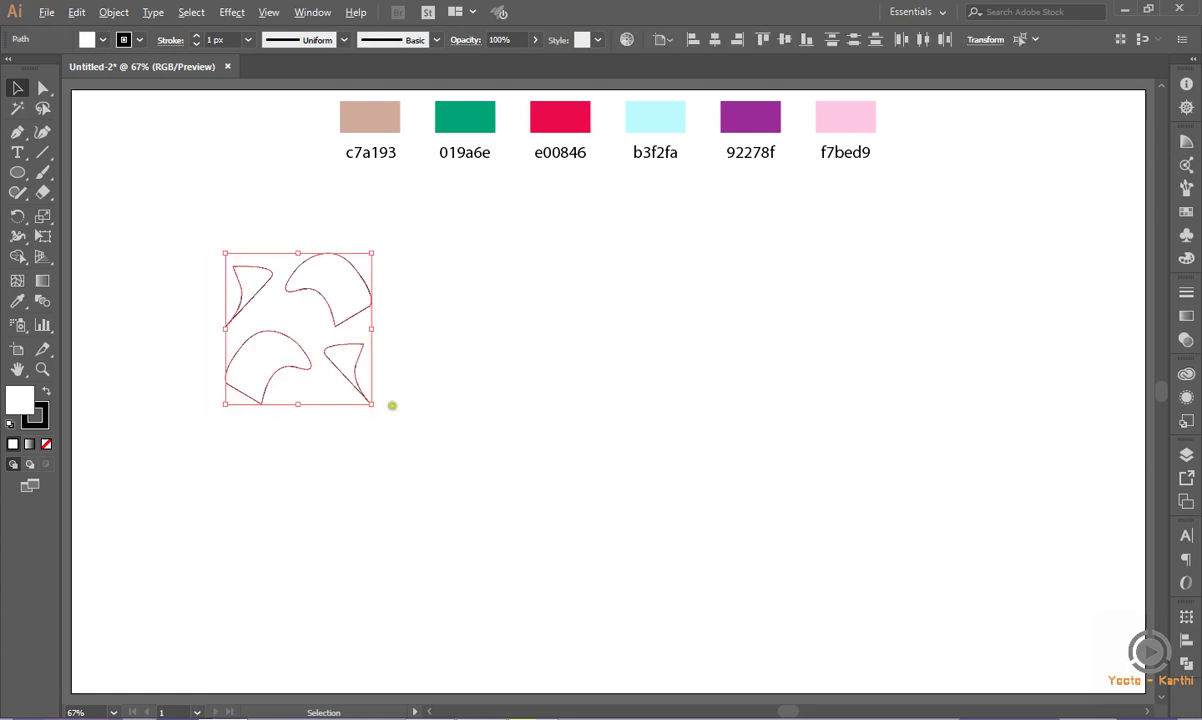
pyautogui.moveTo(368, 252)
pyautogui.mouseDown()
pyautogui.moveTo(319, 259)
pyautogui.moveTo(355, 259)
pyautogui.mouseUp()
# Duplicate the four-shape tile directly below itself, forming a two-tile column
pyautogui.click(439, 294)
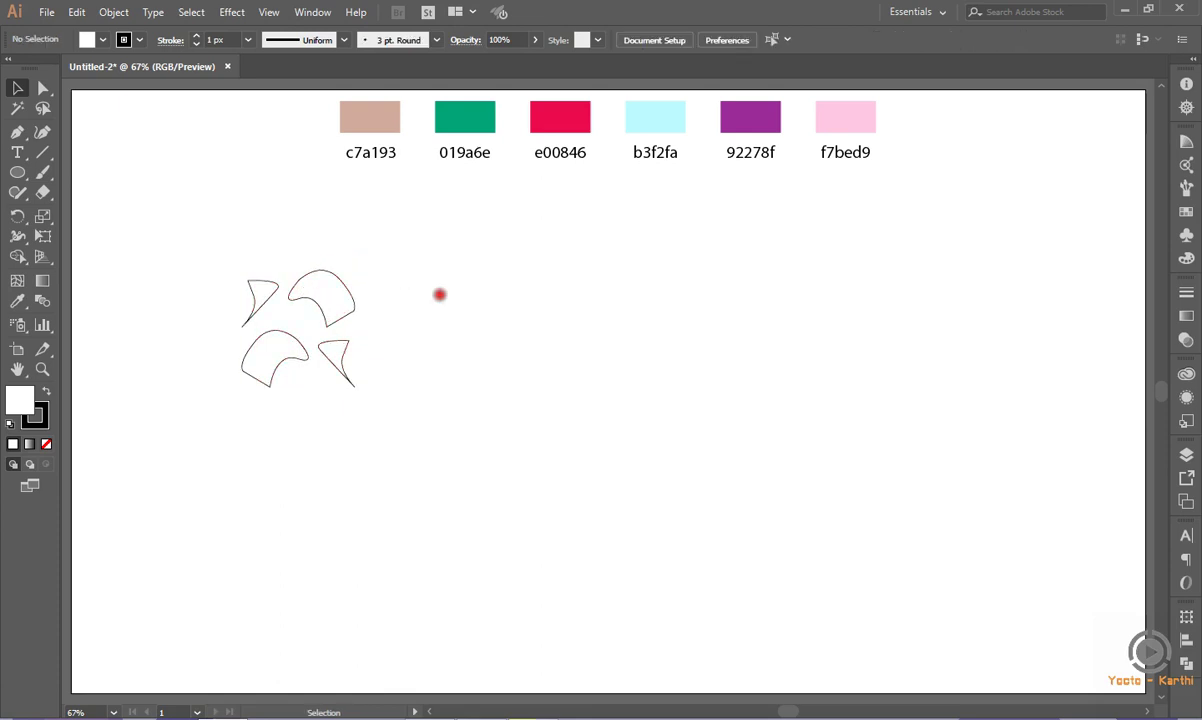
pyautogui.moveTo(215, 254); pyautogui.dragTo(410, 405)
pyautogui.moveTo(272, 372); pyautogui.dragTo(273, 507)
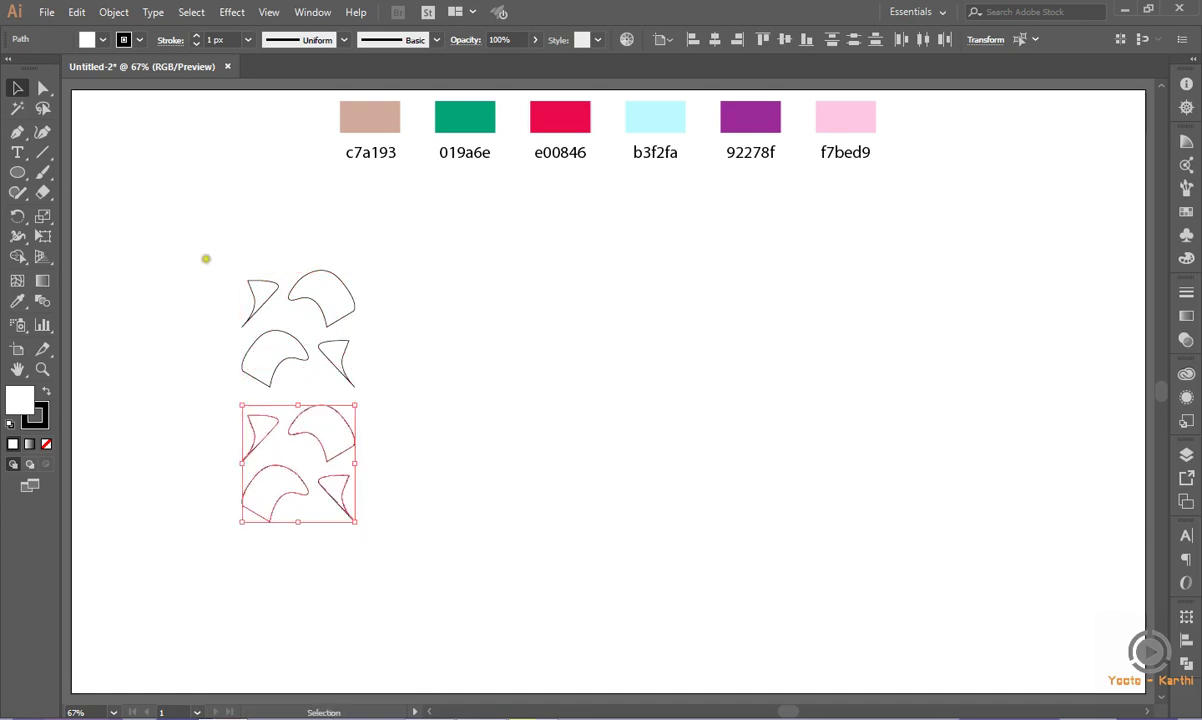
pyautogui.moveTo(206, 259); pyautogui.dragTo(424, 566)
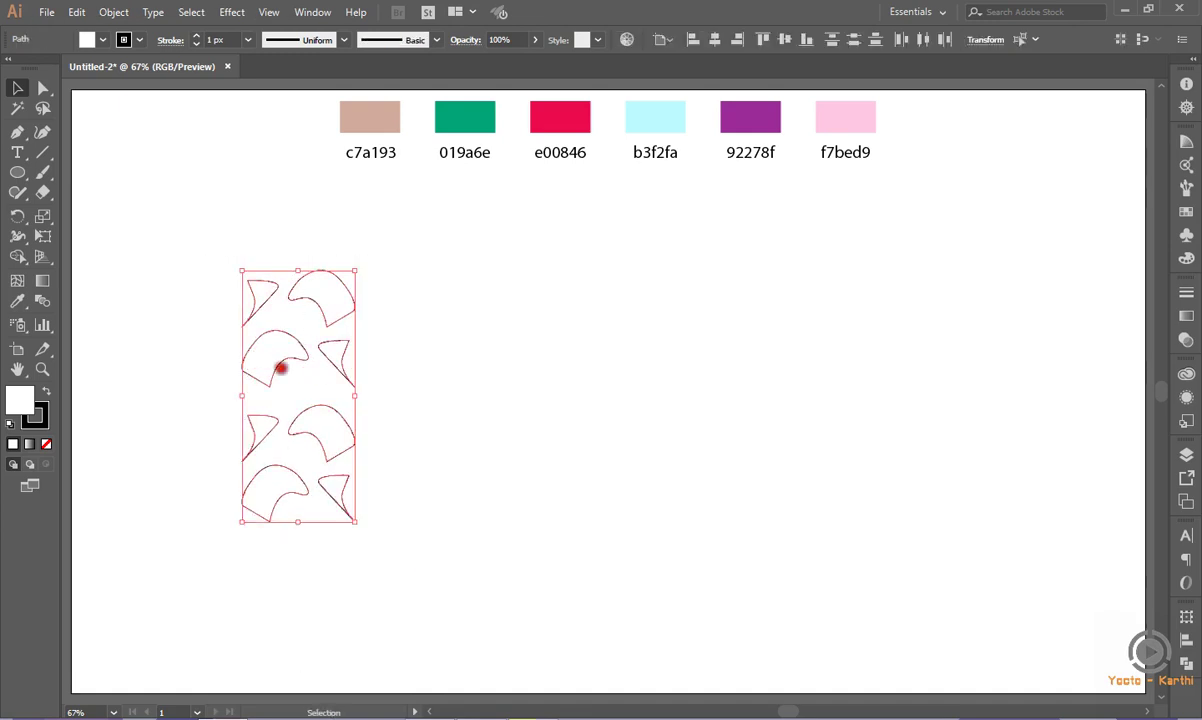
pyautogui.click(386, 368)
pyautogui.moveTo(196, 241)
pyautogui.mouseDown()
pyautogui.moveTo(263, 317)
pyautogui.moveTo(424, 585)
pyautogui.mouseUp()
# Copy the two-tile column level to the right twice, giving three columns
pyautogui.moveTo(283, 362); pyautogui.dragTo(431, 375)
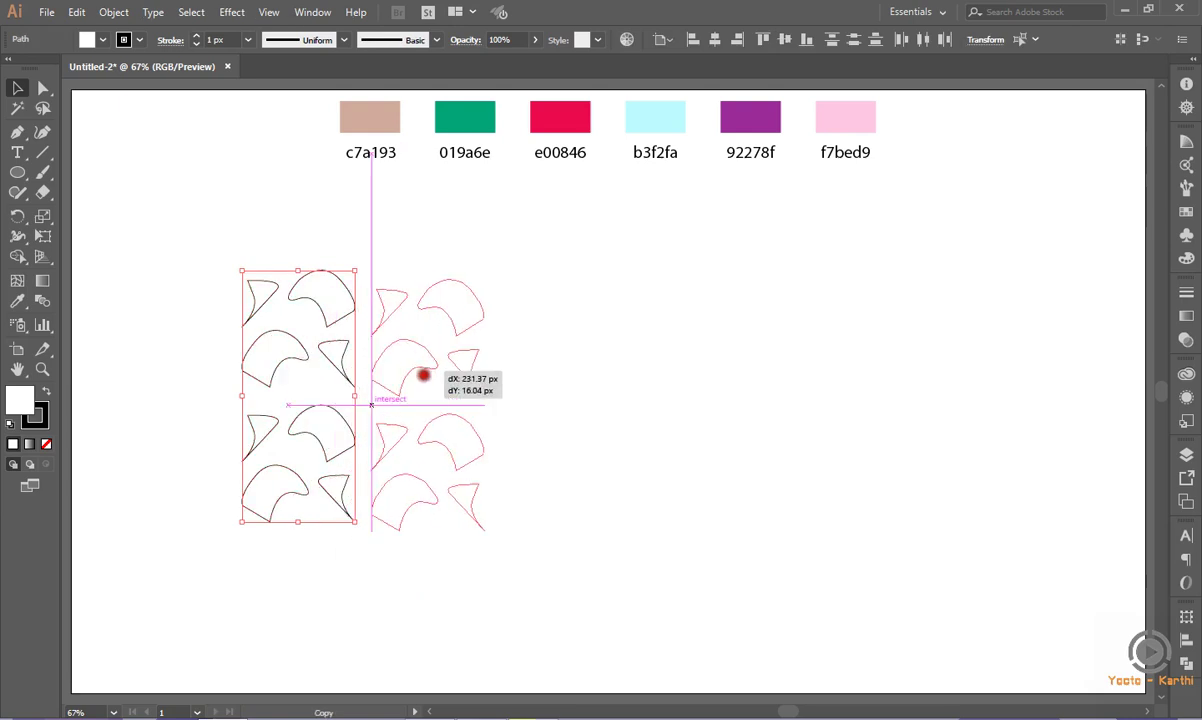
pyautogui.press('shift')
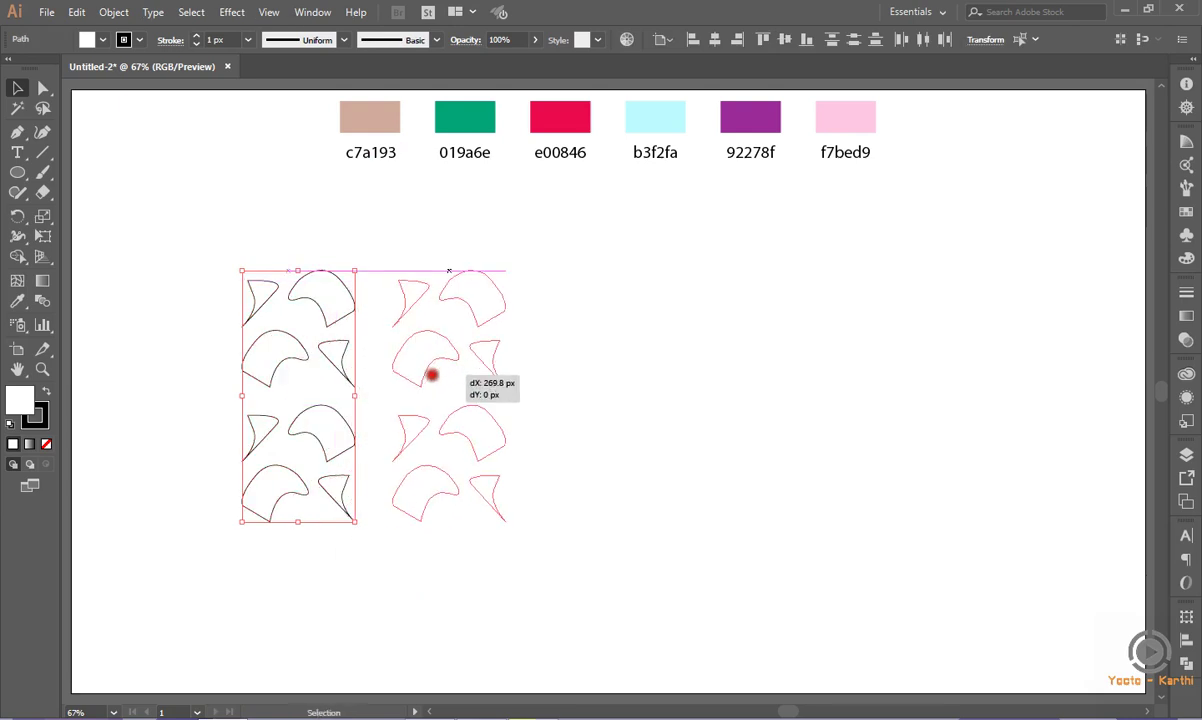
pyautogui.moveTo(431, 375); pyautogui.dragTo(431, 375)
pyautogui.hotkey('ctrl', 'd')
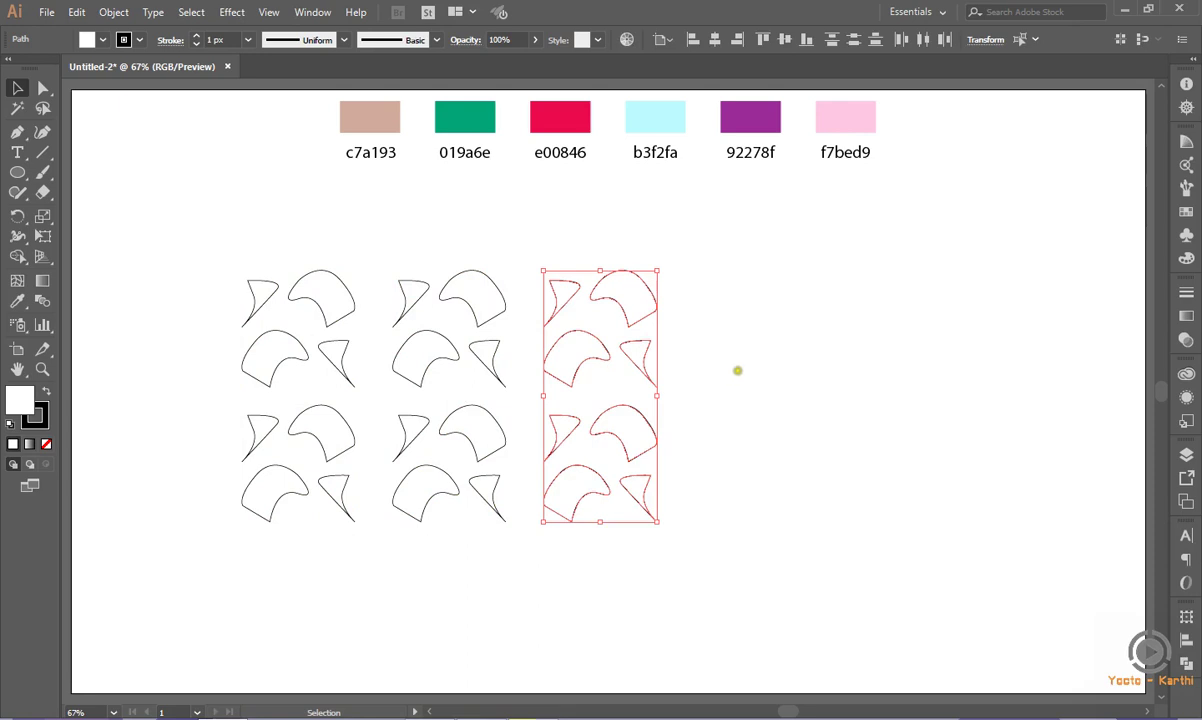
pyautogui.click(744, 369)
pyautogui.moveTo(197, 233); pyautogui.dragTo(349, 392)
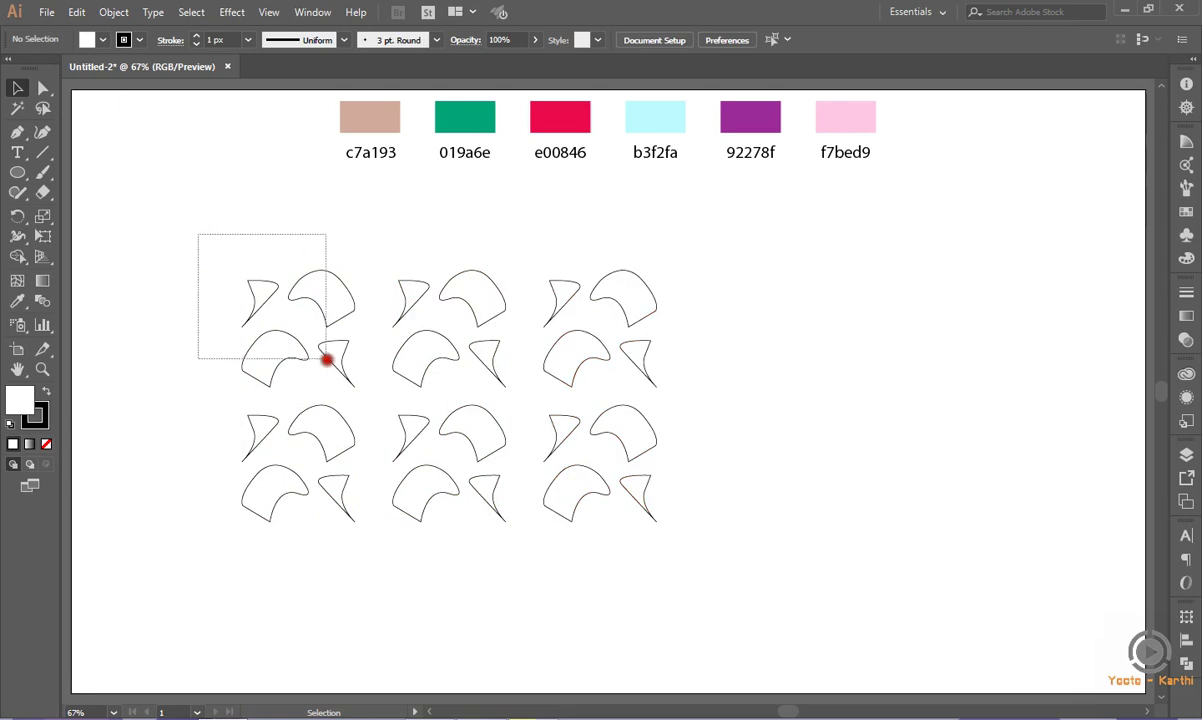
# Fill the top-left tile with c7a193 beige and the lower-left tile with 019a6e green
pyautogui.click(17, 303)
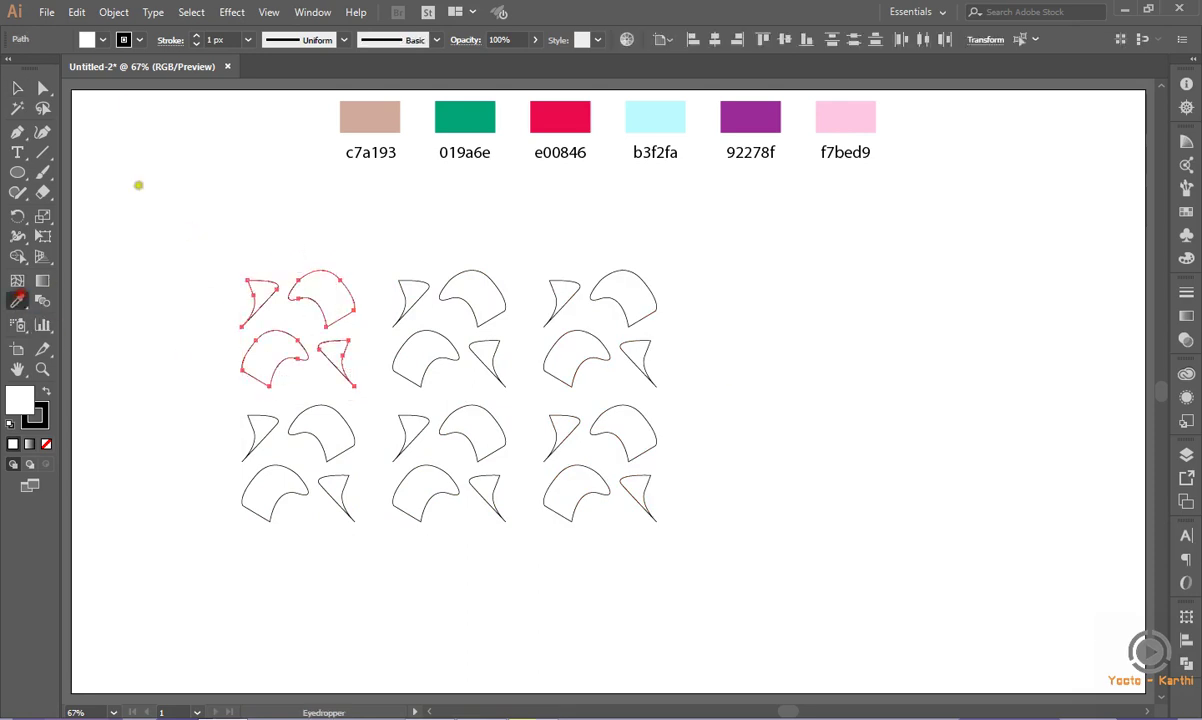
pyautogui.click(363, 121)
pyautogui.click(18, 88)
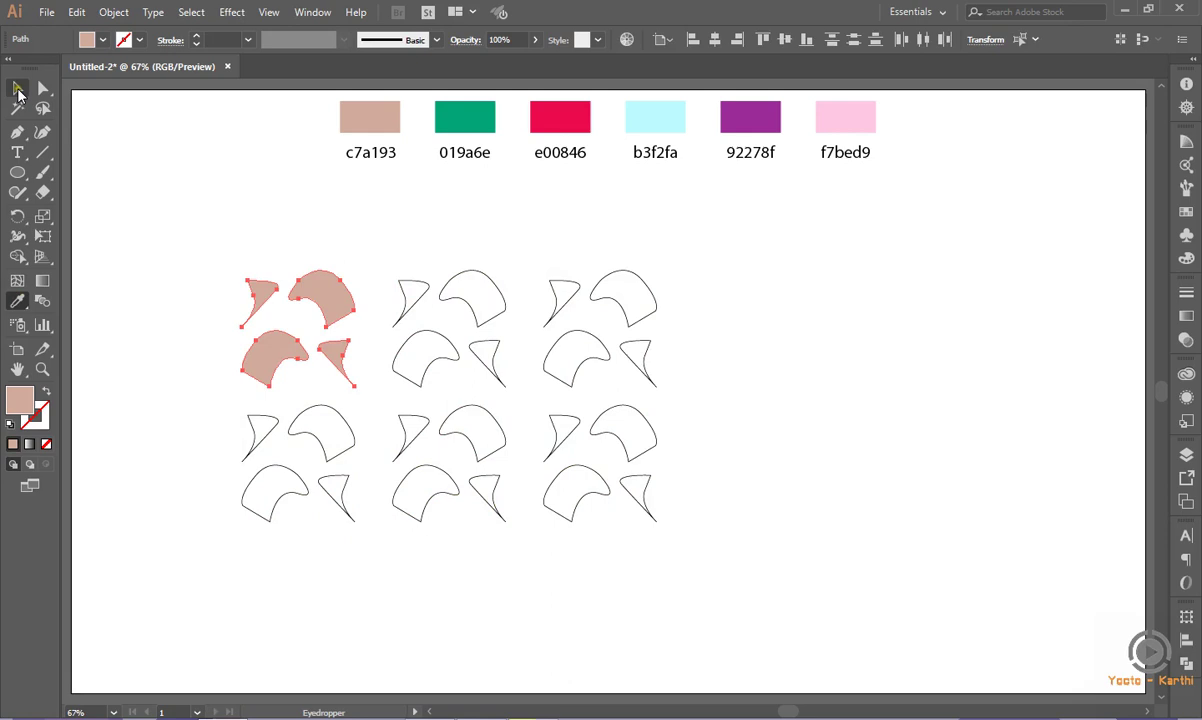
pyautogui.click(145, 208)
pyautogui.moveTo(212, 408); pyautogui.dragTo(360, 537)
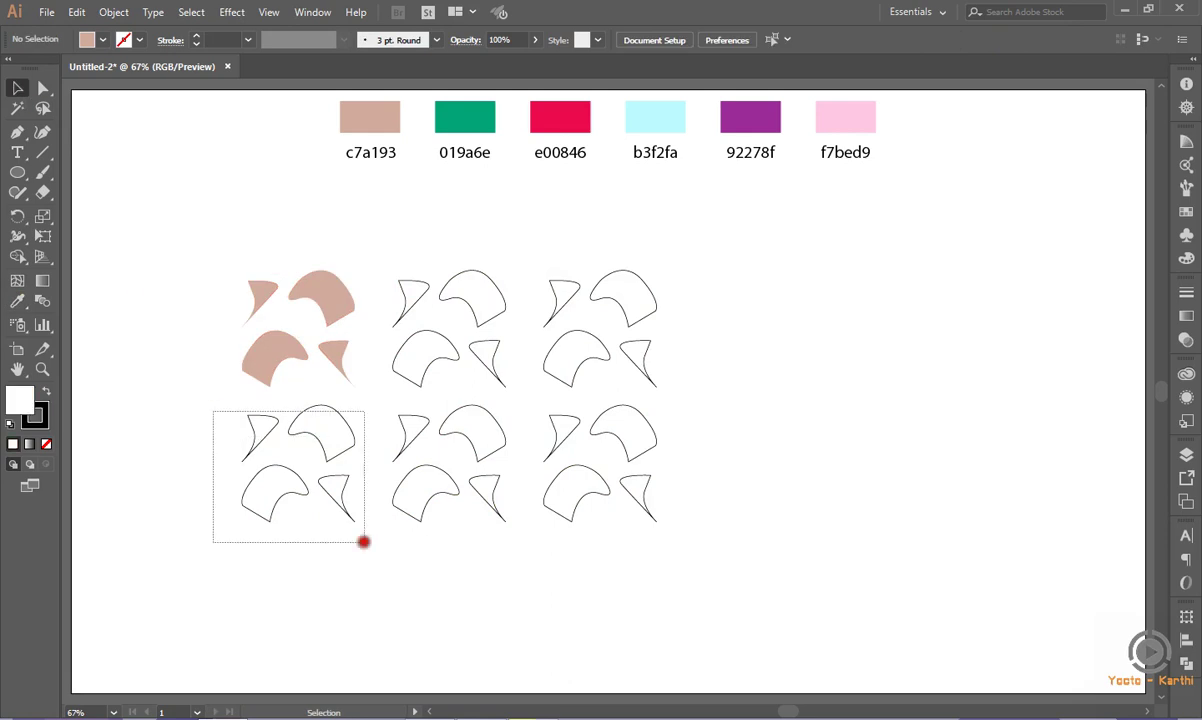
pyautogui.click(17, 301)
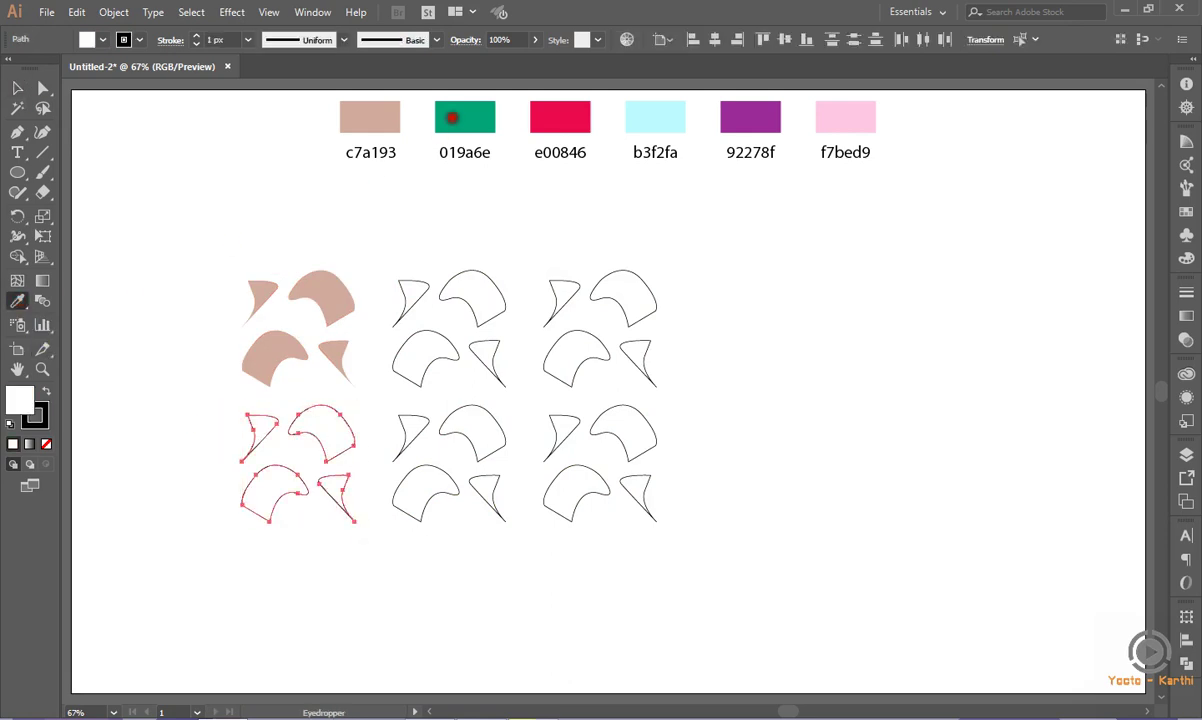
pyautogui.click(452, 118)
pyautogui.click(18, 88)
pyautogui.click(185, 176)
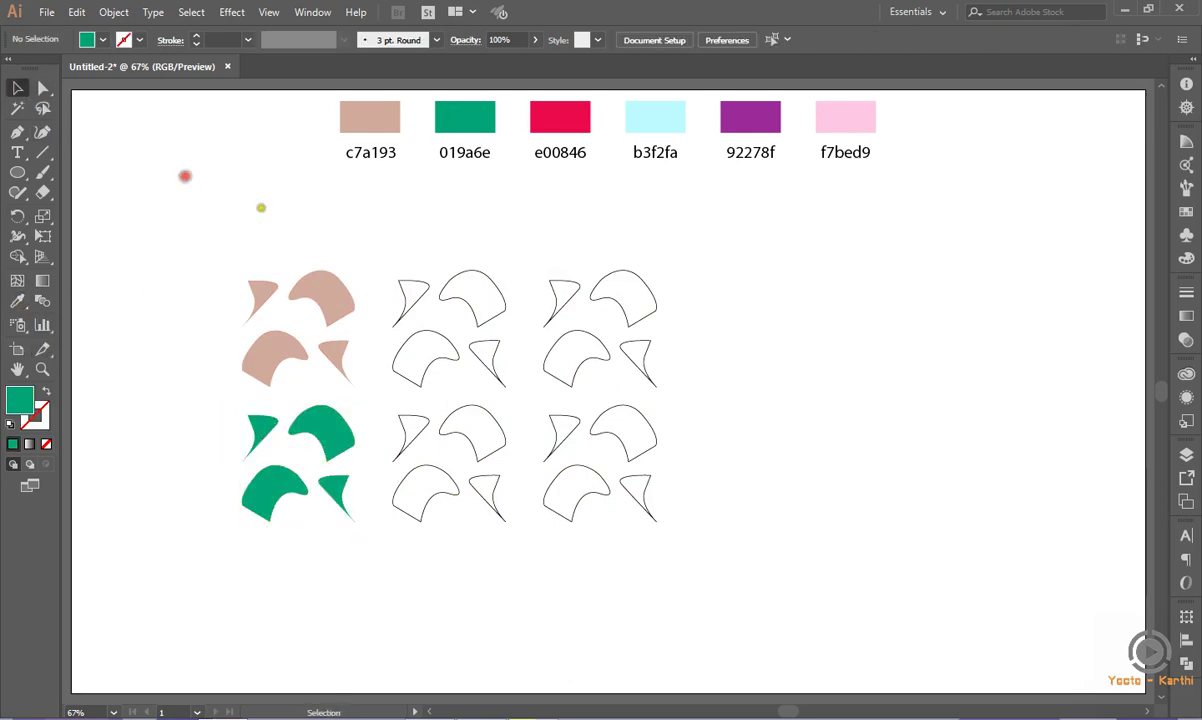
# Fill the middle column's top tile with e00846 red and bottom tile with b3f2fa light blue
pyautogui.moveTo(382, 253); pyautogui.dragTo(497, 378)
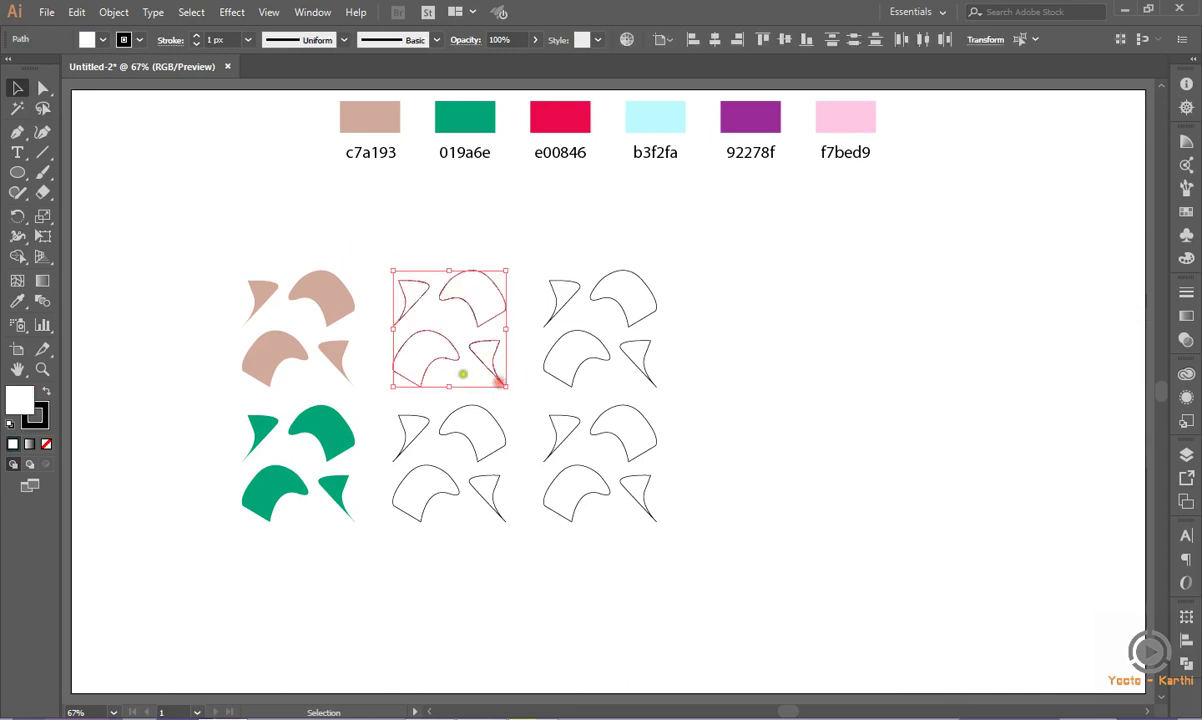
pyautogui.click(17, 299)
pyautogui.click(549, 116)
pyautogui.click(18, 88)
pyautogui.click(273, 208)
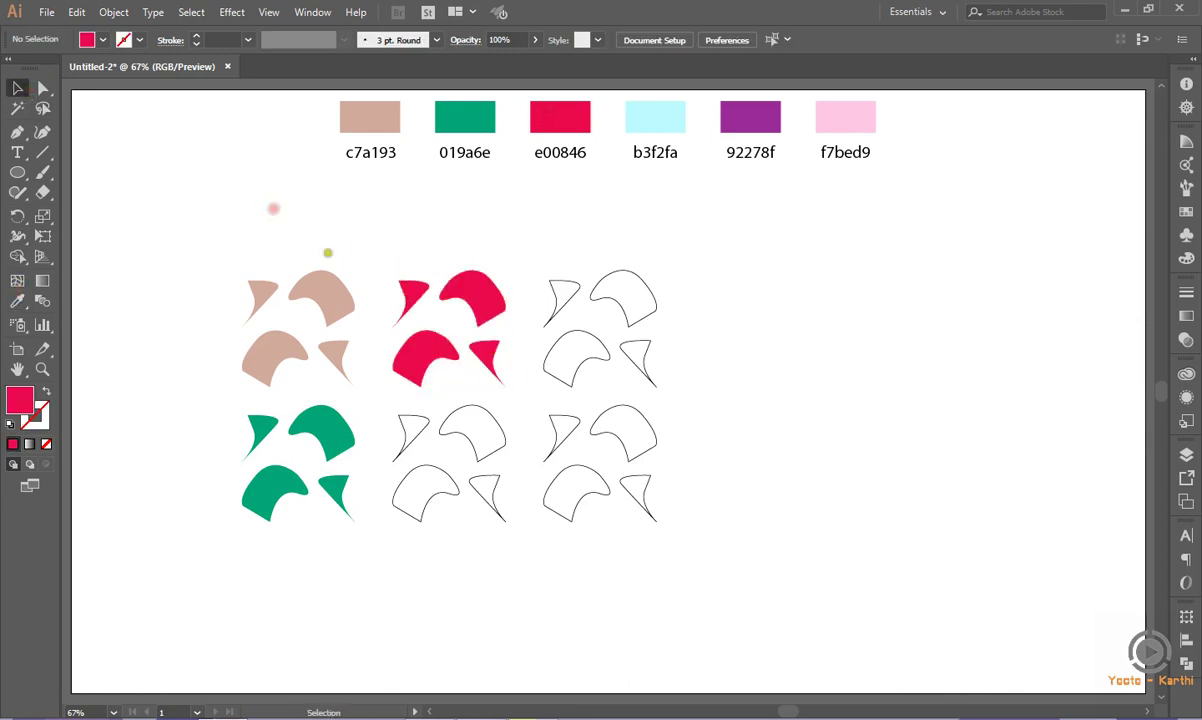
pyautogui.moveTo(501, 560); pyautogui.dragTo(418, 418)
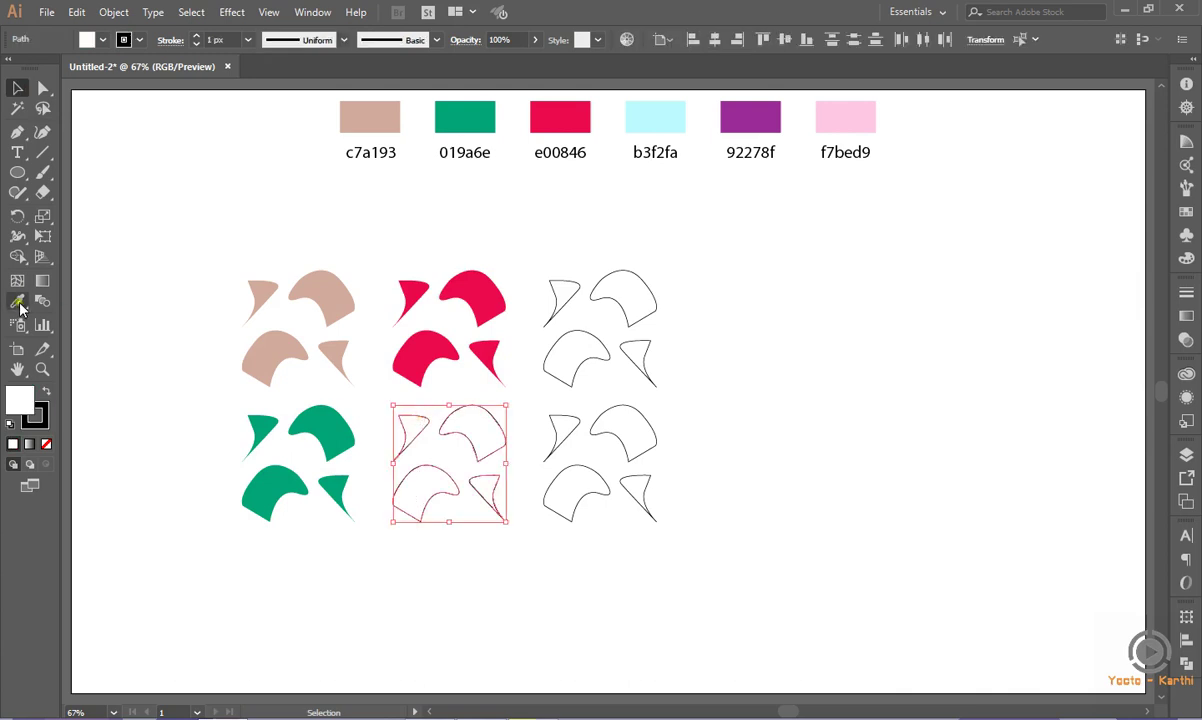
pyautogui.click(17, 300)
pyautogui.click(661, 123)
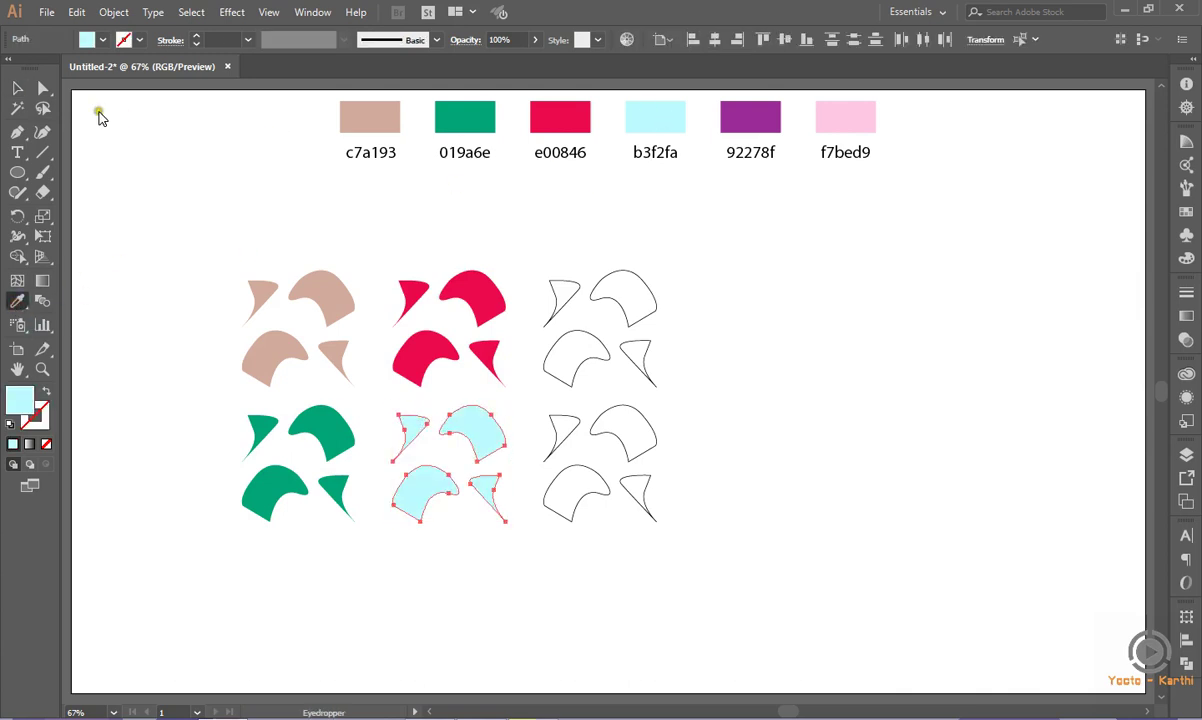
pyautogui.click(17, 88)
pyautogui.click(318, 206)
# Fill the right column's top tile with 92278f purple and bottom tile with f7bed9 pink
pyautogui.moveTo(531, 250); pyautogui.dragTo(669, 396)
pyautogui.click(17, 300)
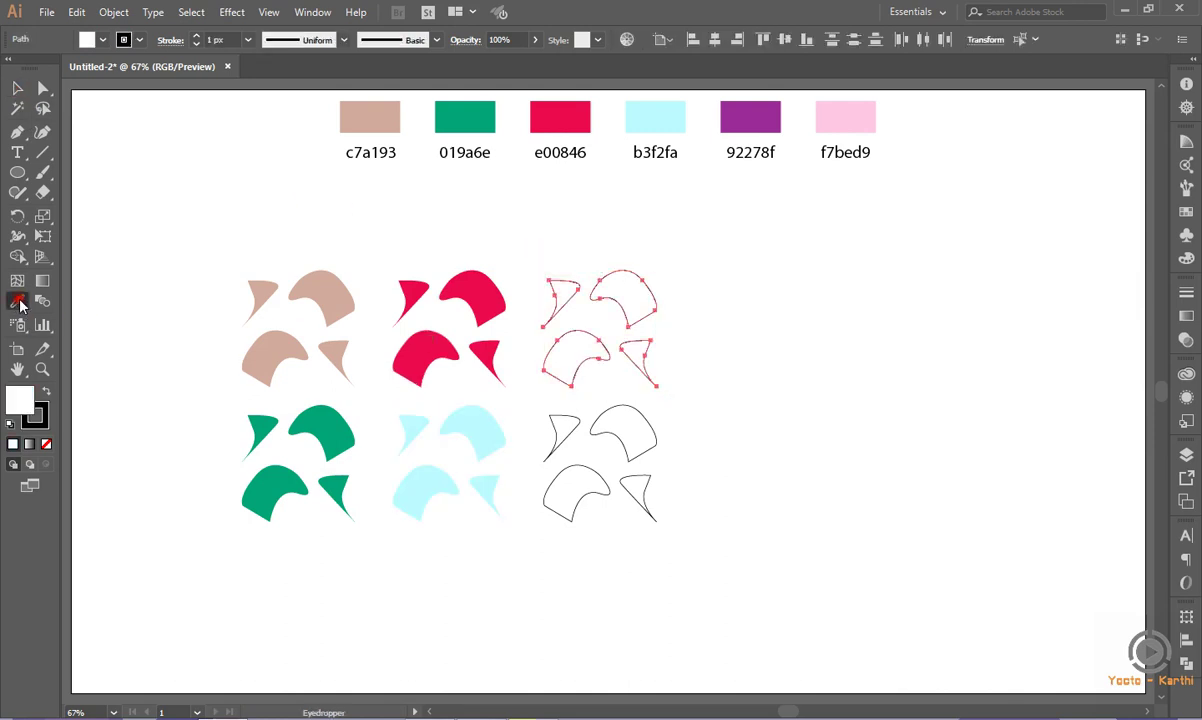
pyautogui.click(704, 115)
pyautogui.click(17, 88)
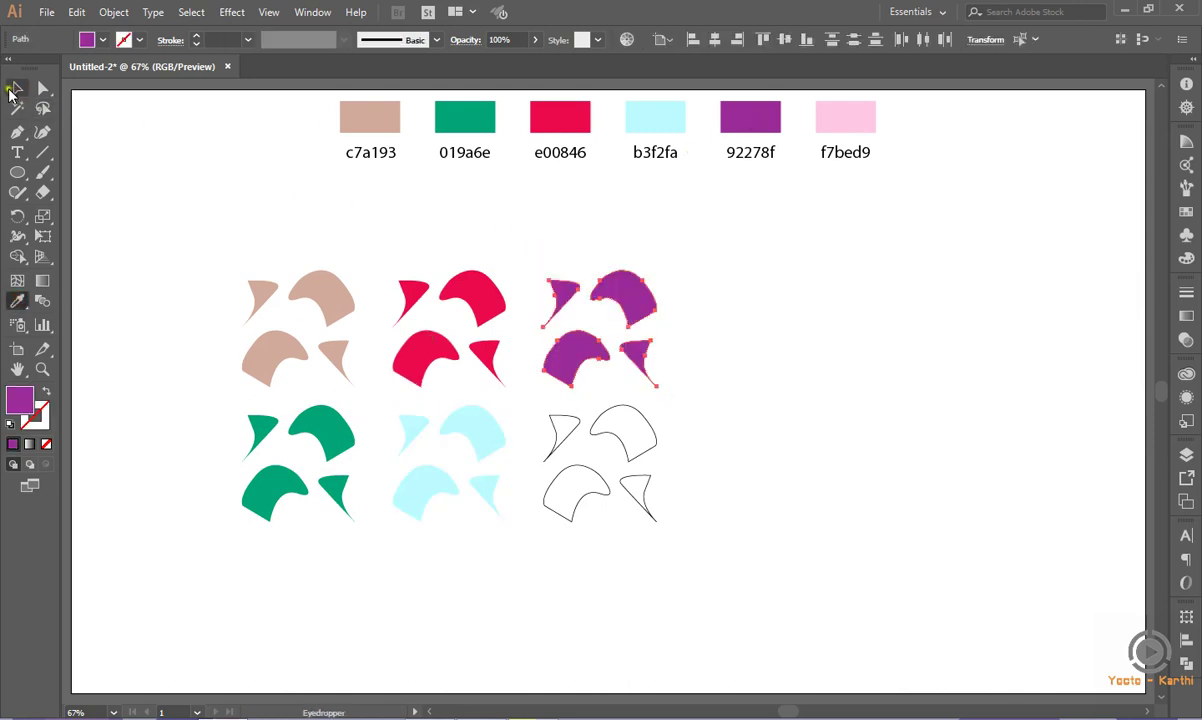
pyautogui.click(331, 178)
pyautogui.moveTo(659, 574)
pyautogui.mouseDown()
pyautogui.moveTo(575, 429)
pyautogui.moveTo(522, 392)
pyautogui.mouseUp()
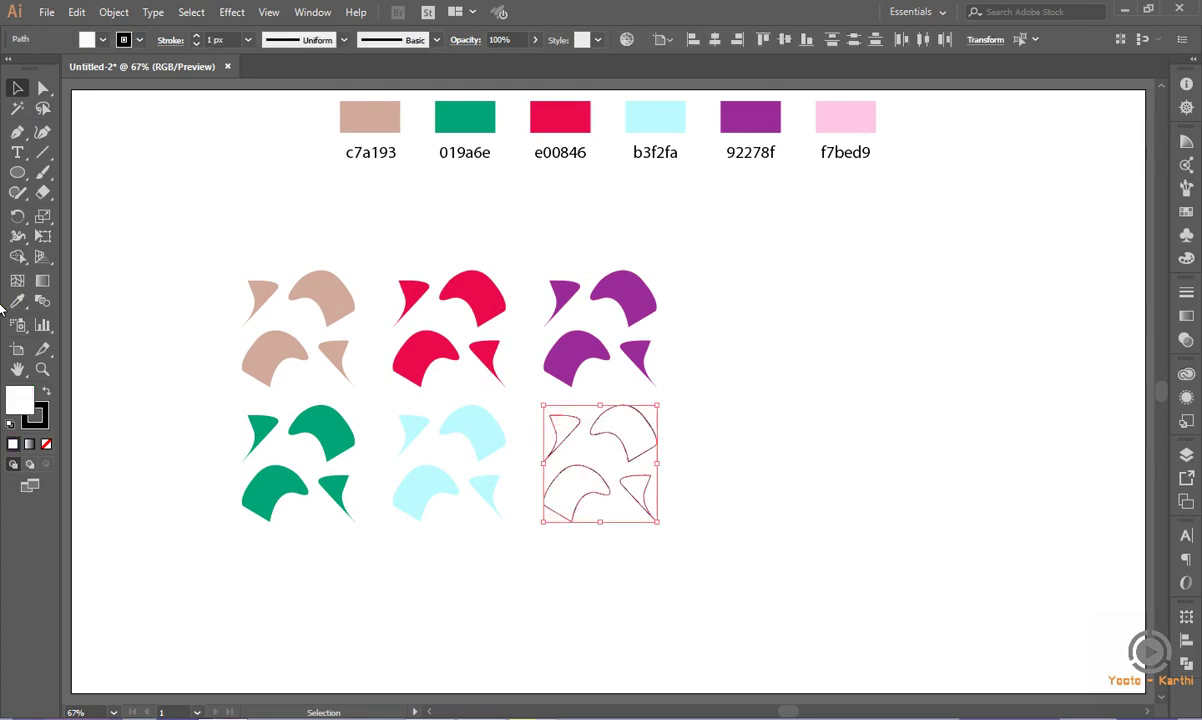
pyautogui.click(16, 300)
pyautogui.click(847, 123)
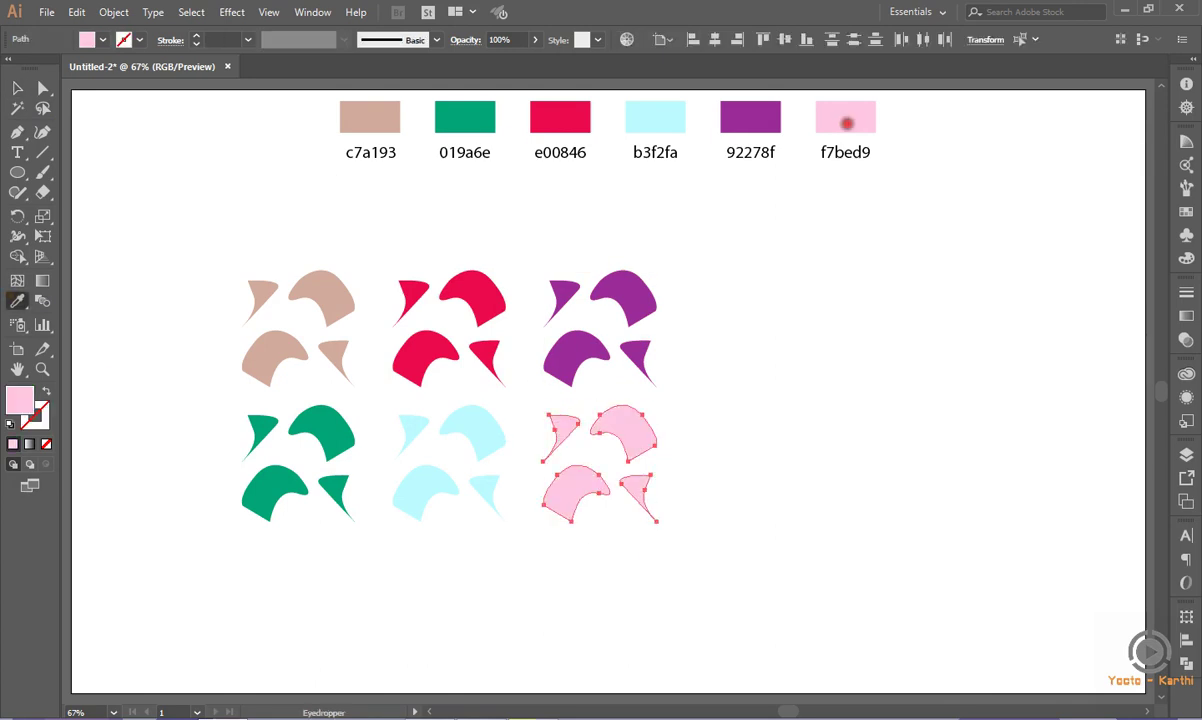
pyautogui.press('v')
pyautogui.click(203, 188)
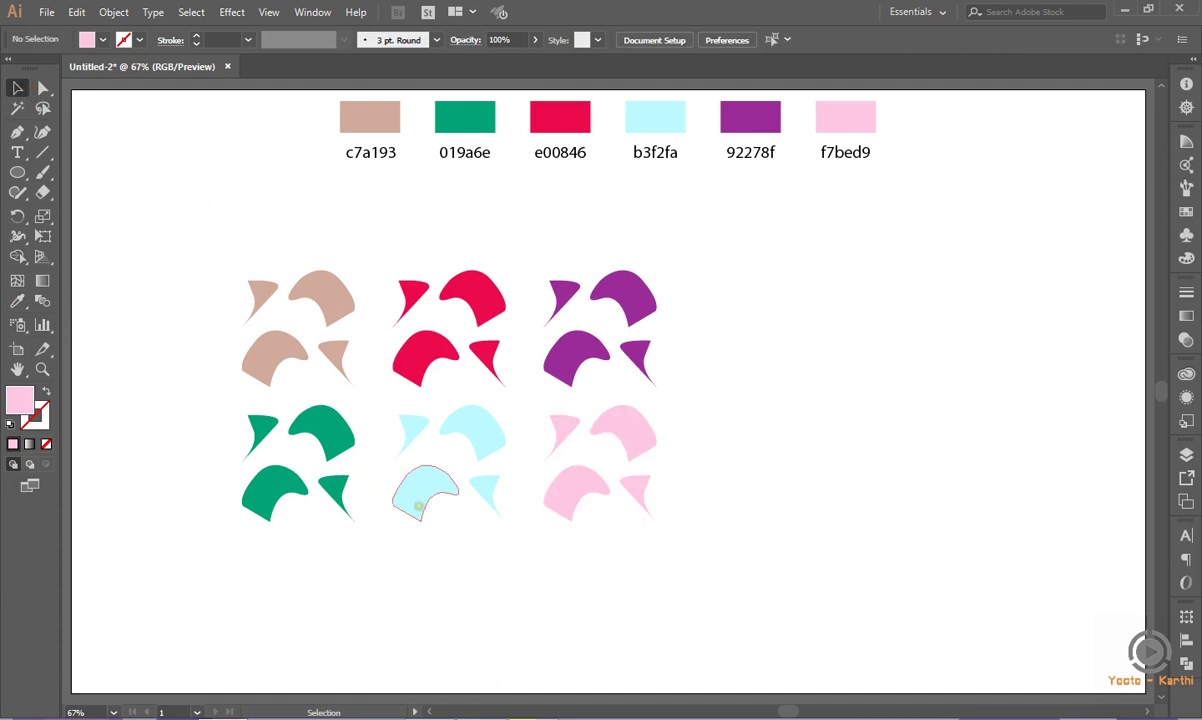
# Break up the tiles by moving cyan, green, red and tan shapes into new positions
pyautogui.moveTo(410, 490); pyautogui.dragTo(695, 295)
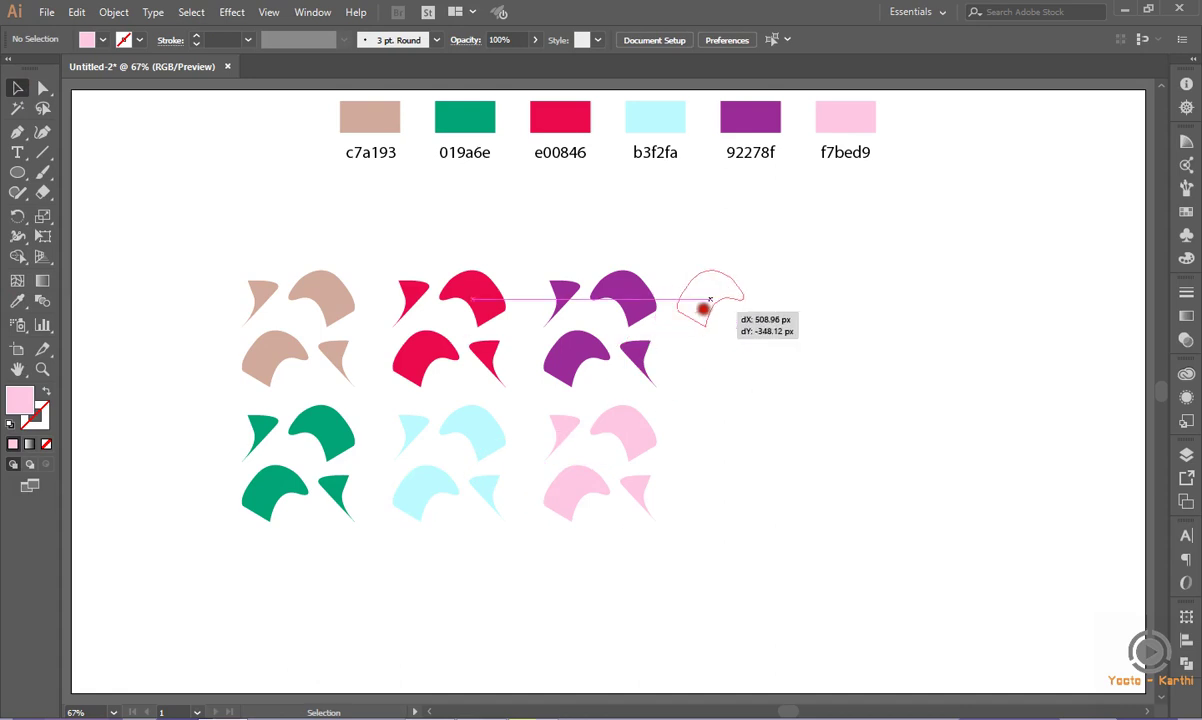
pyautogui.moveTo(433, 438); pyautogui.dragTo(212, 391)
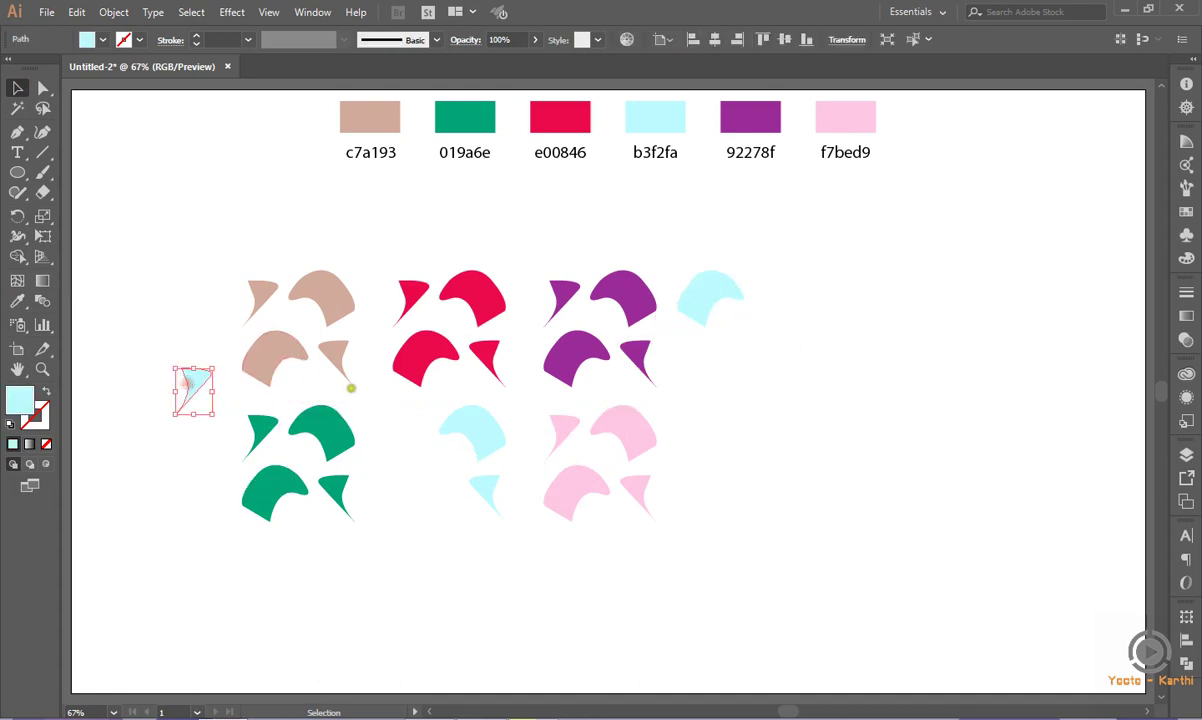
pyautogui.moveTo(464, 424)
pyautogui.mouseDown()
pyautogui.moveTo(677, 471)
pyautogui.moveTo(438, 250)
pyautogui.mouseUp()
pyautogui.moveTo(486, 464); pyautogui.dragTo(483, 549)
pyautogui.moveTo(345, 497); pyautogui.dragTo(463, 430)
pyautogui.moveTo(356, 442)
pyautogui.mouseDown()
pyautogui.moveTo(349, 483)
pyautogui.moveTo(366, 507)
pyautogui.mouseUp()
pyautogui.moveTo(409, 360)
pyautogui.mouseDown()
pyautogui.moveTo(384, 395)
pyautogui.moveTo(380, 438)
pyautogui.mouseUp()
pyautogui.moveTo(318, 355)
pyautogui.mouseDown()
pyautogui.moveTo(322, 397)
pyautogui.moveTo(333, 384)
pyautogui.moveTo(321, 405)
pyautogui.mouseUp()
pyautogui.moveTo(325, 275); pyautogui.dragTo(386, 359)
# Move purple, pink and red shapes, rotate a green shape about 30°, and place another at the left edge
pyautogui.moveTo(544, 360)
pyautogui.mouseDown()
pyautogui.moveTo(496, 437)
pyautogui.moveTo(566, 374)
pyautogui.moveTo(552, 380)
pyautogui.mouseUp()
pyautogui.moveTo(569, 489)
pyautogui.mouseDown()
pyautogui.moveTo(437, 487)
pyautogui.moveTo(441, 357)
pyautogui.moveTo(322, 270)
pyautogui.mouseUp()
pyautogui.moveTo(631, 484)
pyautogui.mouseDown()
pyautogui.moveTo(428, 354)
pyautogui.moveTo(567, 501)
pyautogui.mouseUp()
pyautogui.moveTo(481, 309); pyautogui.dragTo(213, 456)
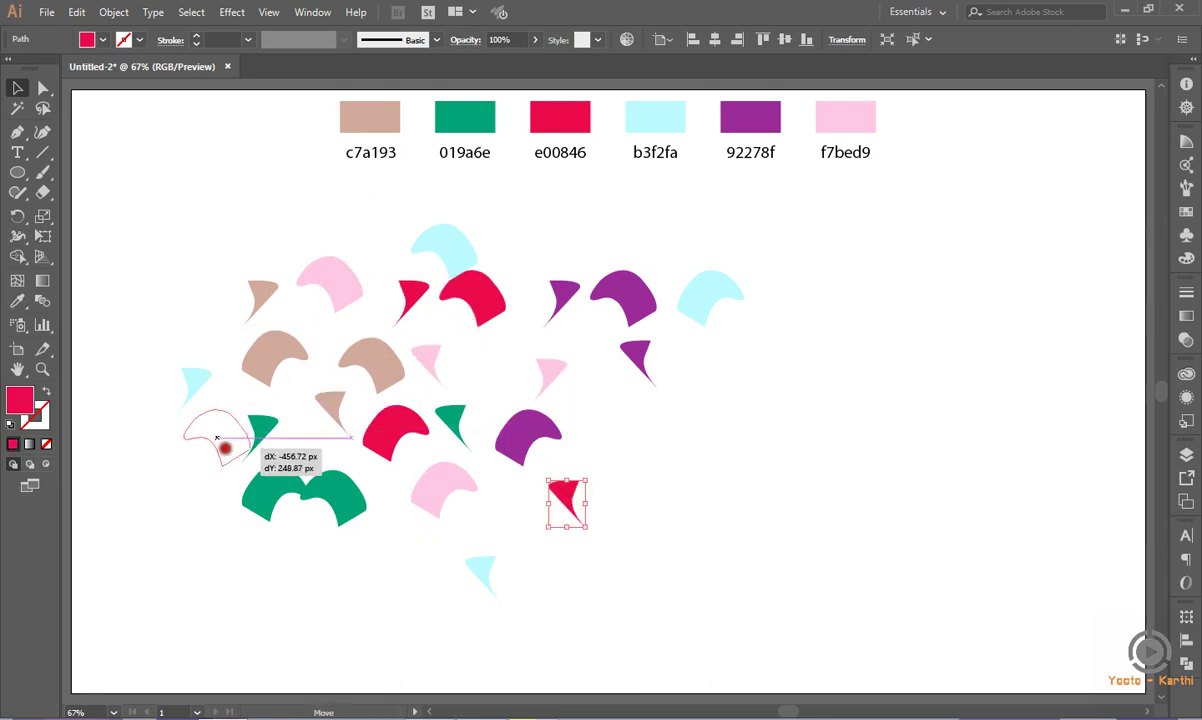
pyautogui.moveTo(321, 505); pyautogui.dragTo(472, 325)
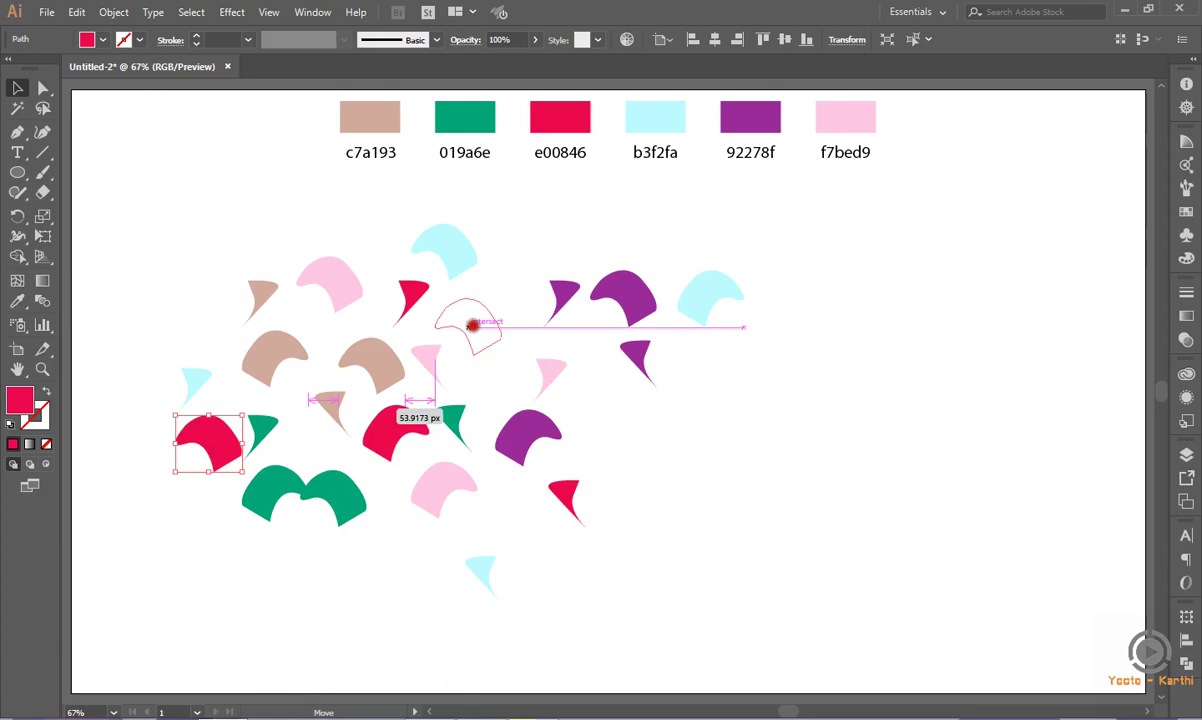
pyautogui.moveTo(283, 487); pyautogui.dragTo(343, 467)
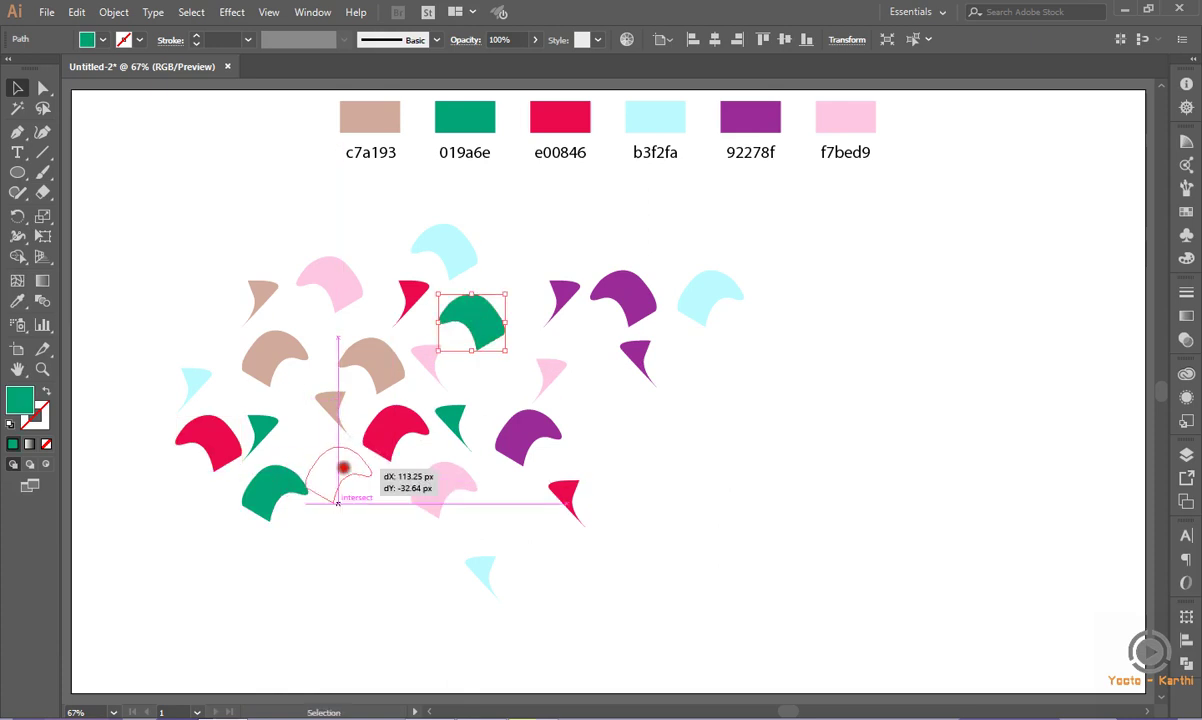
pyautogui.moveTo(343, 467); pyautogui.dragTo(344, 468)
pyautogui.moveTo(377, 507); pyautogui.dragTo(334, 535)
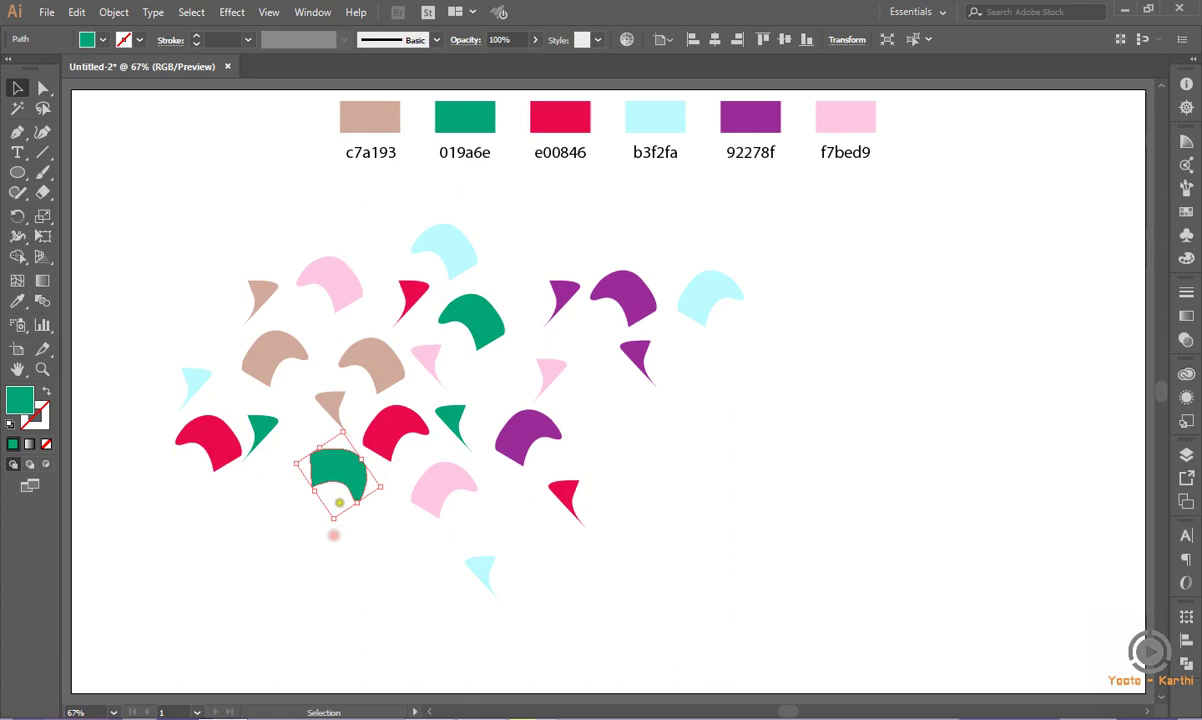
pyautogui.moveTo(344, 476)
pyautogui.mouseDown()
pyautogui.moveTo(286, 445)
pyautogui.moveTo(377, 352)
pyautogui.moveTo(509, 381)
pyautogui.mouseUp()
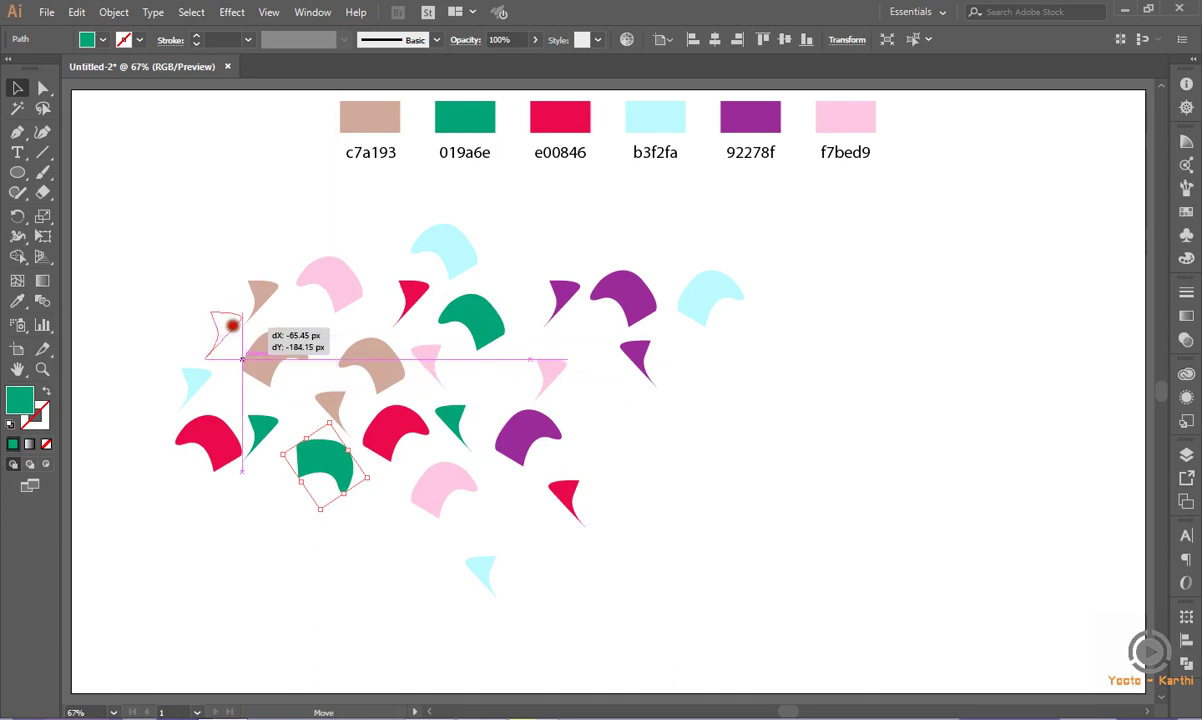
pyautogui.moveTo(509, 381); pyautogui.dragTo(222, 318)
pyautogui.click(846, 429)
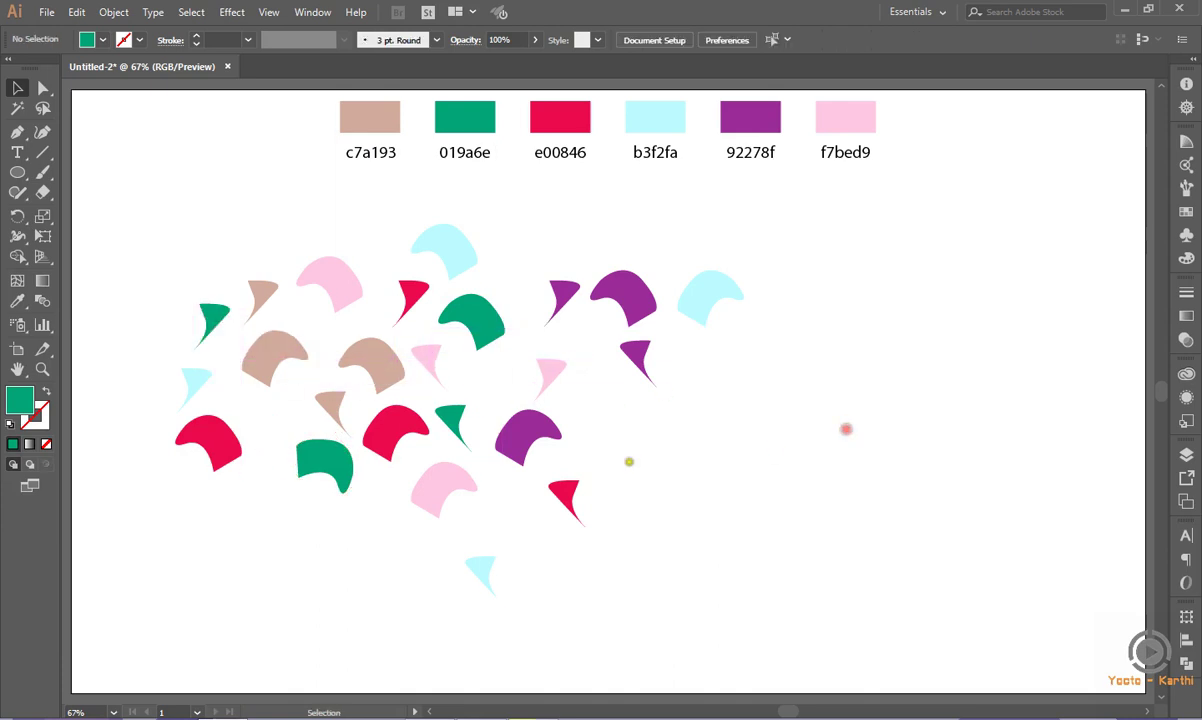
# Shift tan, purple and pink spikes, rotate a tan shape, and bring a cyan shape into the cluster
pyautogui.moveTo(330, 398); pyautogui.dragTo(590, 402)
pyautogui.moveTo(632, 355); pyautogui.dragTo(309, 397)
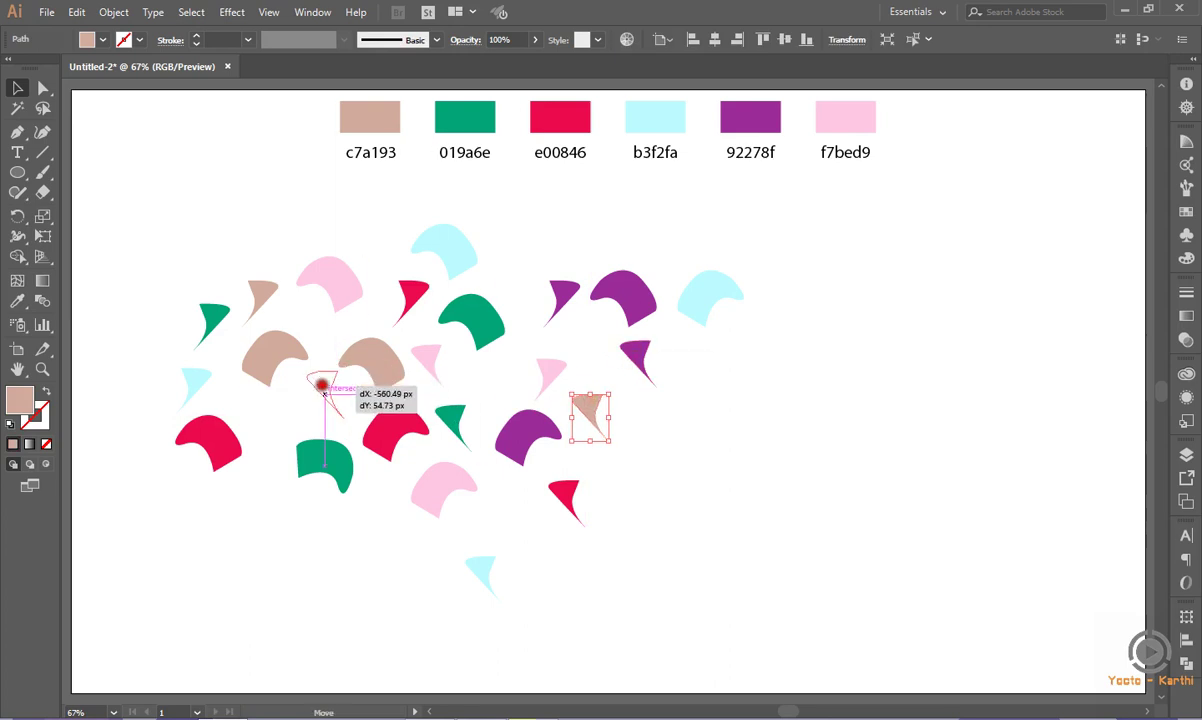
pyautogui.moveTo(372, 366); pyautogui.dragTo(558, 366)
pyautogui.moveTo(385, 469)
pyautogui.mouseDown()
pyautogui.moveTo(352, 233)
pyautogui.moveTo(456, 255)
pyautogui.moveTo(330, 527)
pyautogui.moveTo(354, 529)
pyautogui.mouseUp()
pyautogui.moveTo(396, 568); pyautogui.dragTo(268, 518)
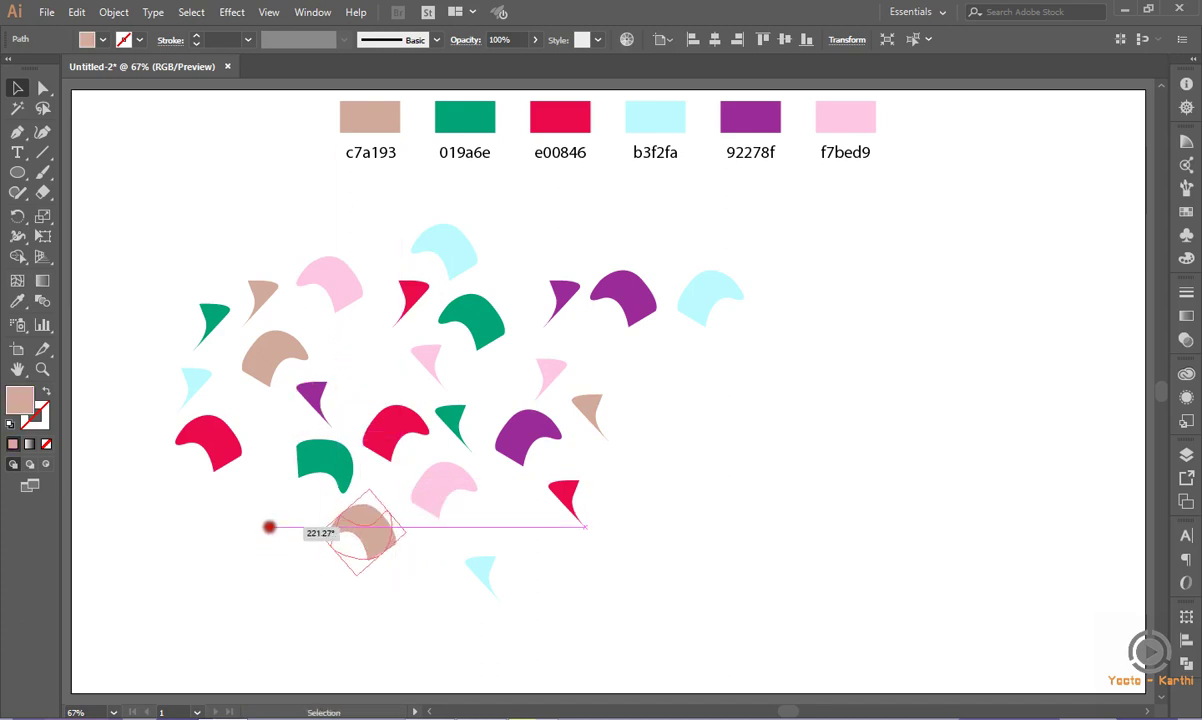
pyautogui.moveTo(357, 543); pyautogui.dragTo(370, 524)
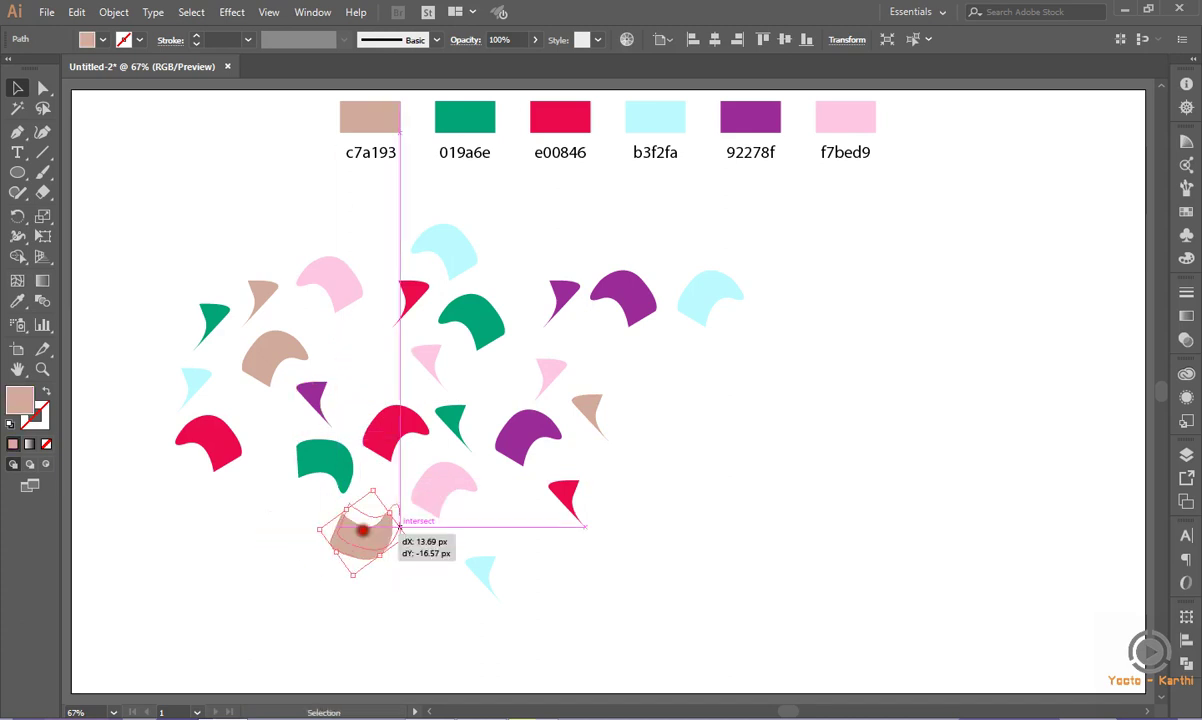
pyautogui.click(318, 214)
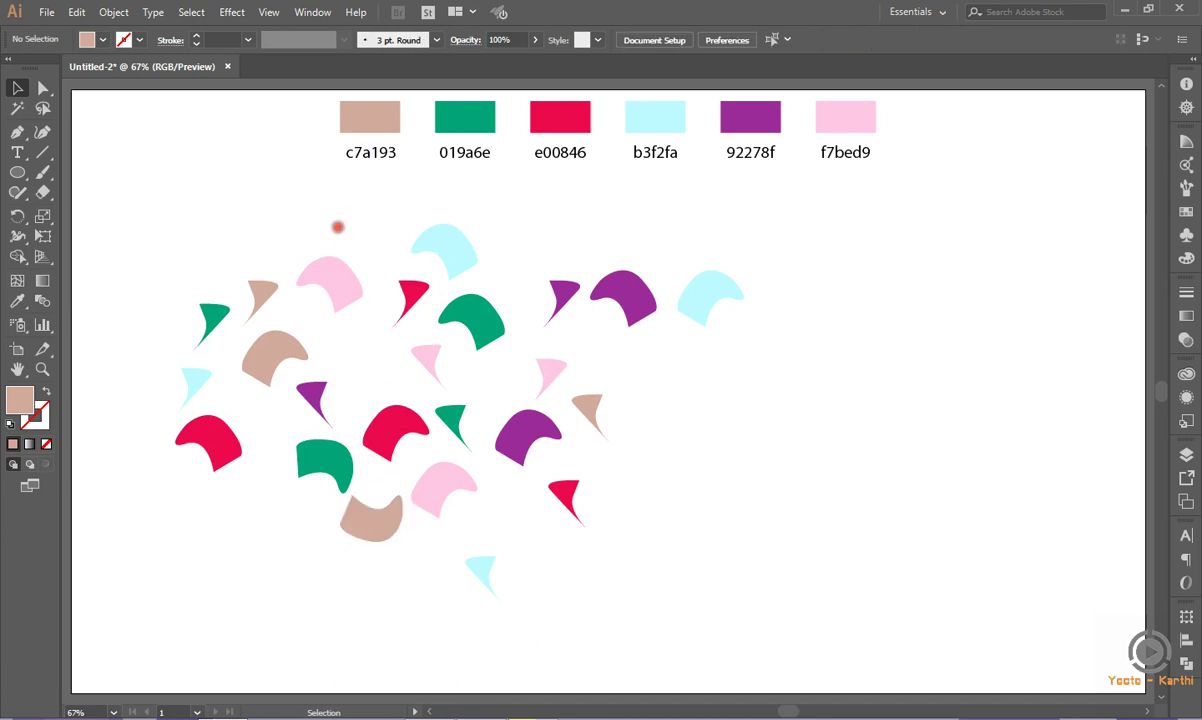
pyautogui.moveTo(450, 245); pyautogui.dragTo(369, 350)
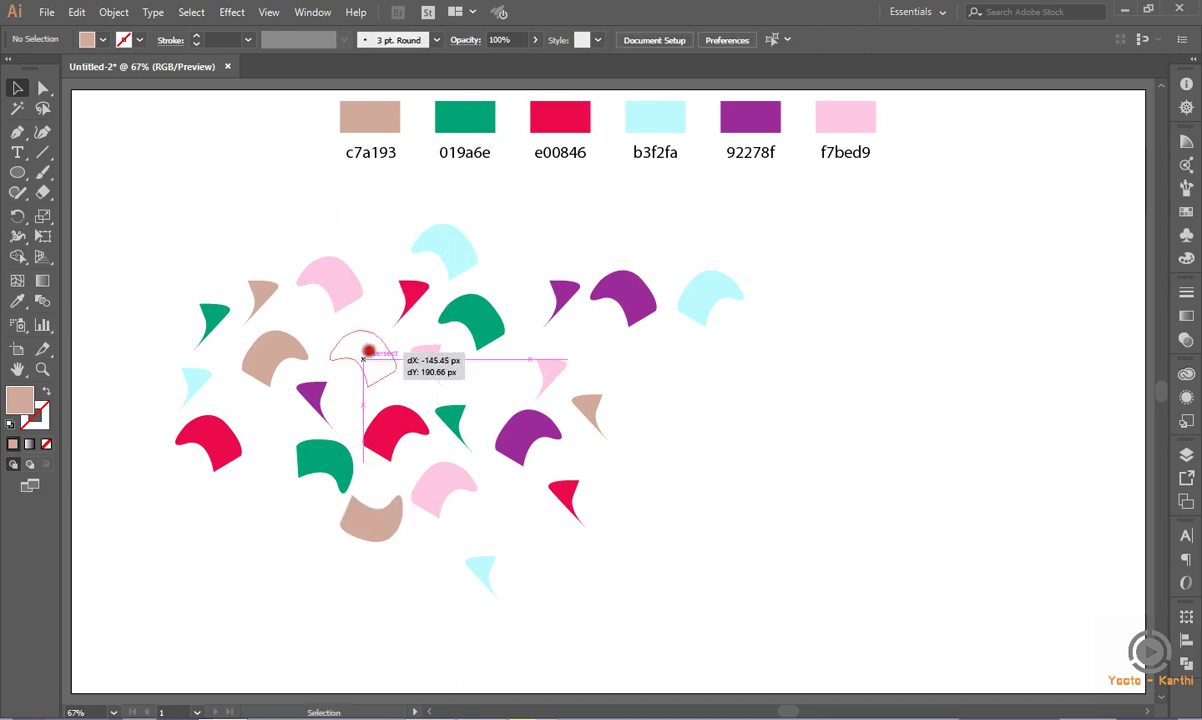
pyautogui.click(286, 229)
# Put the cyan shape at the cluster top, the purple arch lower left, and tan and purple pieces inside
pyautogui.moveTo(698, 282); pyautogui.dragTo(471, 245)
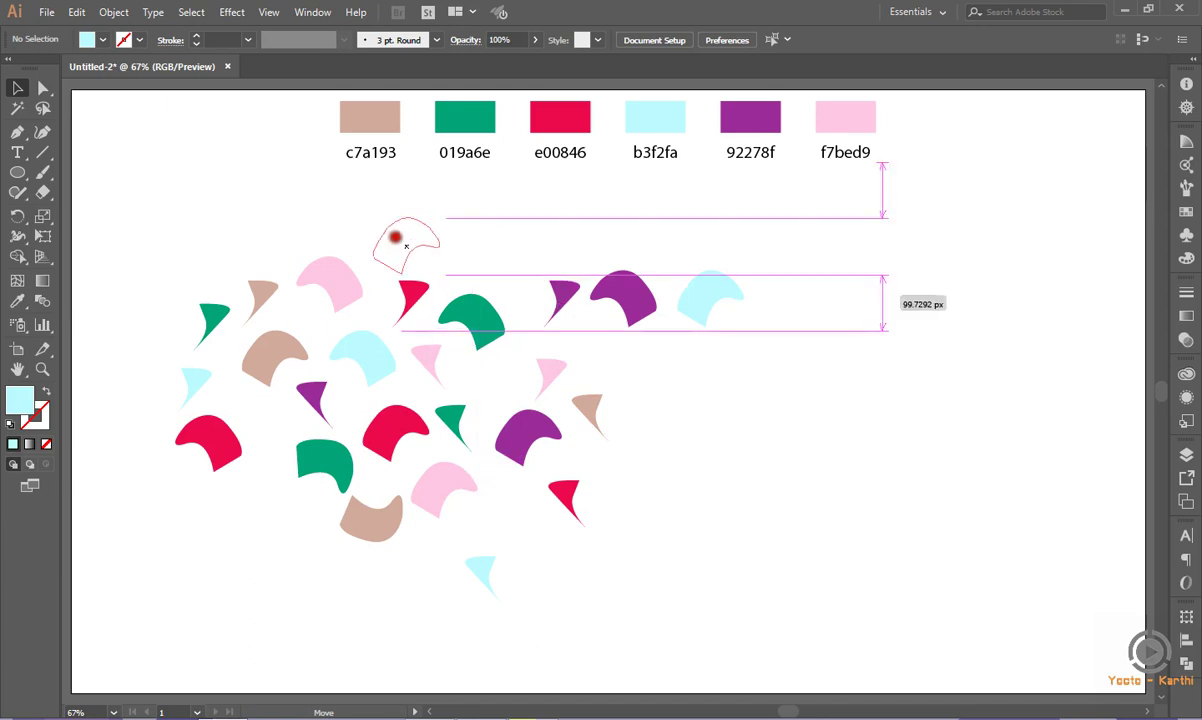
pyautogui.moveTo(471, 245); pyautogui.dragTo(387, 238)
pyautogui.click(692, 342)
pyautogui.moveTo(652, 302); pyautogui.dragTo(276, 495)
pyautogui.click(668, 349)
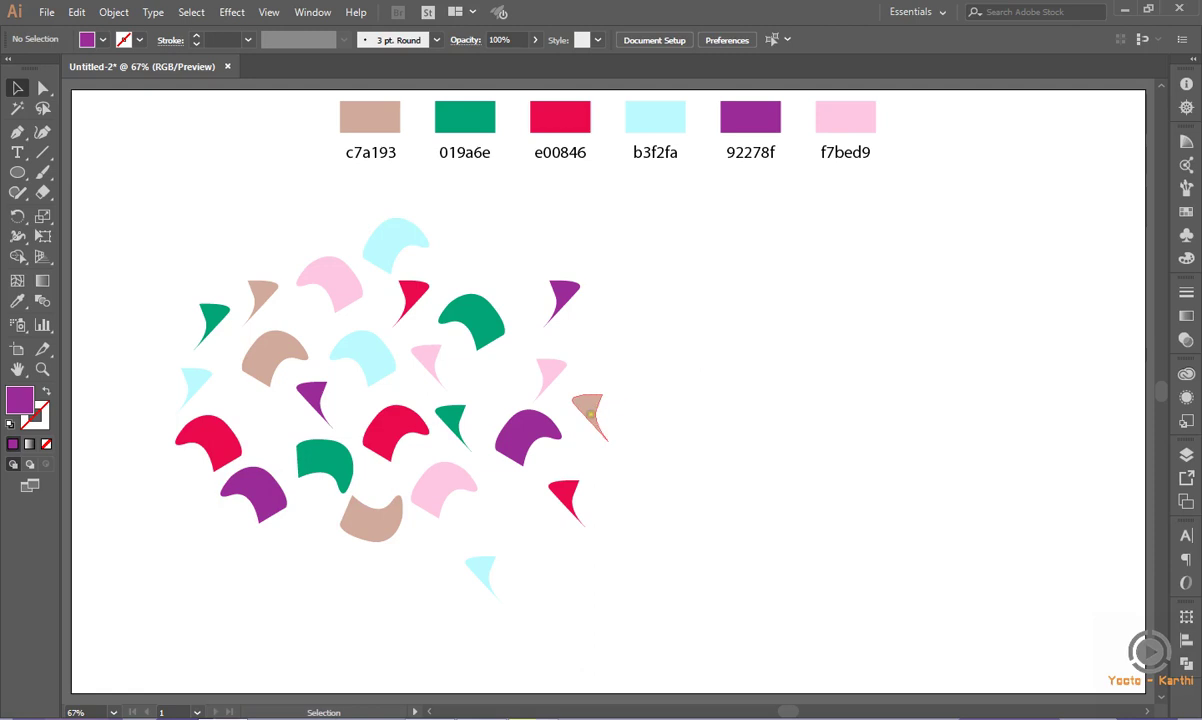
pyautogui.click(590, 413)
pyautogui.moveTo(590, 413)
pyautogui.mouseDown()
pyautogui.moveTo(349, 393)
pyautogui.moveTo(256, 411)
pyautogui.mouseUp()
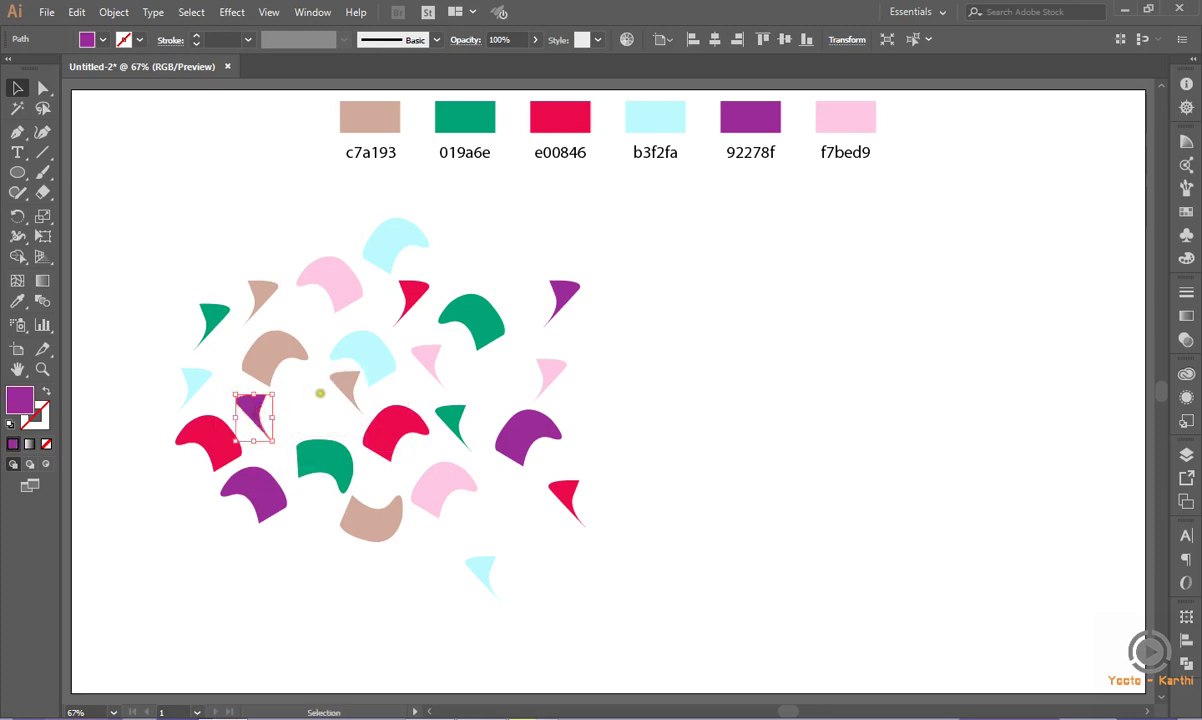
pyautogui.moveTo(335, 384); pyautogui.dragTo(313, 398)
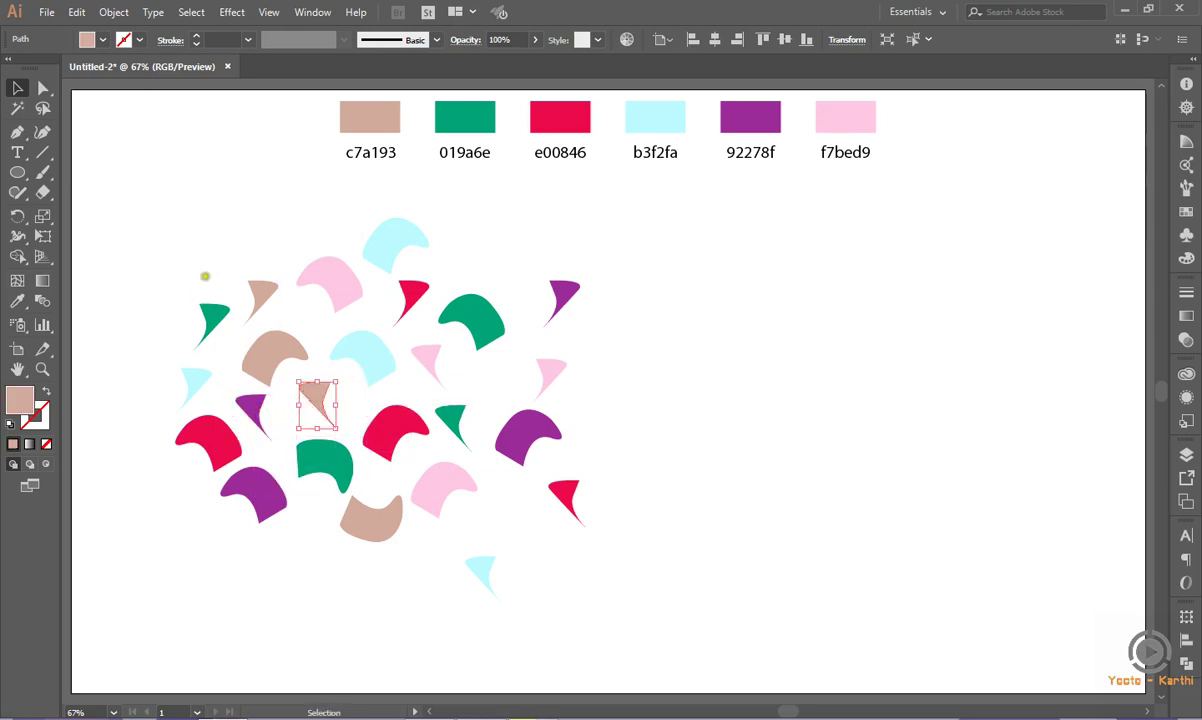
pyautogui.click(620, 427)
# Nudge the cyan, tan, green, purple and red pieces into their final scattered spots
pyautogui.moveTo(483, 564); pyautogui.dragTo(497, 531)
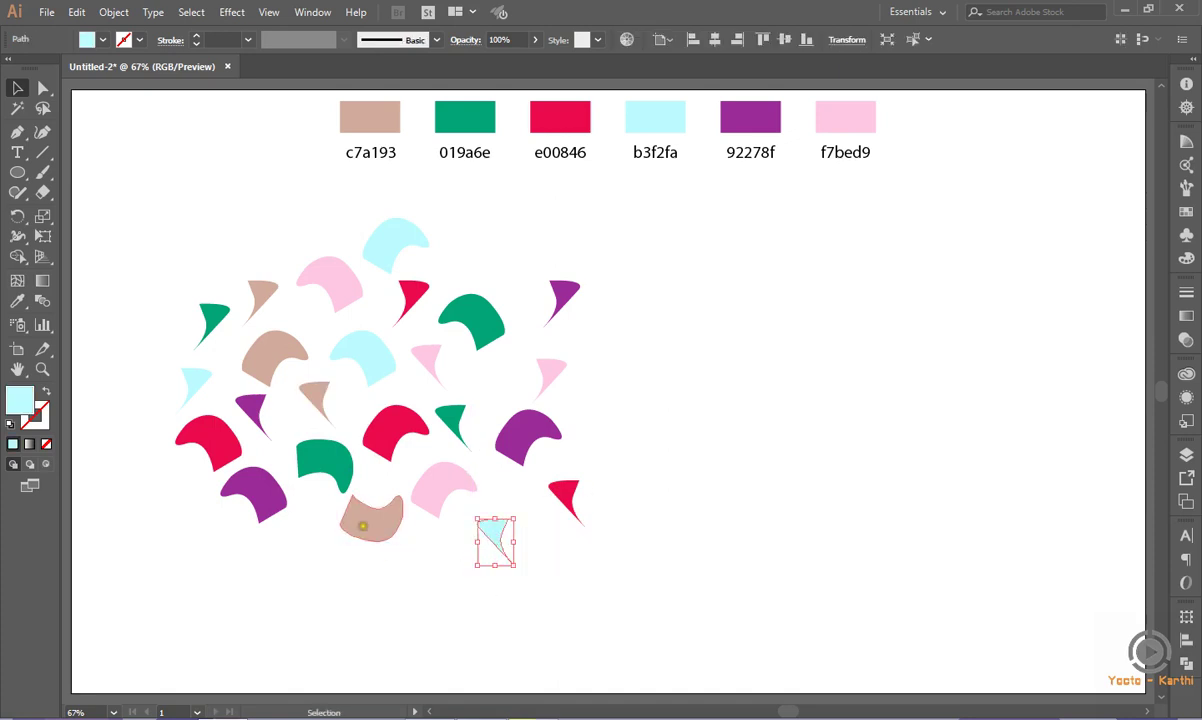
pyautogui.moveTo(373, 520); pyautogui.dragTo(365, 557)
pyautogui.moveTo(333, 455); pyautogui.dragTo(343, 467)
pyautogui.moveTo(270, 491); pyautogui.dragTo(252, 518)
pyautogui.moveTo(203, 453); pyautogui.dragTo(222, 458)
pyautogui.moveTo(192, 383); pyautogui.dragTo(209, 377)
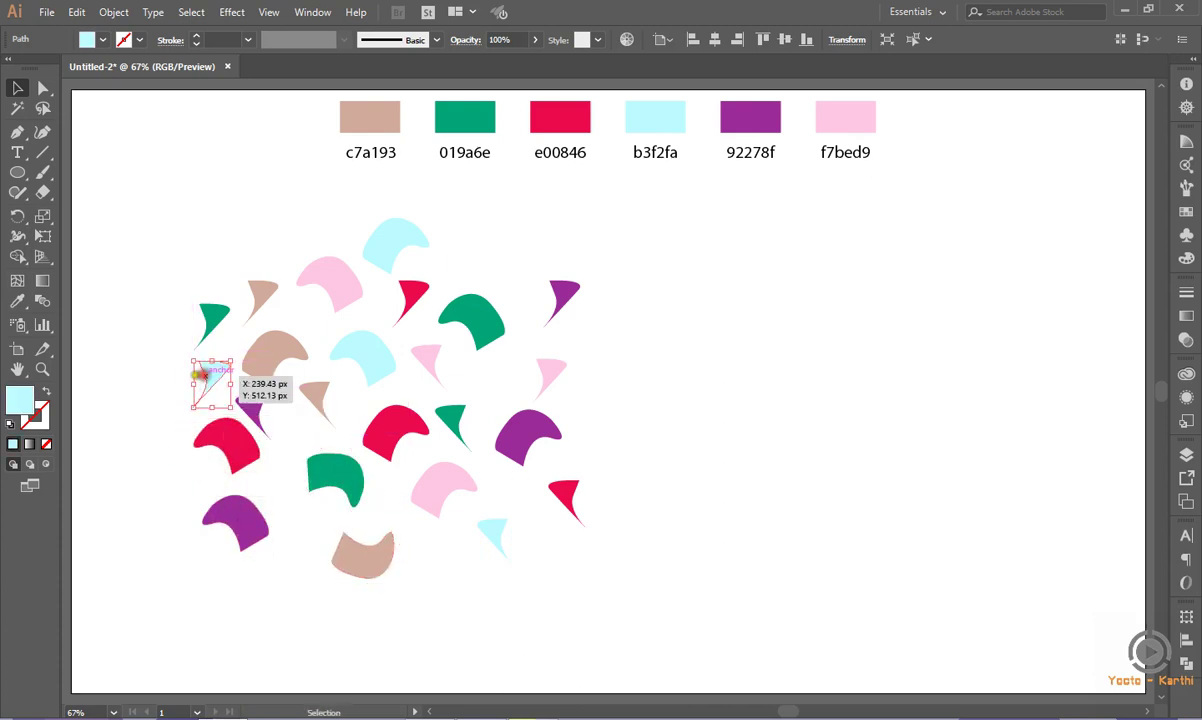
pyautogui.click(123, 230)
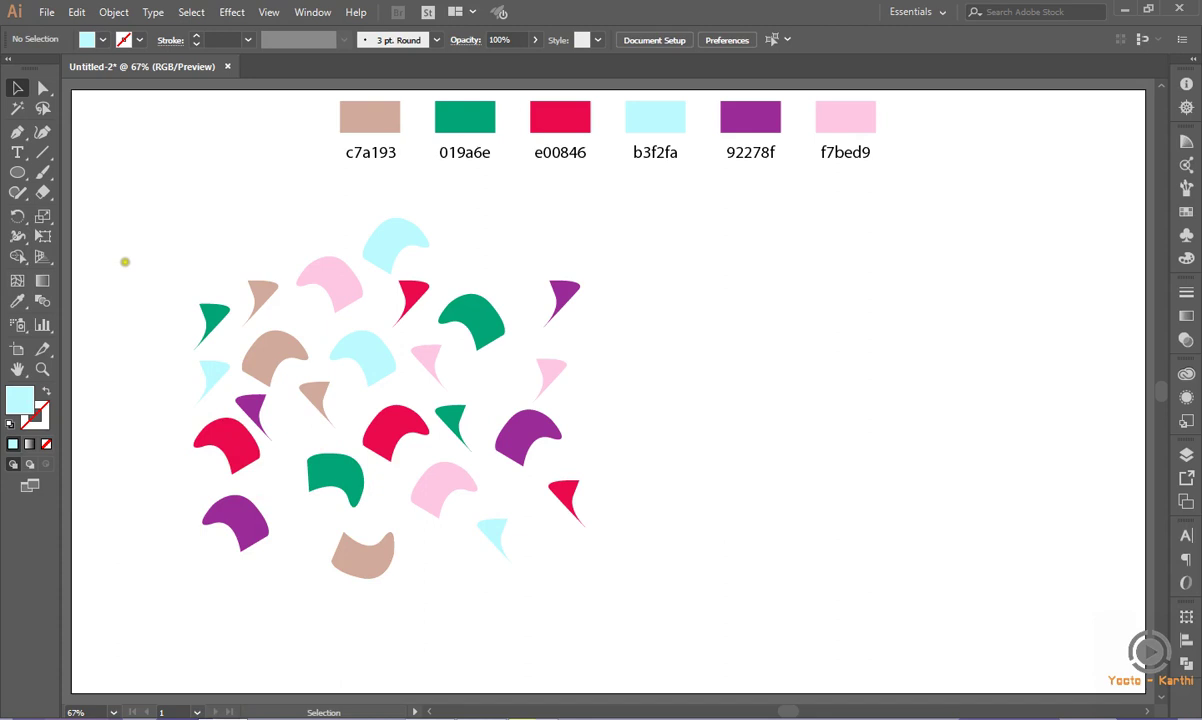
# Move pink and cyan pieces to the top and pull purple and tan pieces into the cluster
pyautogui.moveTo(332, 282); pyautogui.dragTo(261, 224)
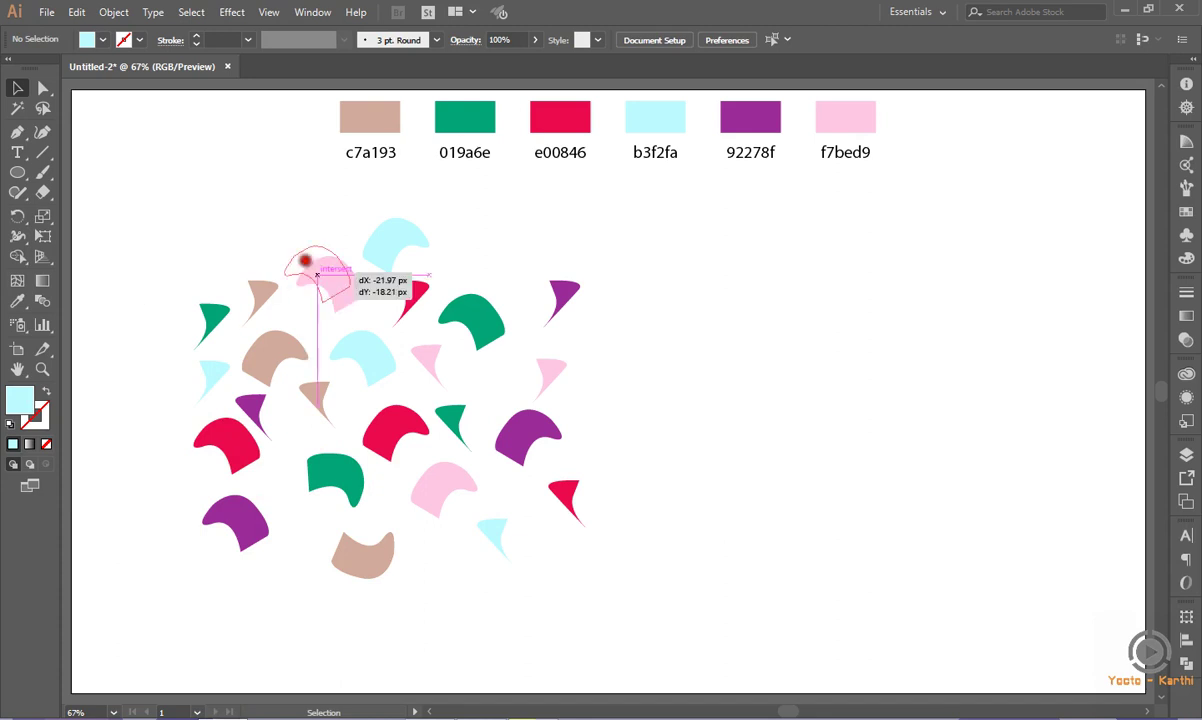
pyautogui.moveTo(397, 251); pyautogui.dragTo(401, 230)
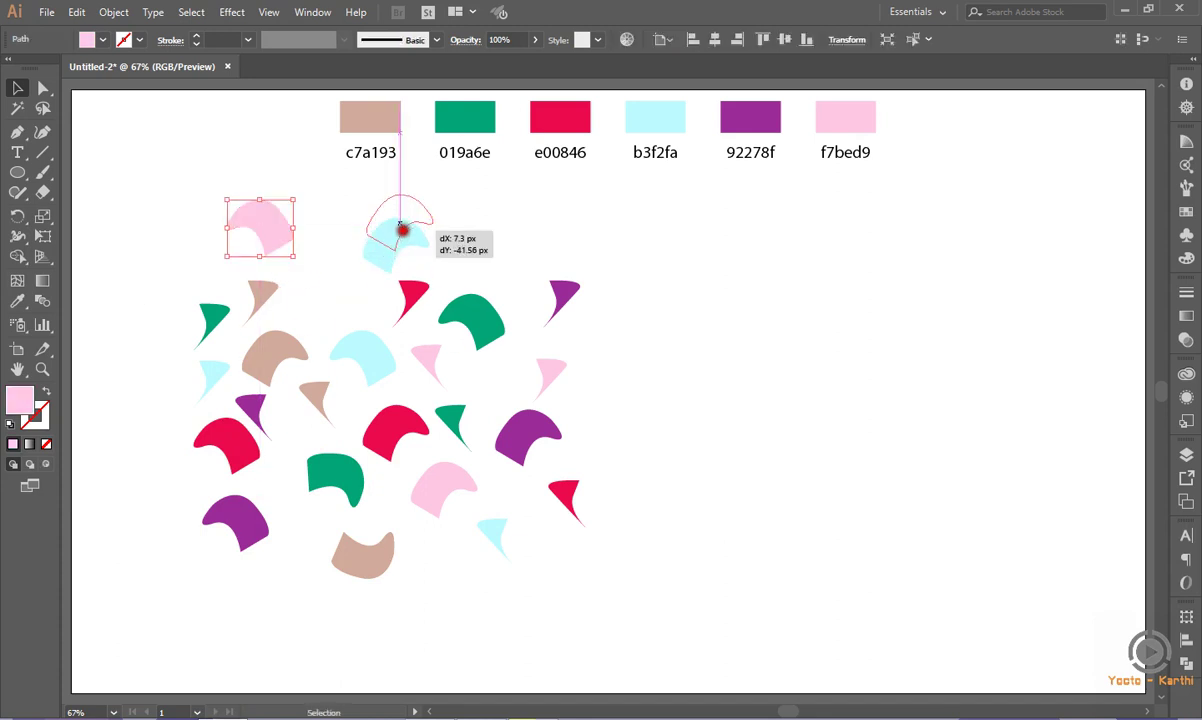
pyautogui.moveTo(357, 343); pyautogui.dragTo(359, 352)
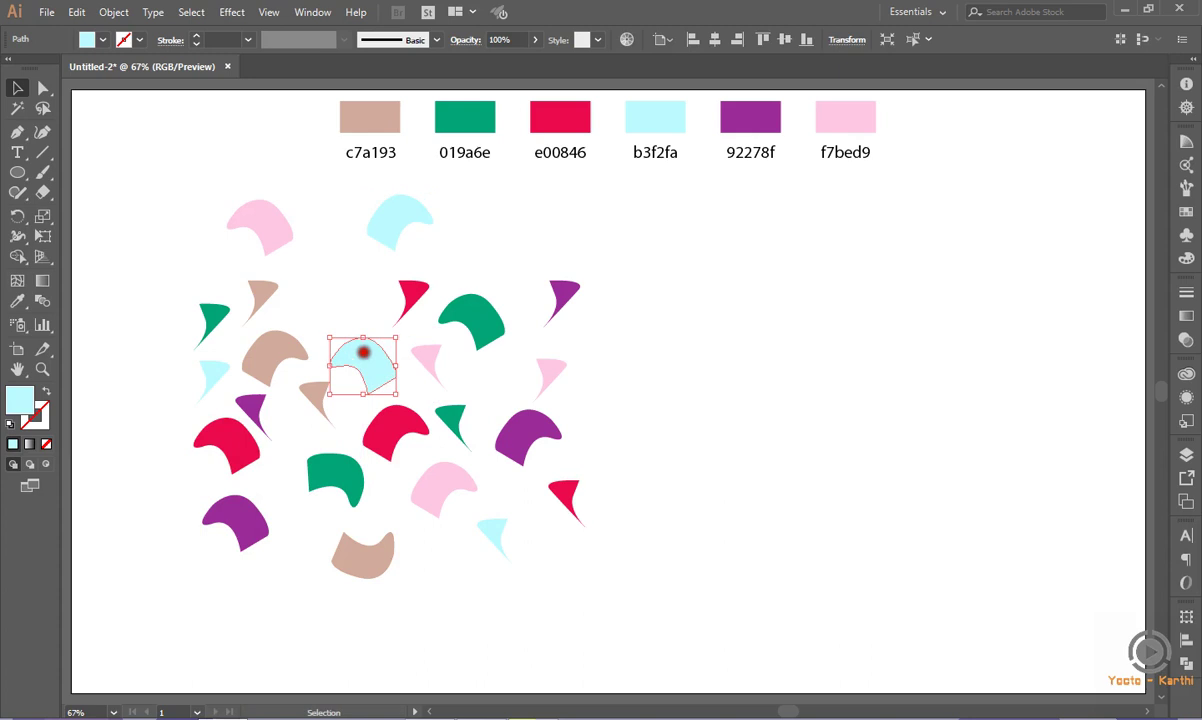
pyautogui.click(333, 292)
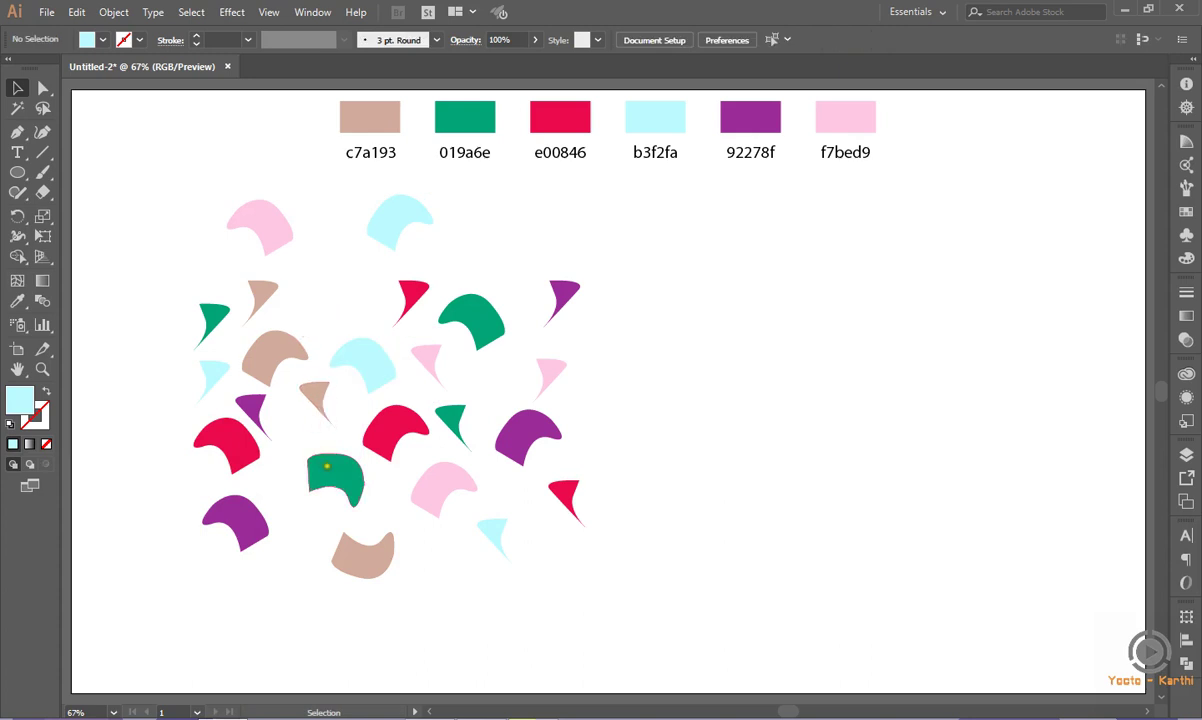
pyautogui.moveTo(273, 357); pyautogui.dragTo(605, 380)
pyautogui.moveTo(520, 432); pyautogui.dragTo(322, 288)
pyautogui.moveTo(603, 376); pyautogui.dragTo(514, 431)
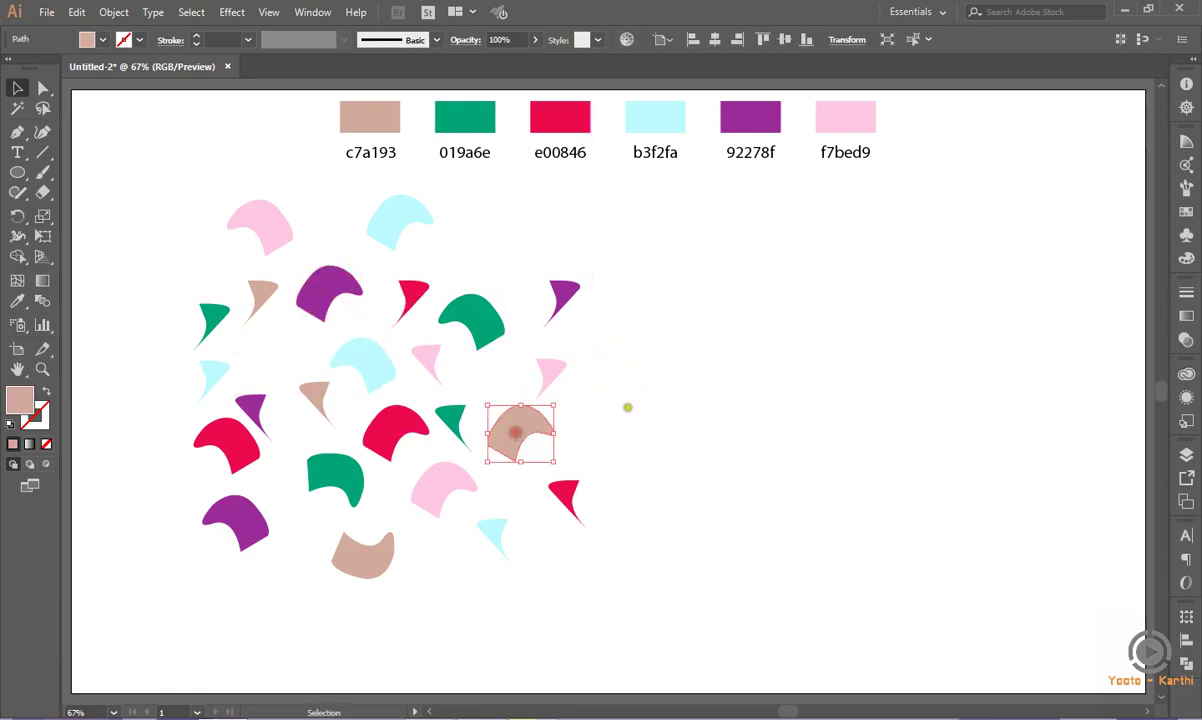
pyautogui.click(629, 373)
# Nudge the purple spike, green and bottom tan pieces to fill gaps, then select all confetti
pyautogui.moveTo(257, 406); pyautogui.dragTo(265, 361)
pyautogui.click(648, 362)
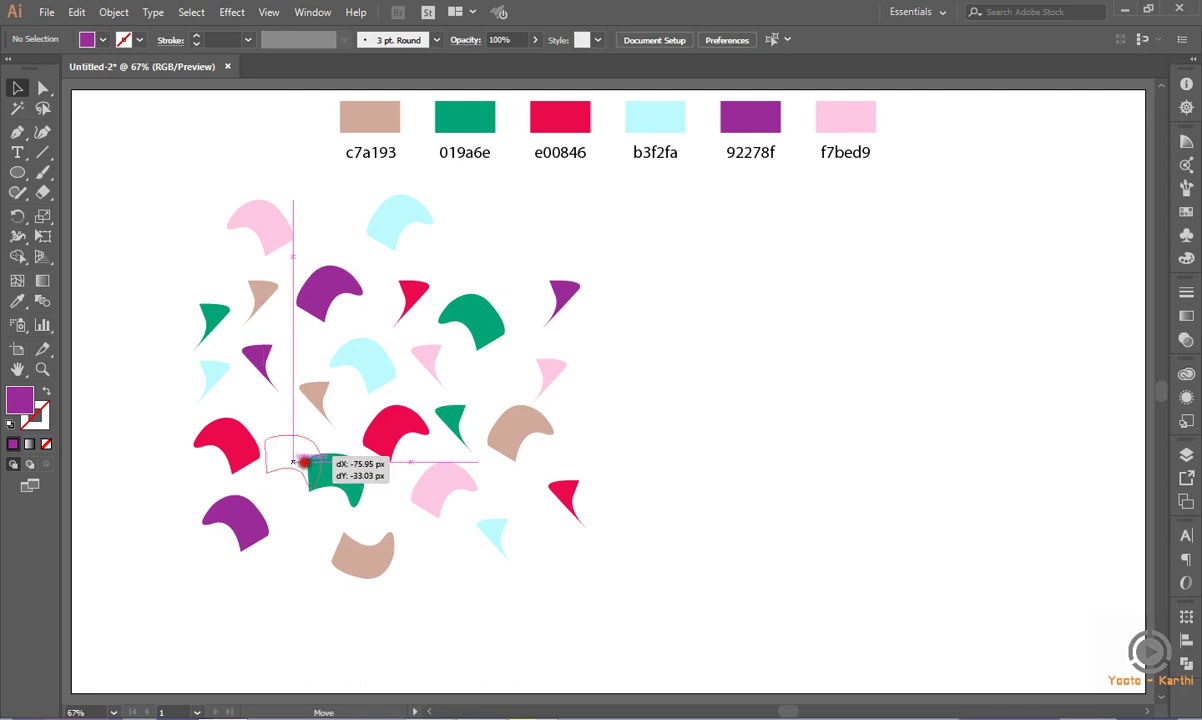
pyautogui.moveTo(324, 469); pyautogui.dragTo(292, 458)
pyautogui.click(680, 410)
pyautogui.moveTo(362, 553); pyautogui.dragTo(363, 523)
pyautogui.click(697, 395)
pyautogui.moveTo(168, 185); pyautogui.dragTo(614, 628)
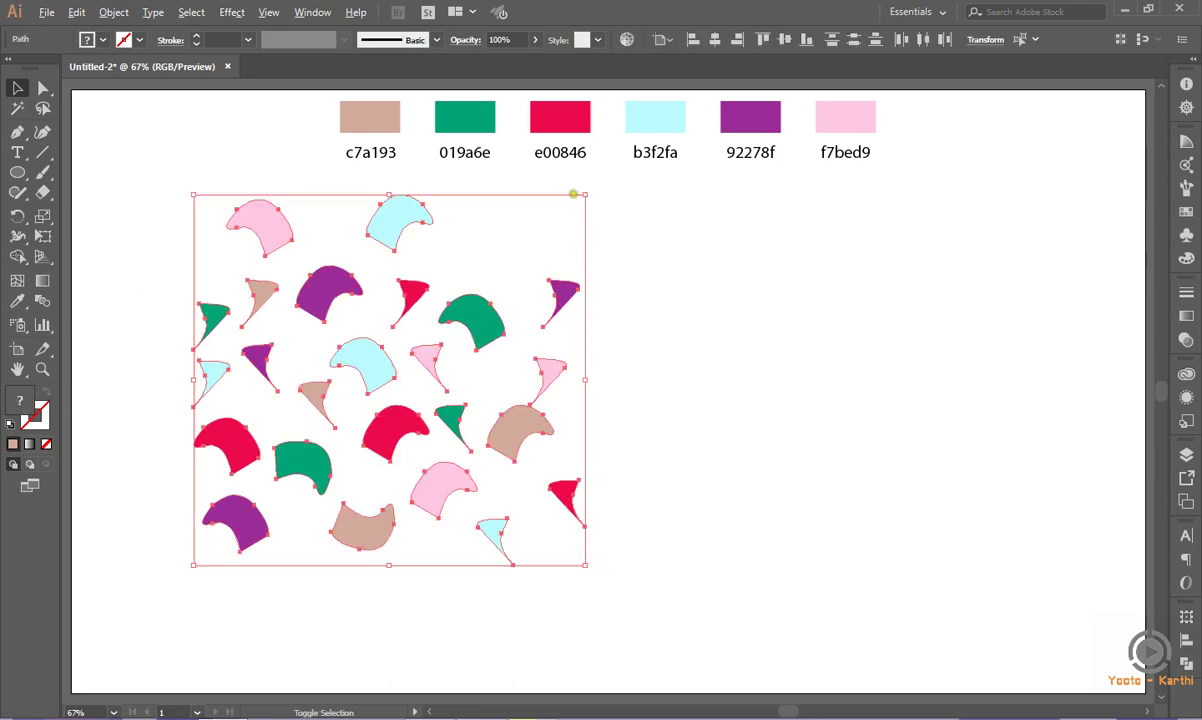
# Shrink the confetti group proportionally and reposition the green, red, beige and pink pieces
pyautogui.moveTo(584, 196); pyautogui.dragTo(480, 300)
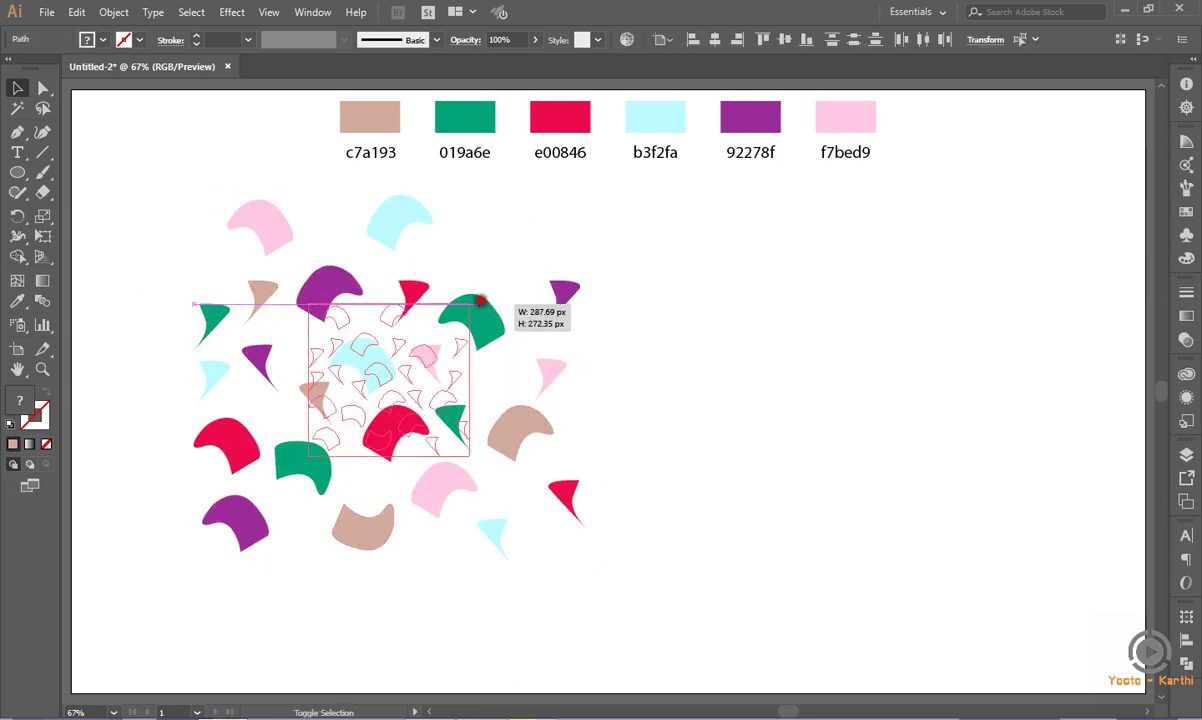
pyautogui.click(572, 284)
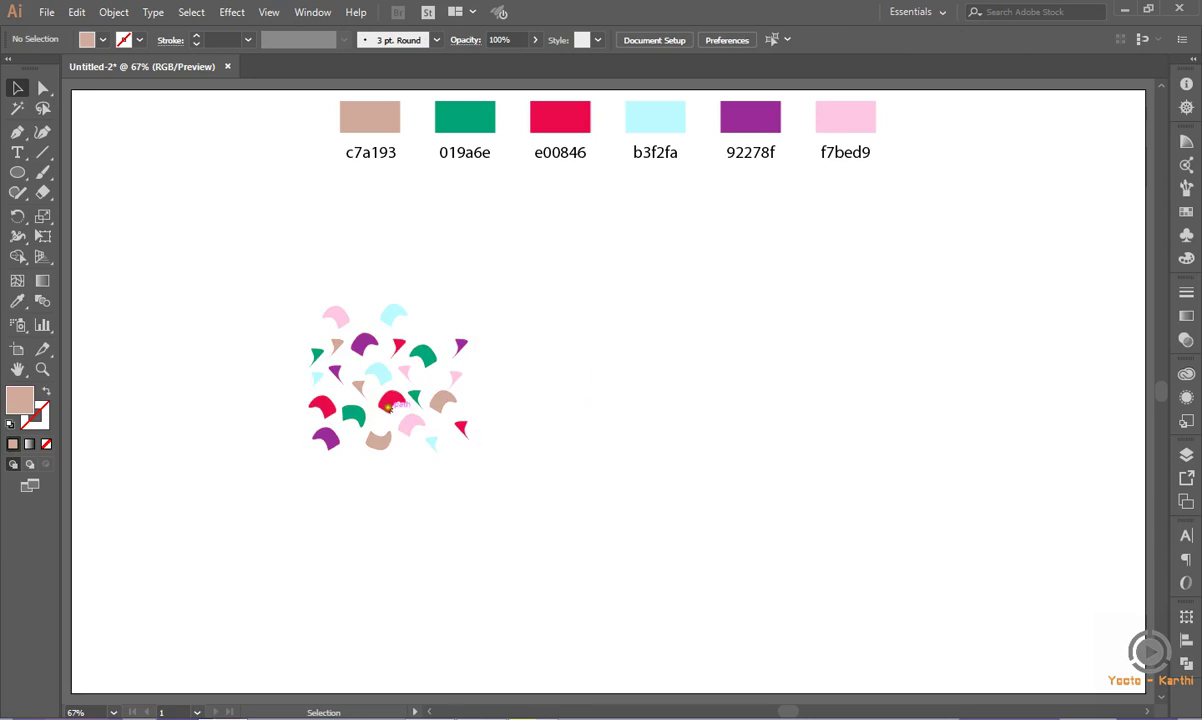
pyautogui.click(390, 400)
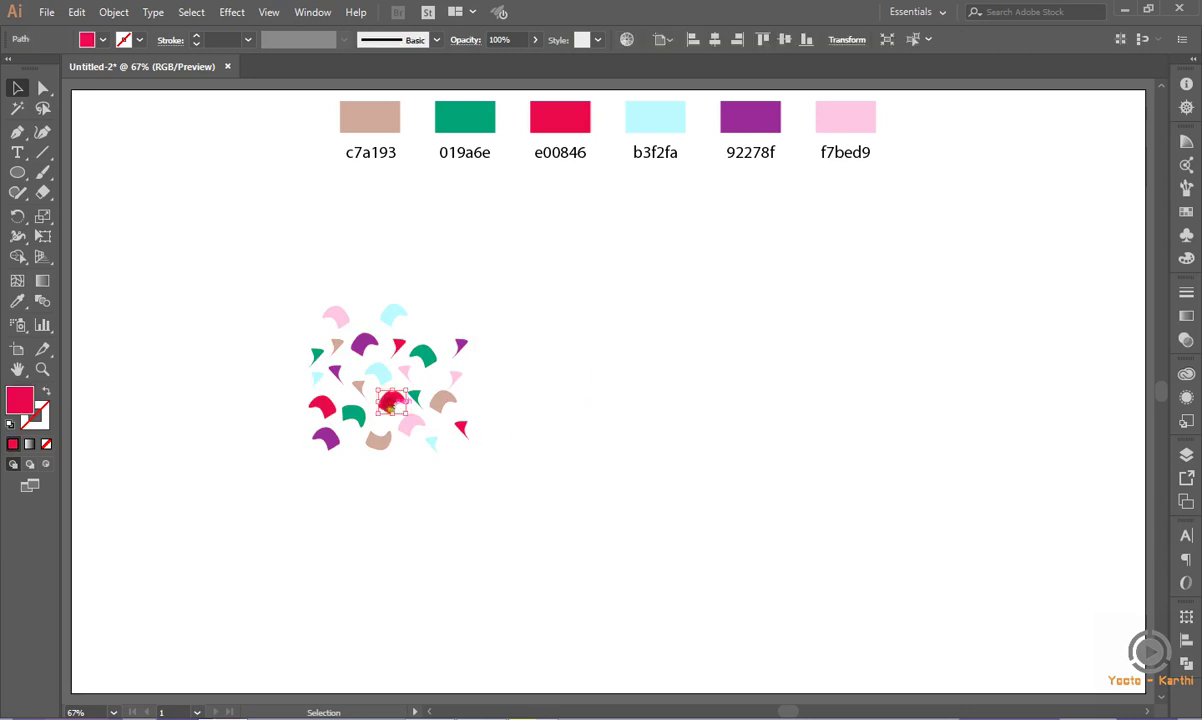
pyautogui.click(518, 399)
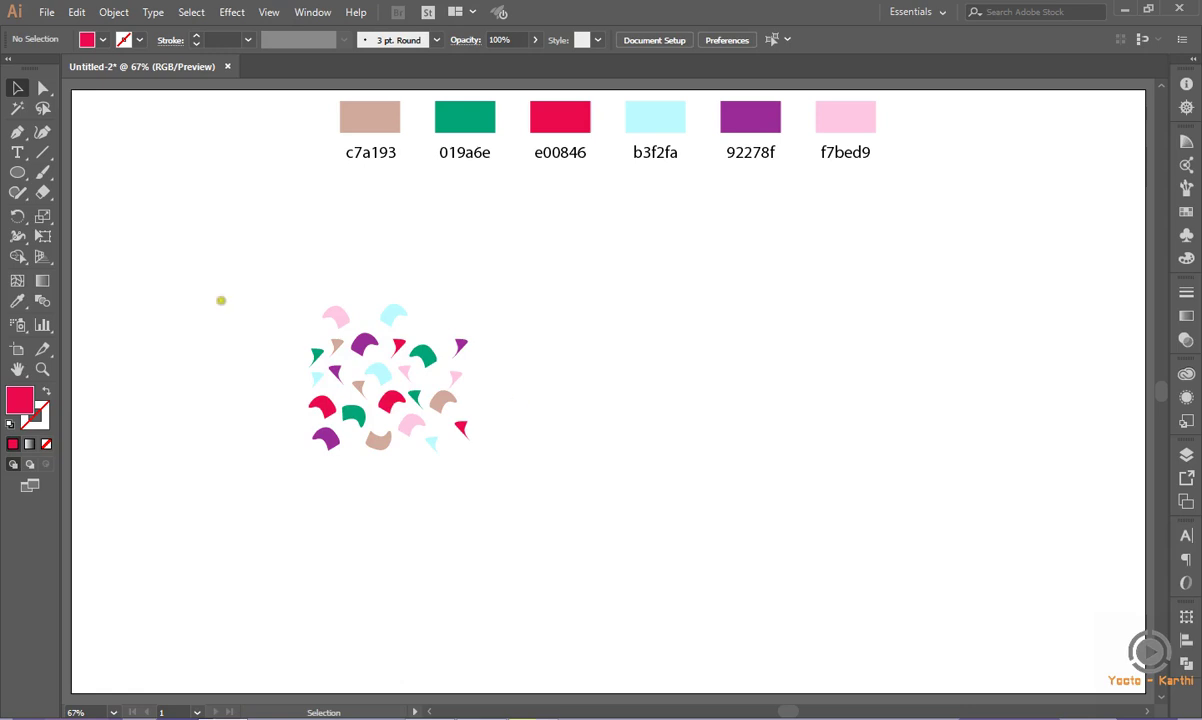
pyautogui.moveTo(316, 355); pyautogui.dragTo(292, 343)
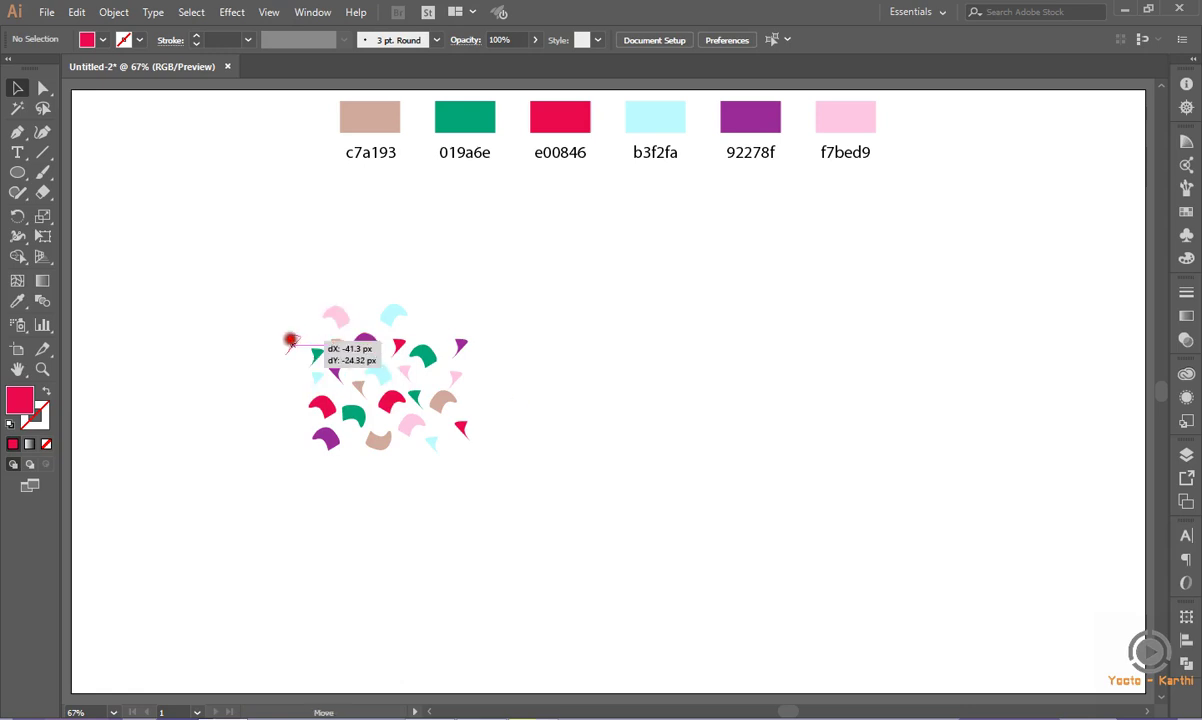
pyautogui.moveTo(318, 380); pyautogui.dragTo(306, 416)
pyautogui.moveTo(378, 440)
pyautogui.mouseDown()
pyautogui.moveTo(385, 455)
pyautogui.moveTo(404, 420)
pyautogui.mouseUp()
pyautogui.moveTo(455, 378)
pyautogui.mouseDown()
pyautogui.moveTo(484, 375)
pyautogui.moveTo(456, 331)
pyautogui.moveTo(428, 344)
pyautogui.mouseUp()
# Move the red piece to the left edge and the pink piece lower, then select the cluster
pyautogui.click(424, 344)
pyautogui.click(268, 263)
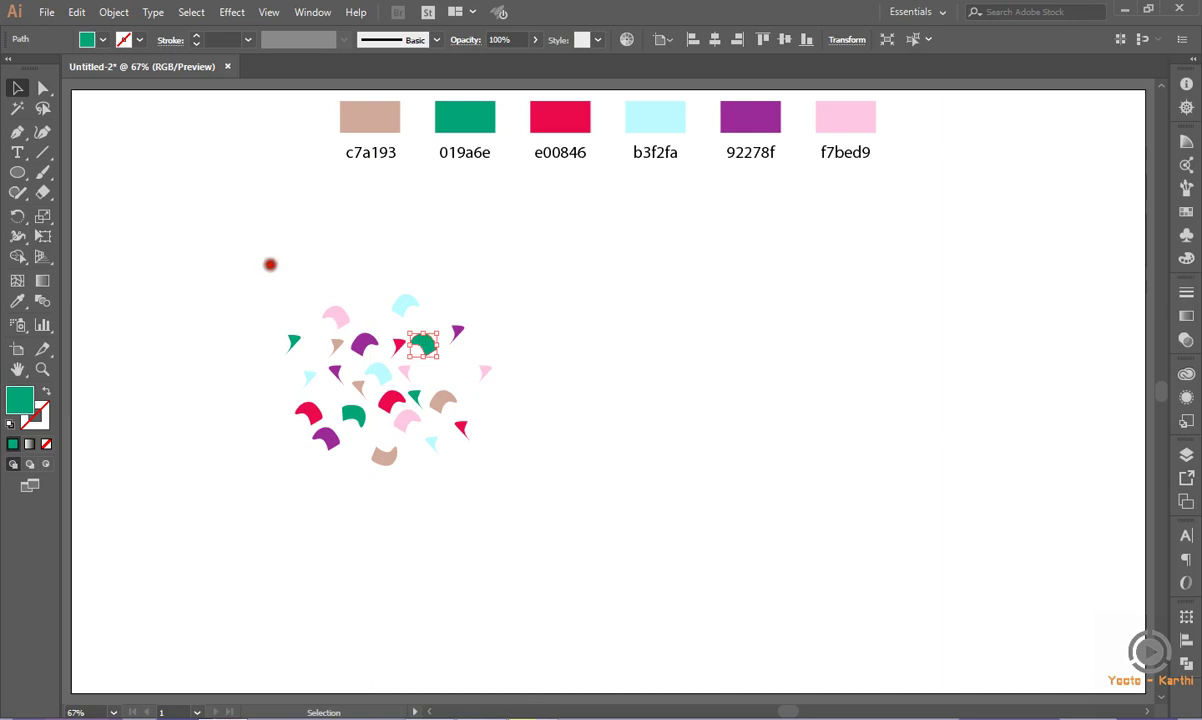
pyautogui.moveTo(308, 409)
pyautogui.mouseDown()
pyautogui.moveTo(289, 402)
pyautogui.moveTo(300, 412)
pyautogui.mouseUp()
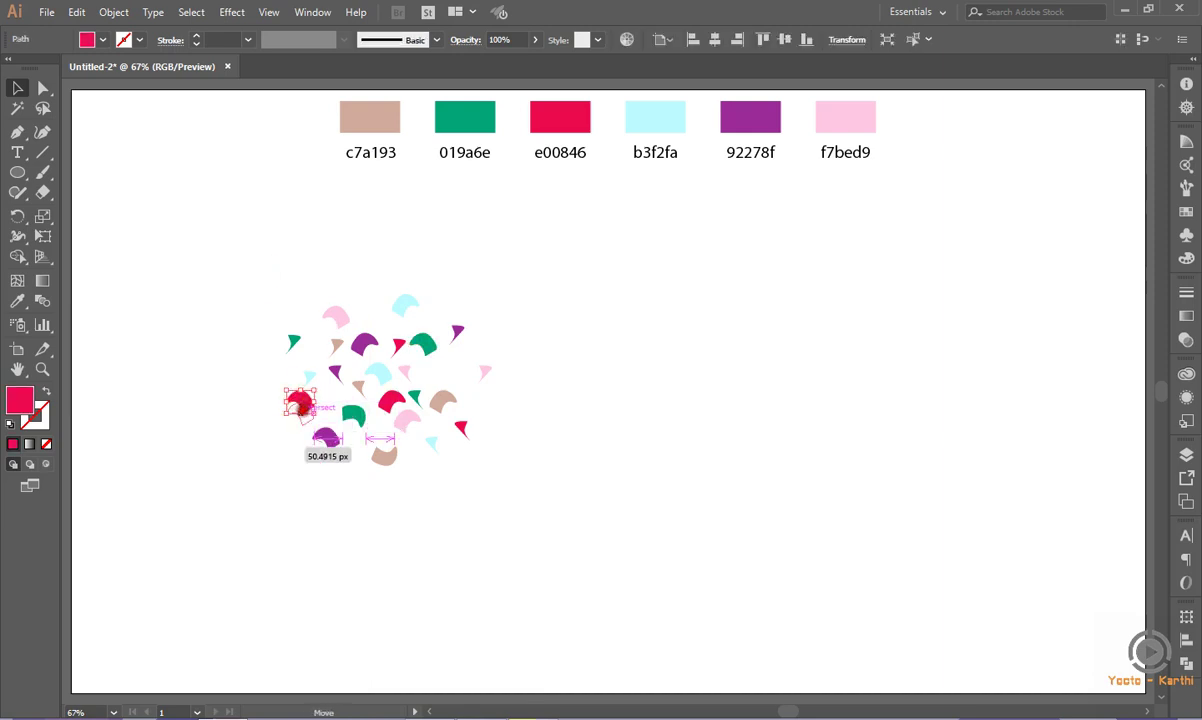
pyautogui.click(306, 461)
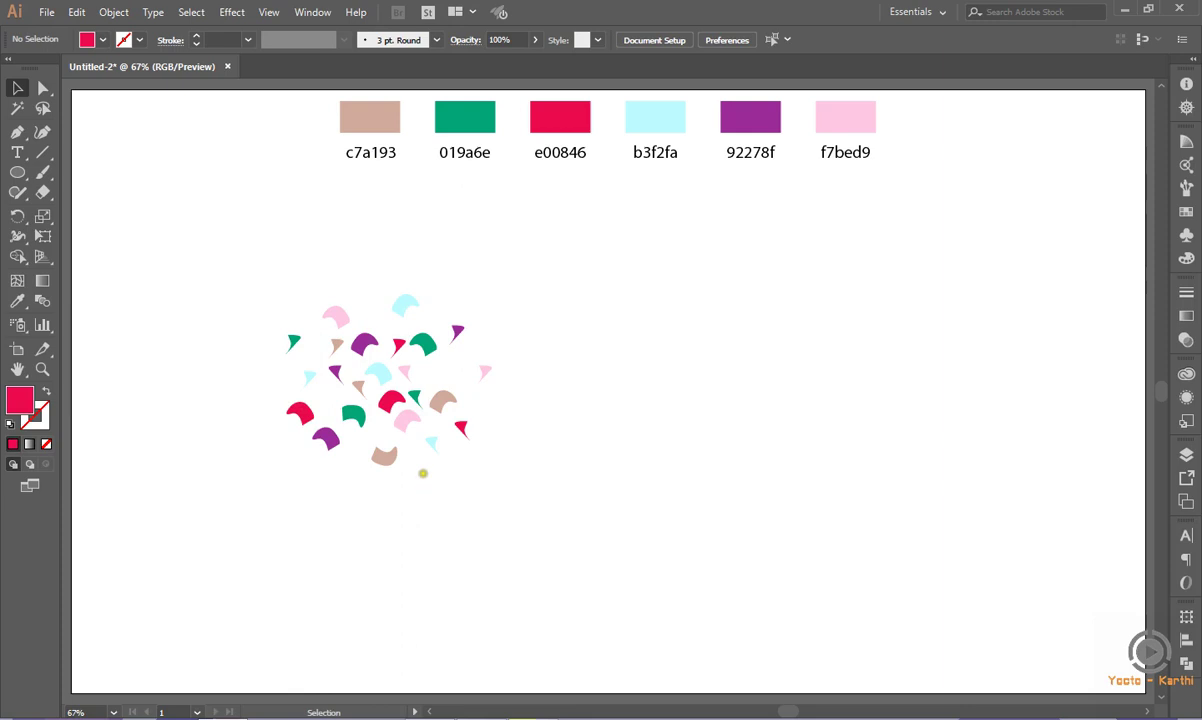
pyautogui.moveTo(410, 423); pyautogui.dragTo(389, 430)
pyautogui.click(611, 417)
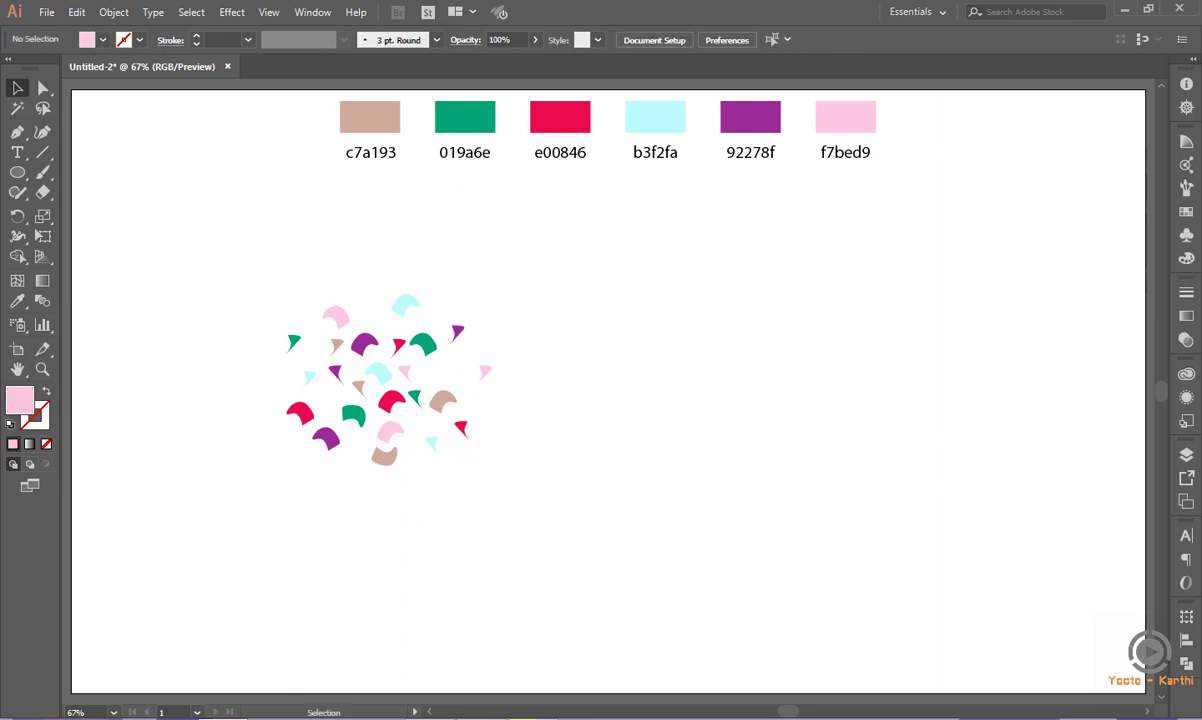
pyautogui.moveTo(234, 237); pyautogui.dragTo(554, 513)
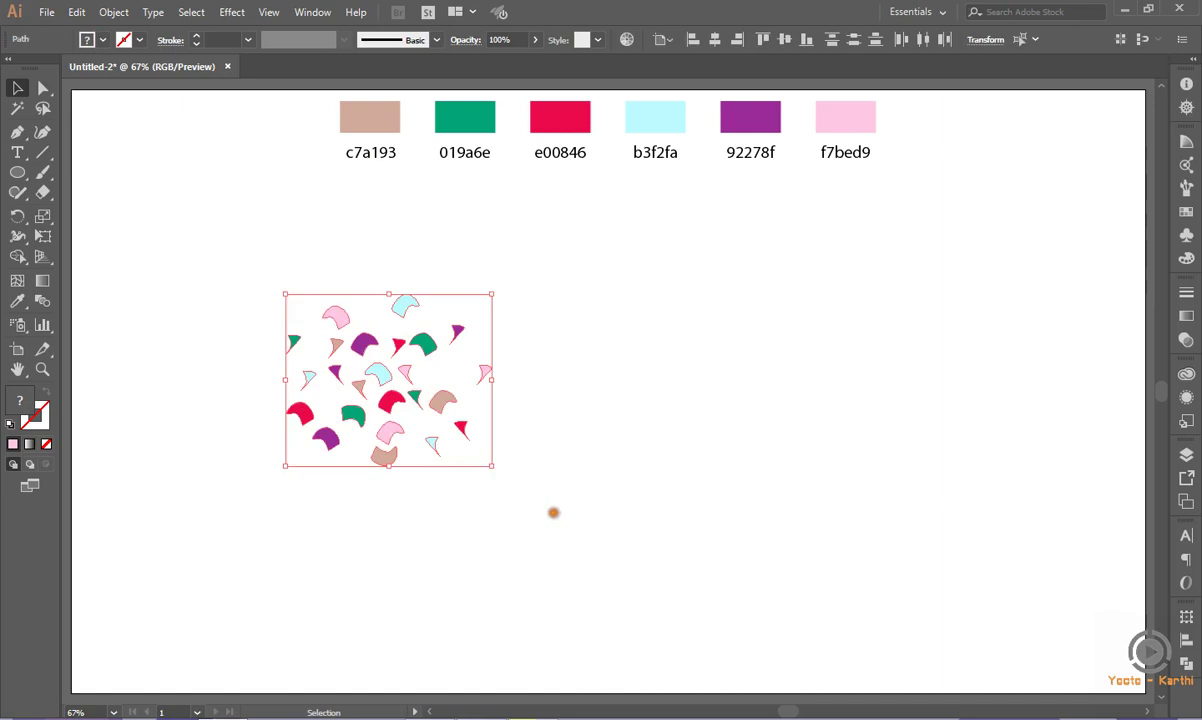
# Start a new Scatter Brush from the confetti cluster in the Brushes panel
pyautogui.click(1186, 187)
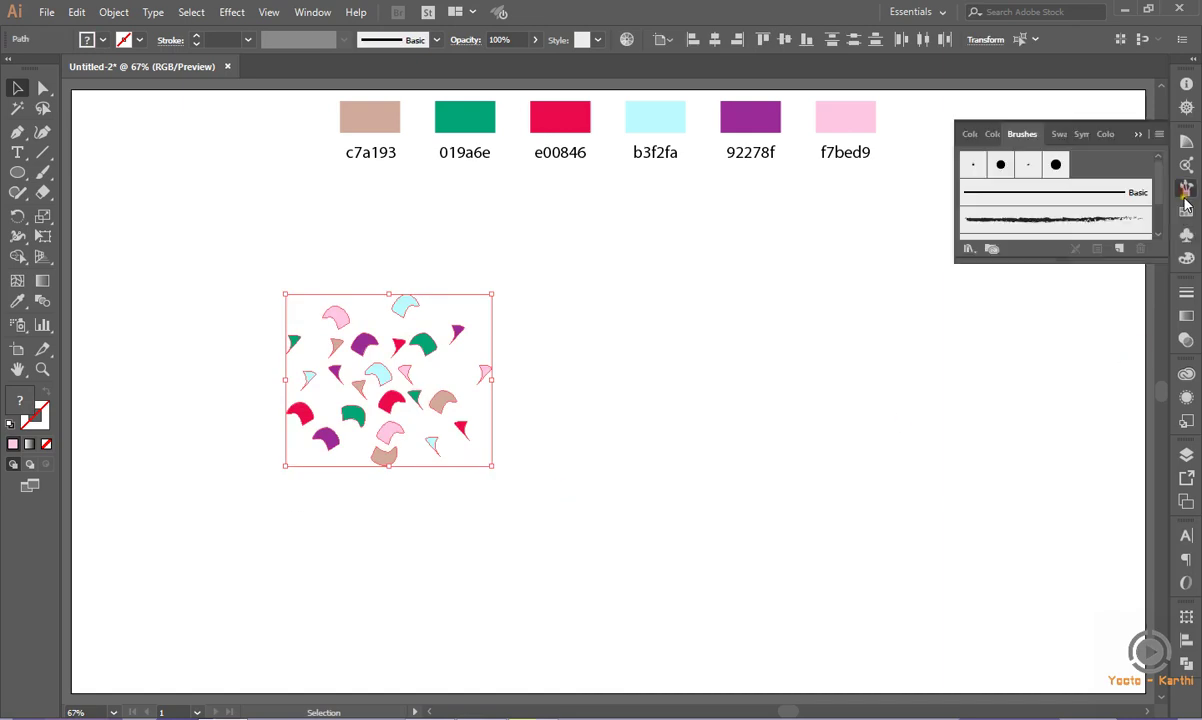
pyautogui.click(1098, 249)
pyautogui.click(670, 413)
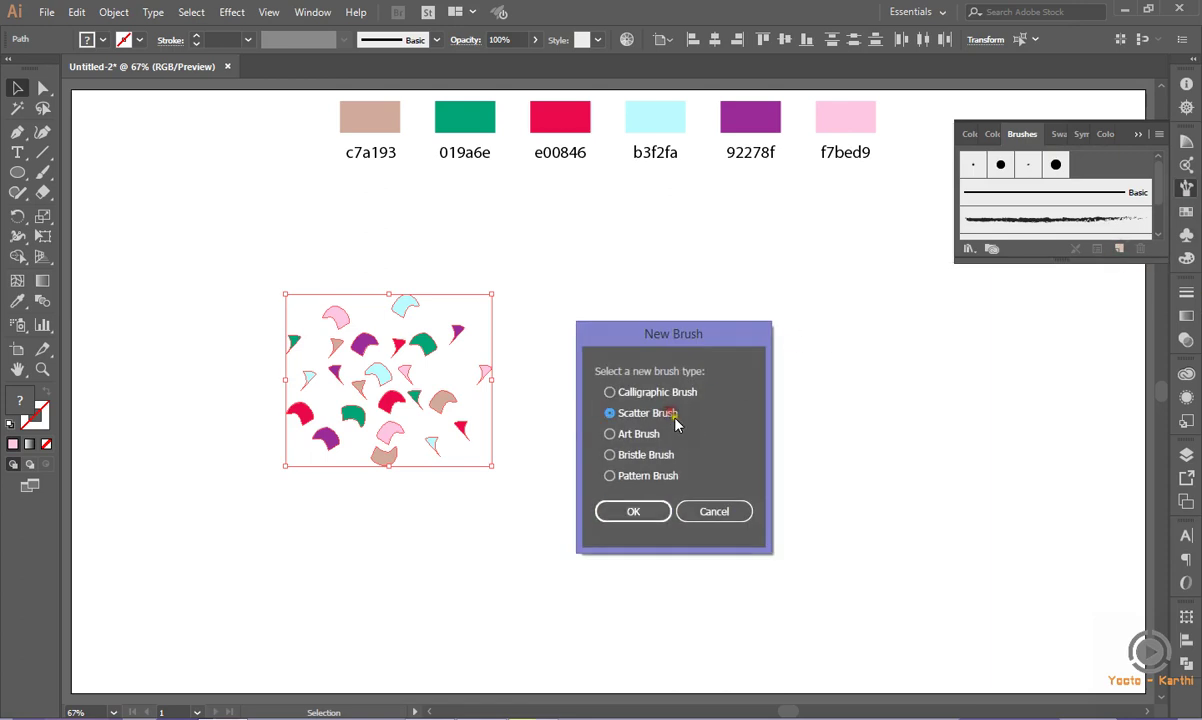
pyautogui.click(643, 514)
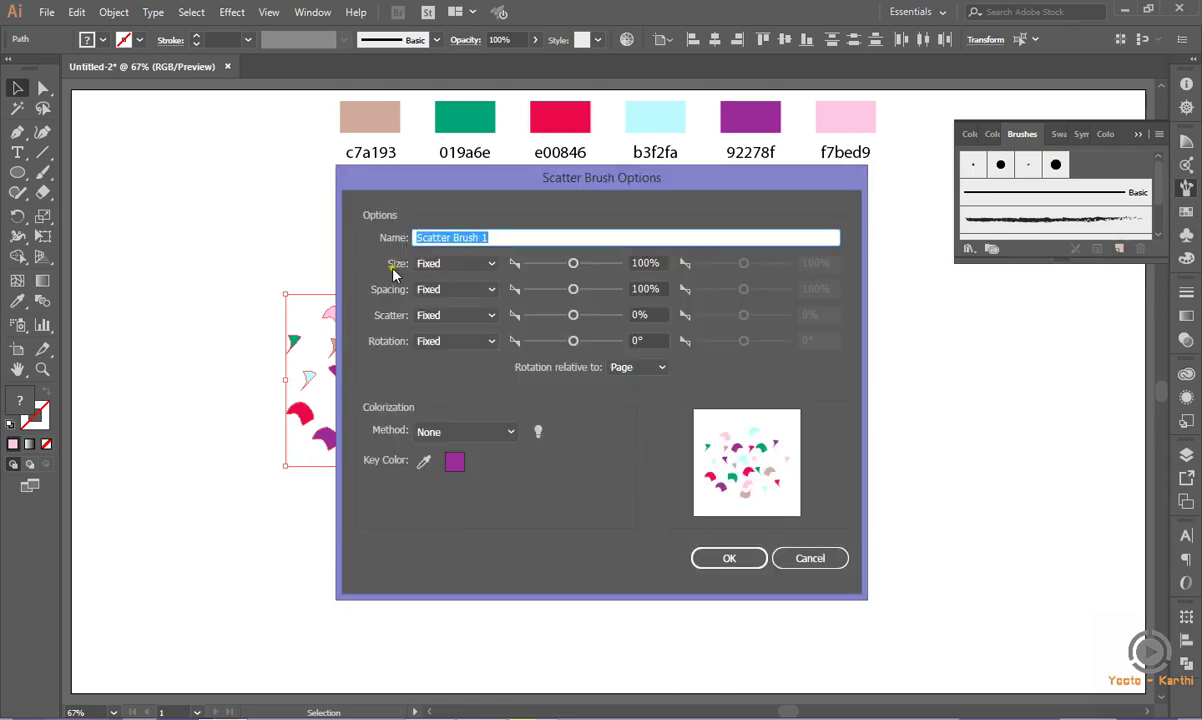
# Make the brush size vary randomly between 50% and 60%
pyautogui.click(461, 263)
pyautogui.click(447, 300)
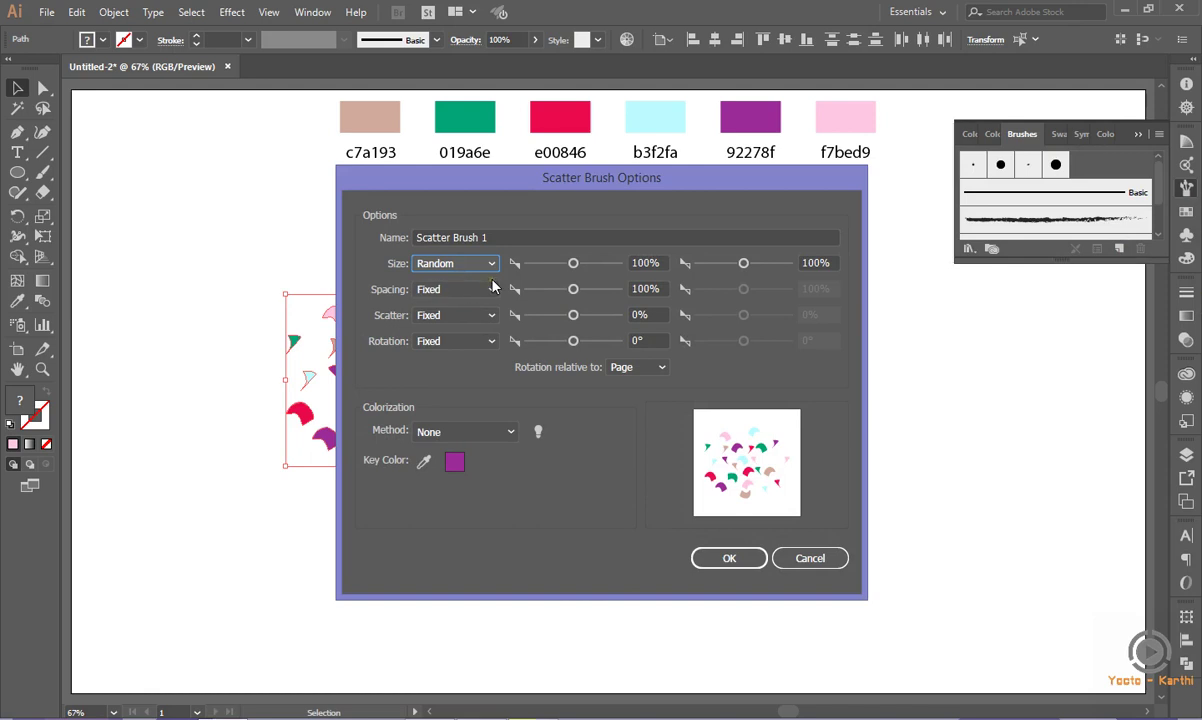
pyautogui.press('Tab')
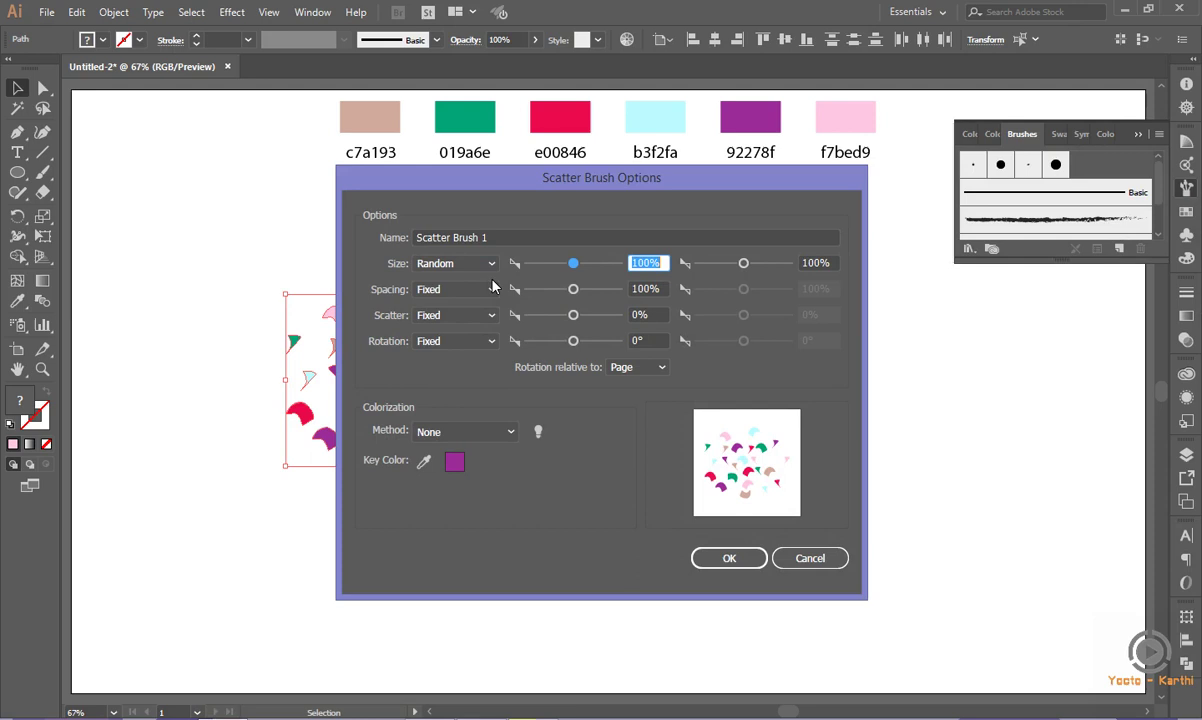
pyautogui.write('50')
pyautogui.press('Tab')
pyautogui.write('60')
pyautogui.press('Tab')
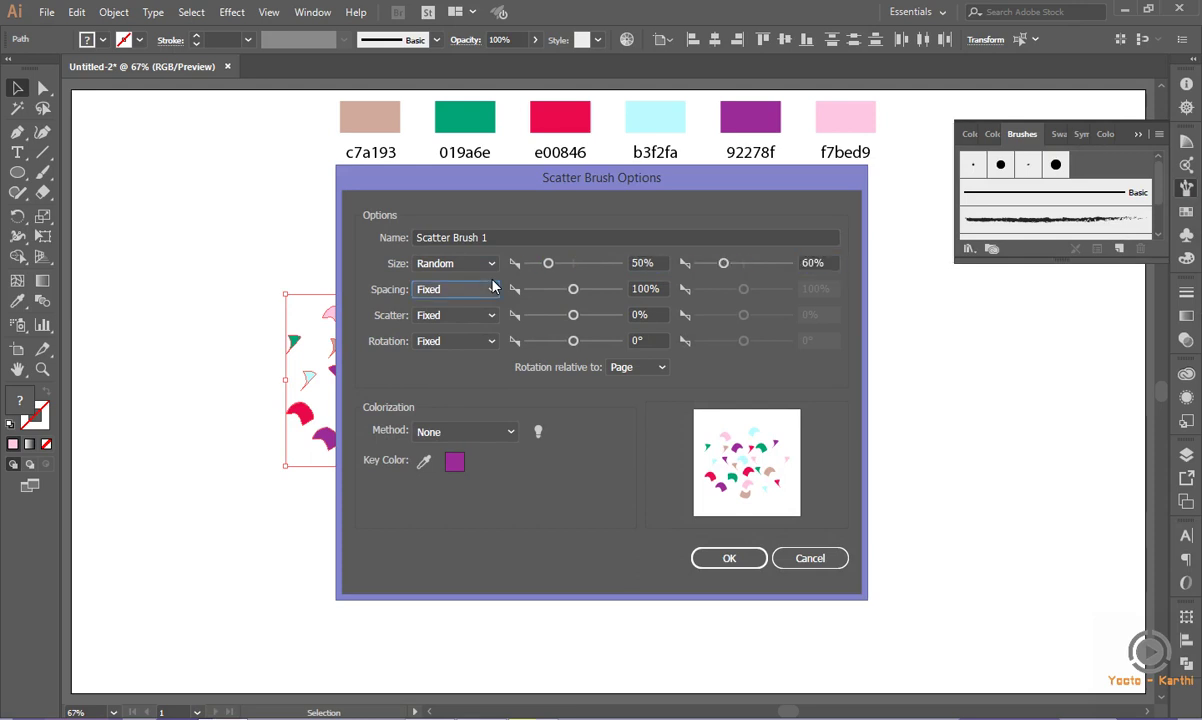
# Make the brush spacing vary randomly between 50% and 60%
pyautogui.click(492, 287)
pyautogui.click(485, 323)
pyautogui.press('Tab')
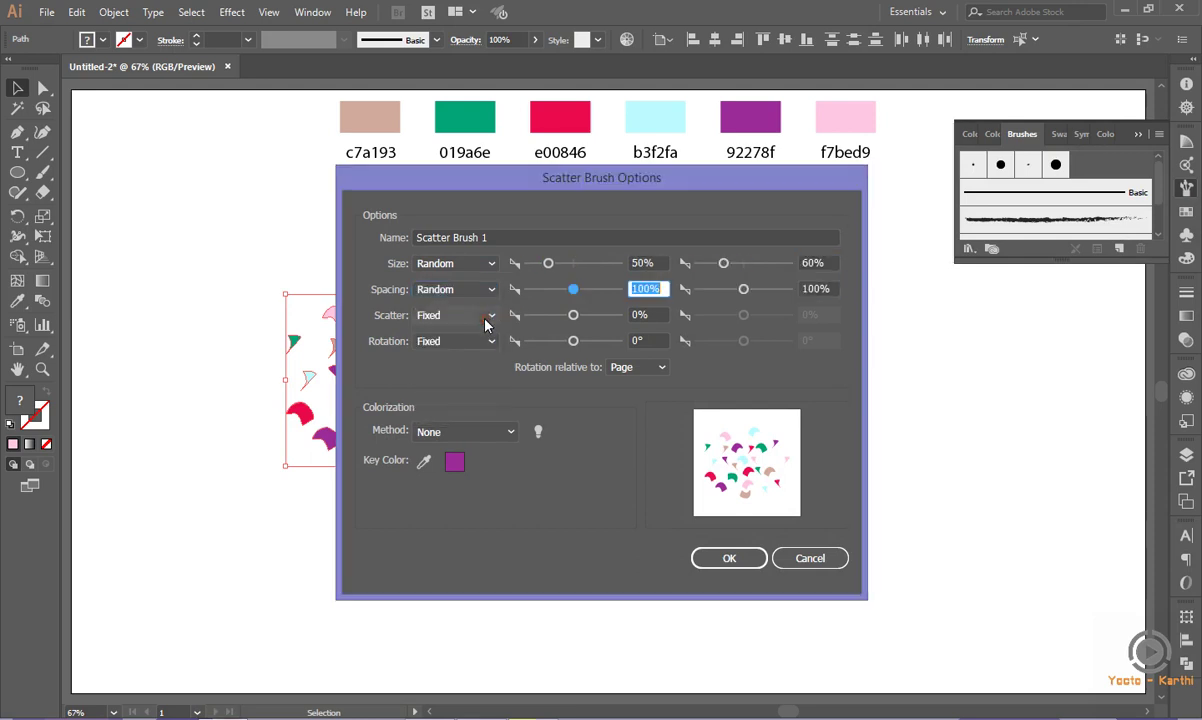
pyautogui.write('50')
pyautogui.press('Tab')
pyautogui.write('60')
pyautogui.press('Tab')
# Make the scatter vary randomly between −20% and 20%
pyautogui.click(486, 317)
pyautogui.click(447, 352)
pyautogui.press('Tab')
pyautogui.write('2')
pyautogui.press('BackSpace')
pyautogui.write('-20')
pyautogui.press('Tab')
pyautogui.write('20')
pyautogui.press('Tab')
# Set rotation to random −180° to 180° and save the scatter brush
pyautogui.press('Down')
pyautogui.press('Tab')
pyautogui.write('-180')
pyautogui.press('Tab')
pyautogui.write('80')
pyautogui.press('Tab')
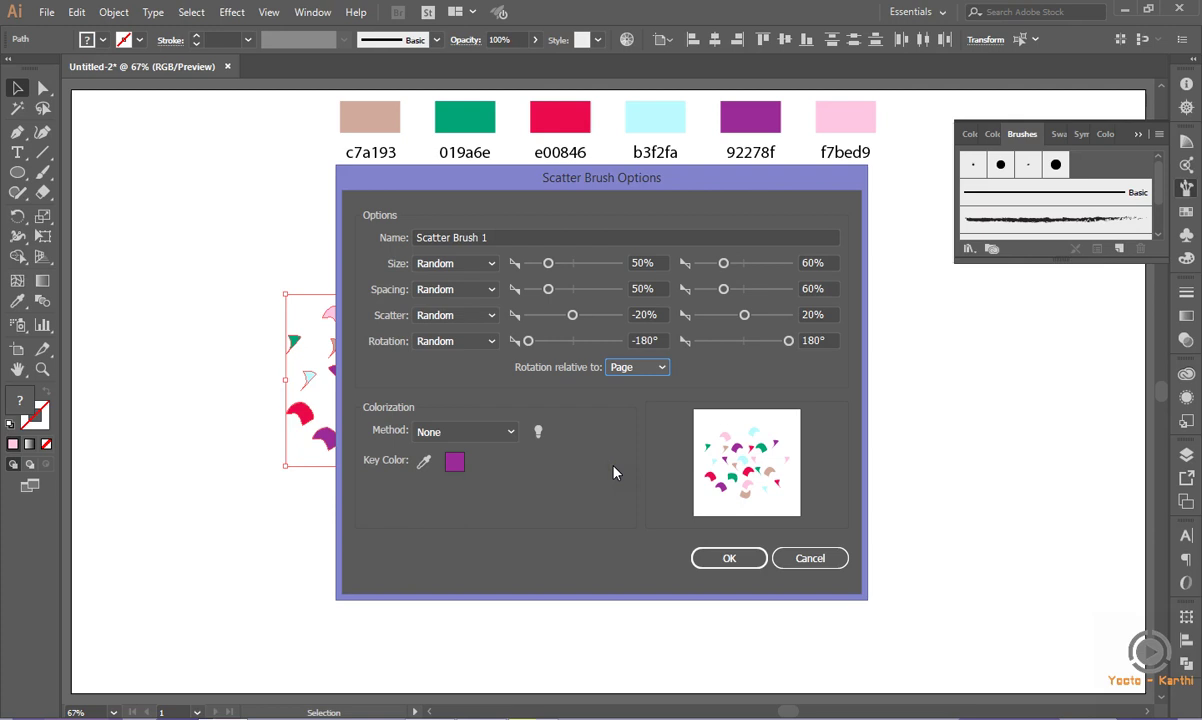
pyautogui.click(722, 558)
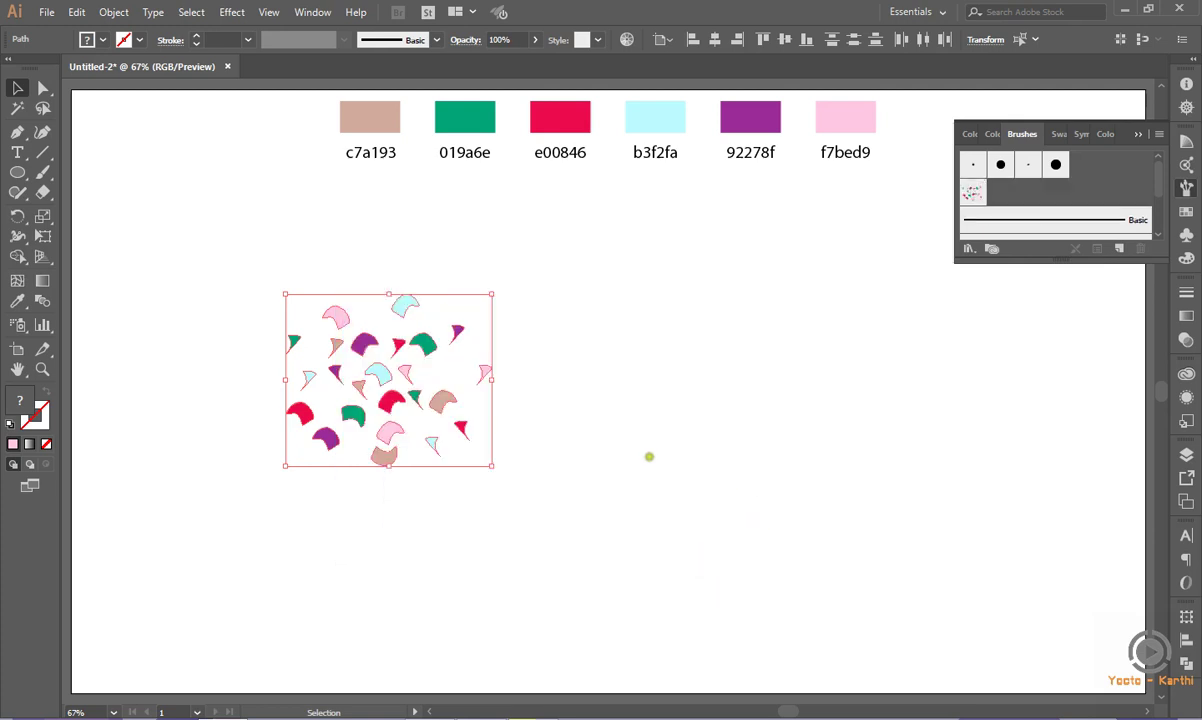
# Move the confetti cluster to the top-left and draw a 600×600 px circle
pyautogui.moveTo(411, 419); pyautogui.dragTo(182, 174)
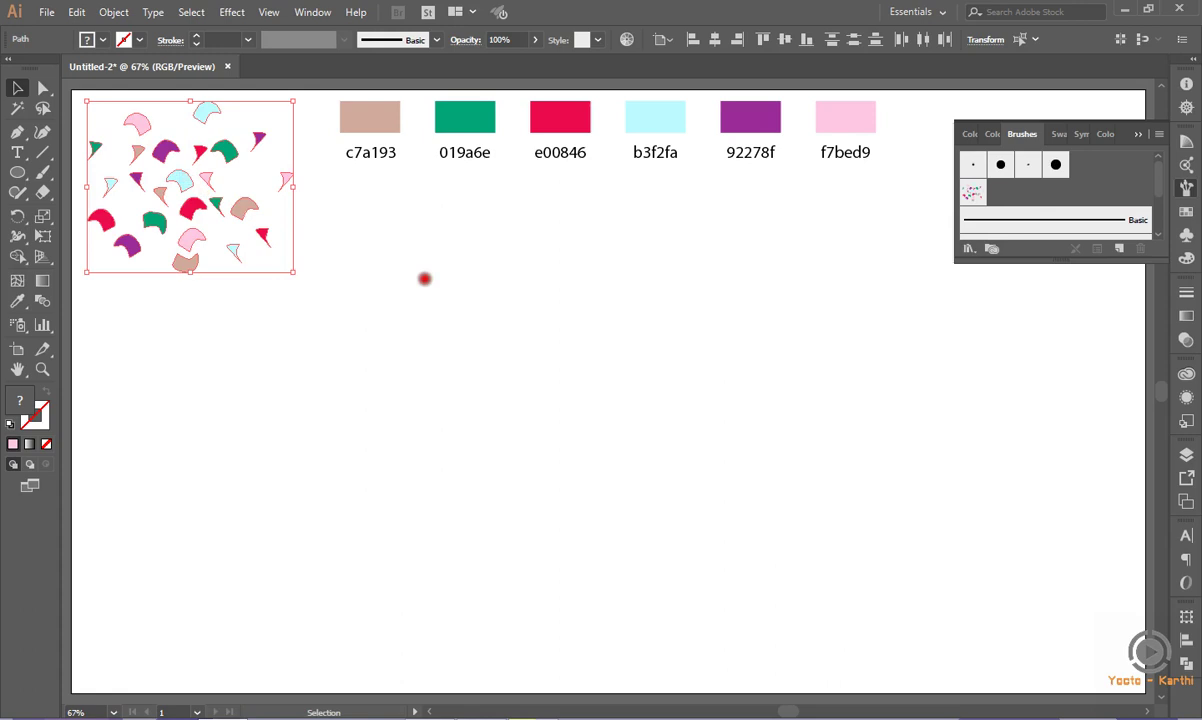
pyautogui.click(424, 279)
pyautogui.click(17, 172)
pyautogui.click(449, 304)
pyautogui.write('600')
pyautogui.press('Tab')
pyautogui.write('600')
pyautogui.press('Return')
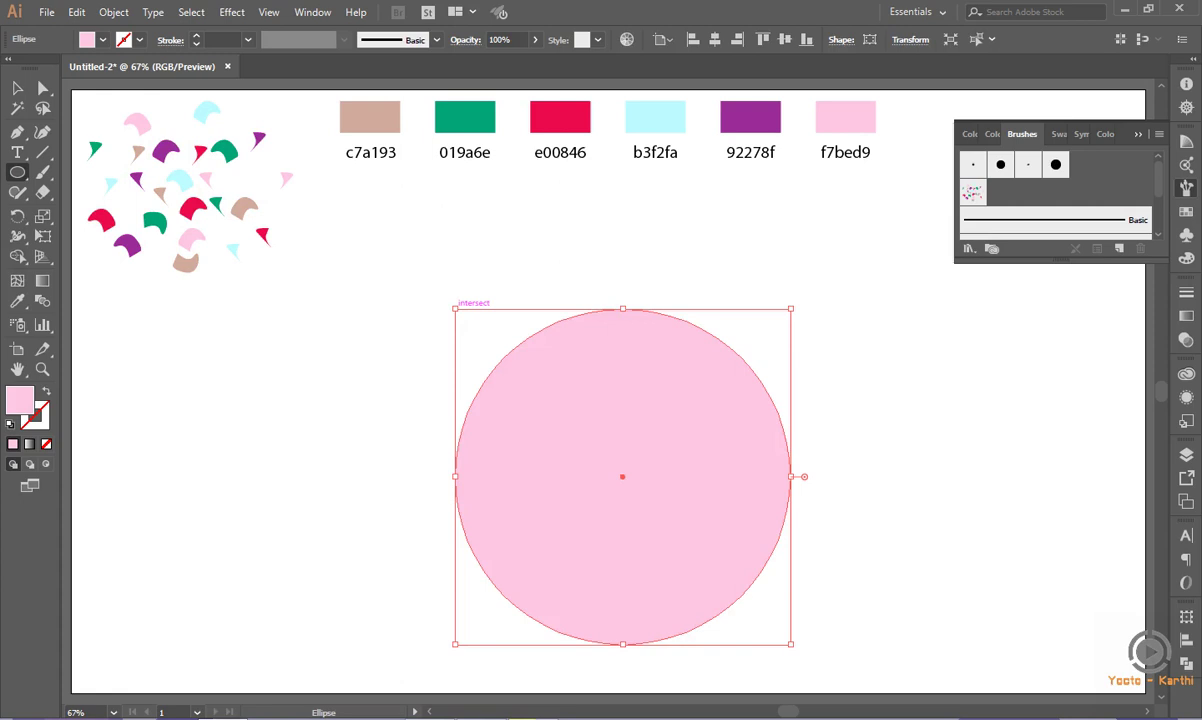
# Centre the circle on the artboard, give it no fill and 1 px stroke, and apply Scatter Brush 1
pyautogui.click(715, 39)
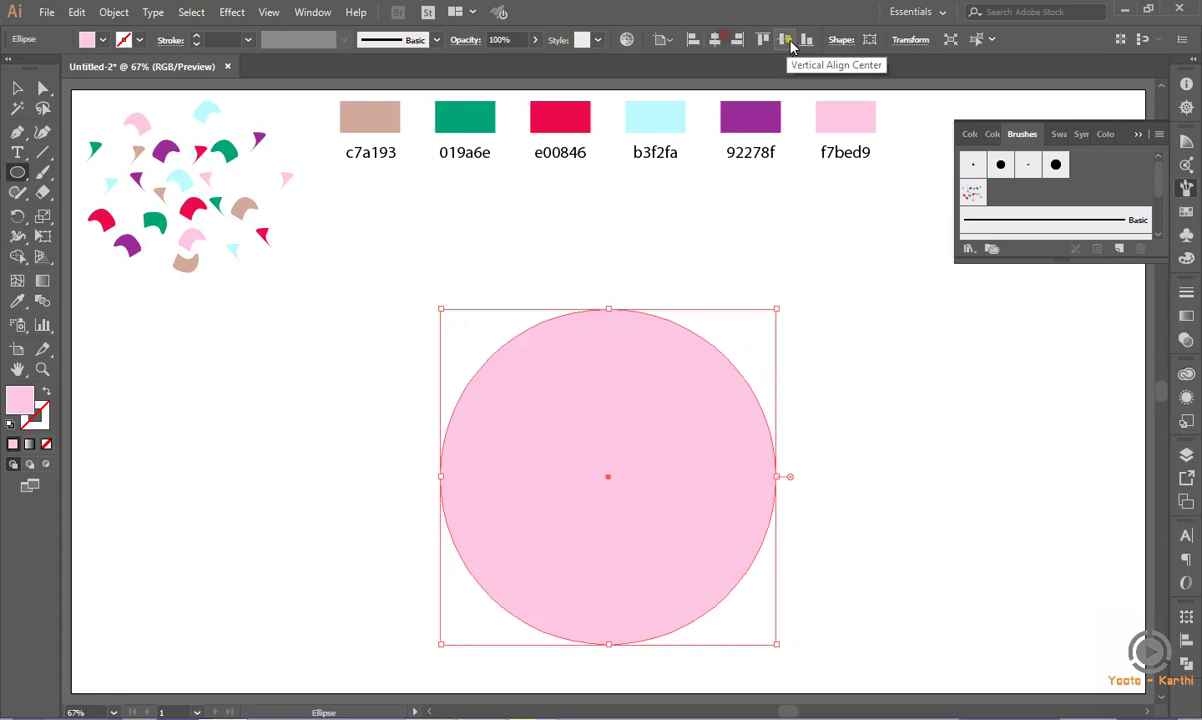
pyautogui.click(788, 42)
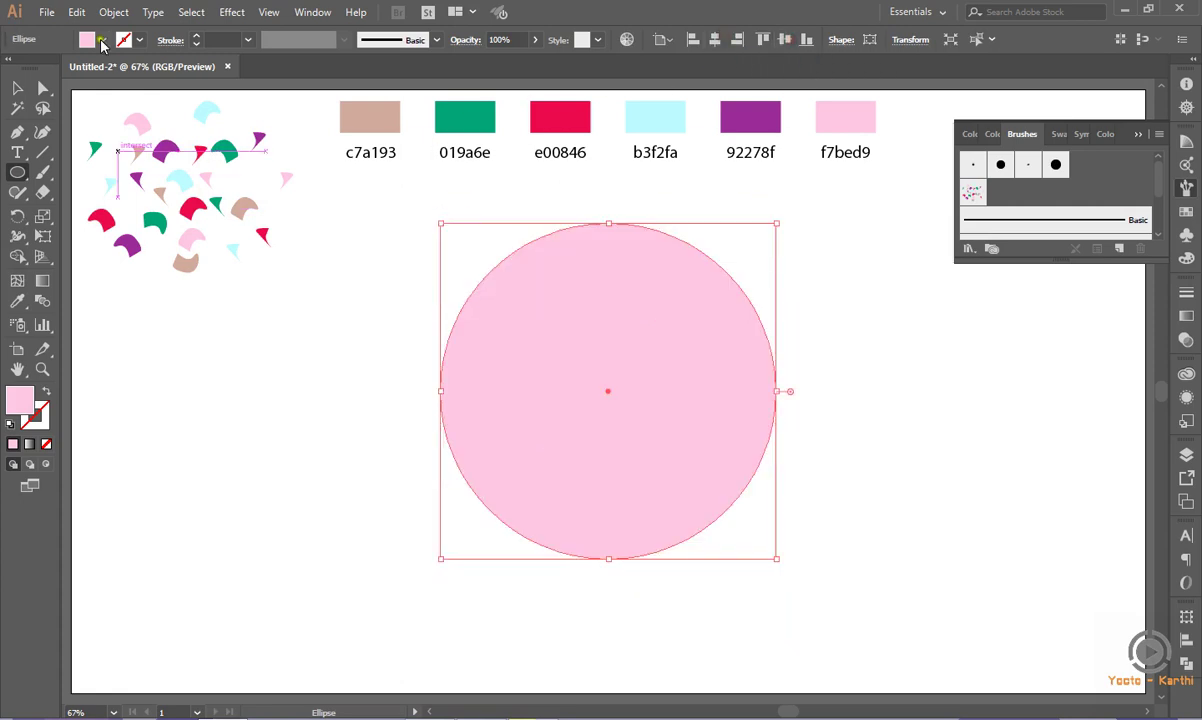
pyautogui.click(96, 43)
pyautogui.click(11, 68)
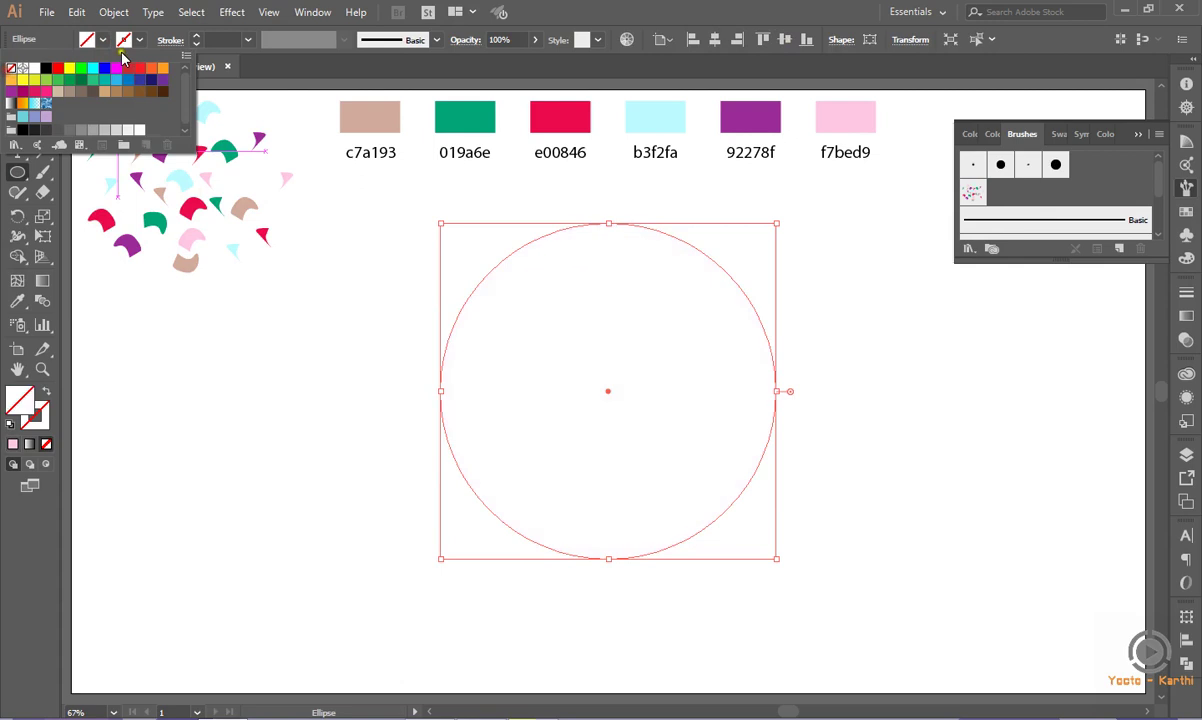
pyautogui.click(246, 45)
pyautogui.click(248, 42)
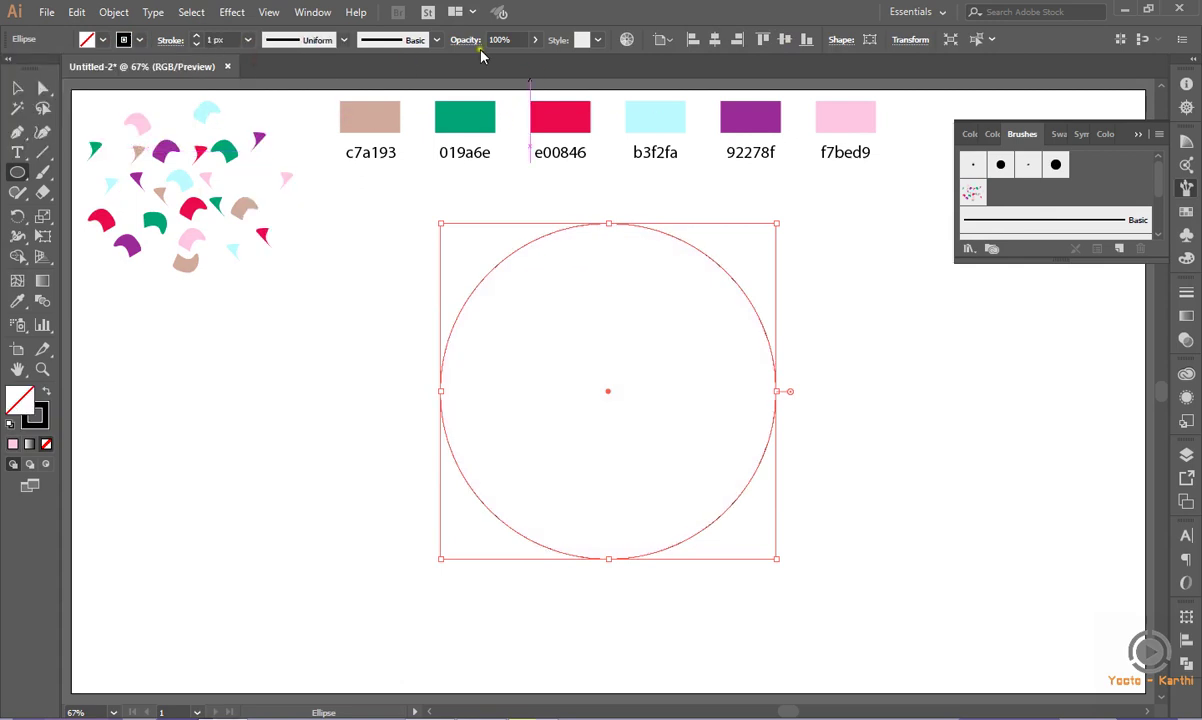
pyautogui.click(972, 192)
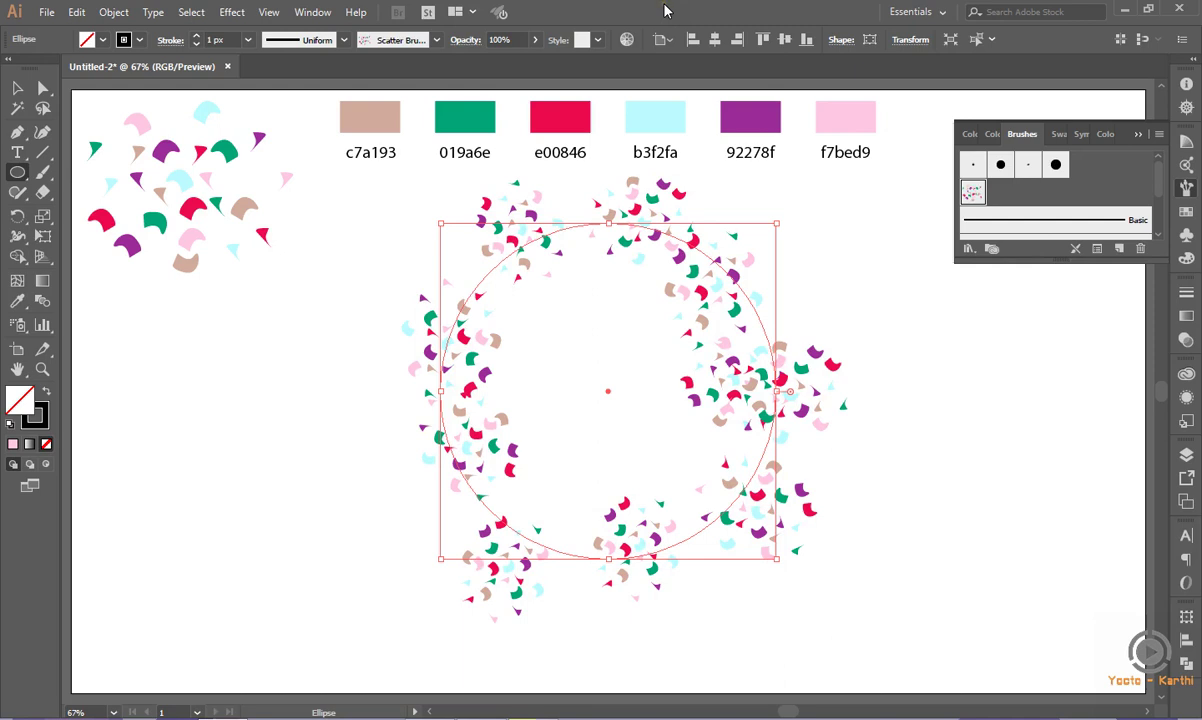
# Undo the brushed circle and delete Scatter Brush 1, removing its strokes
pyautogui.hotkey('ctrl', 'z')
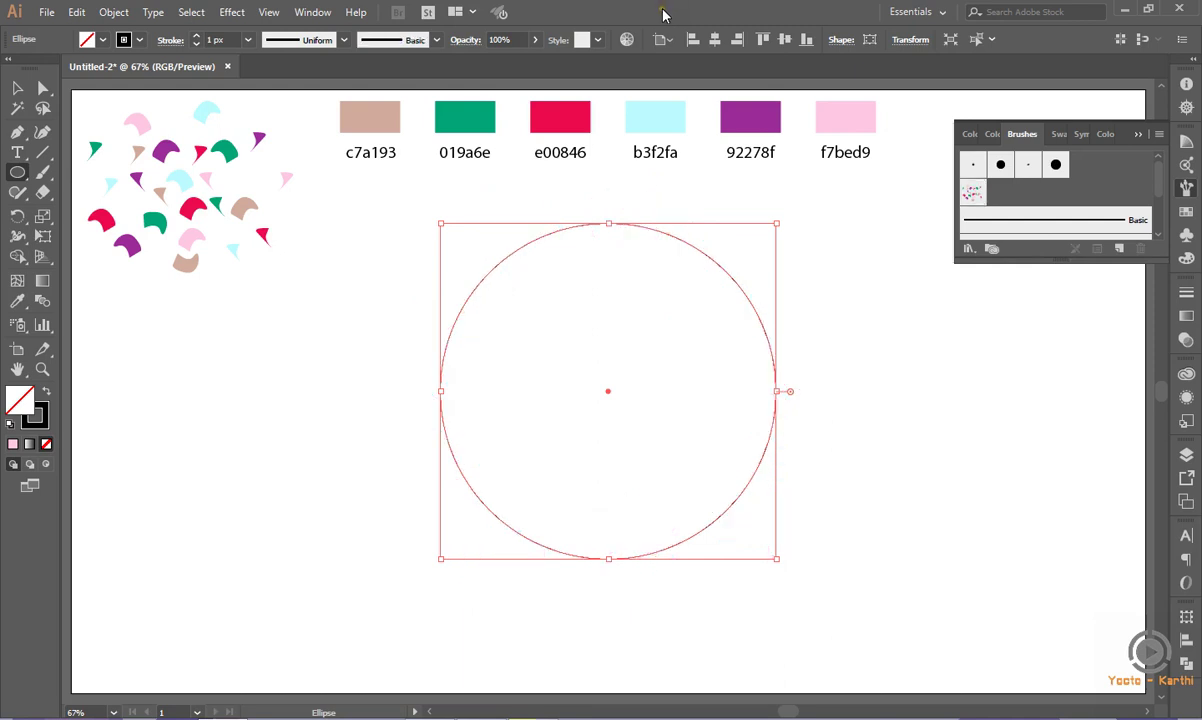
pyautogui.click(18, 87)
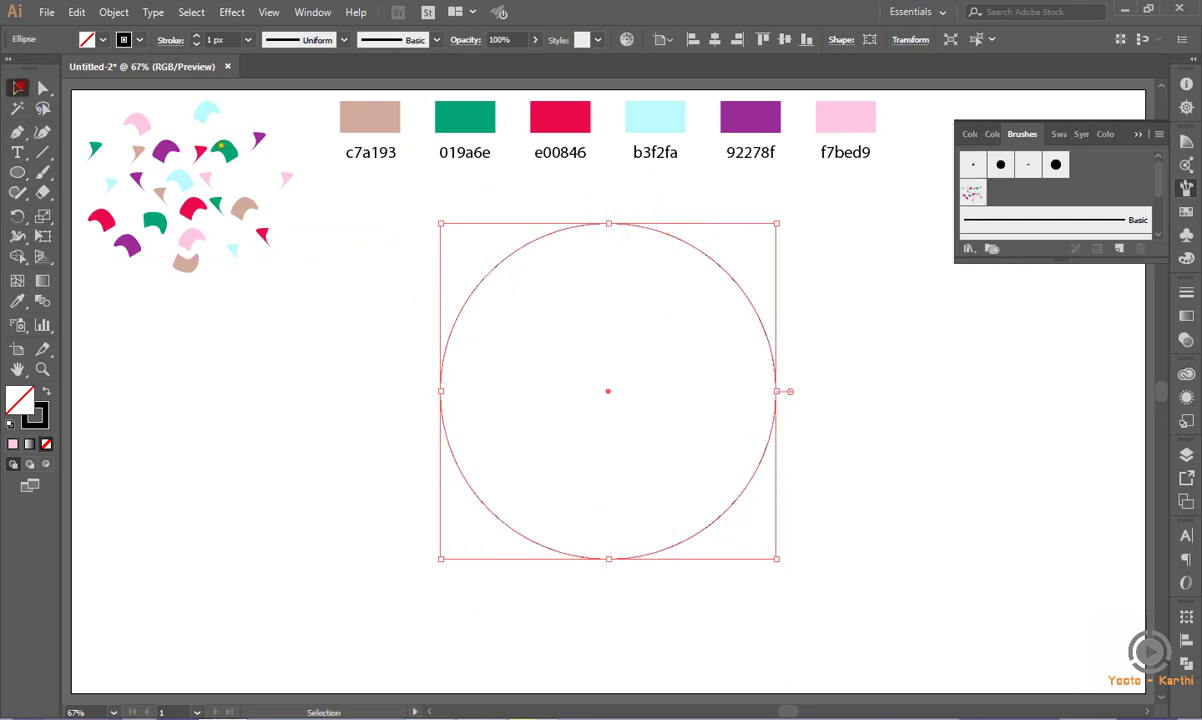
pyautogui.click(972, 192)
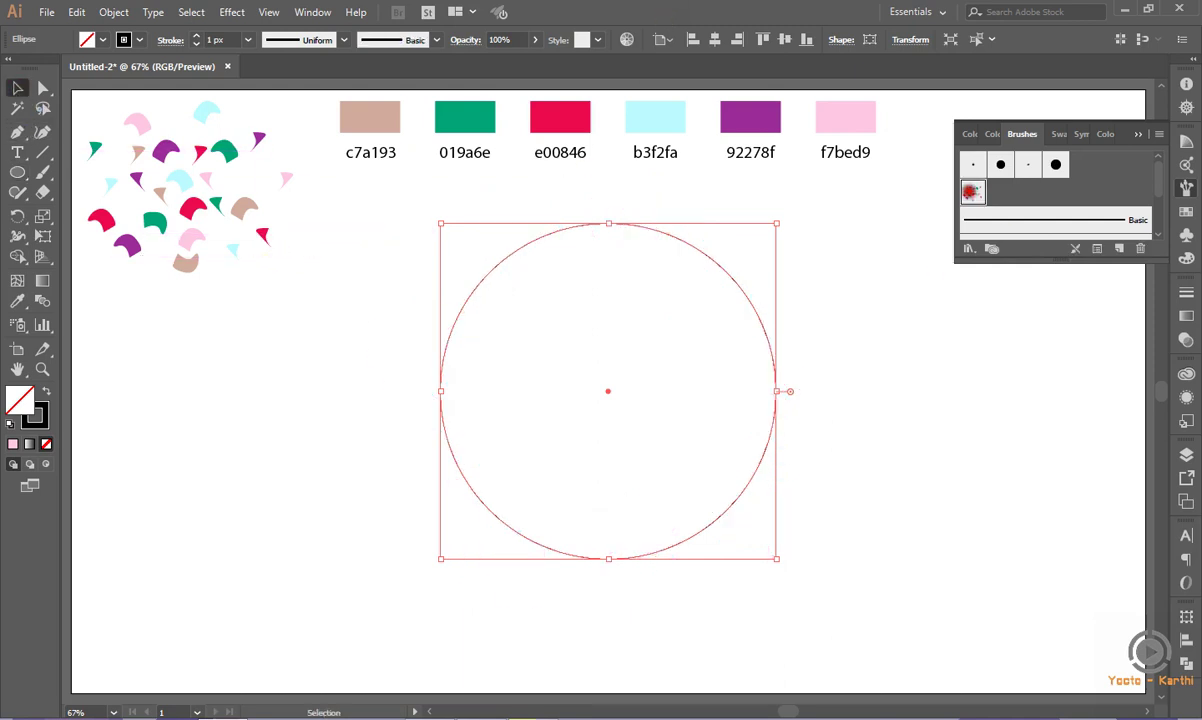
pyautogui.click(1142, 254)
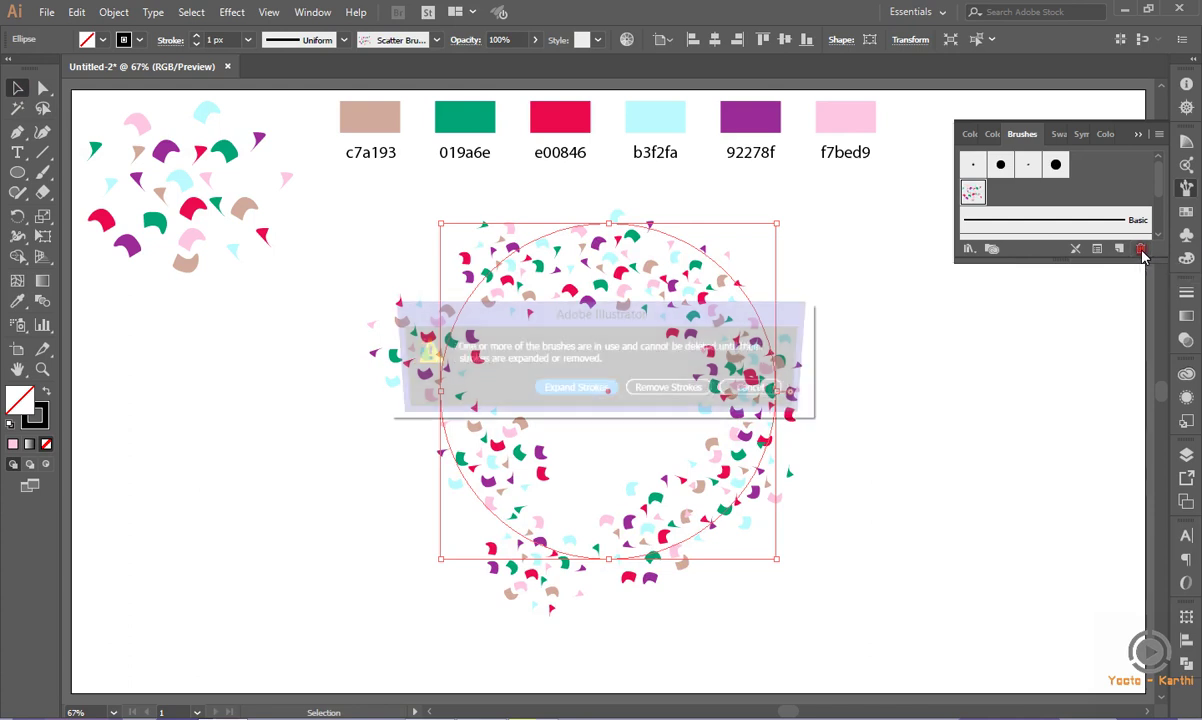
pyautogui.click(661, 391)
# Select the loose confetti pieces at top-left to build a new brush from them
pyautogui.click(222, 320)
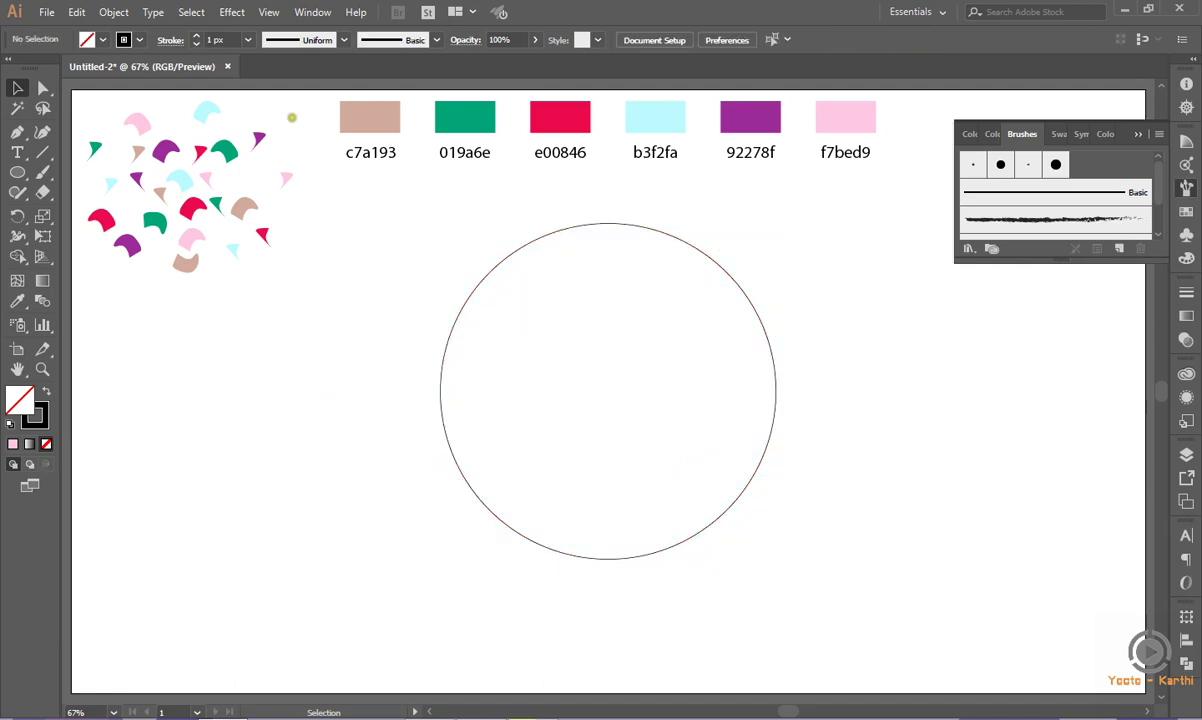
pyautogui.moveTo(288, 131); pyautogui.dragTo(80, 268)
pyautogui.moveTo(26, 316); pyautogui.dragTo(93, 316)
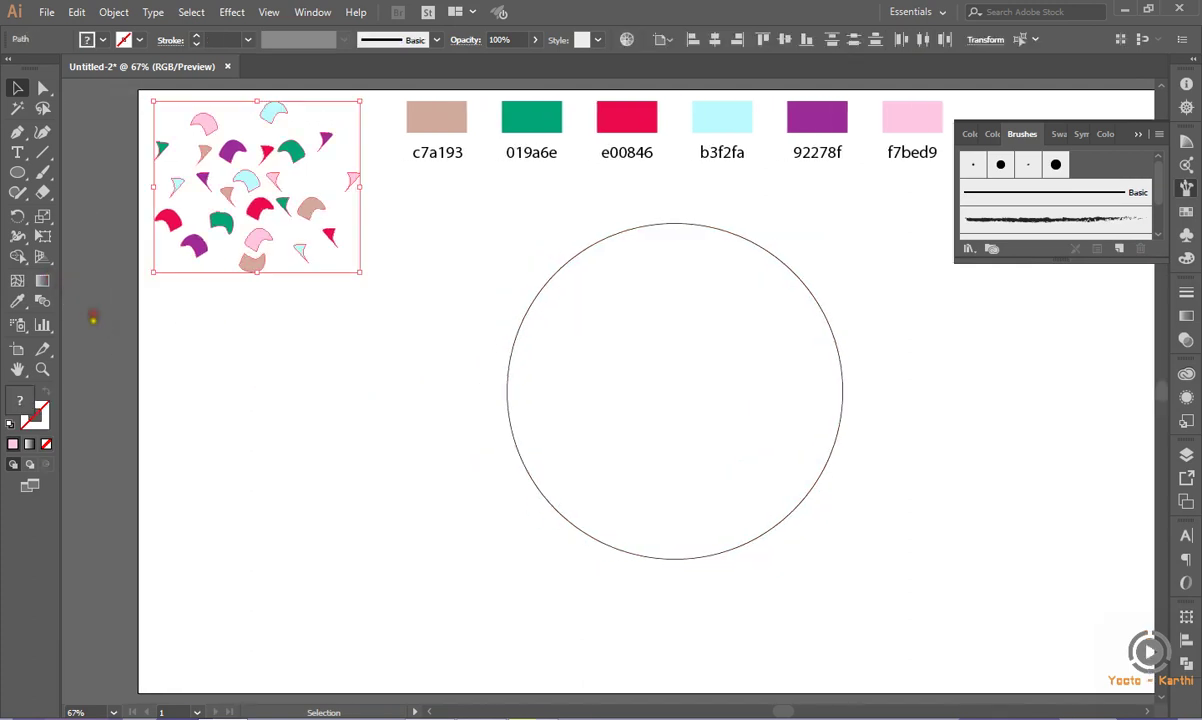
pyautogui.click(1118, 248)
# Choose Scatter Brush and set size, spacing, scatter and rotation all to Random
pyautogui.click(651, 418)
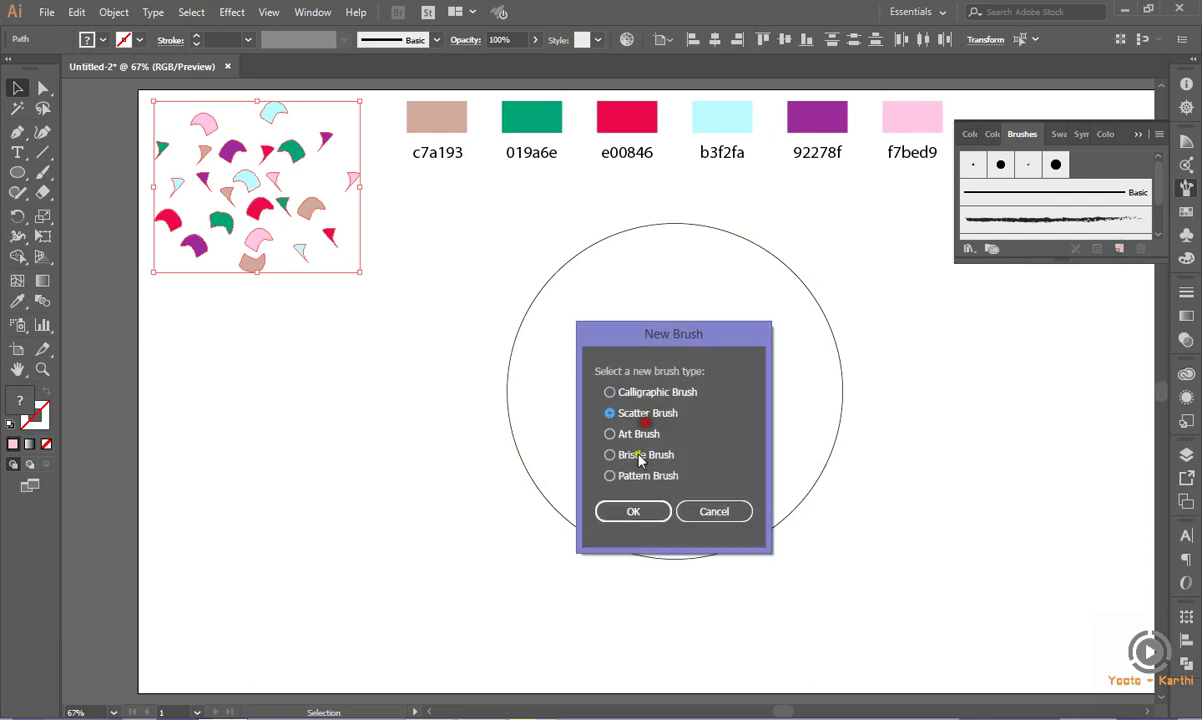
pyautogui.click(633, 511)
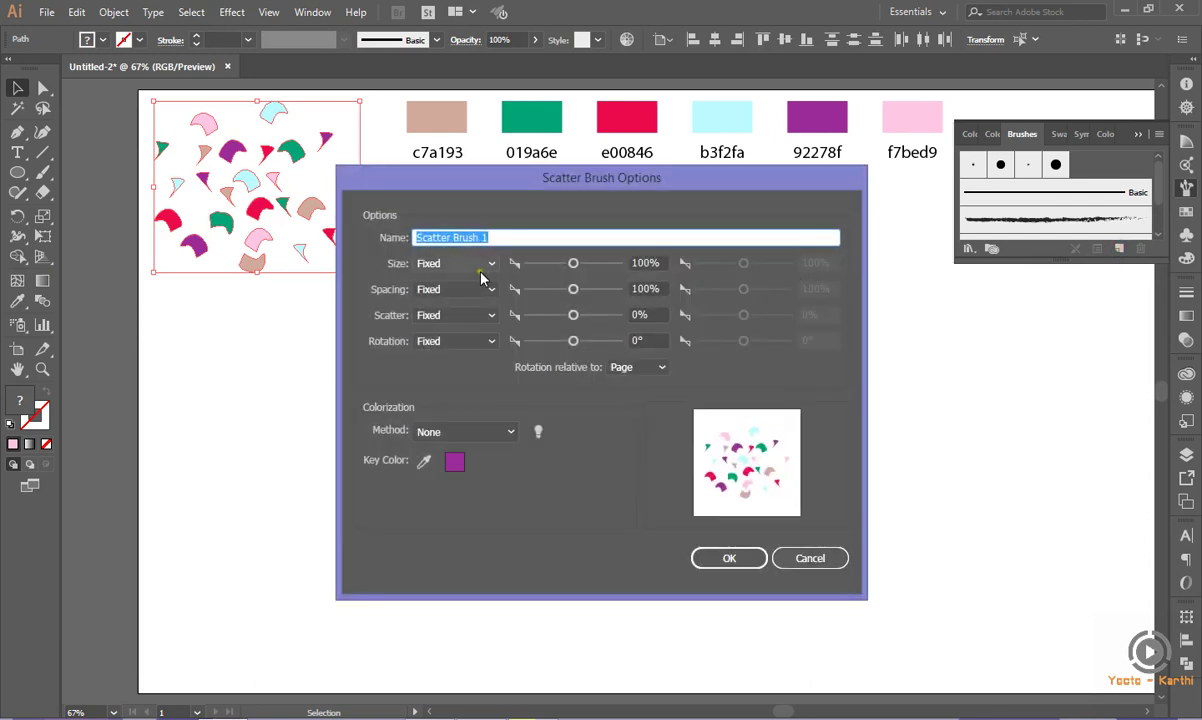
pyautogui.click(480, 264)
pyautogui.click(440, 283)
pyautogui.click(470, 290)
pyautogui.click(445, 327)
pyautogui.click(460, 355)
pyautogui.click(456, 341)
pyautogui.click(456, 378)
# Set size range to 50–60% and spacing range to 10–20%
pyautogui.click(659, 263)
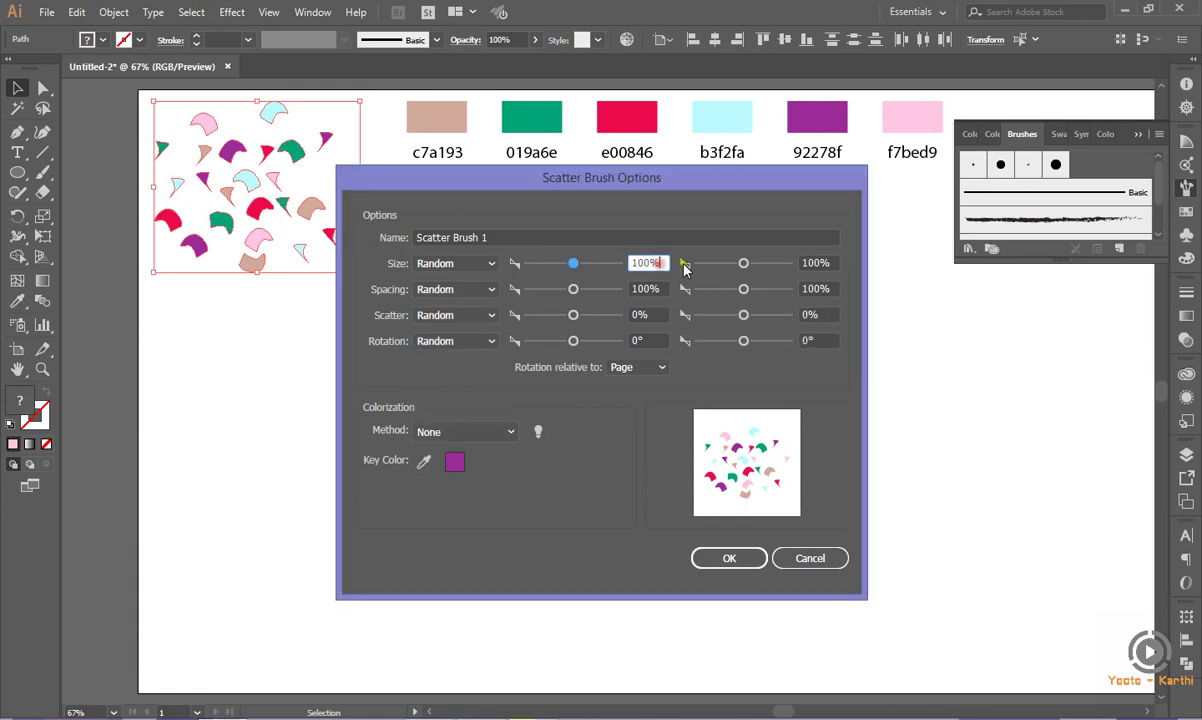
pyautogui.write('50')
pyautogui.press('Tab')
pyautogui.write('60')
pyautogui.press('Tab')
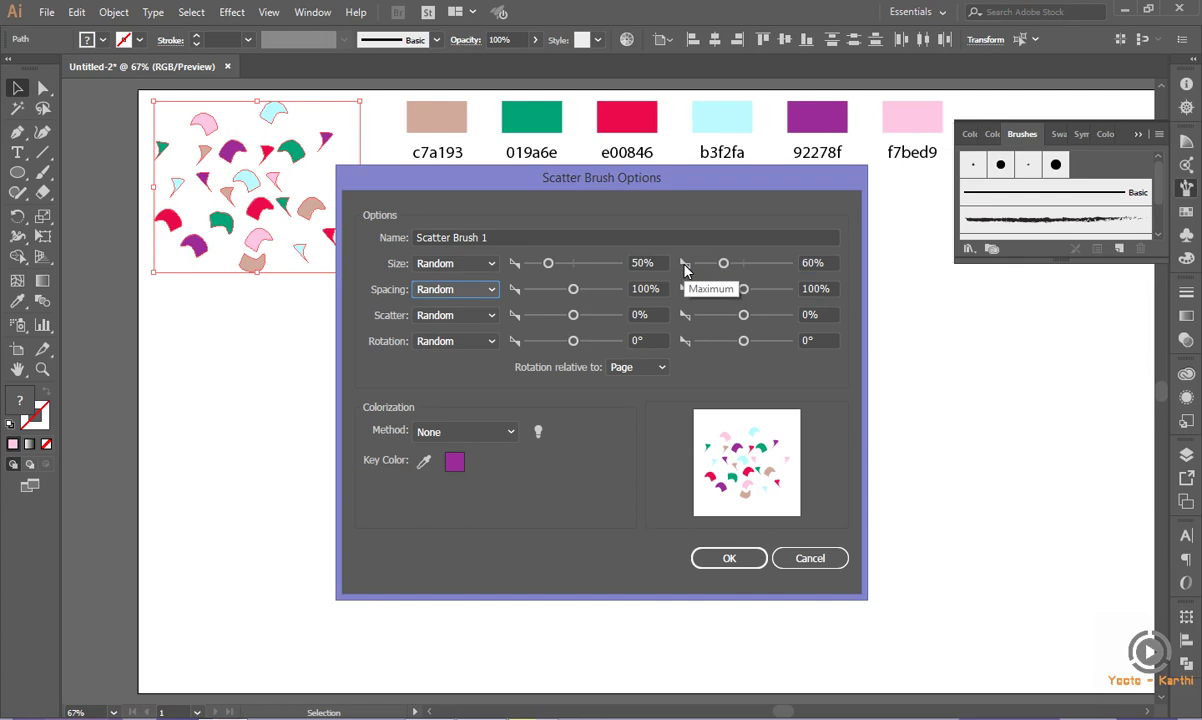
pyautogui.press('Tab')
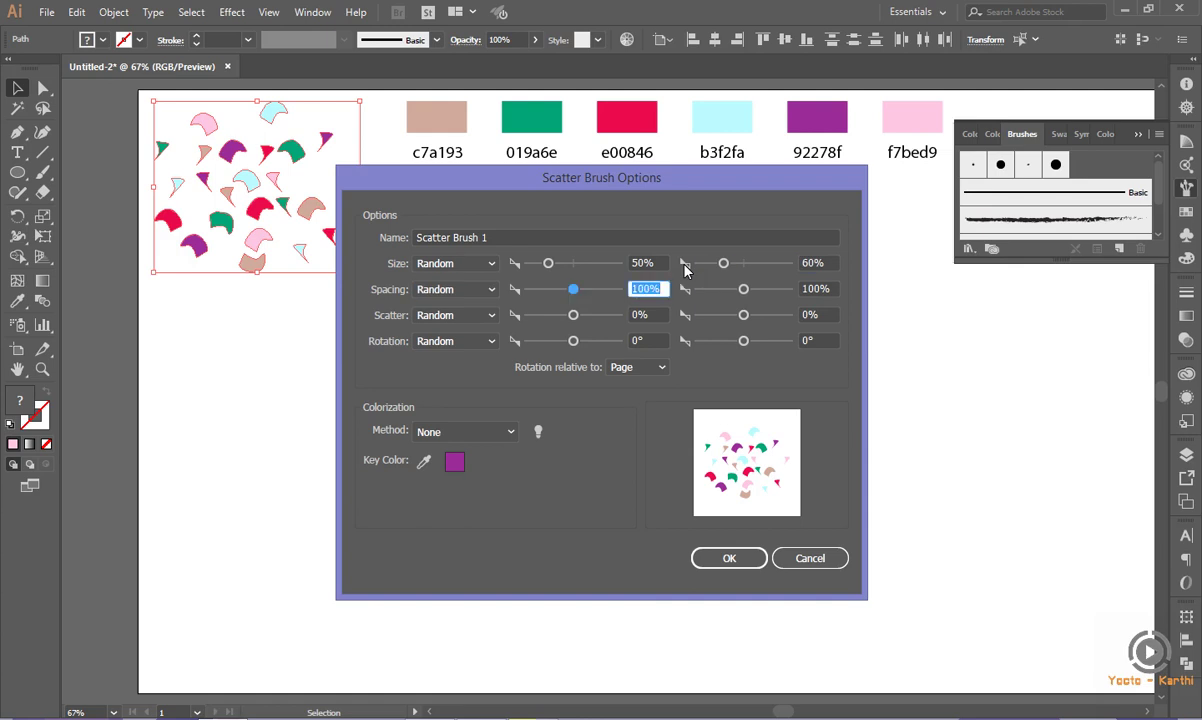
pyautogui.write('10')
pyautogui.press('Tab')
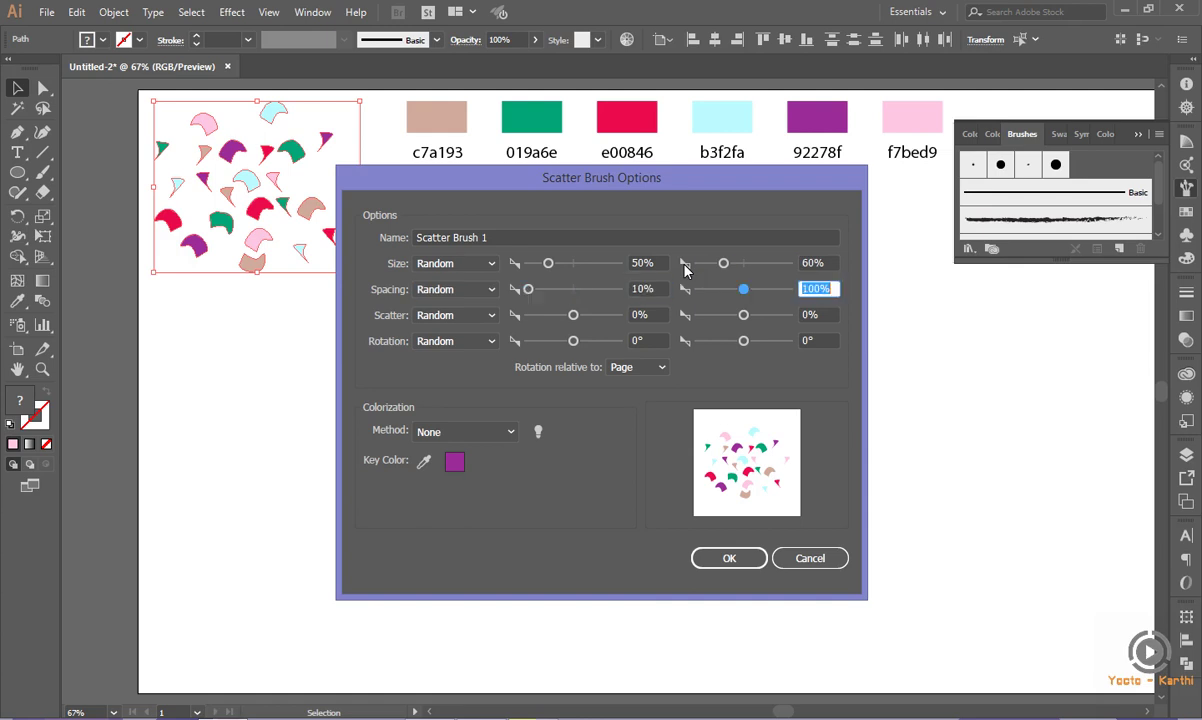
pyautogui.write('20')
pyautogui.press('Tab')
# Set scatter to −20–20% and rotation to −180–180°, then save the brush
pyautogui.press('Tab')
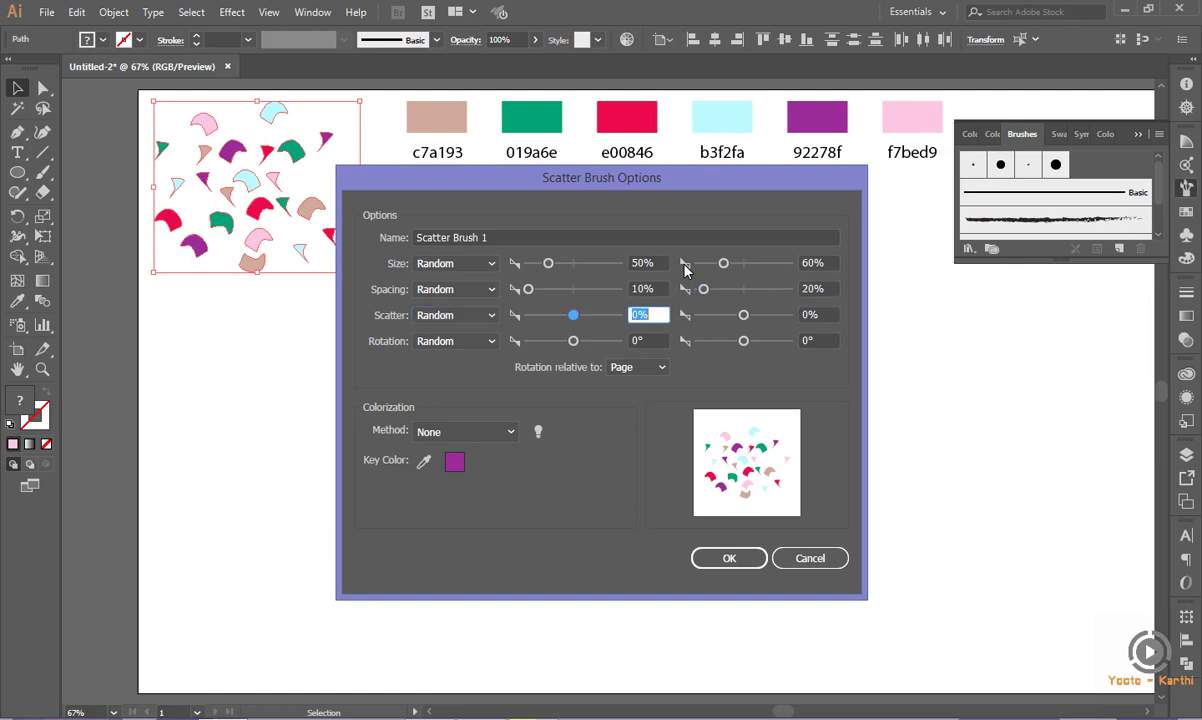
pyautogui.write('-20')
pyautogui.press('Tab')
pyautogui.write('0')
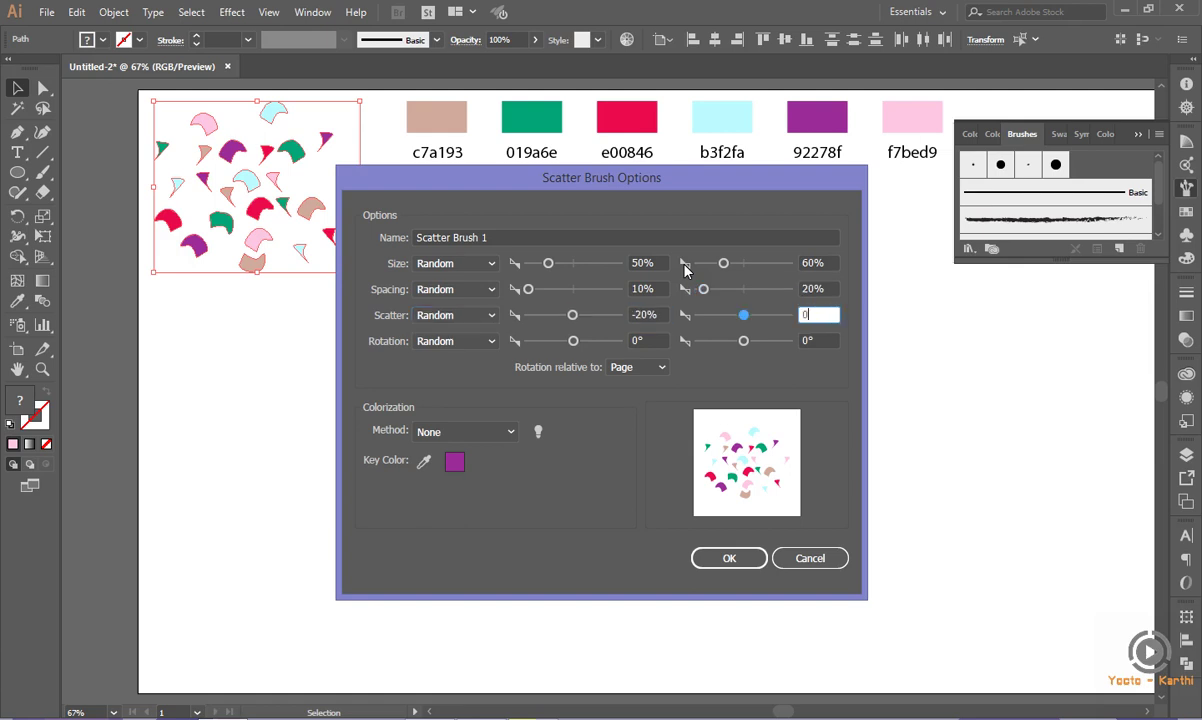
pyautogui.press('BackSpace')
pyautogui.write('20')
pyautogui.press('Tab')
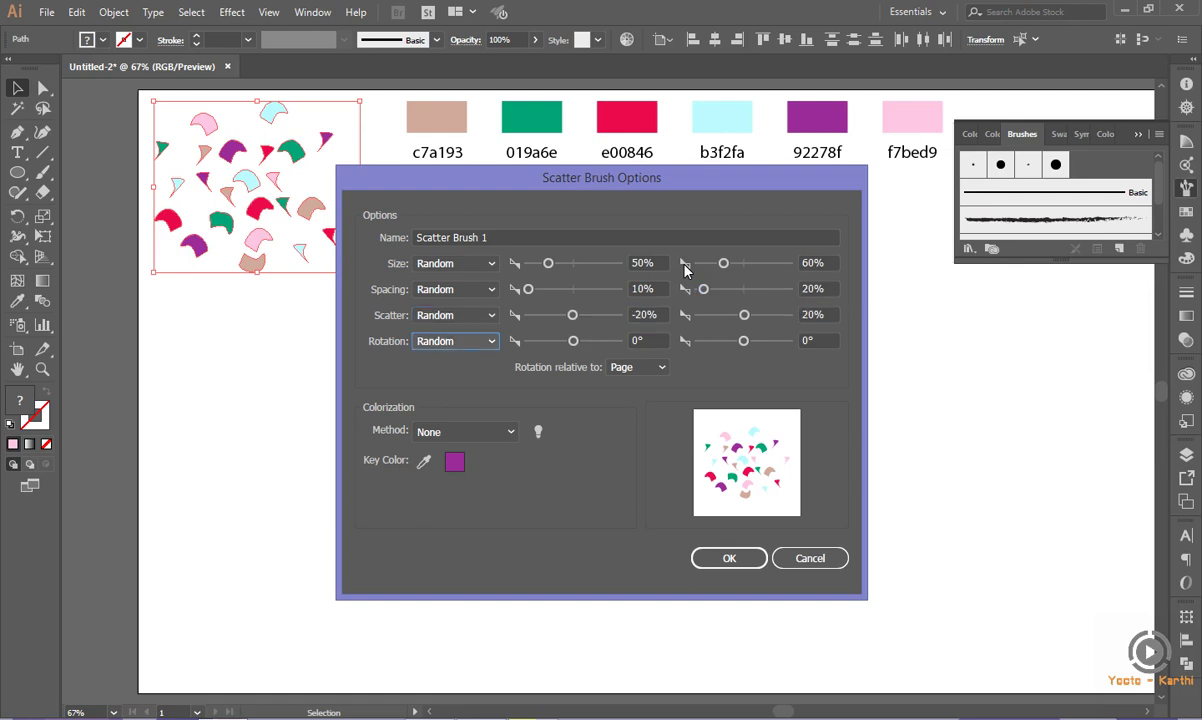
pyautogui.press('Tab')
pyautogui.write('-180')
pyautogui.press('Tab')
pyautogui.write('180')
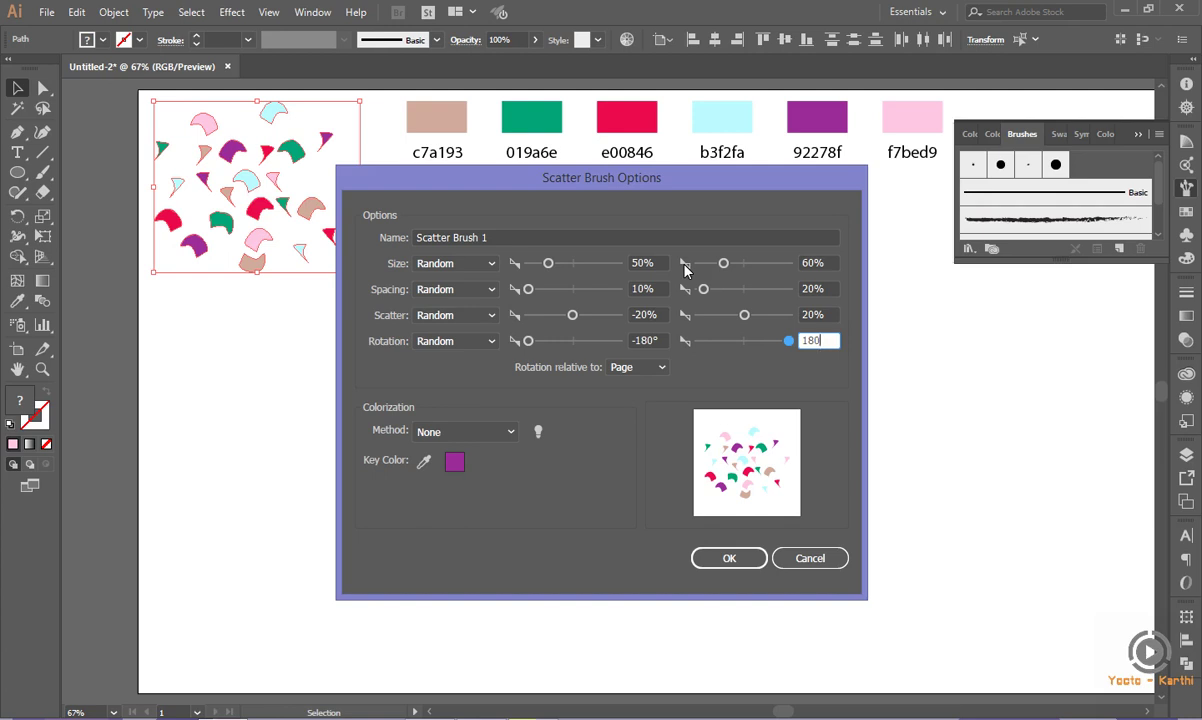
pyautogui.press('Return')
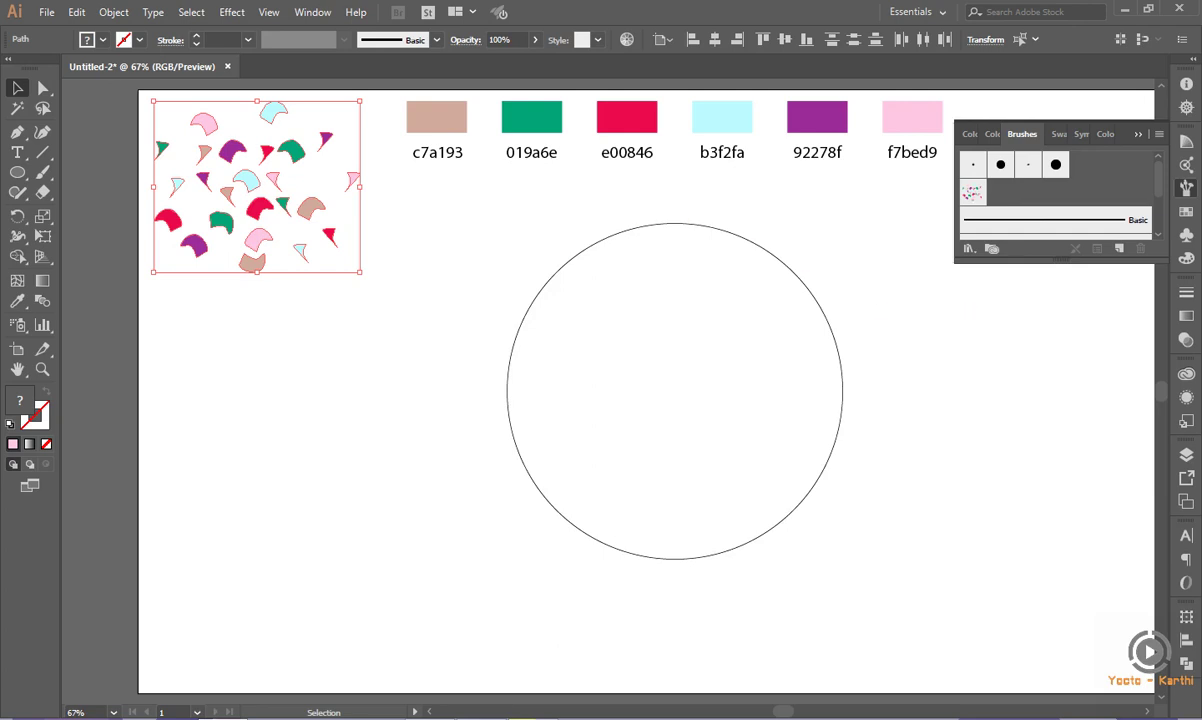
# Apply the new confetti scatter brush to the circle, trying 2 px and 3 px strokes
pyautogui.click(797, 282)
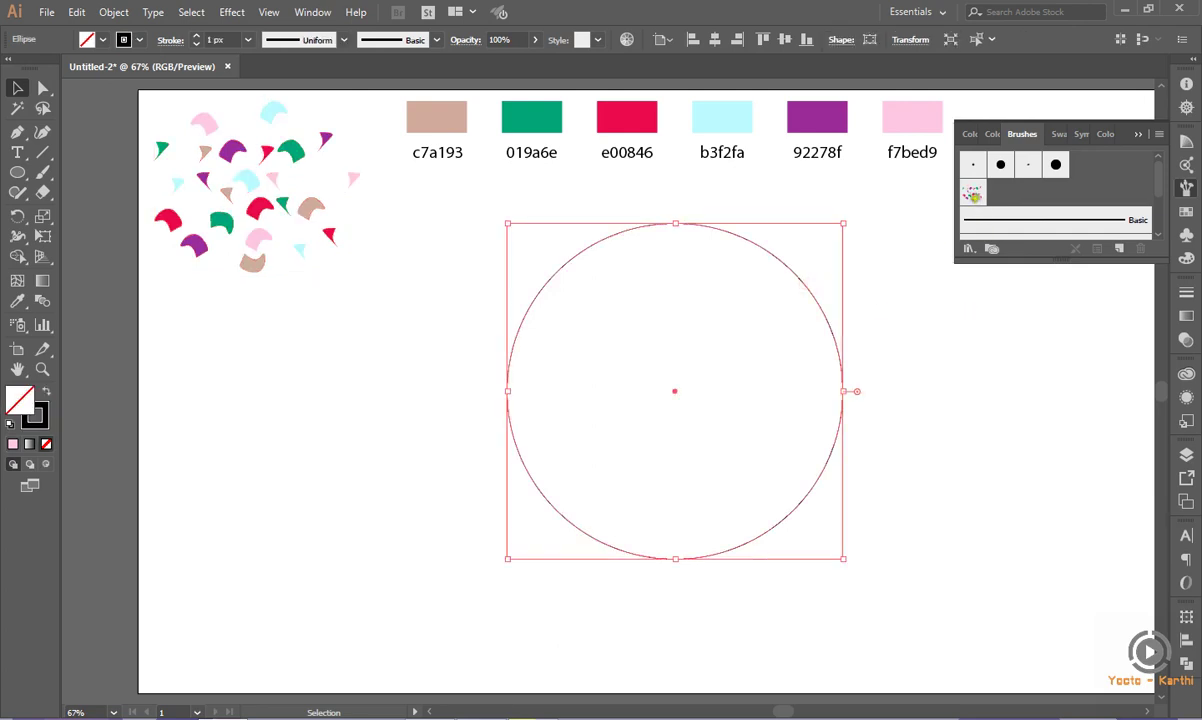
pyautogui.click(974, 194)
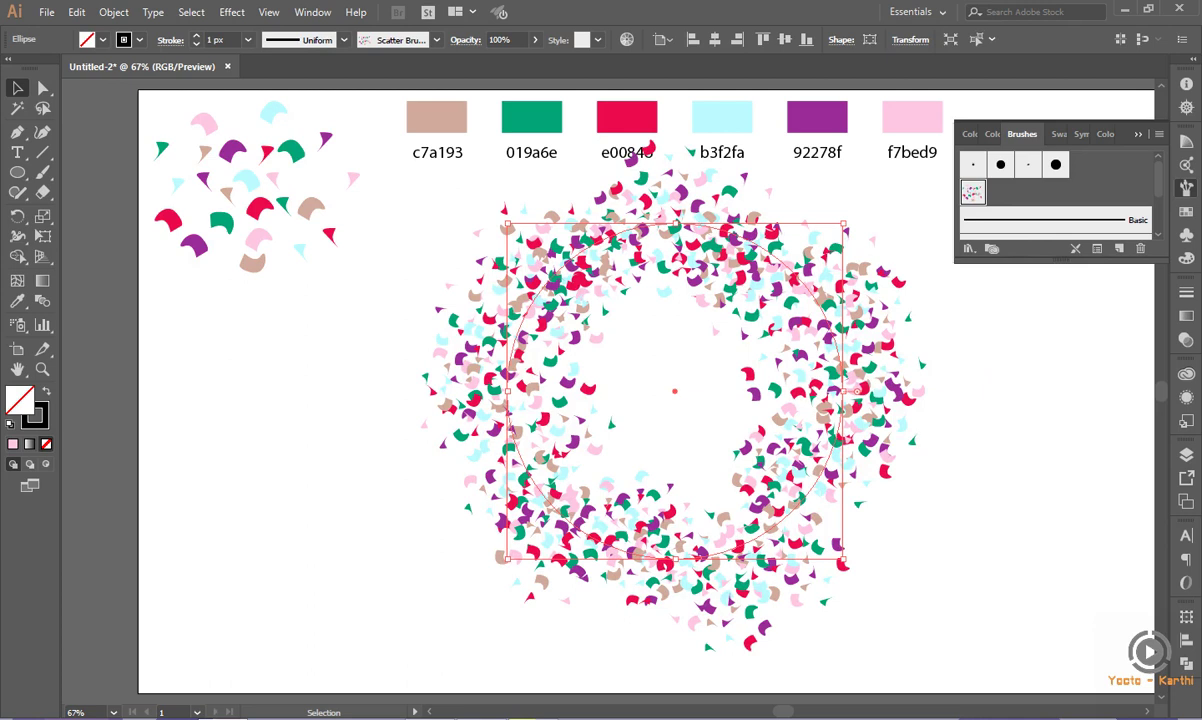
pyautogui.click(248, 39)
pyautogui.click(262, 80)
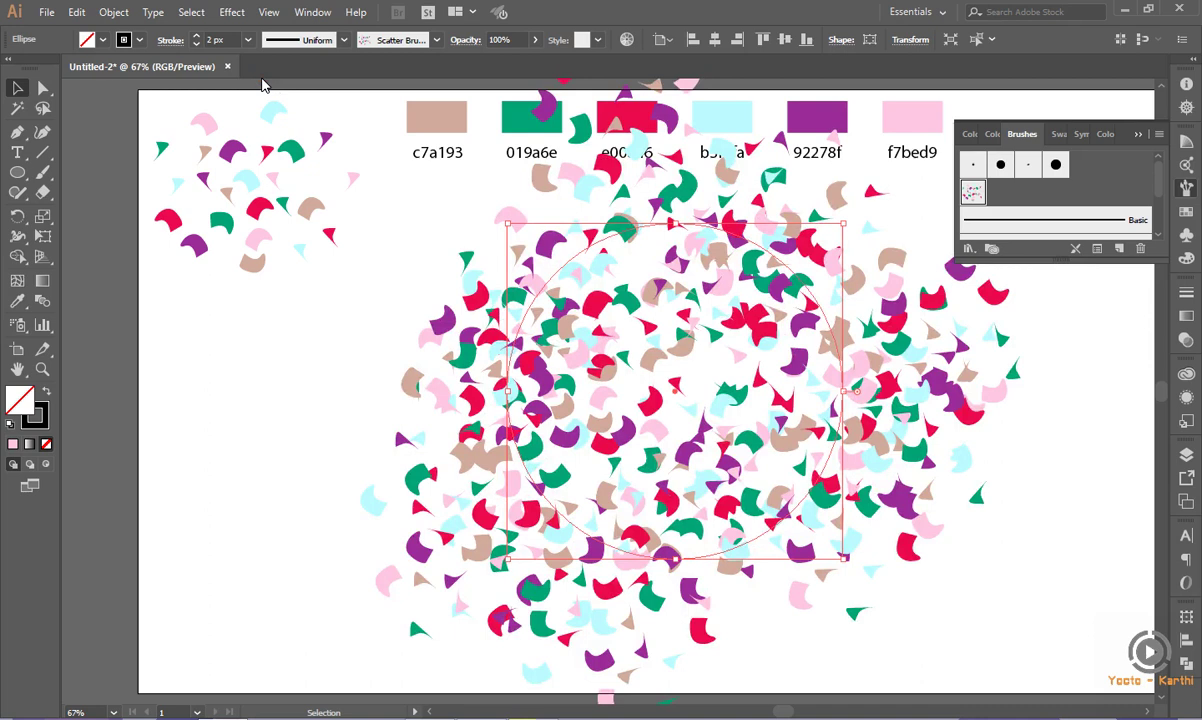
pyautogui.click(248, 39)
pyautogui.click(259, 95)
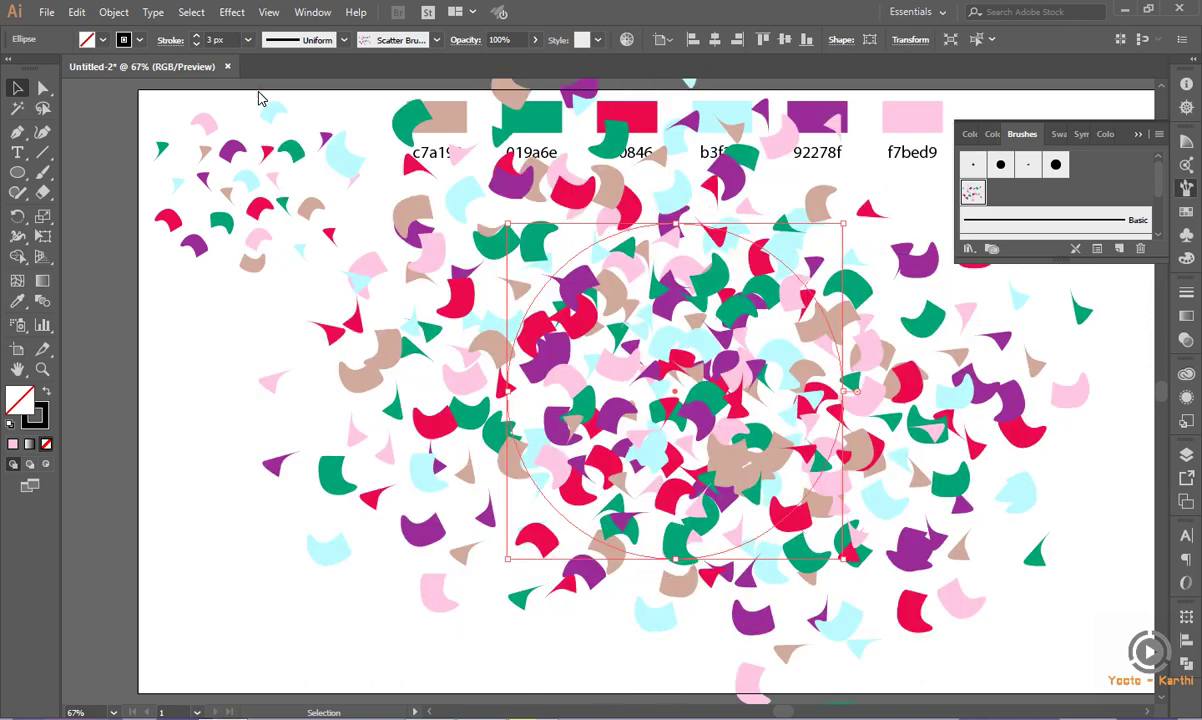
# Settle the circle's stroke weight at 1.2 px and deselect the wreath
pyautogui.click(214, 39)
pyautogui.press('Escape')
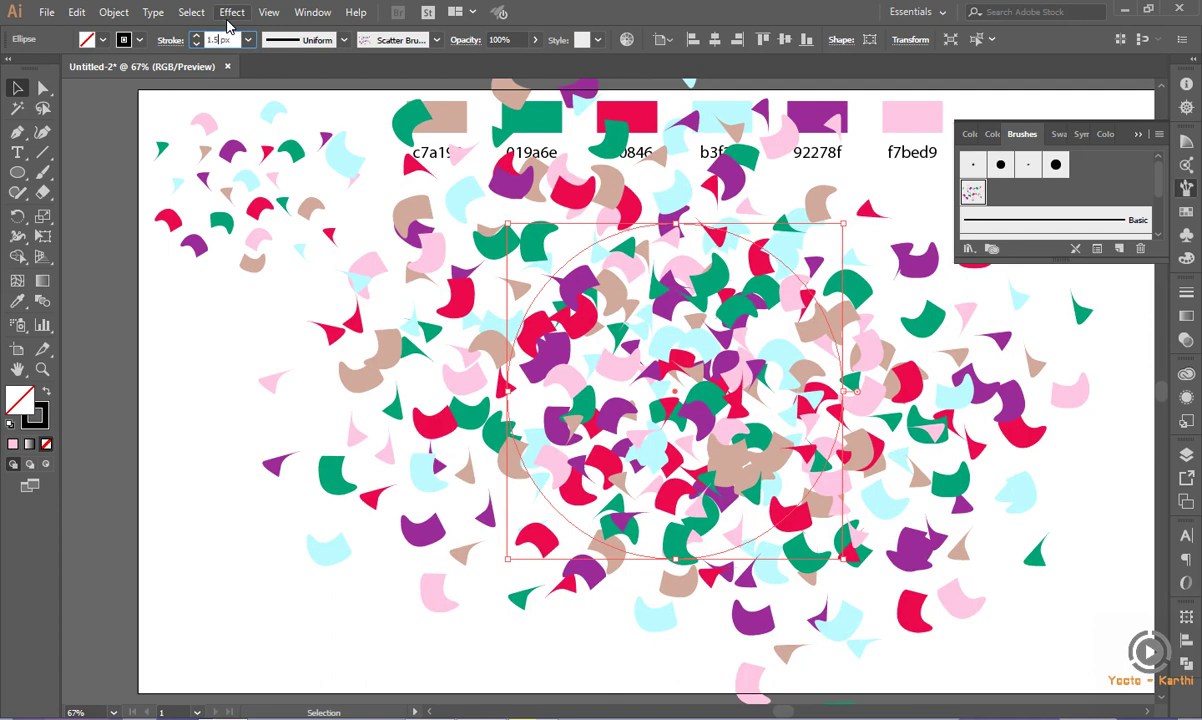
pyautogui.press('Return')
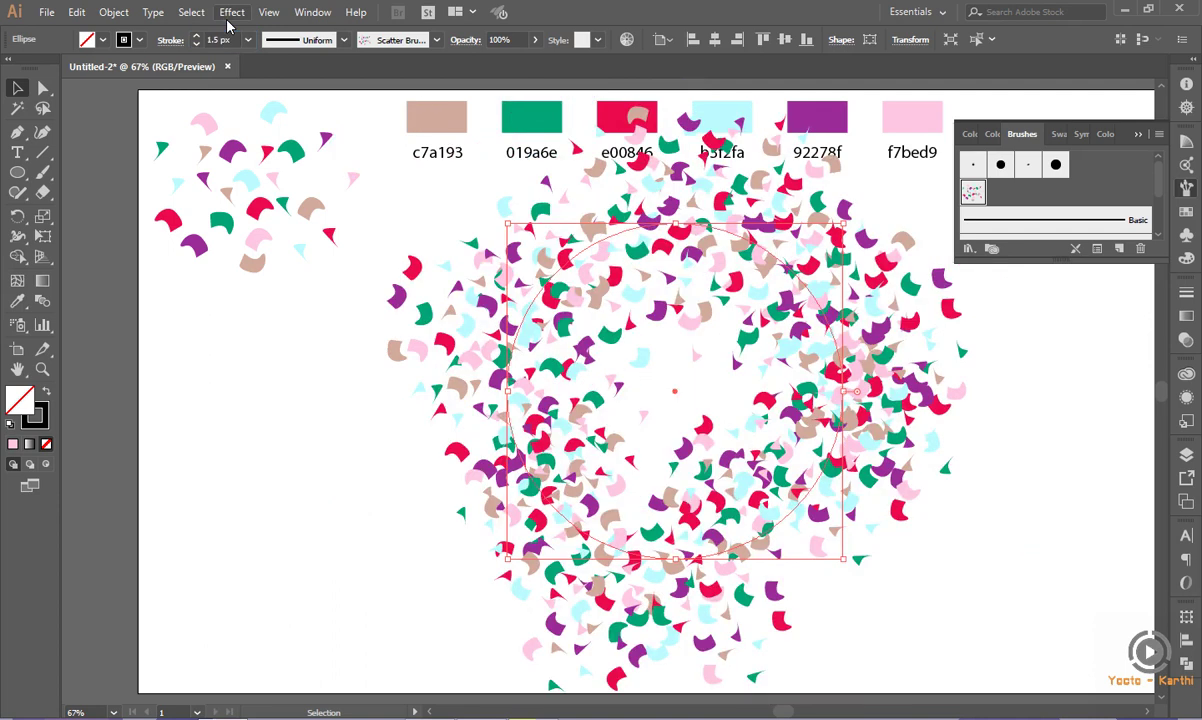
pyautogui.click(214, 39)
pyautogui.press('Up')
pyautogui.press('Up')
pyautogui.press('Up')
pyautogui.click(212, 40)
pyautogui.press('BackSpace')
pyautogui.write('3')
pyautogui.press('Return')
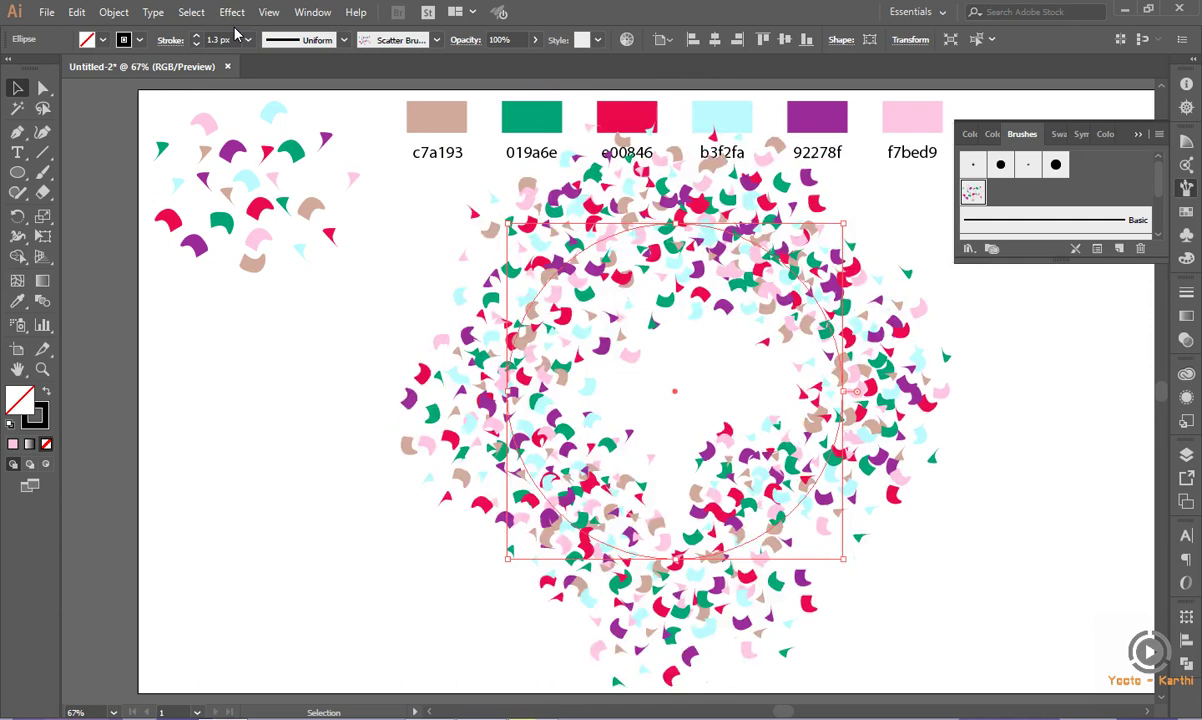
pyautogui.click(216, 41)
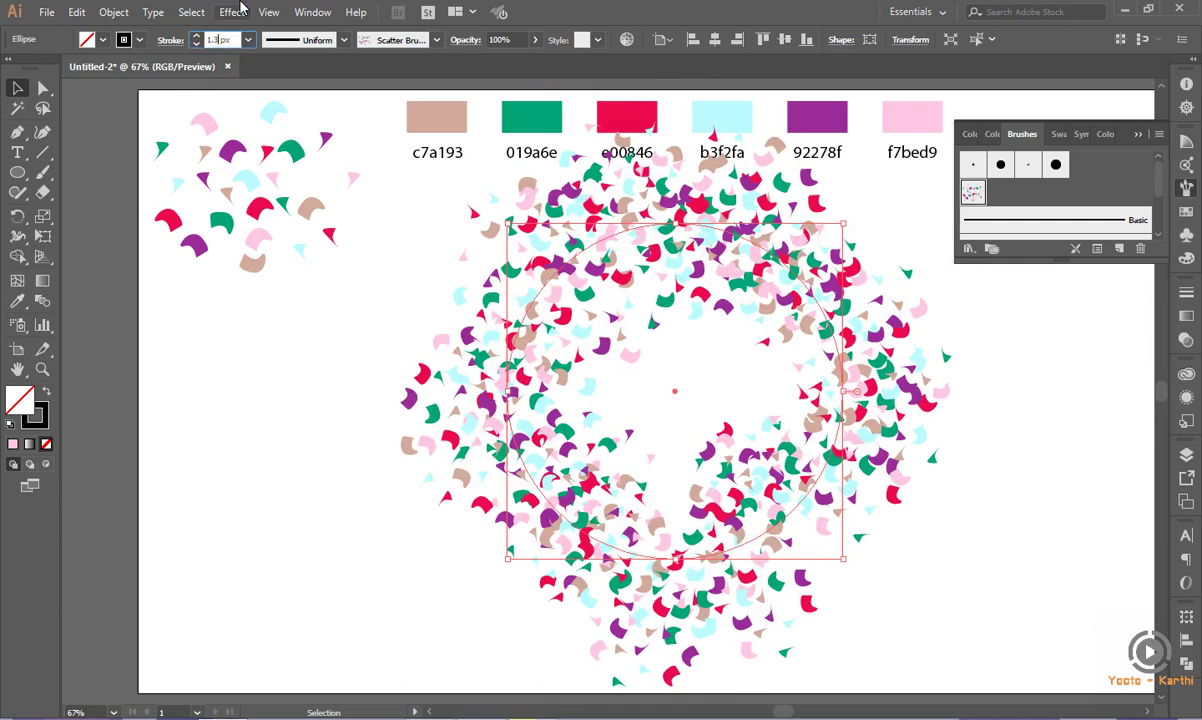
pyautogui.press('Return')
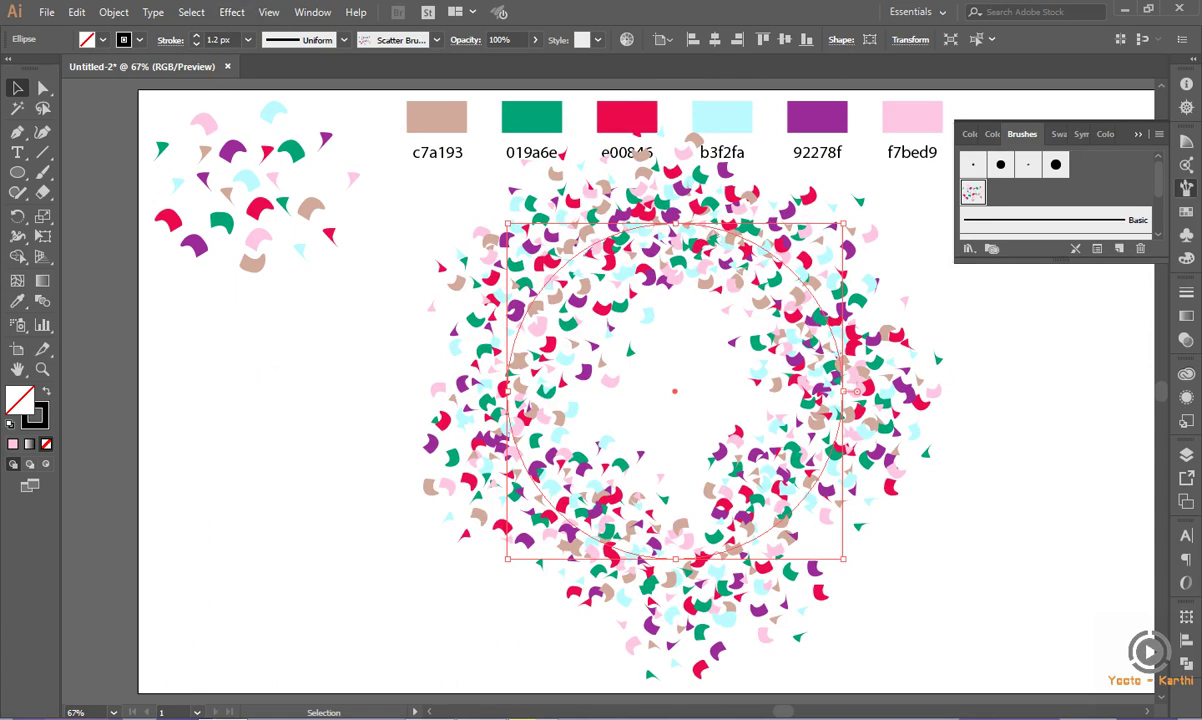
pyautogui.click(260, 350)
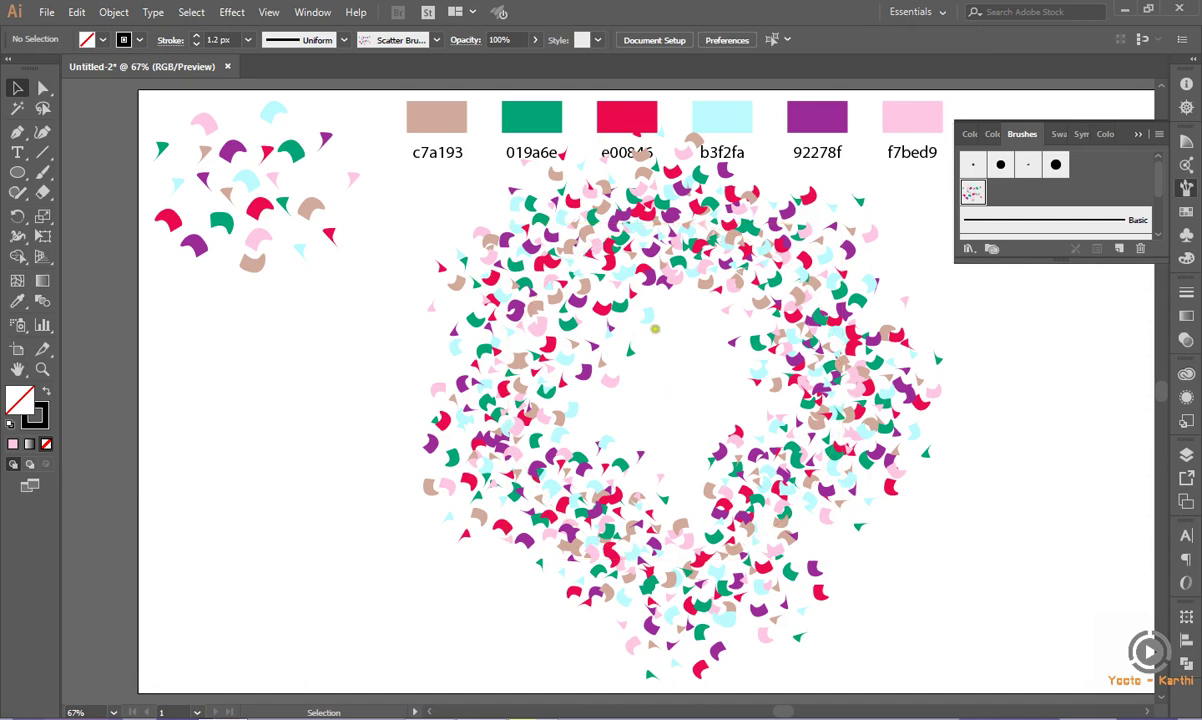
pyautogui.click(1187, 456)
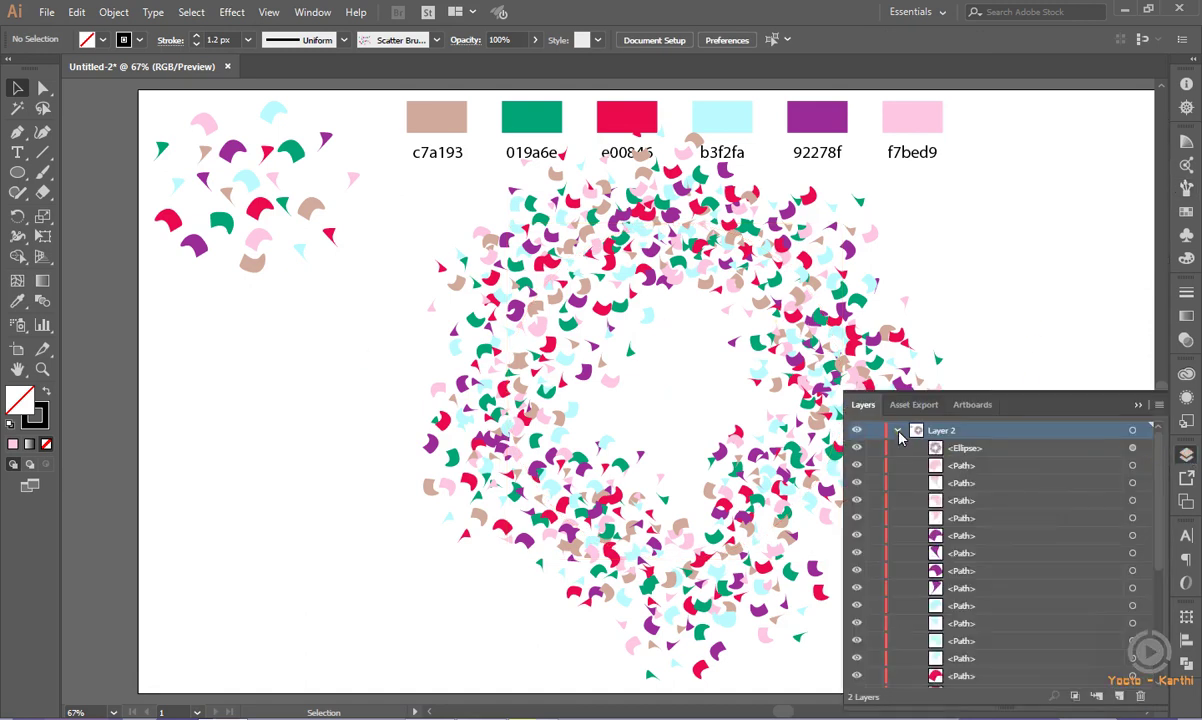
# Marquee-select the loose confetti pieces and group them
pyautogui.click(898, 432)
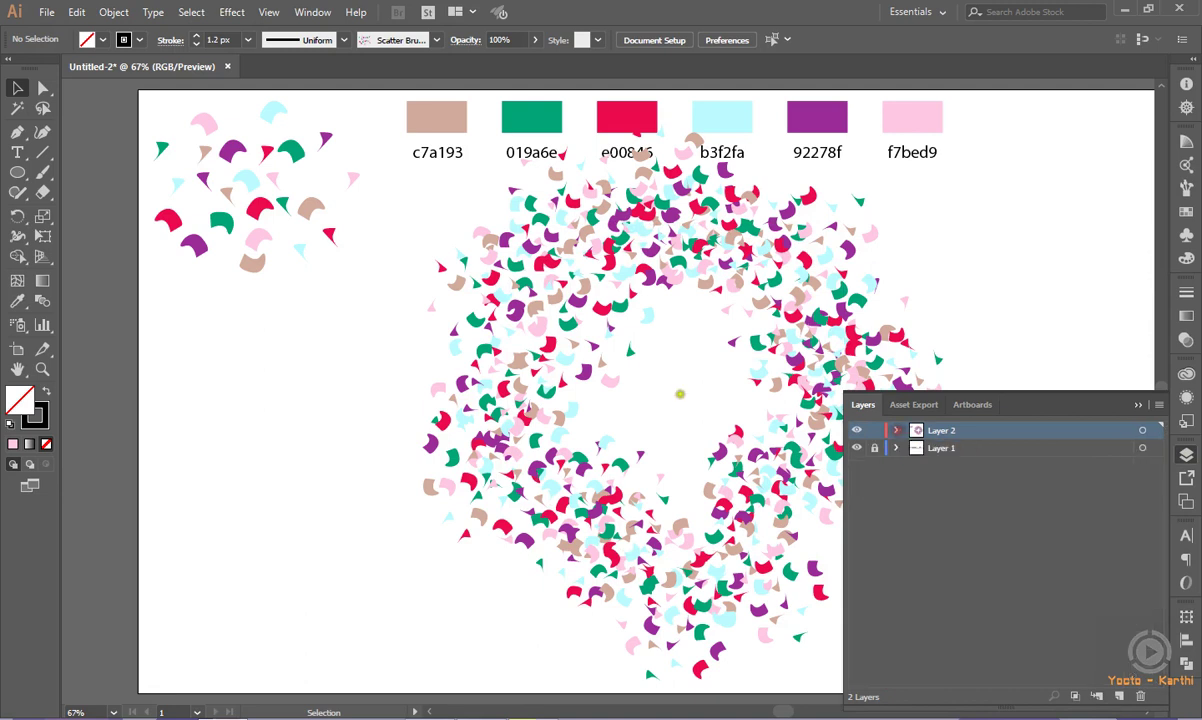
pyautogui.moveTo(361, 290); pyautogui.dragTo(73, 134)
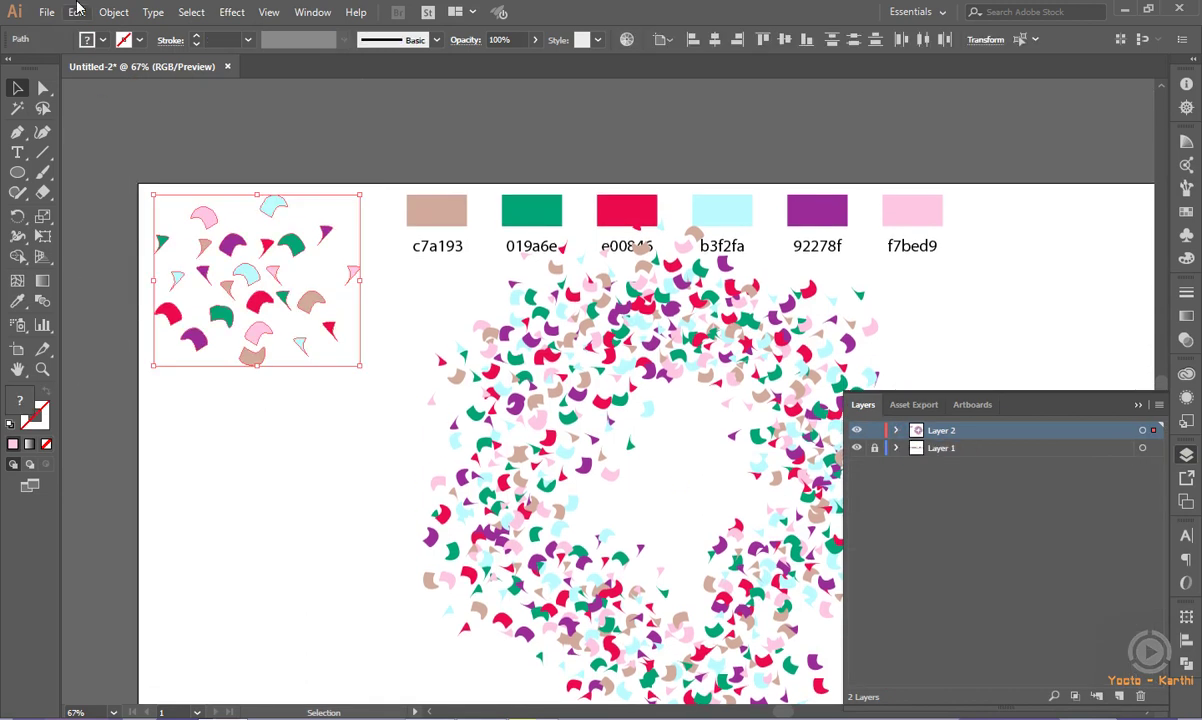
pyautogui.click(113, 12)
pyautogui.click(125, 75)
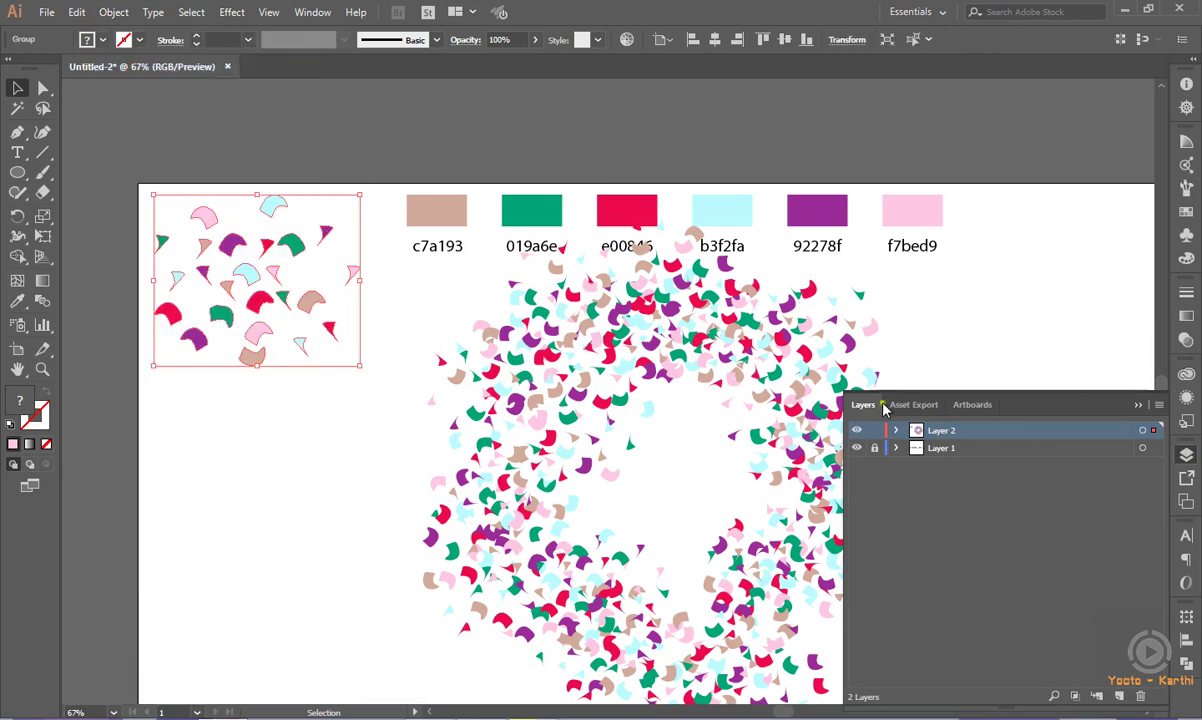
# Lock Layer 1, hide the confetti group, swatches and wreath, and fit the artboard in view
pyautogui.click(895, 430)
pyautogui.click(874, 483)
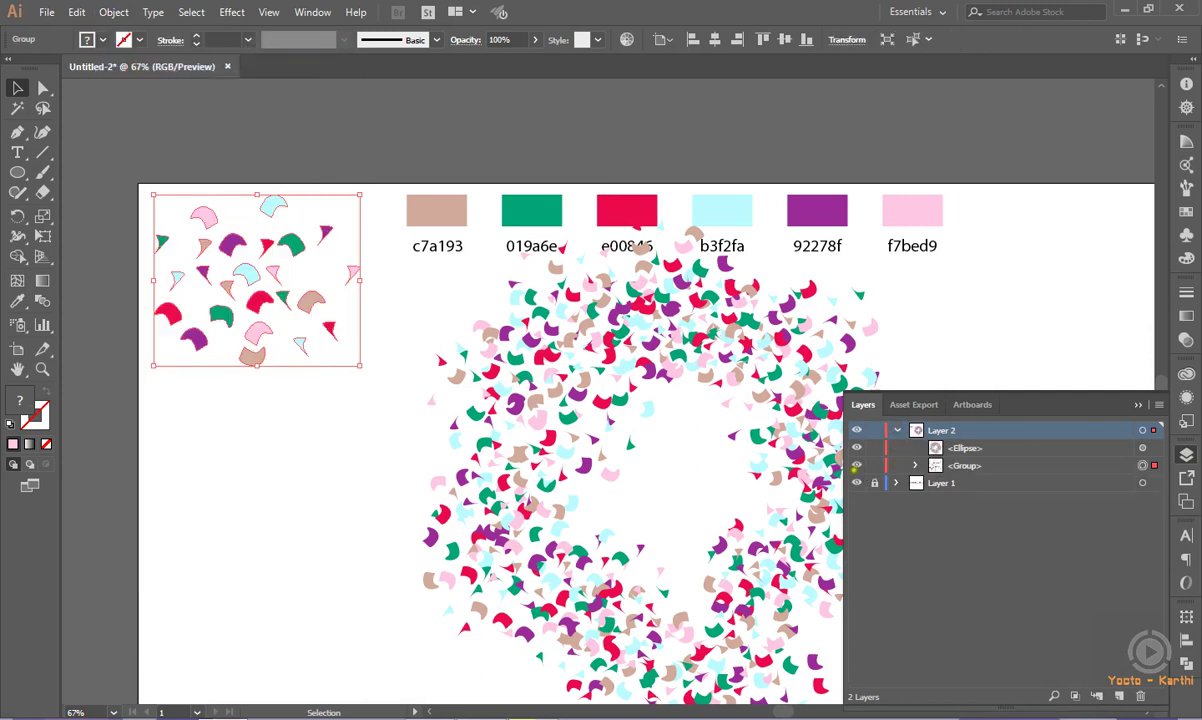
pyautogui.click(856, 465)
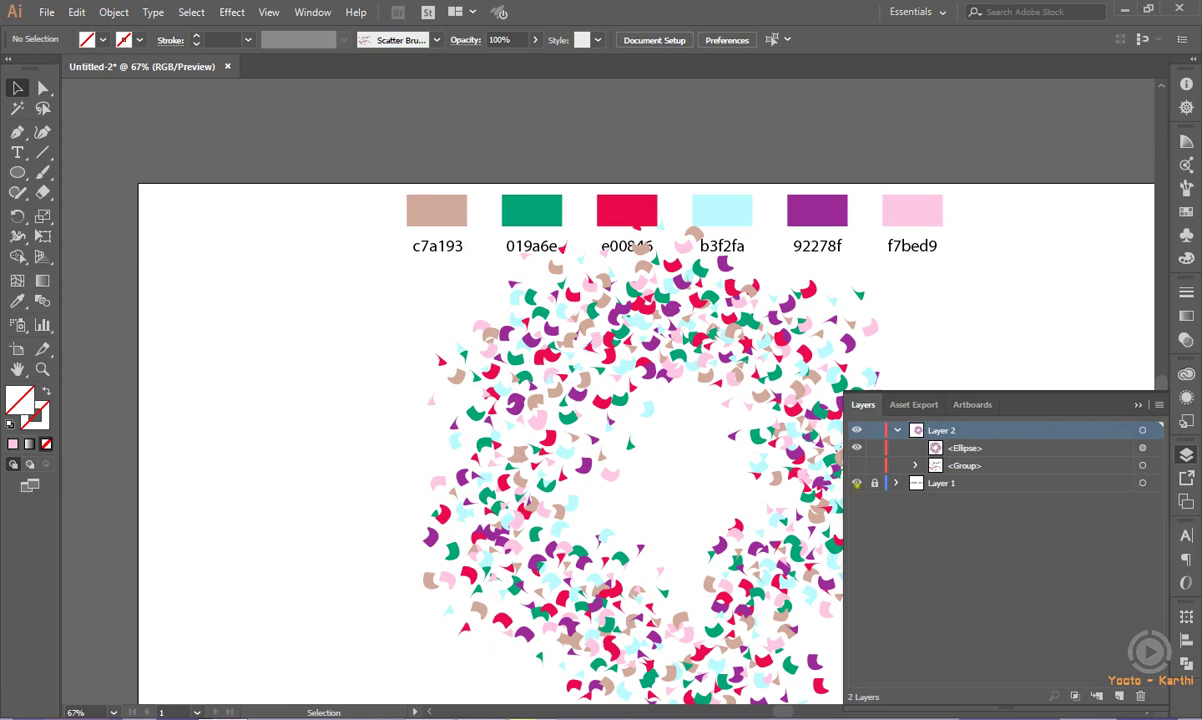
pyautogui.click(856, 483)
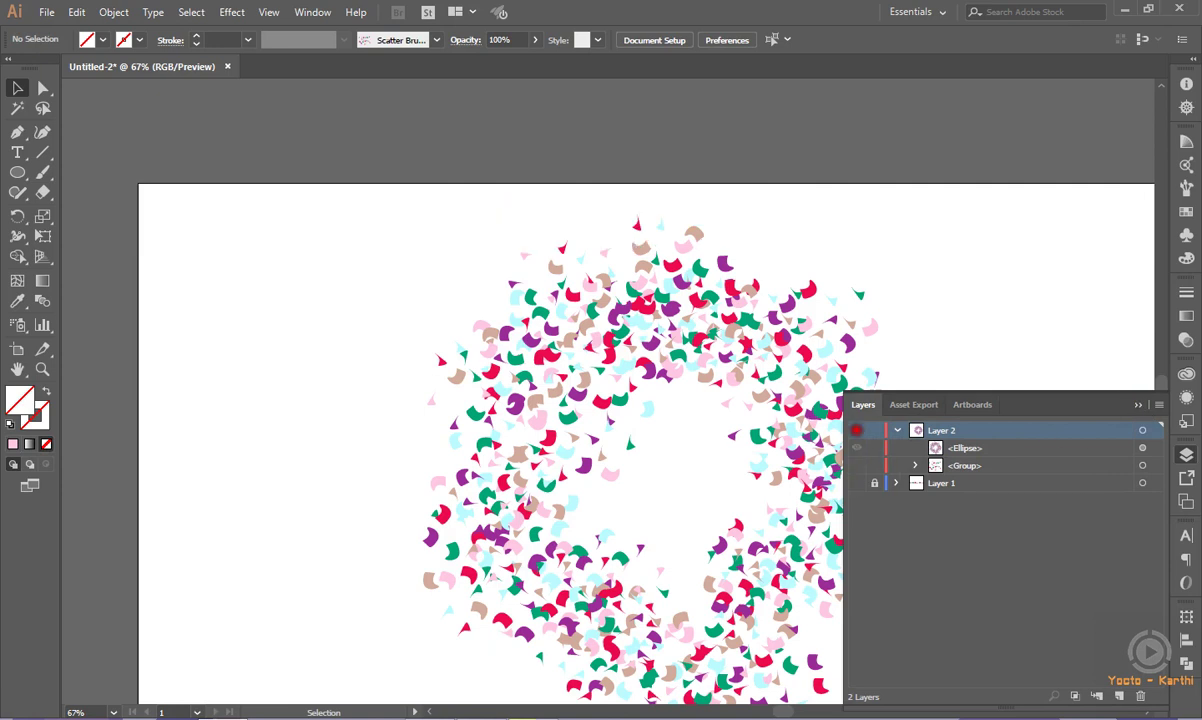
pyautogui.click(856, 447)
pyautogui.click(856, 447)
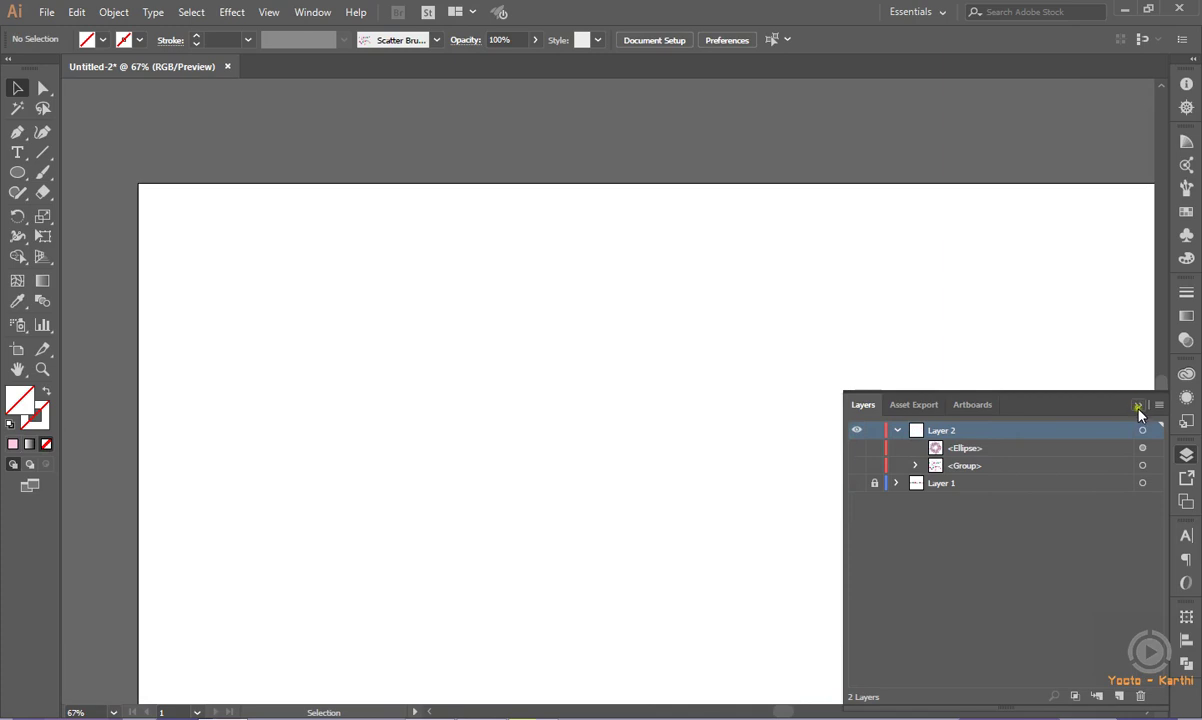
pyautogui.click(984, 446)
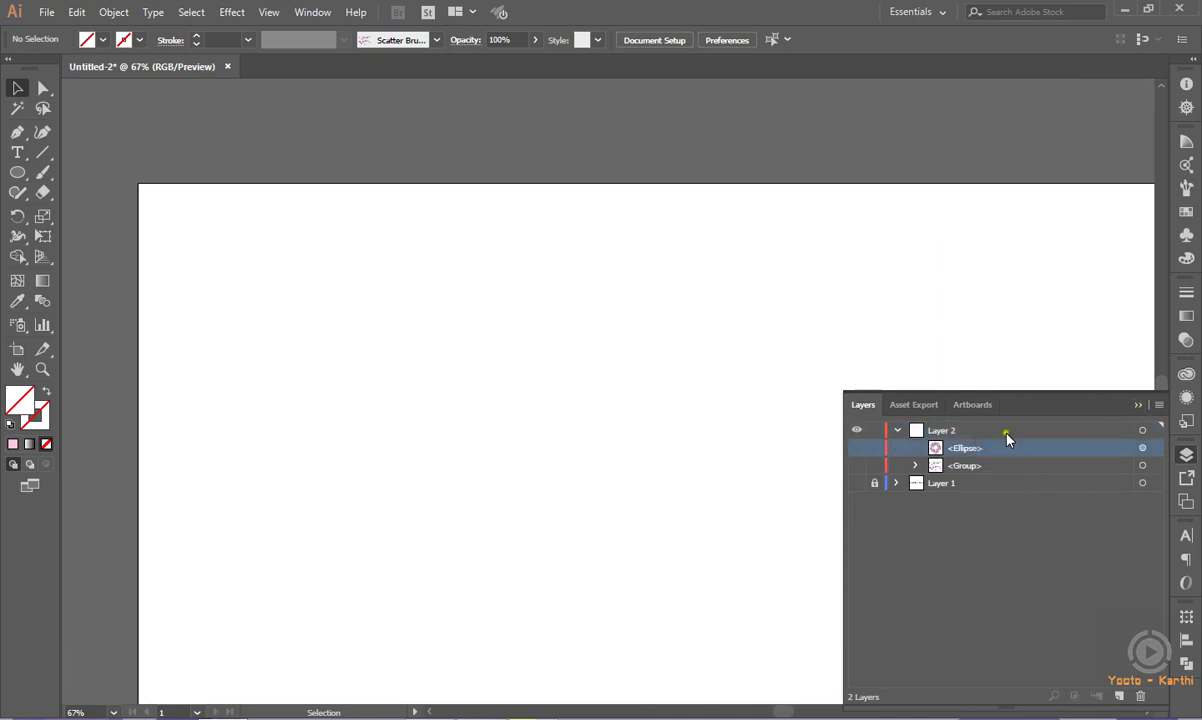
pyautogui.click(1137, 404)
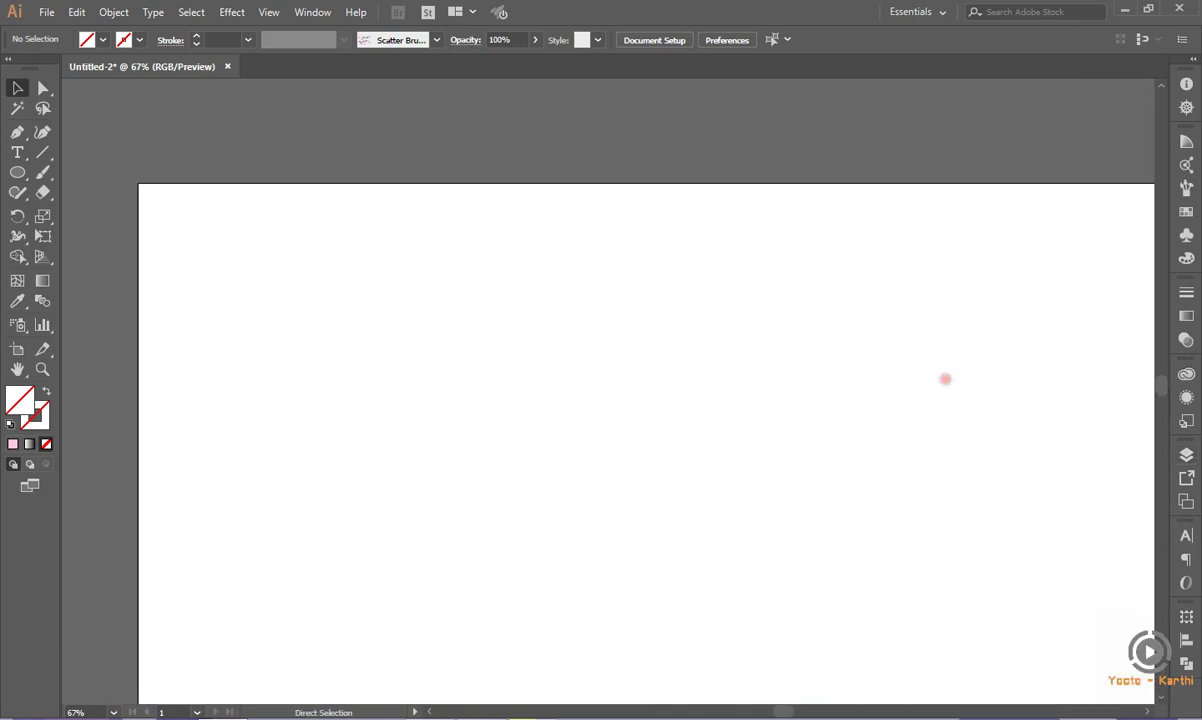
pyautogui.hotkey('ctrl', '0')
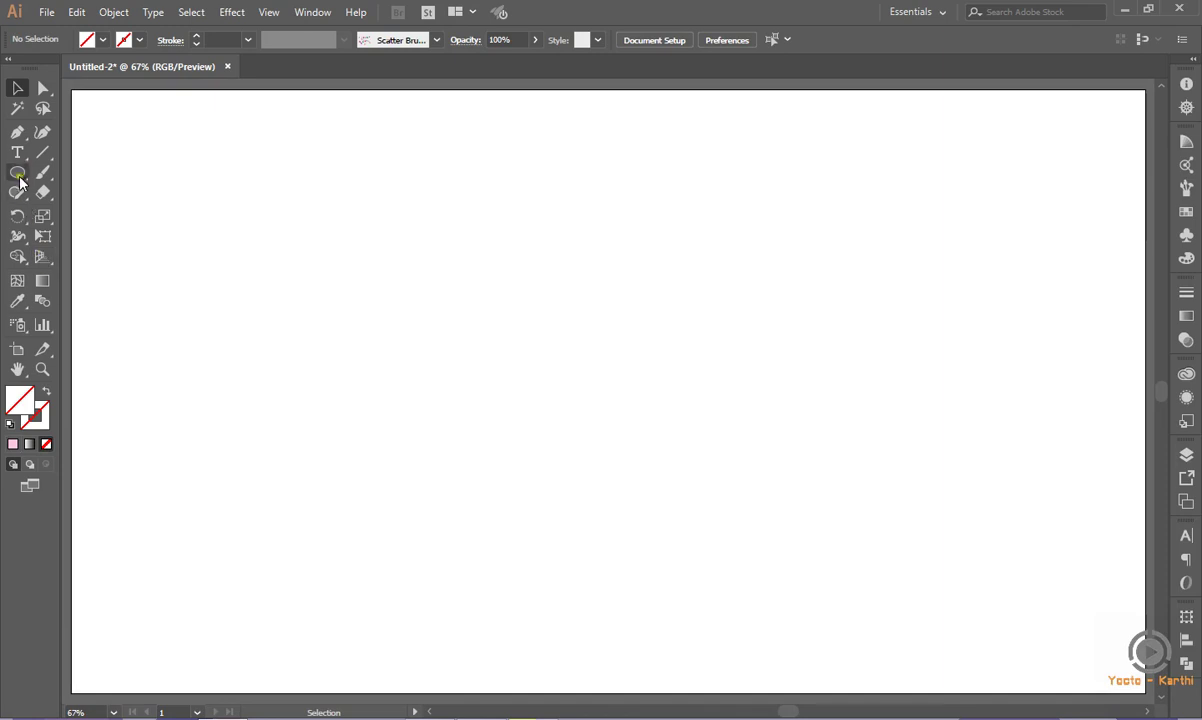
# Draw a 1920×1080 px rectangle centred on the artboard with a white-to-black gradient fill
pyautogui.click(18, 172)
pyautogui.click(107, 169)
pyautogui.click(206, 168)
pyautogui.write('1920')
pyautogui.press('Tab')
pyautogui.write('1080')
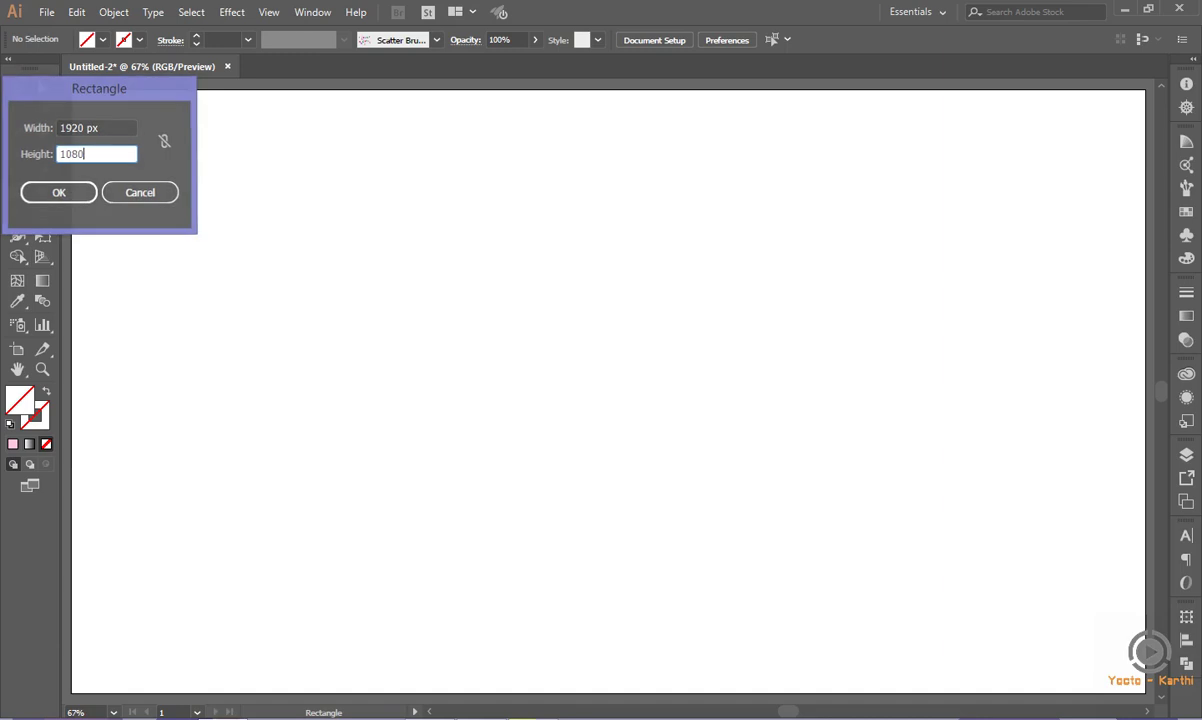
pyautogui.press('Return')
pyautogui.click(714, 45)
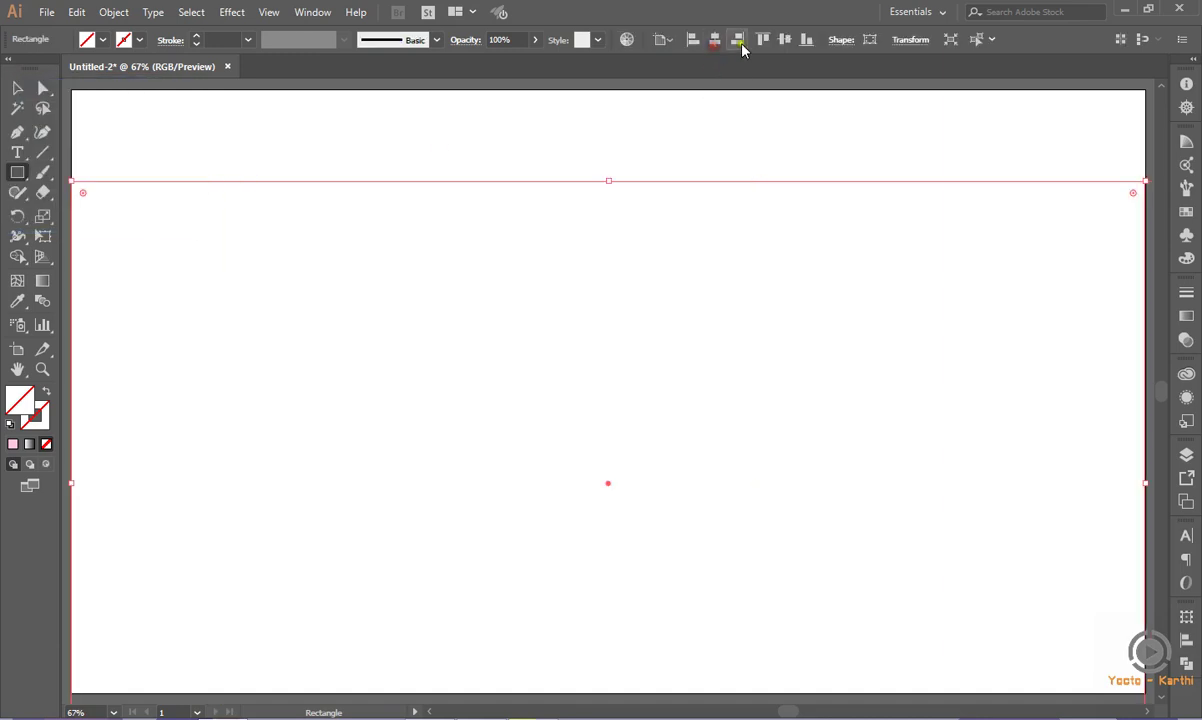
pyautogui.click(785, 40)
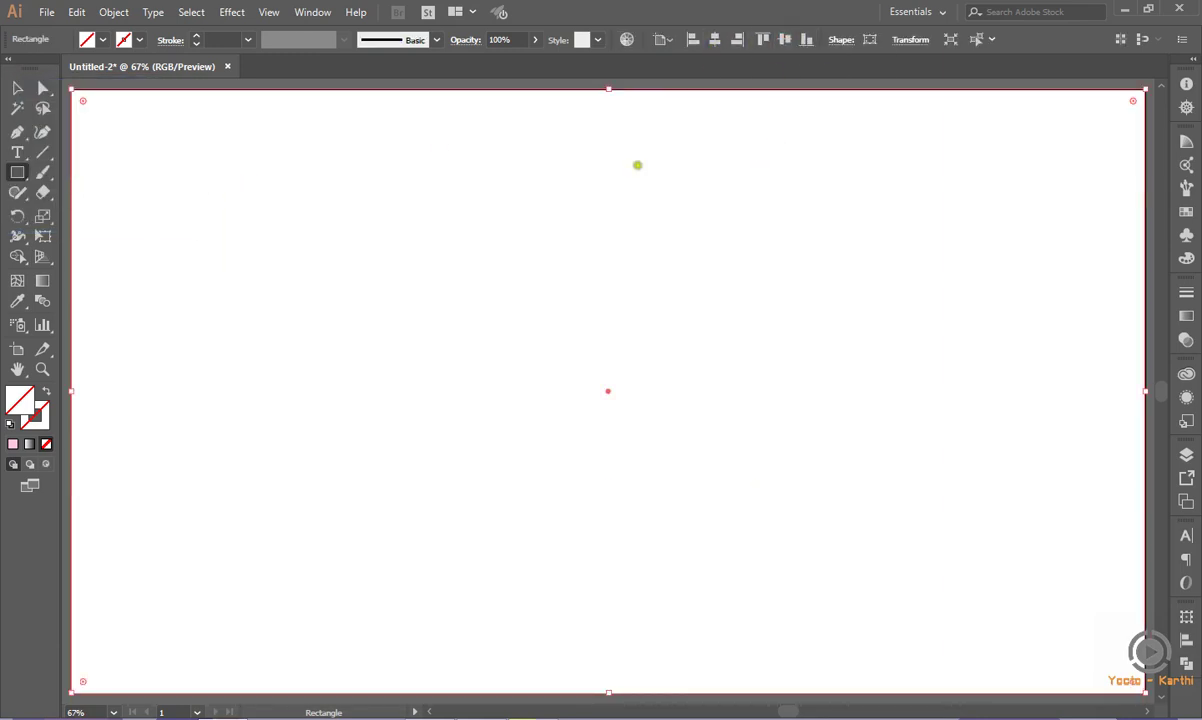
pyautogui.click(31, 445)
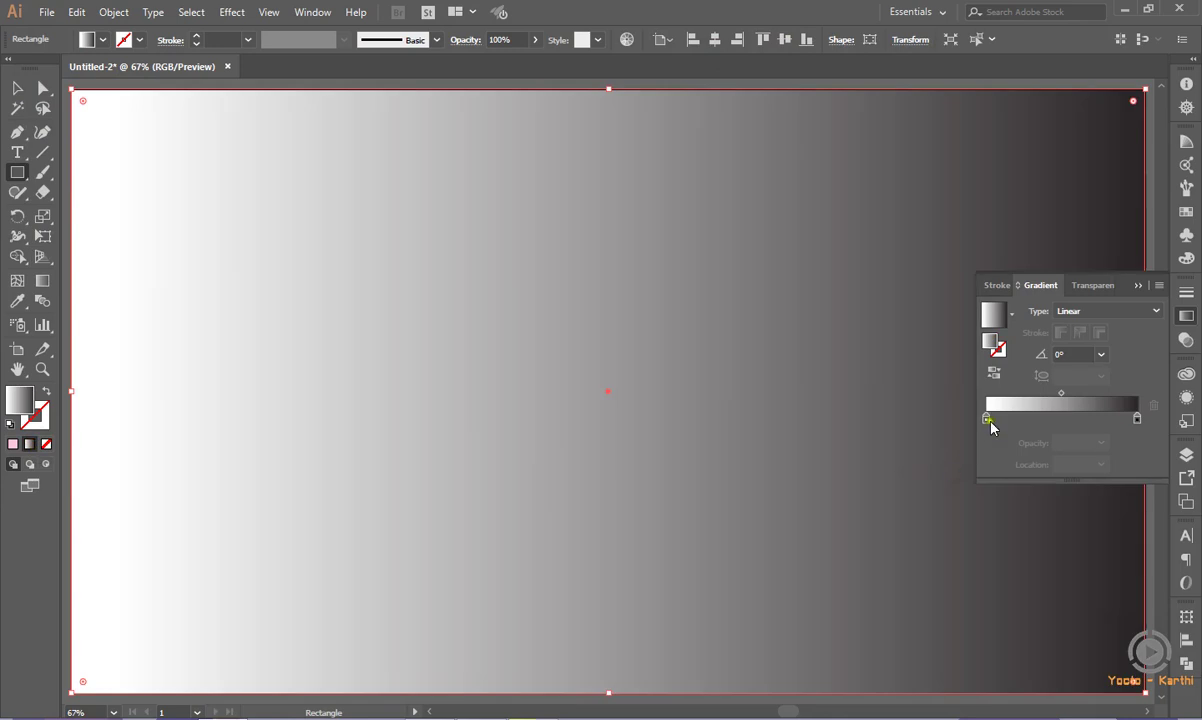
# Make the background gradient radial with a white left stop
pyautogui.click(1087, 311)
pyautogui.click(1085, 338)
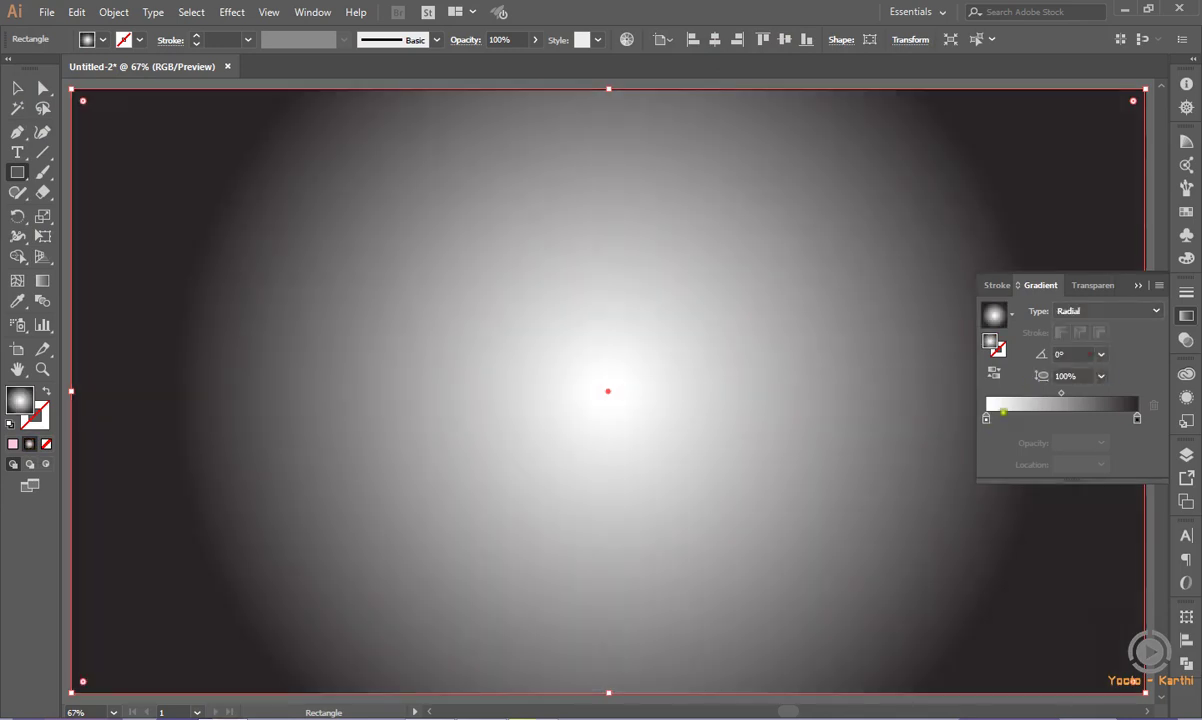
pyautogui.doubleClick(987, 418)
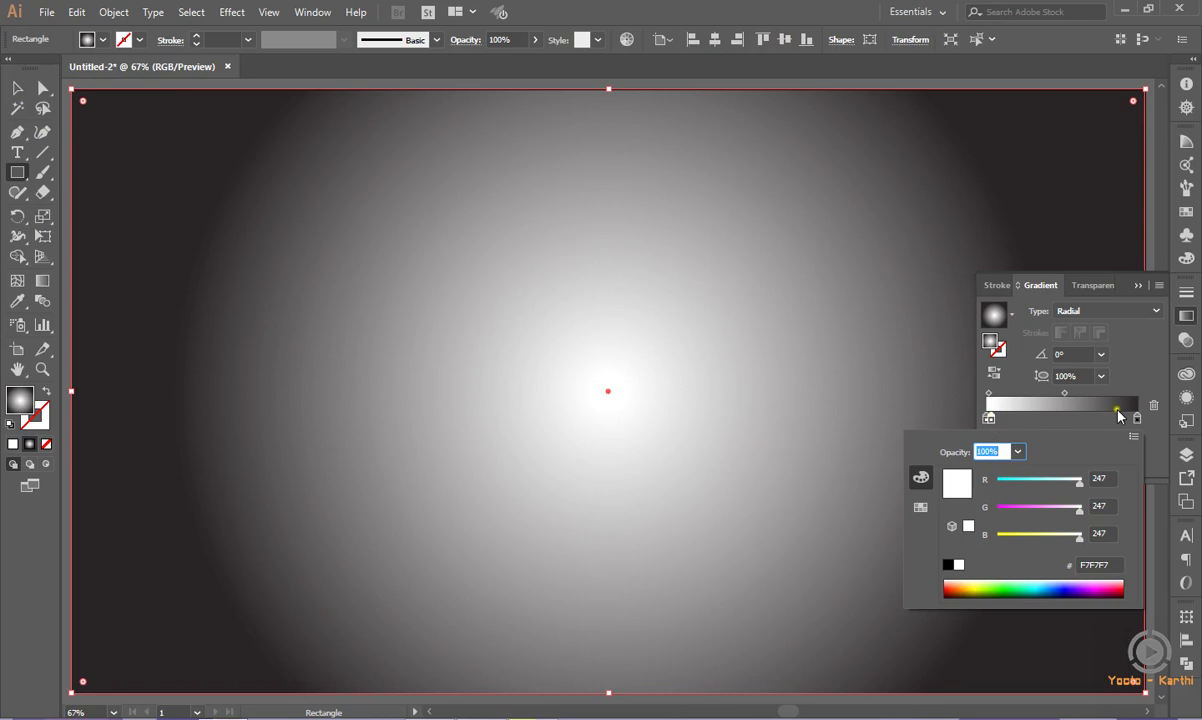
pyautogui.click(1088, 385)
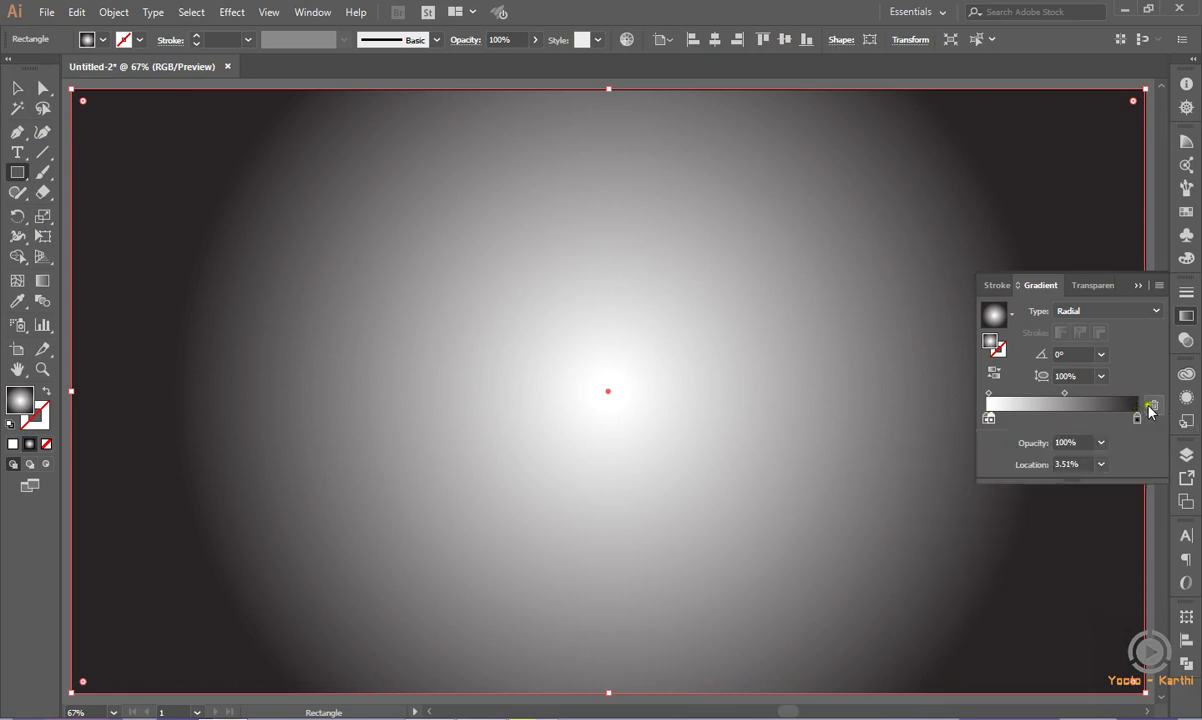
pyautogui.moveTo(990, 419); pyautogui.dragTo(986, 420)
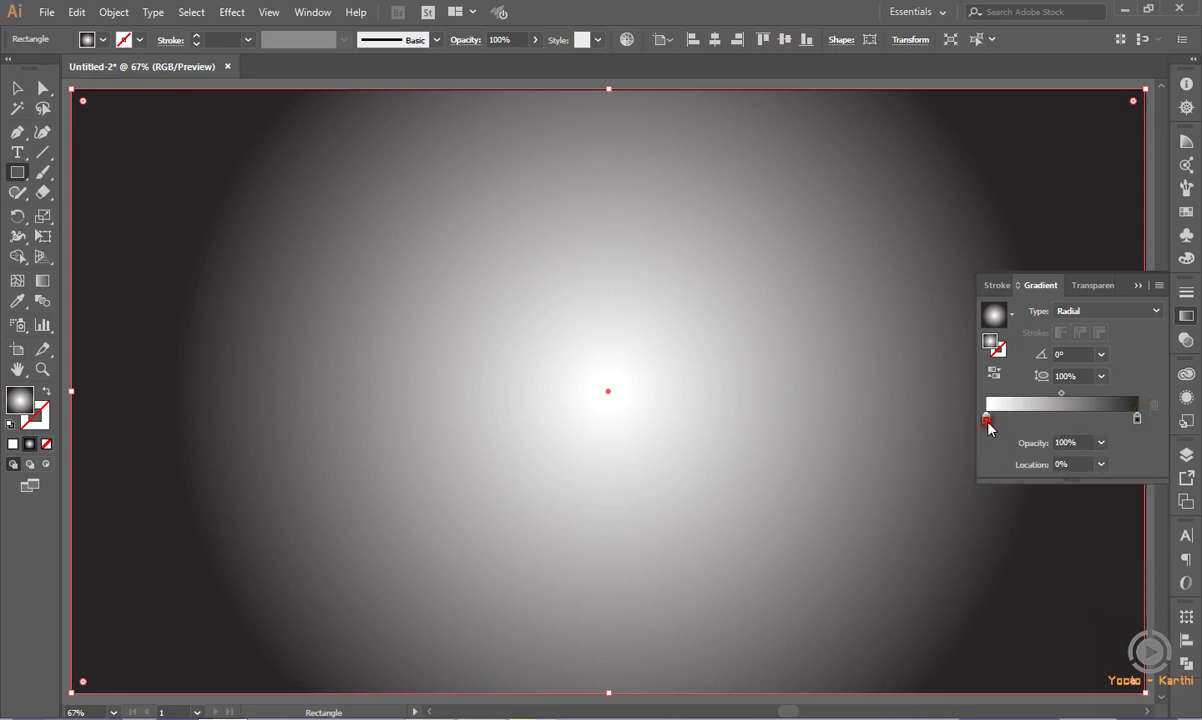
pyautogui.doubleClick(987, 419)
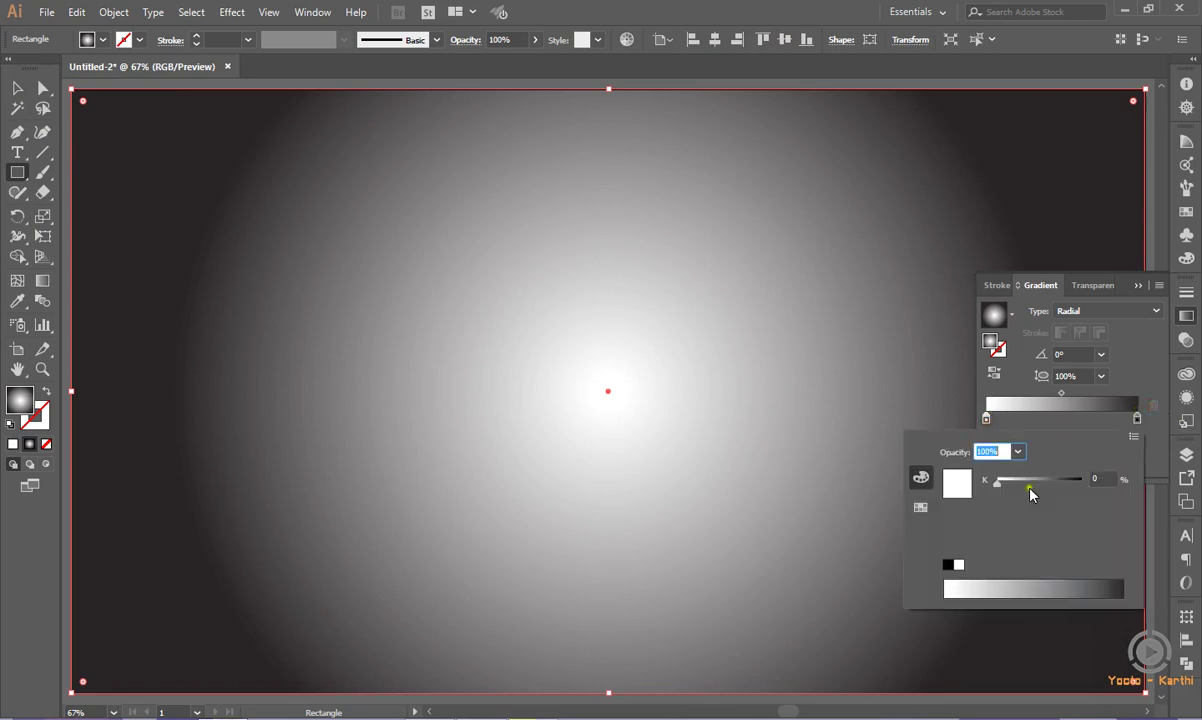
pyautogui.click(918, 509)
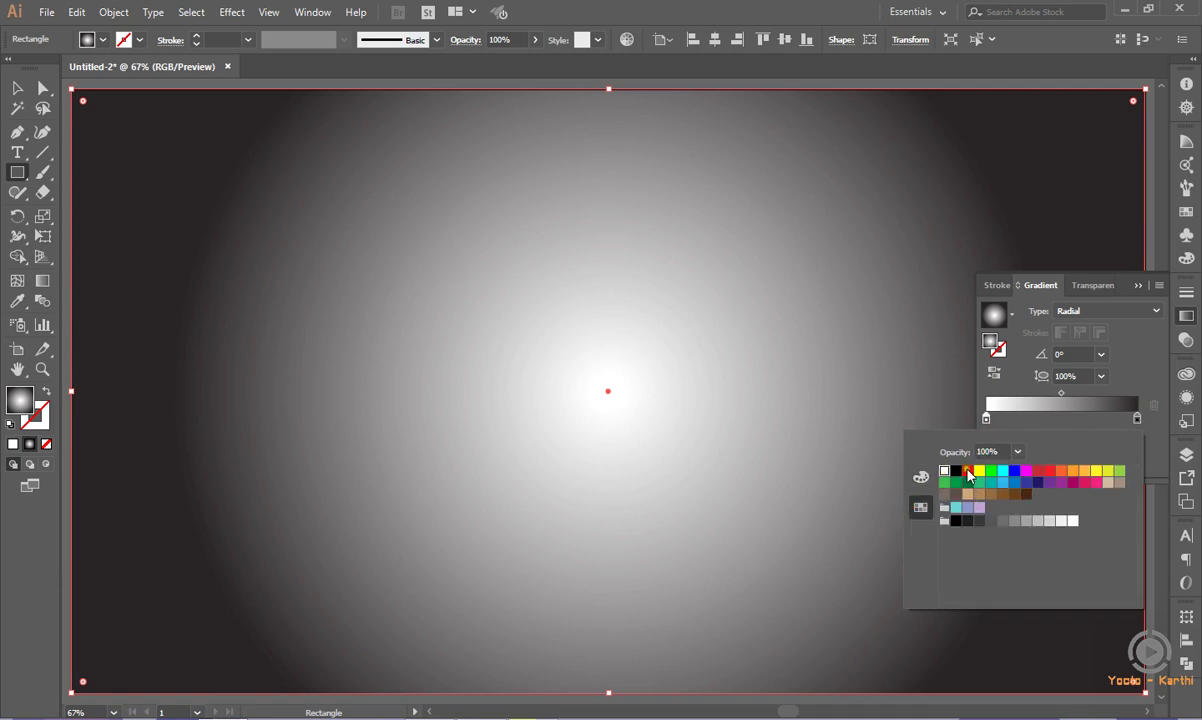
pyautogui.click(1136, 418)
# Set the right gradient stop to grey #939598
pyautogui.doubleClick(1136, 418)
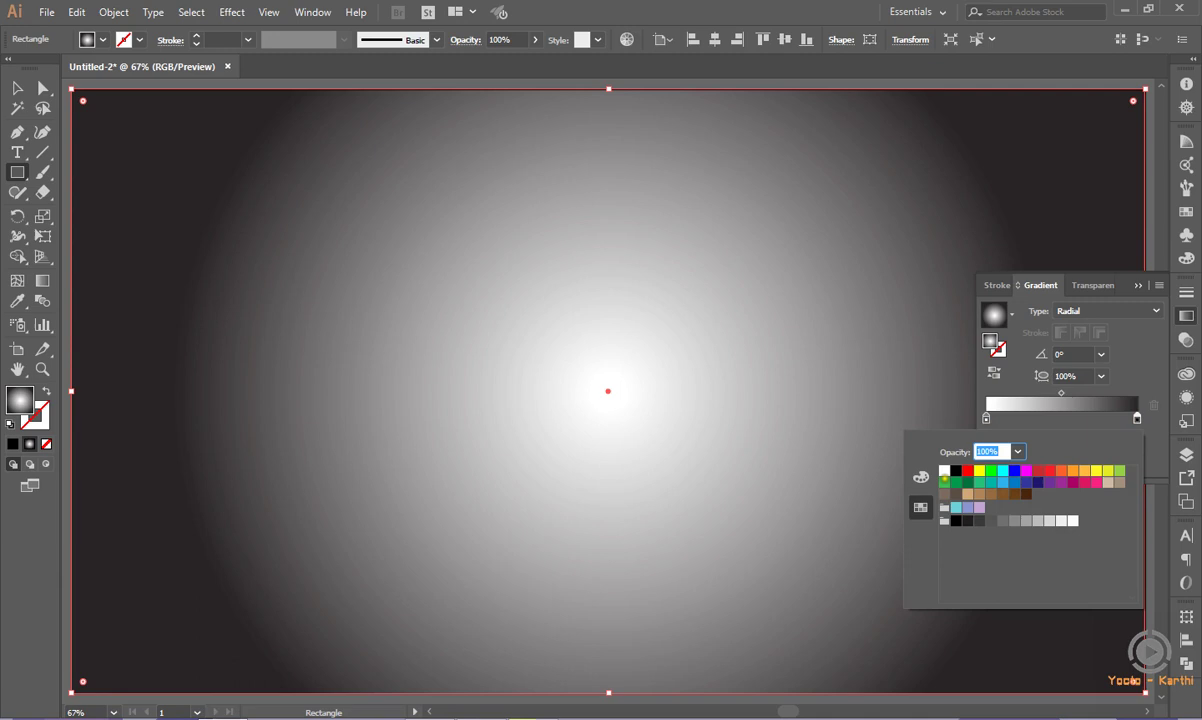
pyautogui.click(944, 480)
pyautogui.click(920, 477)
pyautogui.click(1096, 565)
pyautogui.press('BackSpace')
pyautogui.write('939598')
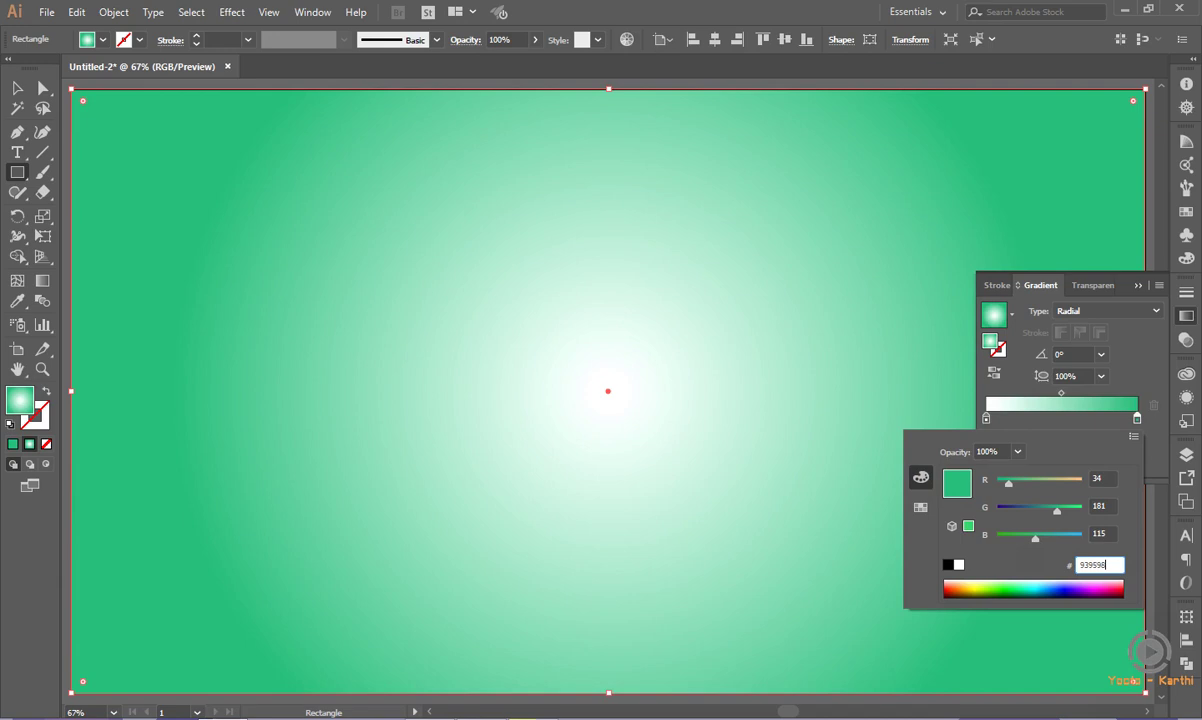
pyautogui.press('Return')
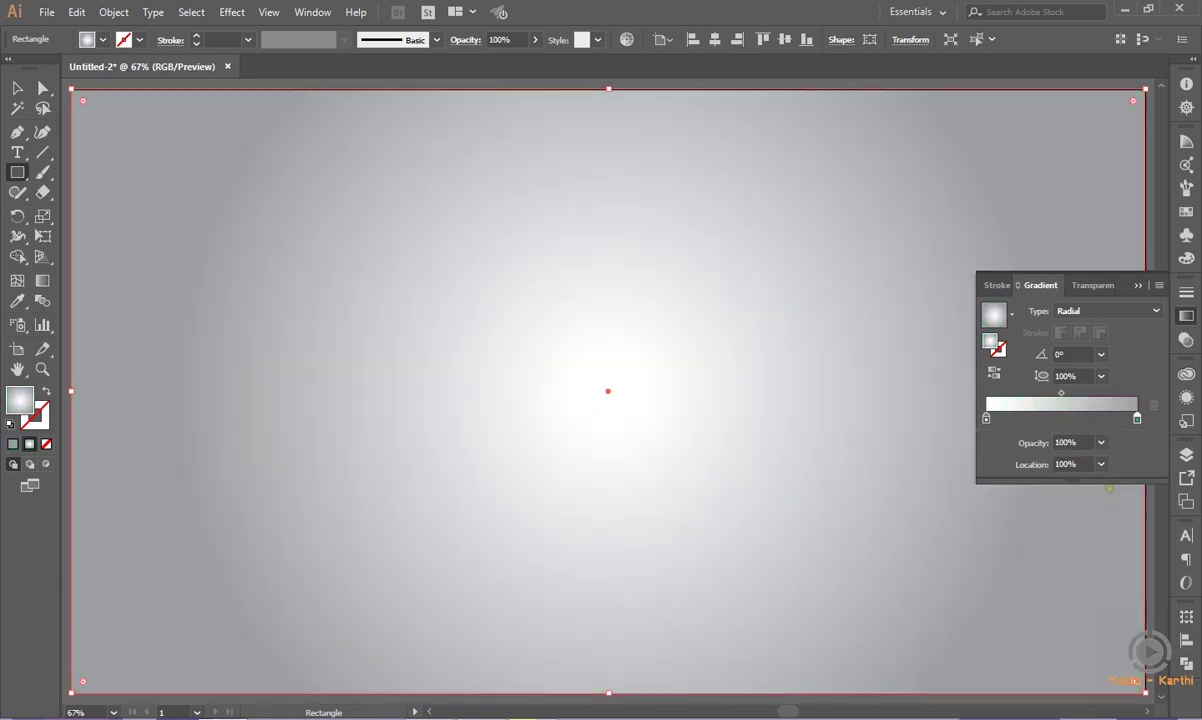
# Move the gradient midpoint to 87% and collapse the Gradient panel
pyautogui.click(1061, 393)
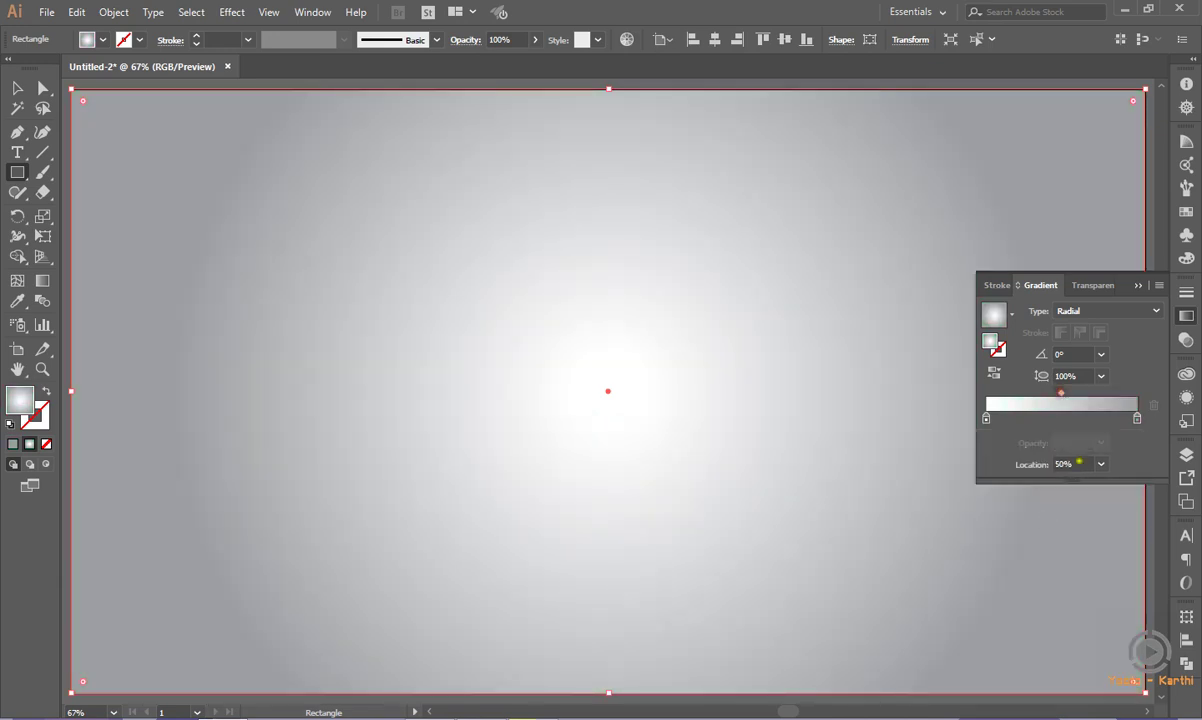
pyautogui.doubleClick(1062, 464)
pyautogui.write('62')
pyautogui.press('Return')
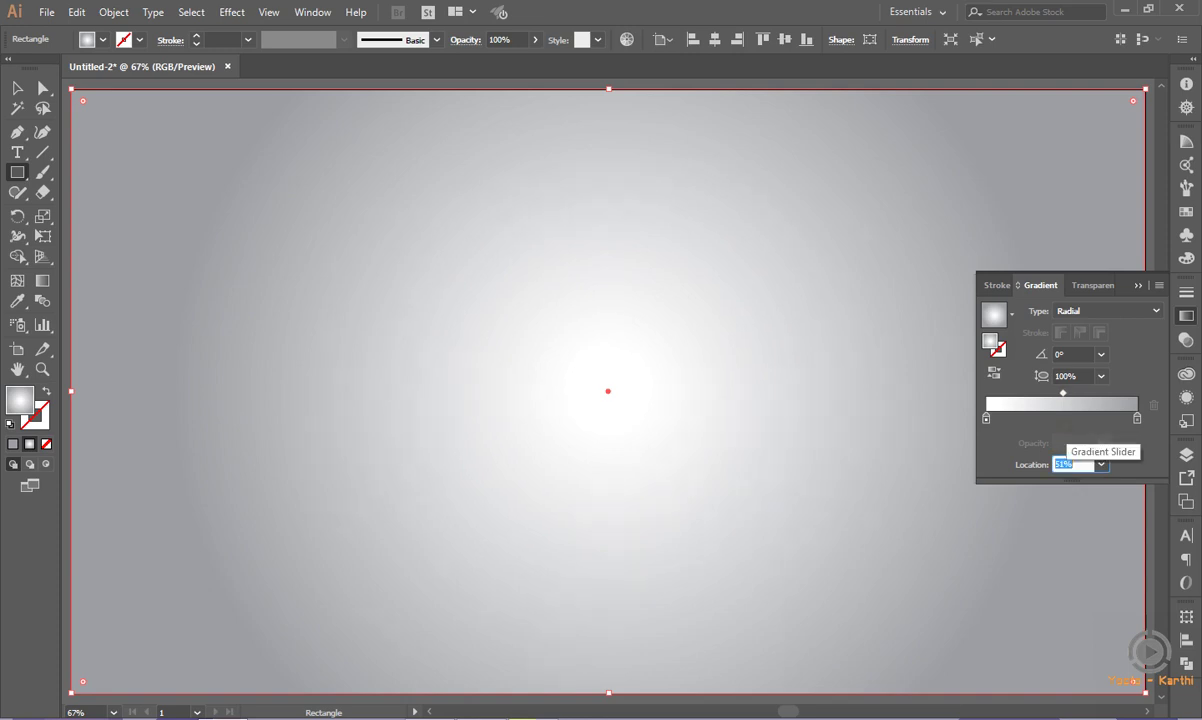
pyautogui.write('73')
pyautogui.press('Return')
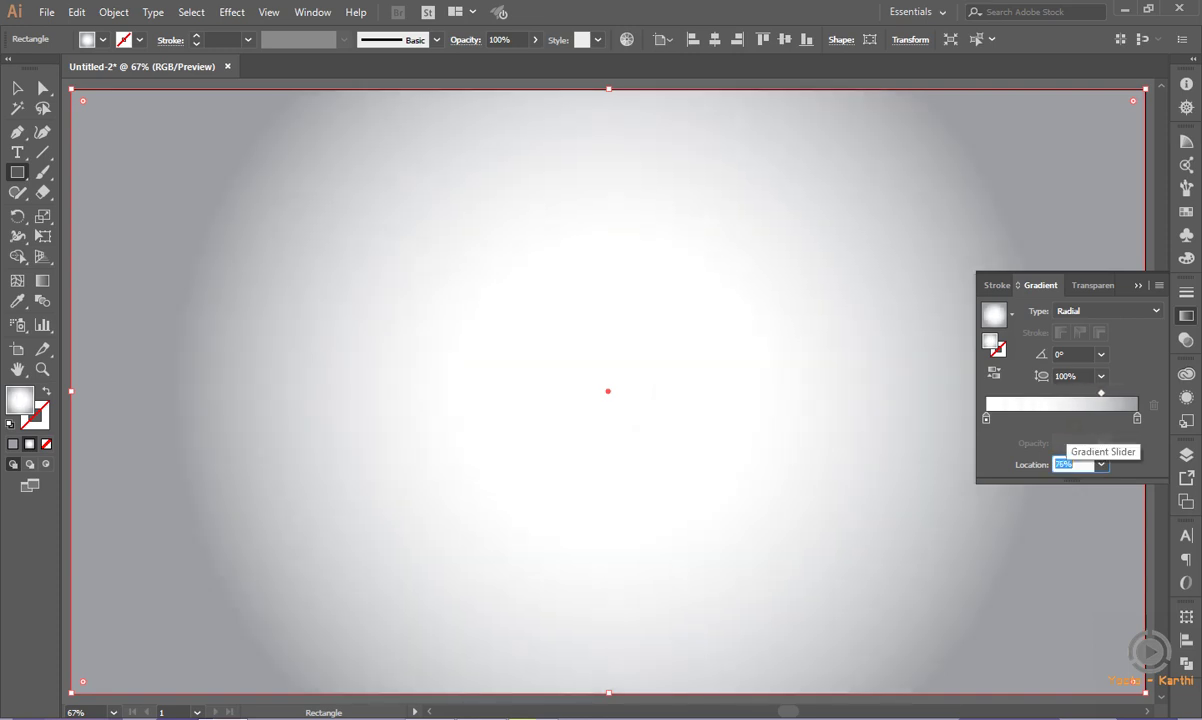
pyautogui.write('84')
pyautogui.press('Return')
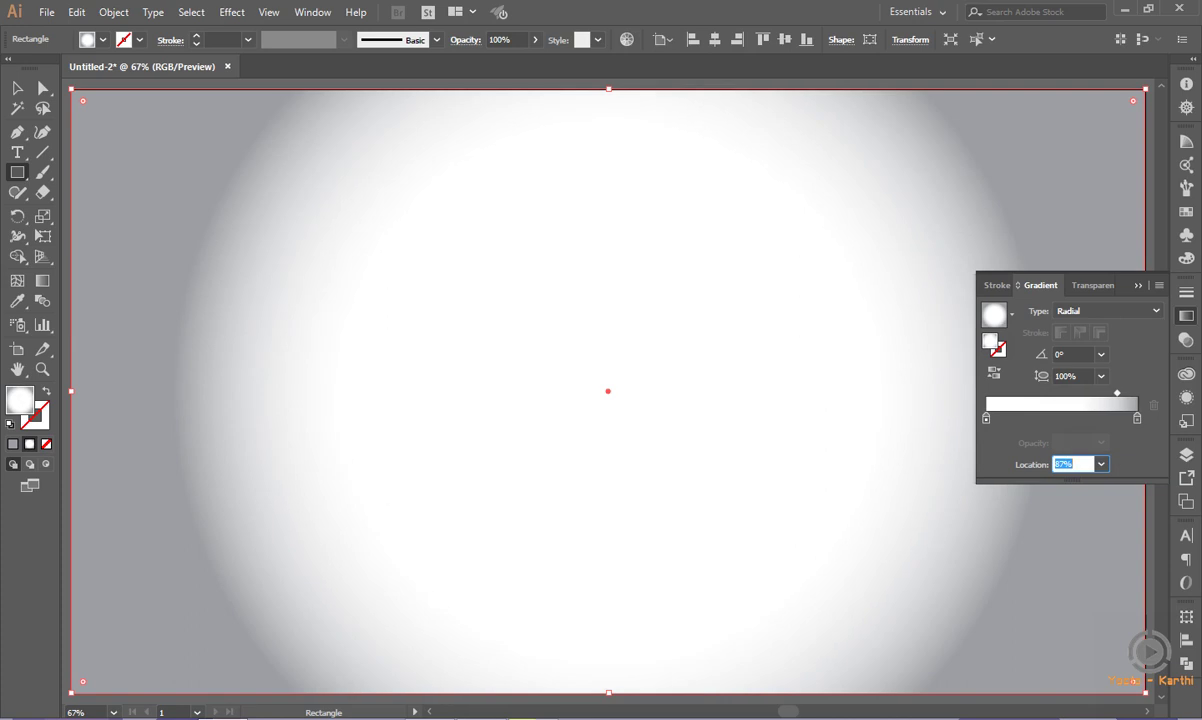
pyautogui.press('Return')
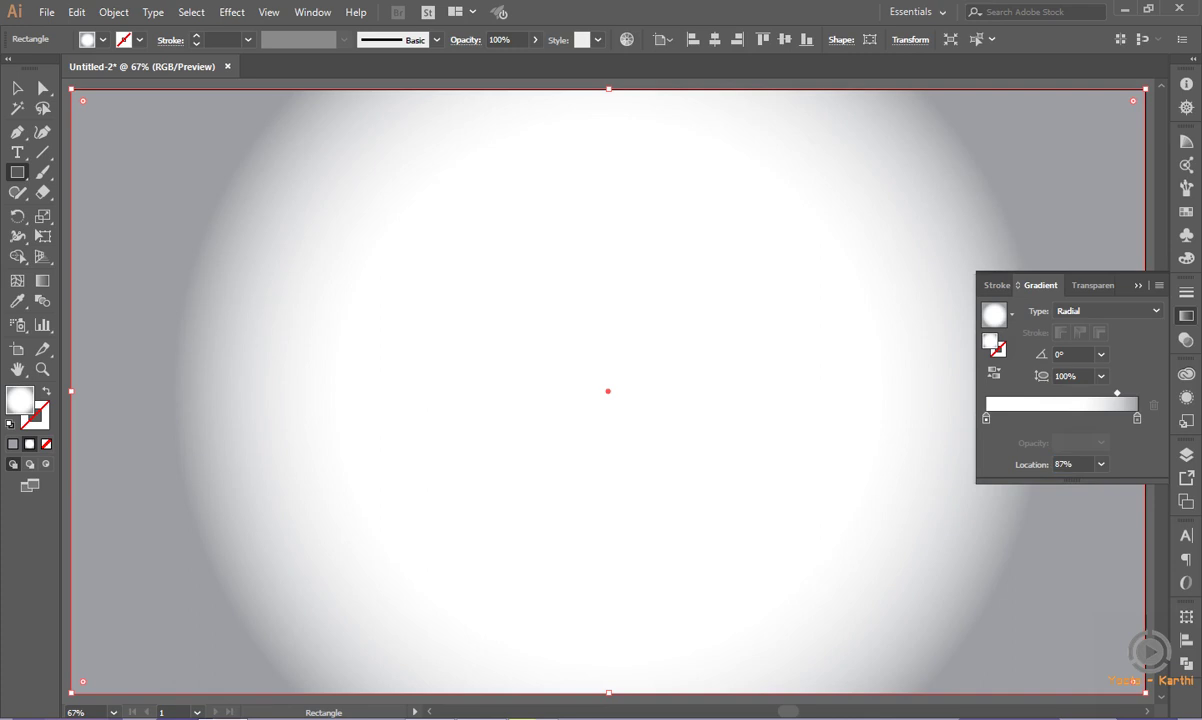
pyautogui.click(1137, 285)
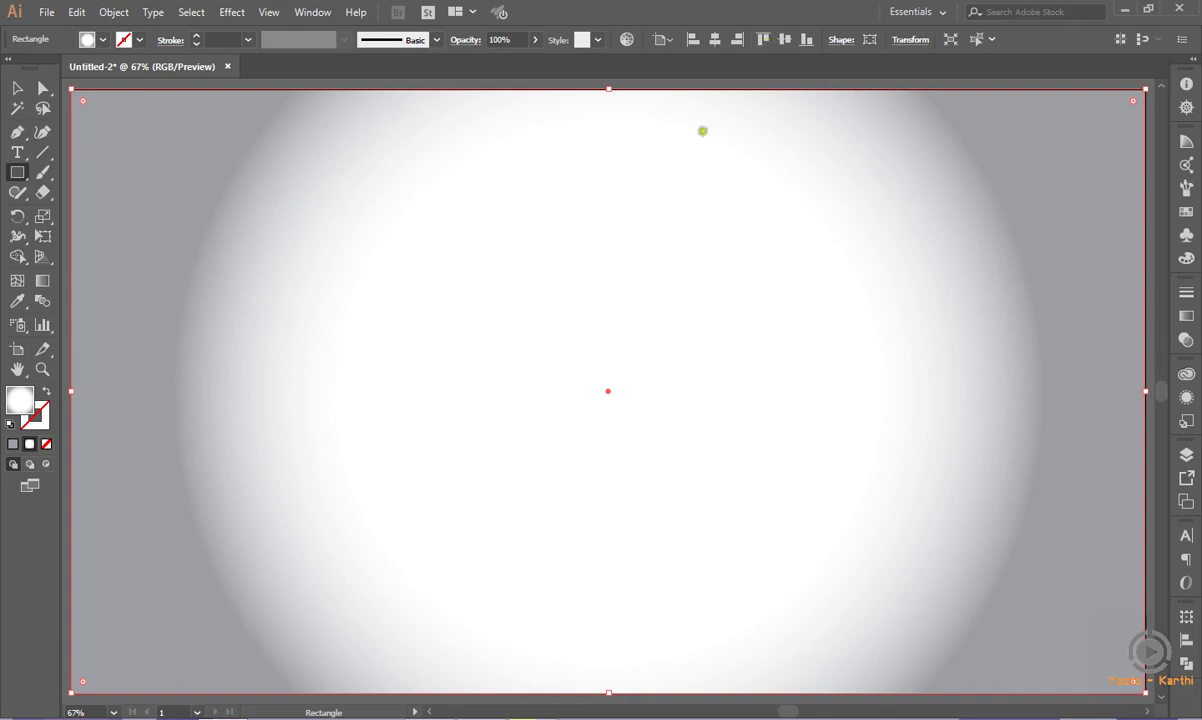
# Move the rectangle below the Group in Layer 2 and lock it
pyautogui.click(1187, 467)
pyautogui.click(997, 450)
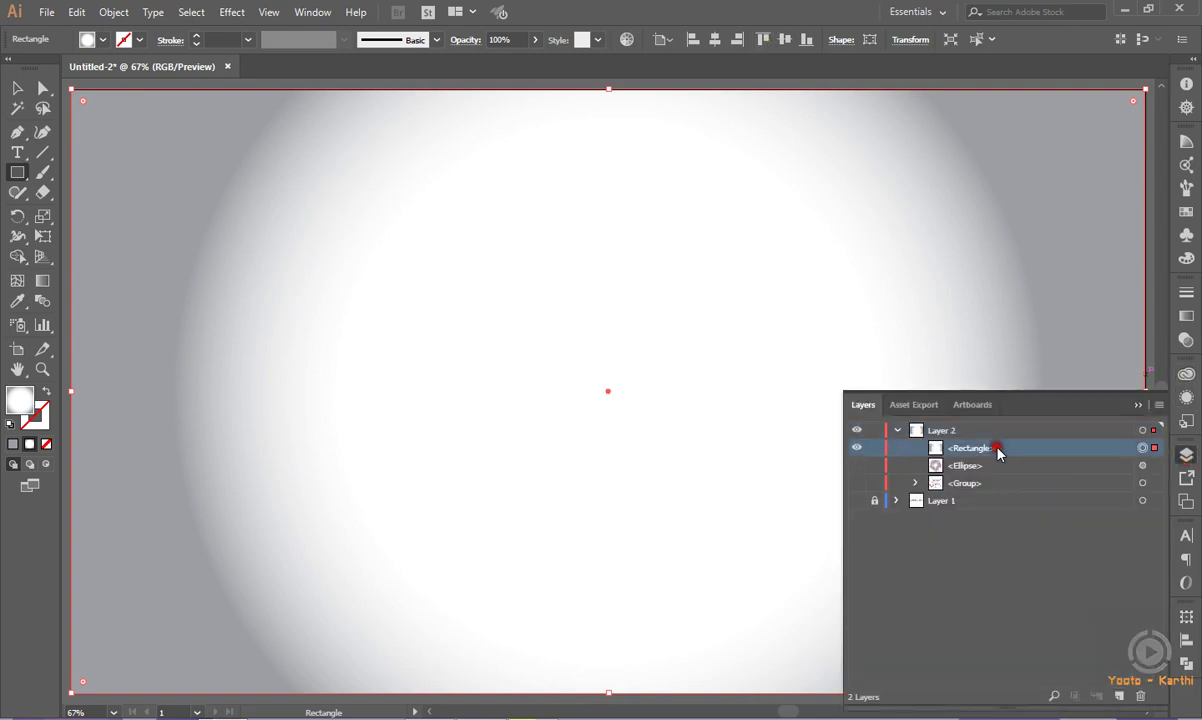
pyautogui.moveTo(997, 450); pyautogui.dragTo(1022, 486)
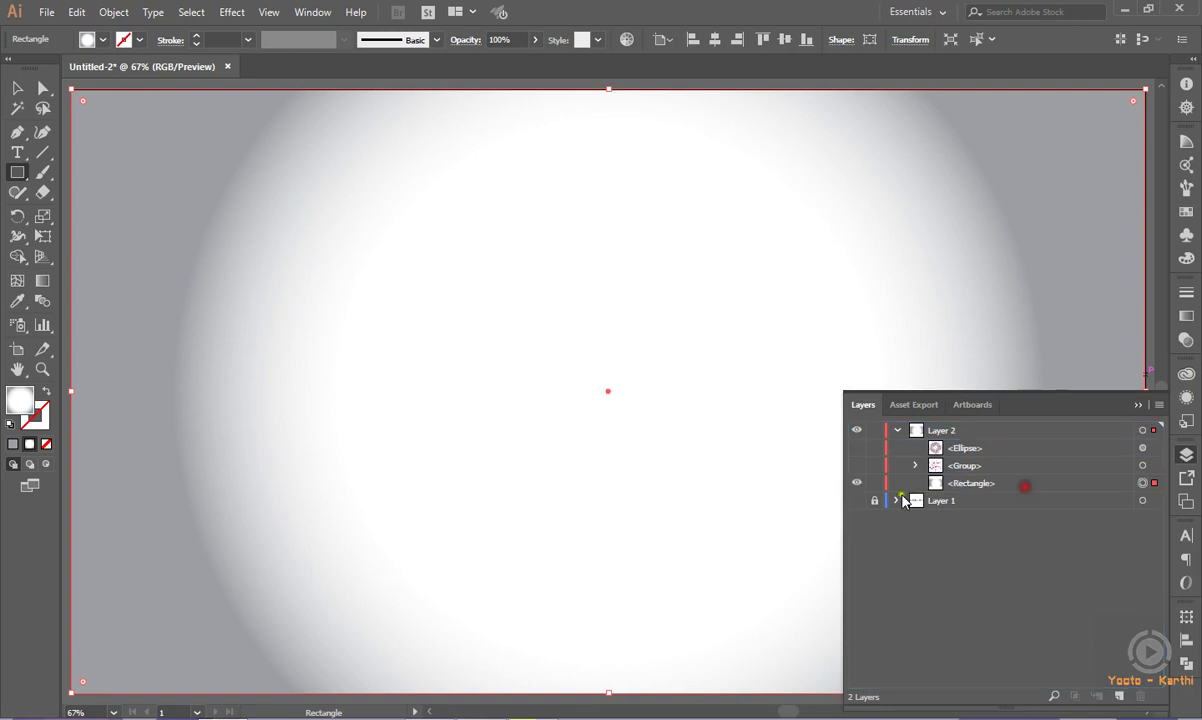
pyautogui.click(874, 483)
pyautogui.click(1028, 430)
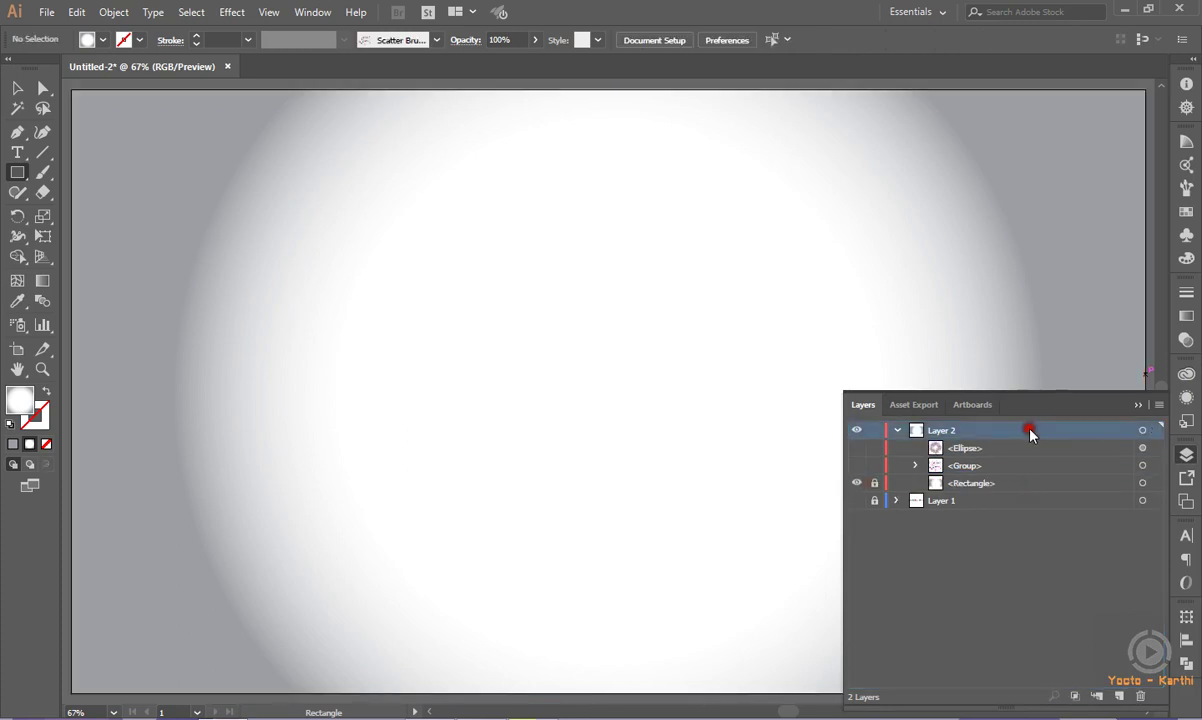
pyautogui.click(1135, 405)
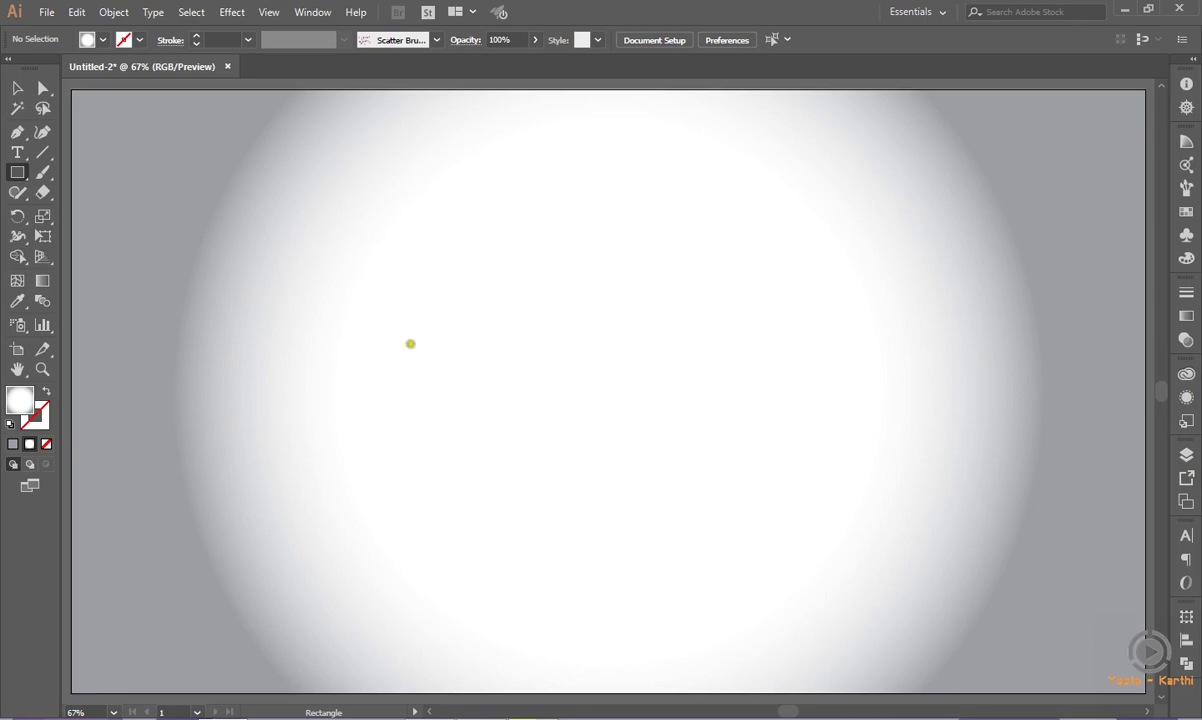
# Cancel the accidental 5 px Rectangle size dialog
pyautogui.click(480, 318)
pyautogui.write('5')
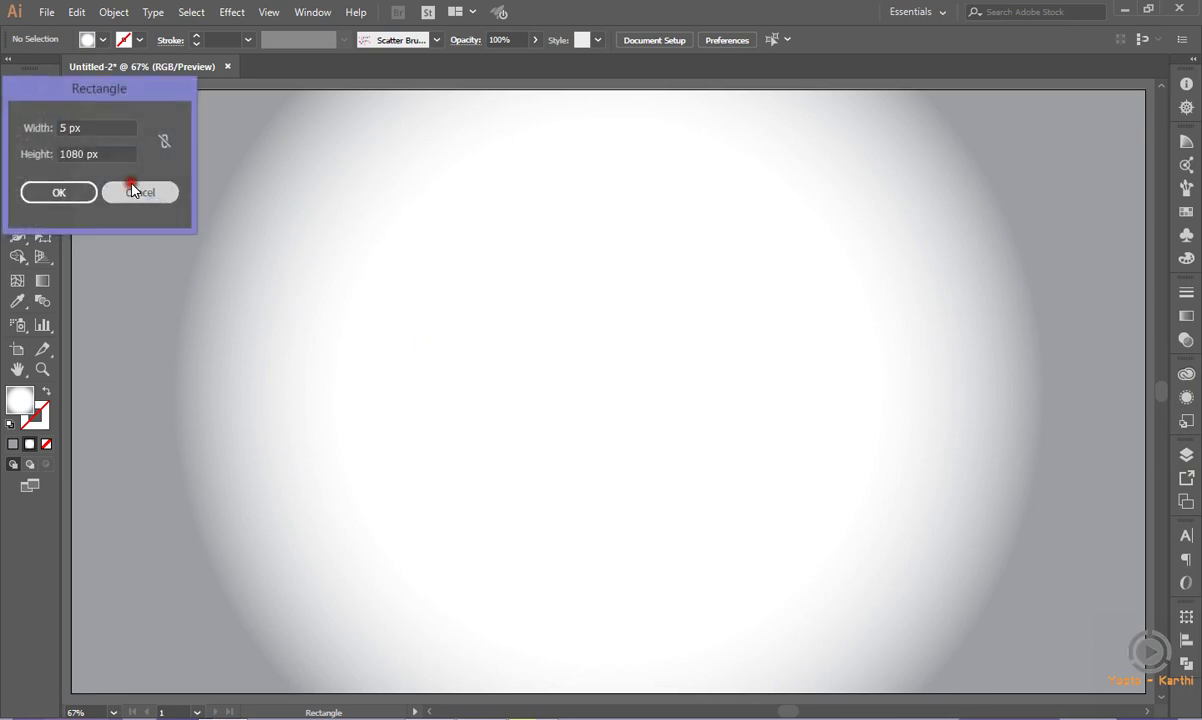
pyautogui.click(129, 190)
pyautogui.click(38, 175)
# Draw a 500×500 px circle centred on the artboard and give it the radial gradient fill
pyautogui.moveTo(17, 172); pyautogui.dragTo(76, 212)
pyautogui.click(431, 264)
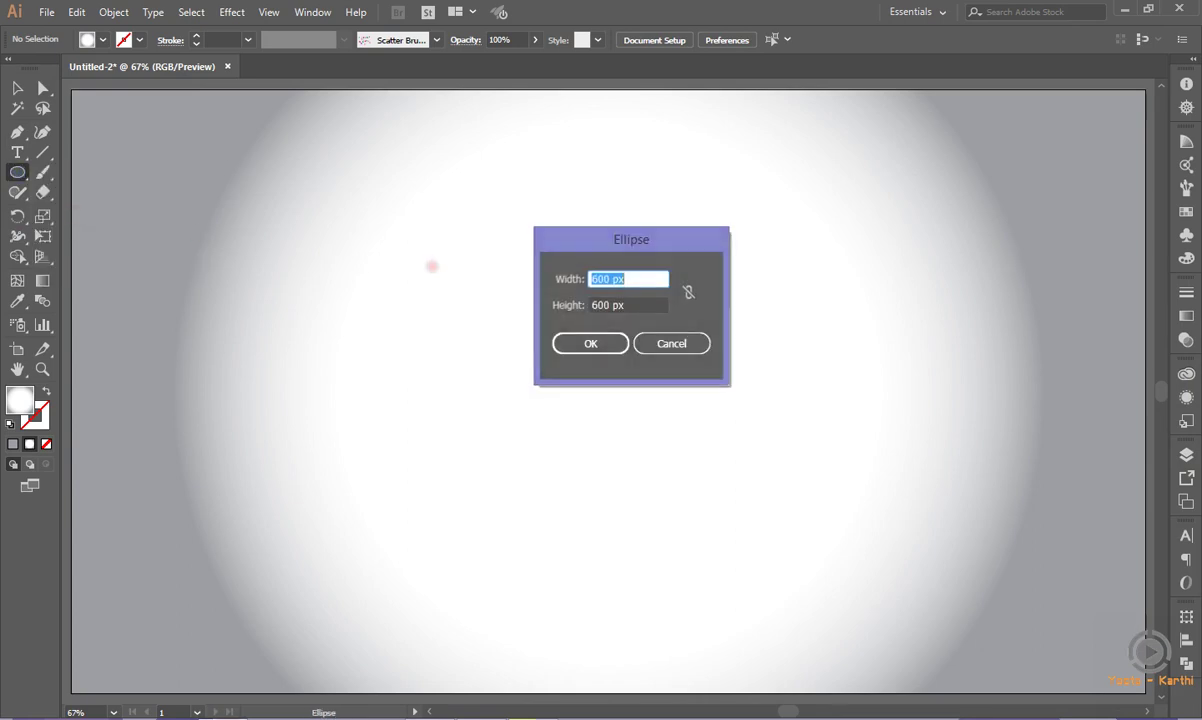
pyautogui.write('55')
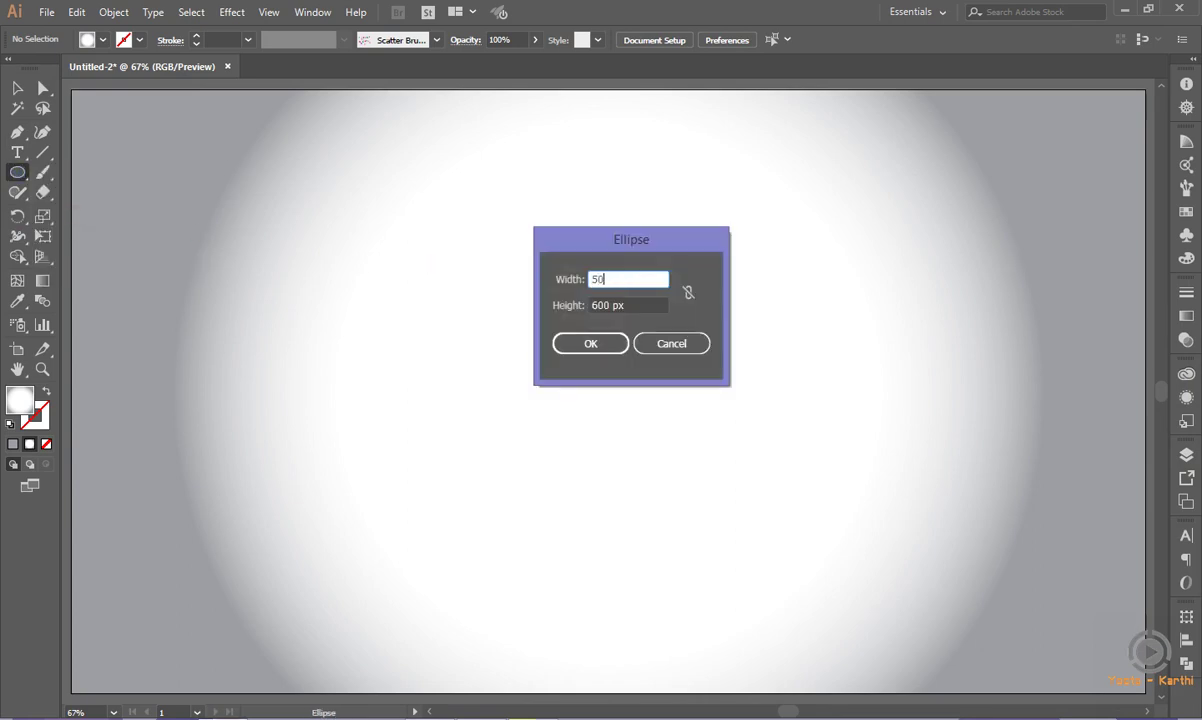
pyautogui.write('0')
pyautogui.press('Tab')
pyautogui.write('5')
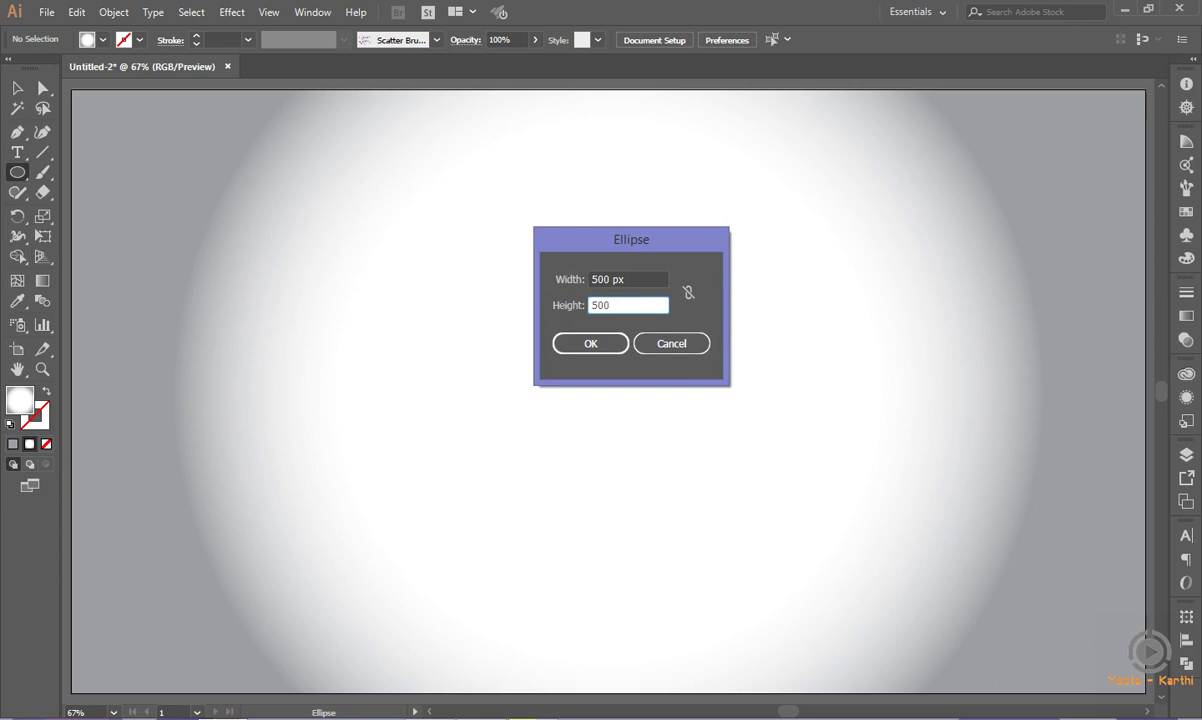
pyautogui.click(588, 343)
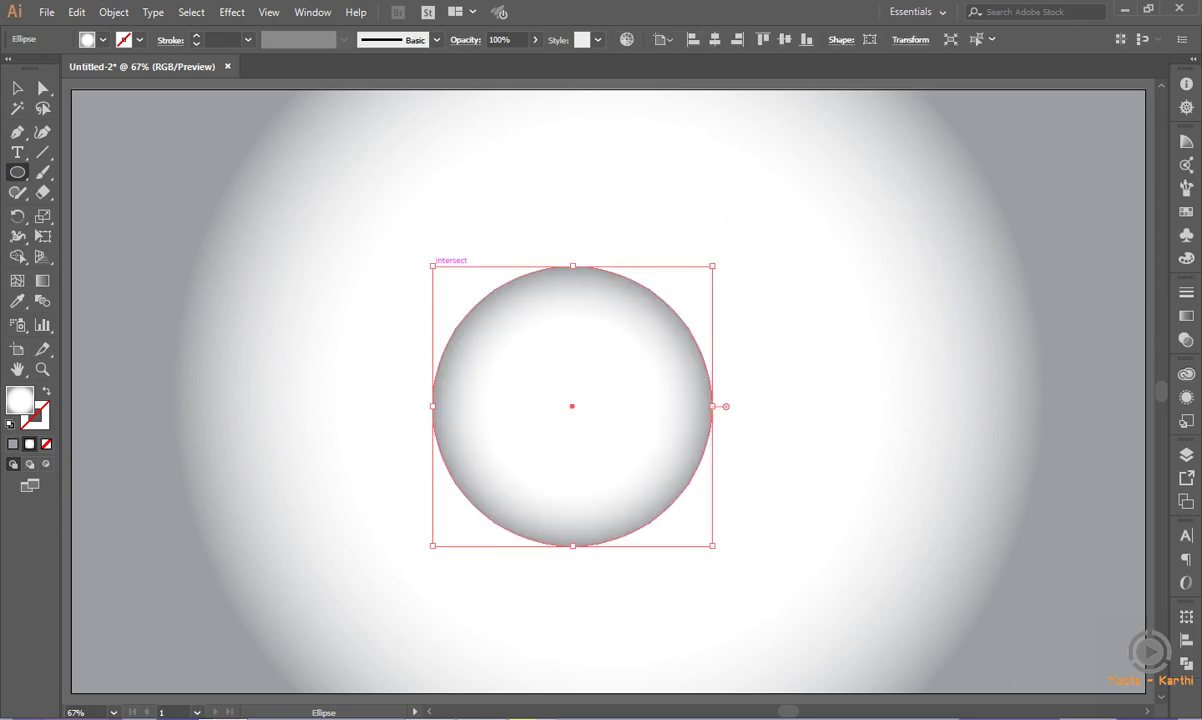
pyautogui.click(715, 39)
pyautogui.click(784, 39)
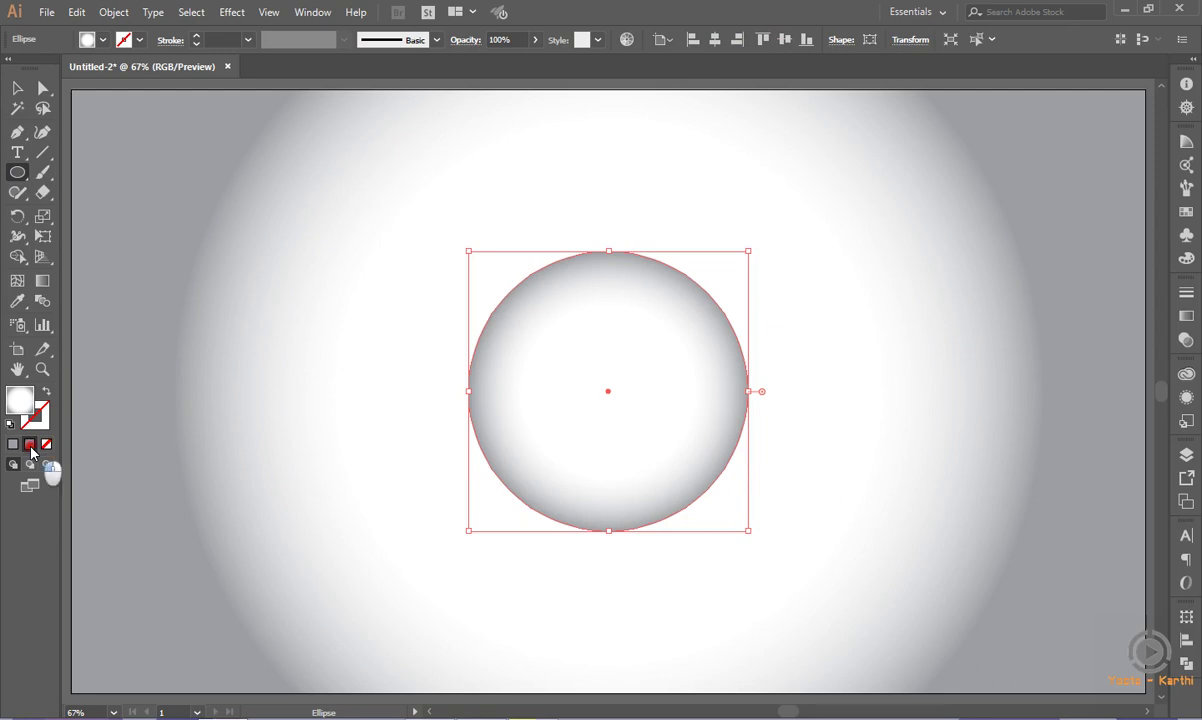
pyautogui.click(30, 445)
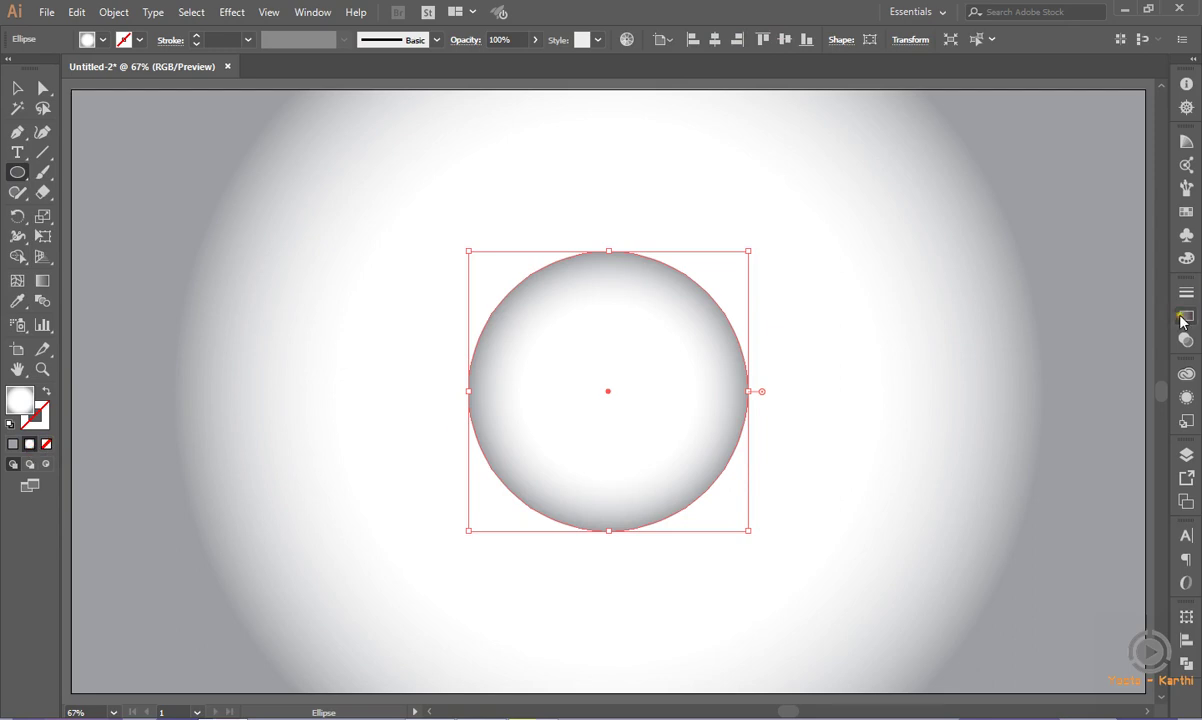
# Set the circle's gradient angle to 41.5°
pyautogui.click(1186, 316)
pyautogui.click(1075, 313)
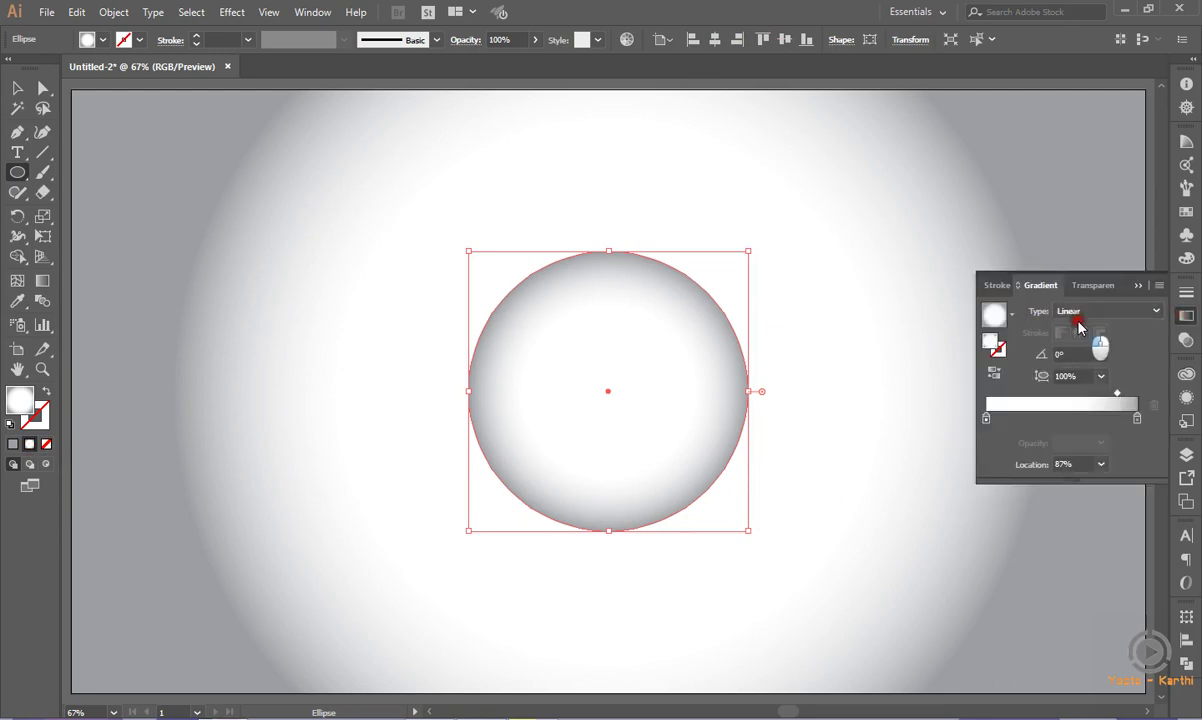
pyautogui.click(1062, 355)
pyautogui.write('41.5')
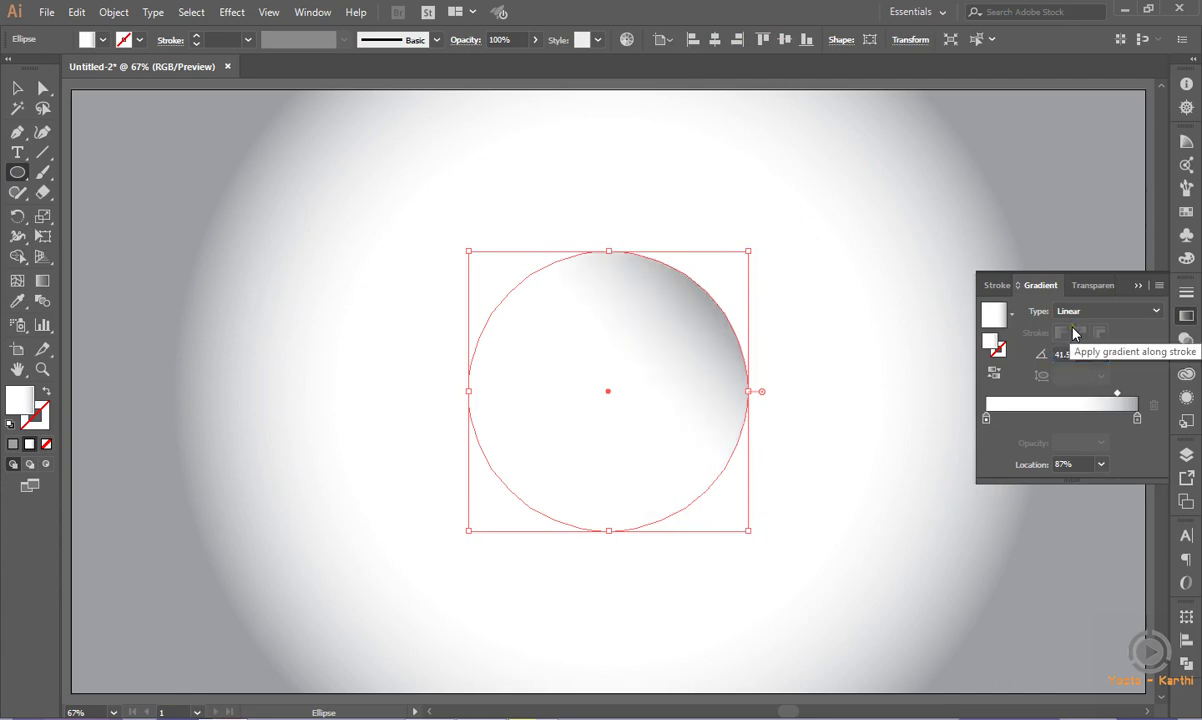
pyautogui.press('Return')
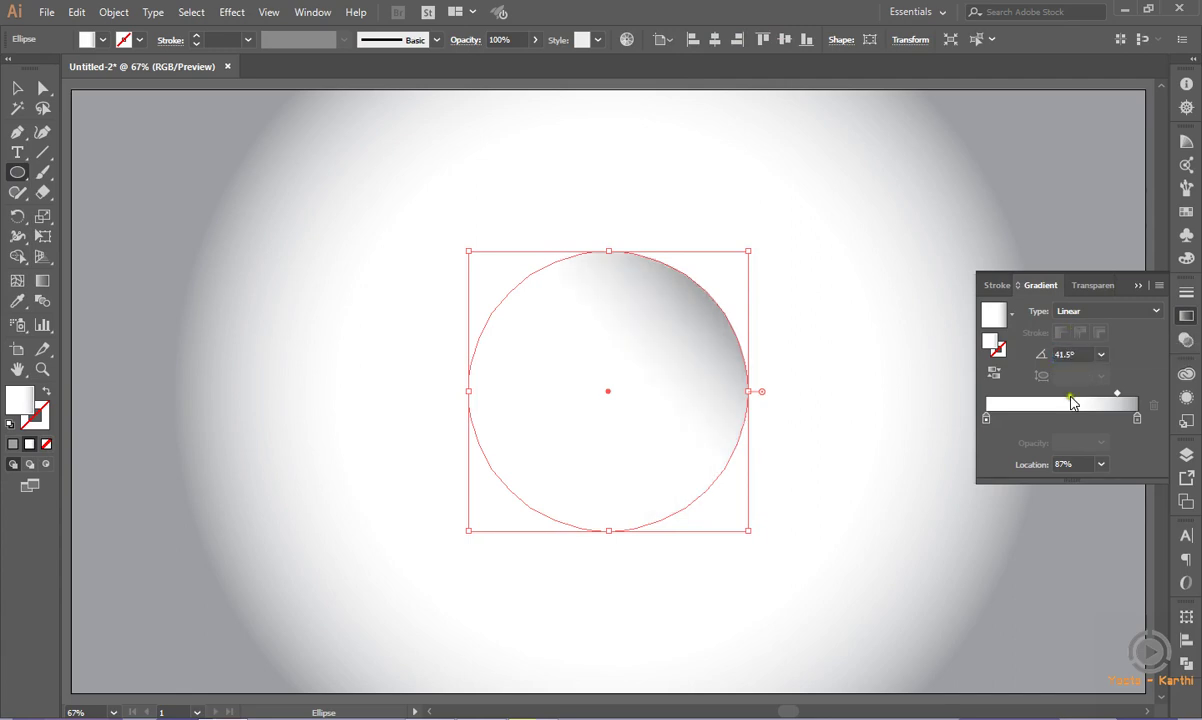
pyautogui.doubleClick(986, 419)
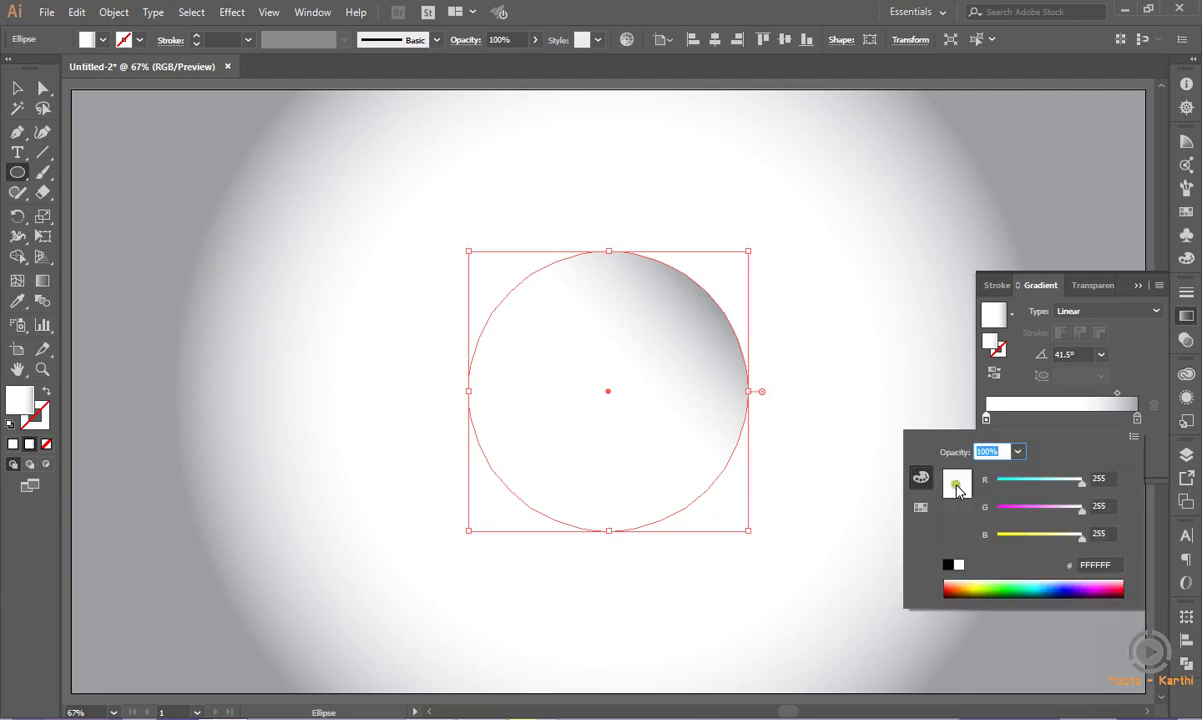
pyautogui.click(921, 507)
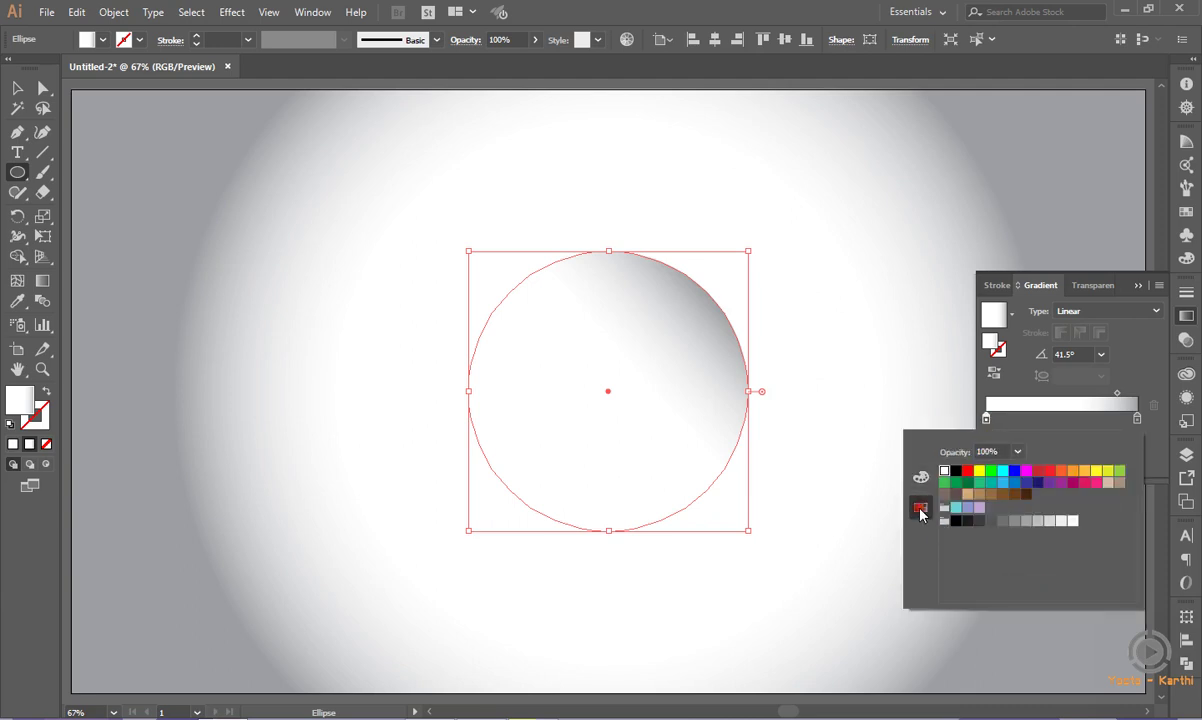
pyautogui.click(921, 477)
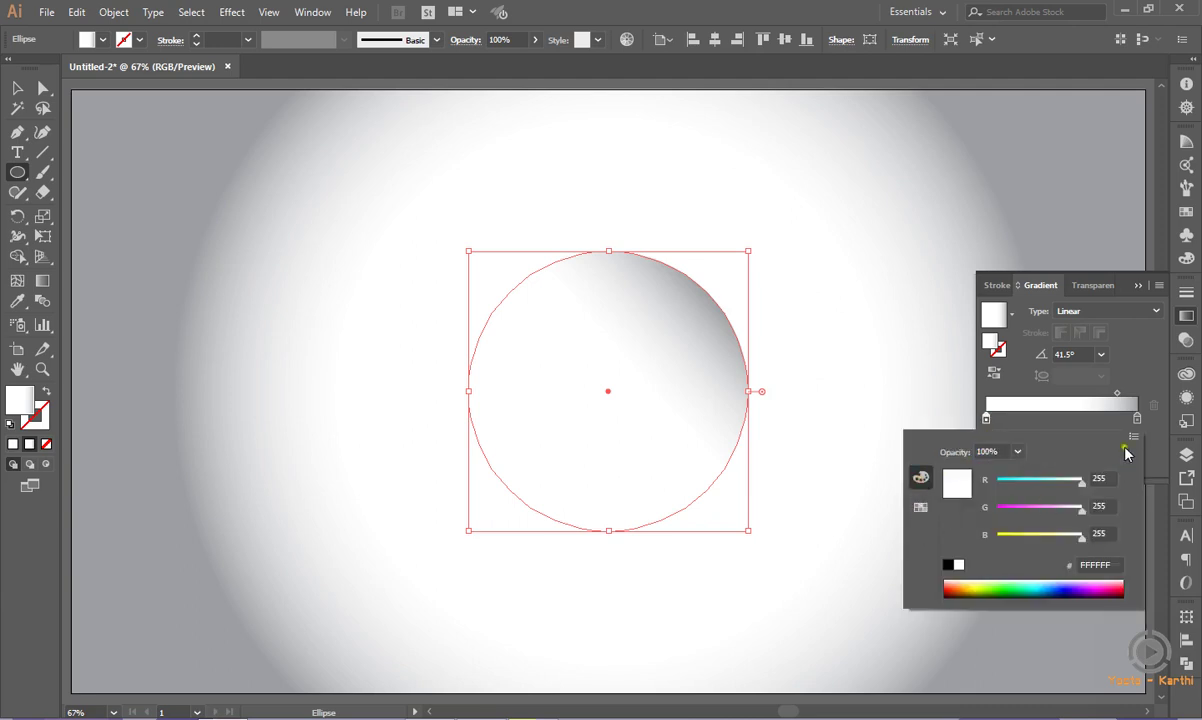
# Change the right gradient stop to light grey #bcbec0
pyautogui.click(1137, 418)
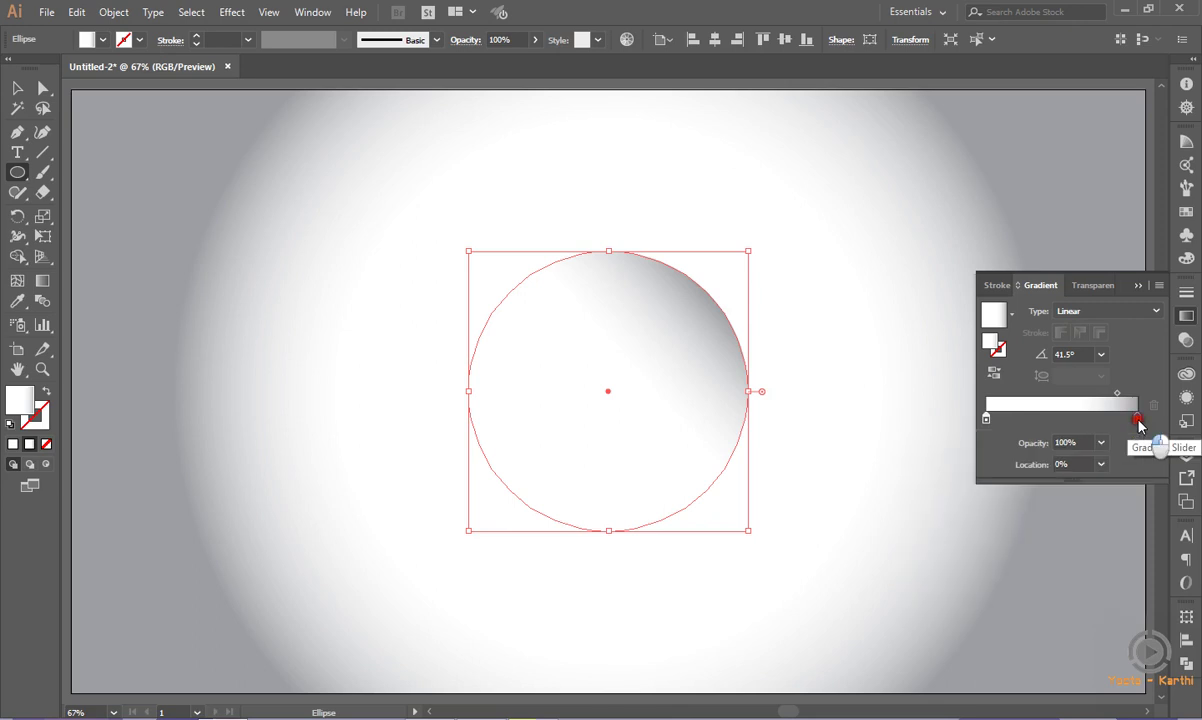
pyautogui.doubleClick(1137, 418)
pyautogui.write('939598')
pyautogui.press('Return')
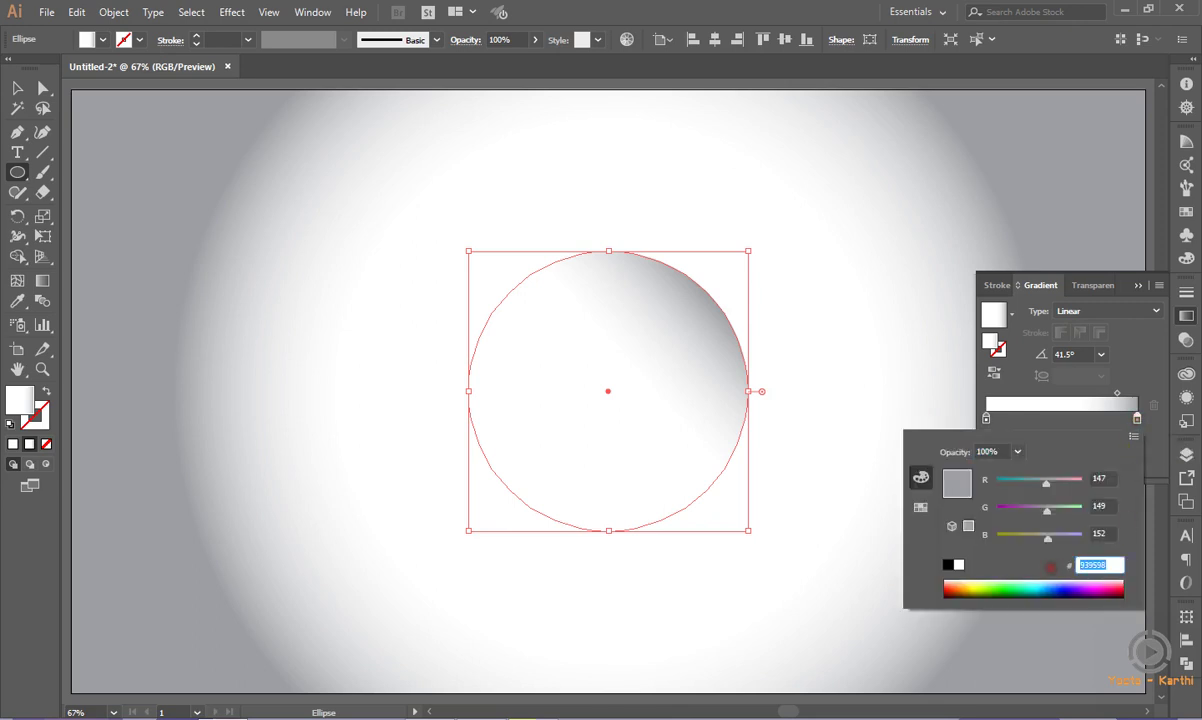
pyautogui.press('BackSpace')
pyautogui.press('Return')
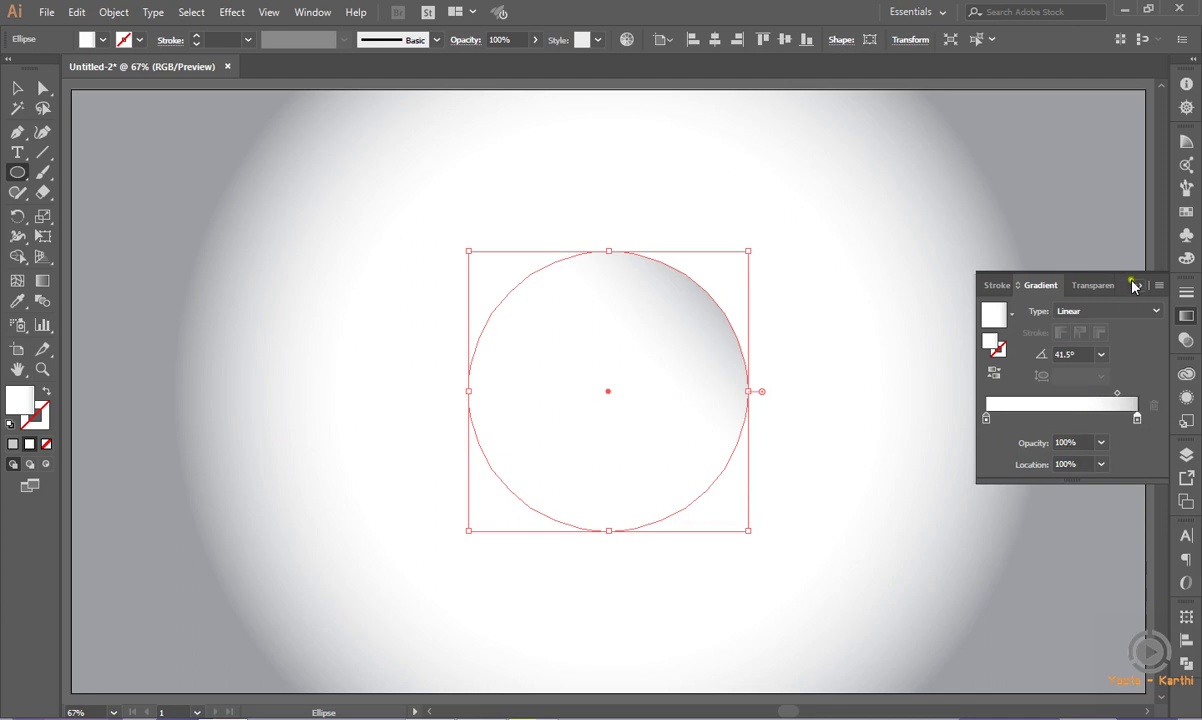
pyautogui.click(17, 94)
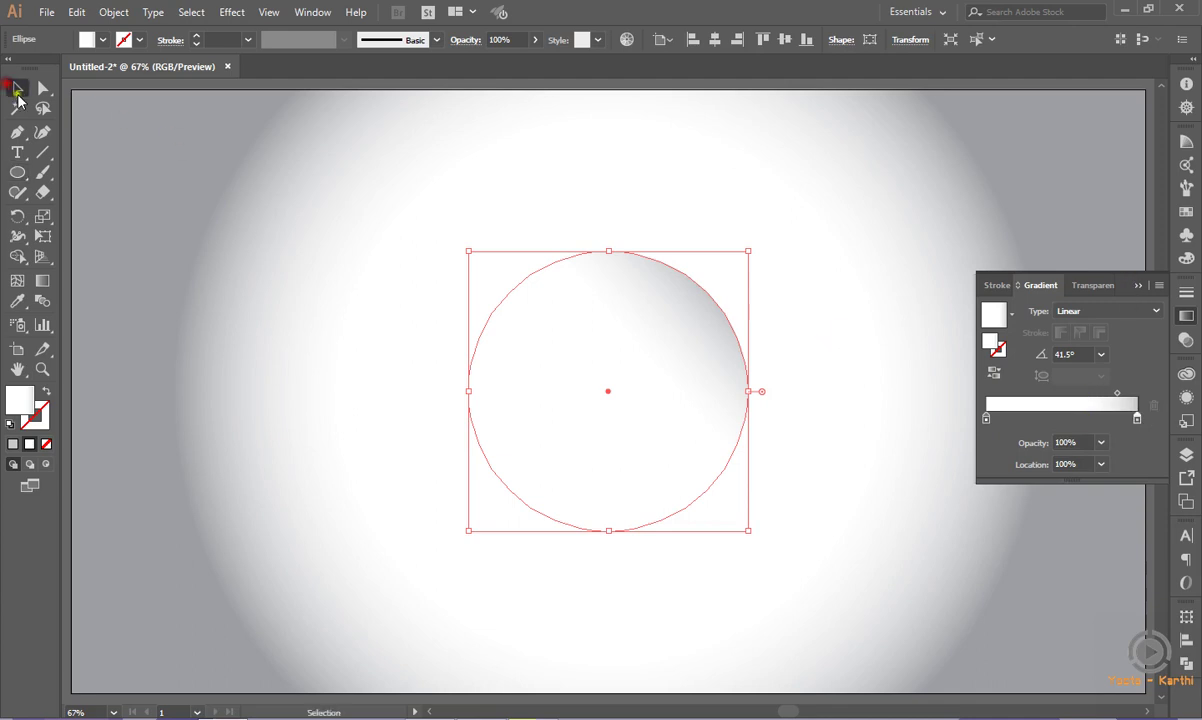
# Draw another 500 px circle centred on the artboard
pyautogui.click(385, 175)
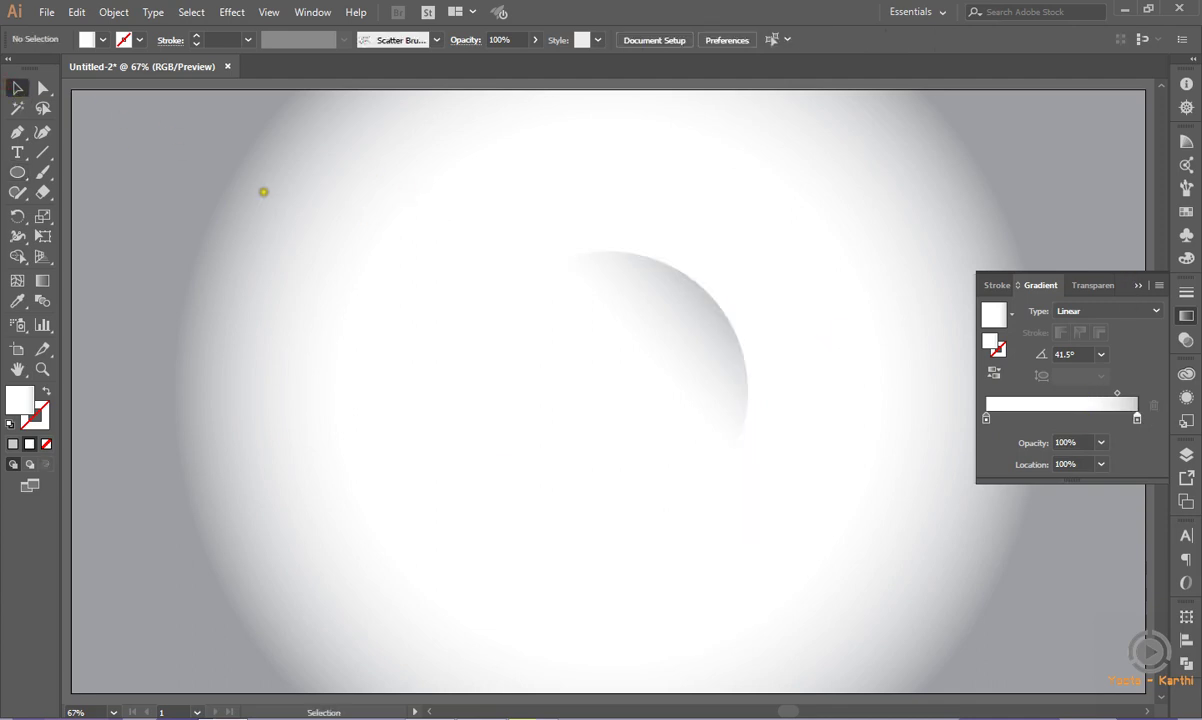
pyautogui.click(17, 172)
pyautogui.moveTo(420, 226); pyautogui.dragTo(456, 234)
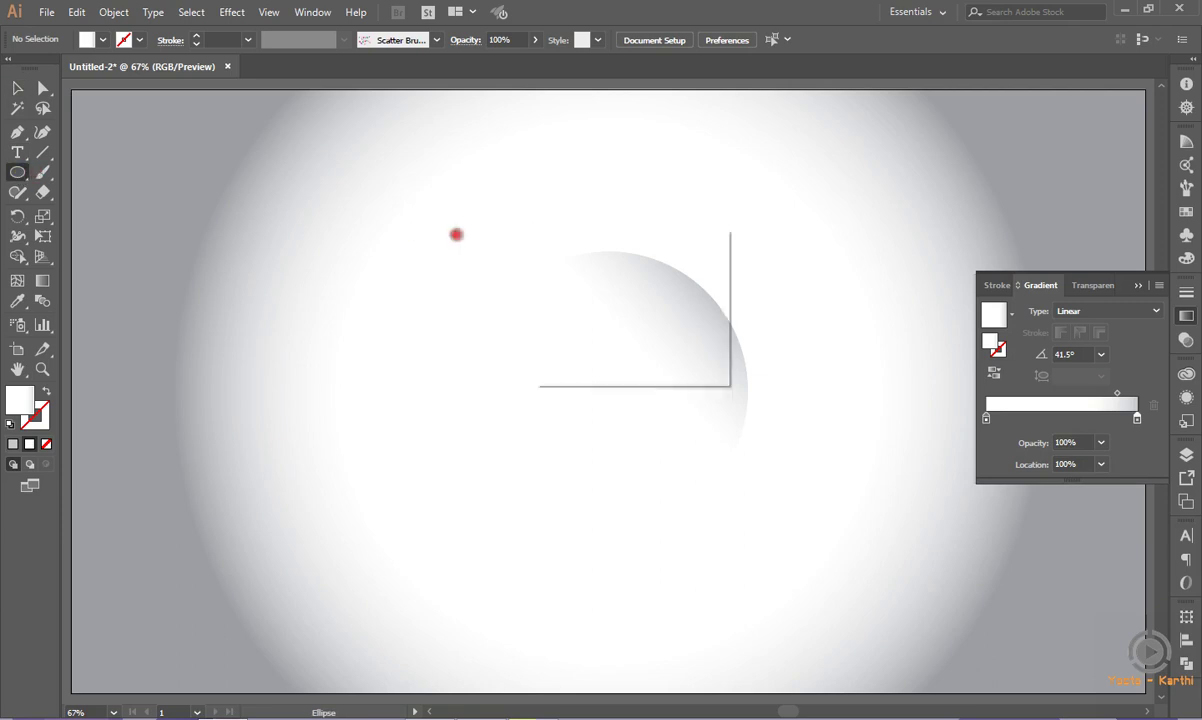
pyautogui.click(456, 234)
pyautogui.press('Return')
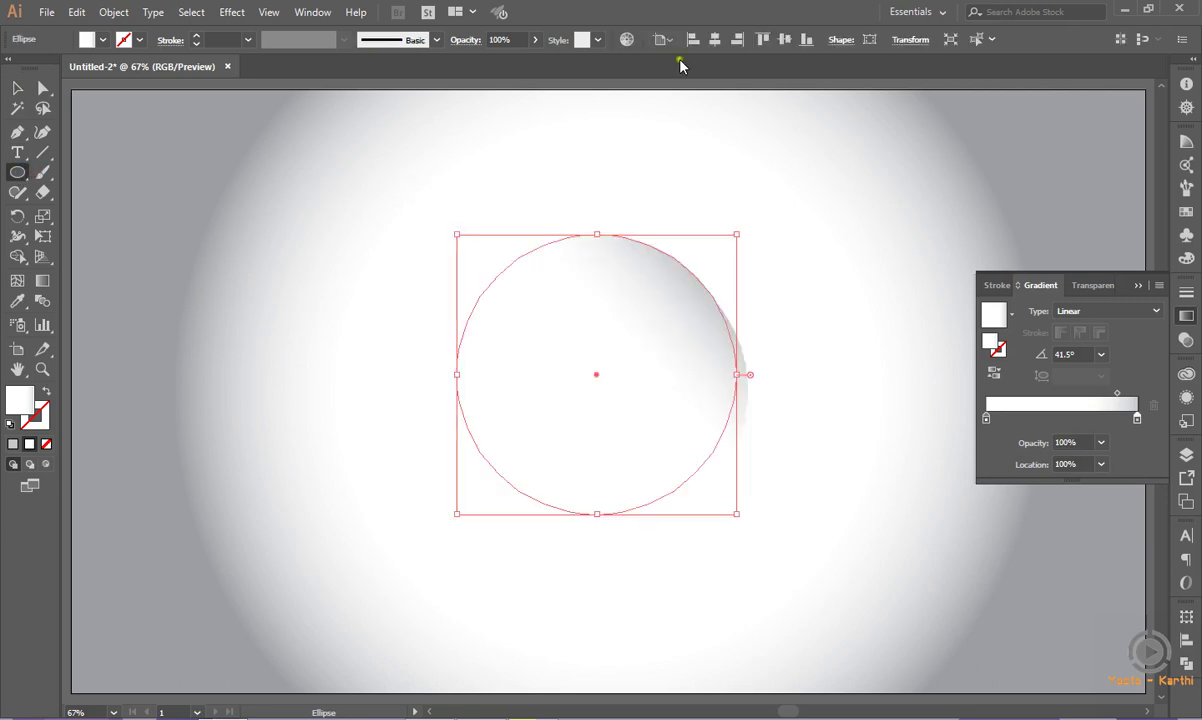
pyautogui.click(712, 39)
pyautogui.click(784, 39)
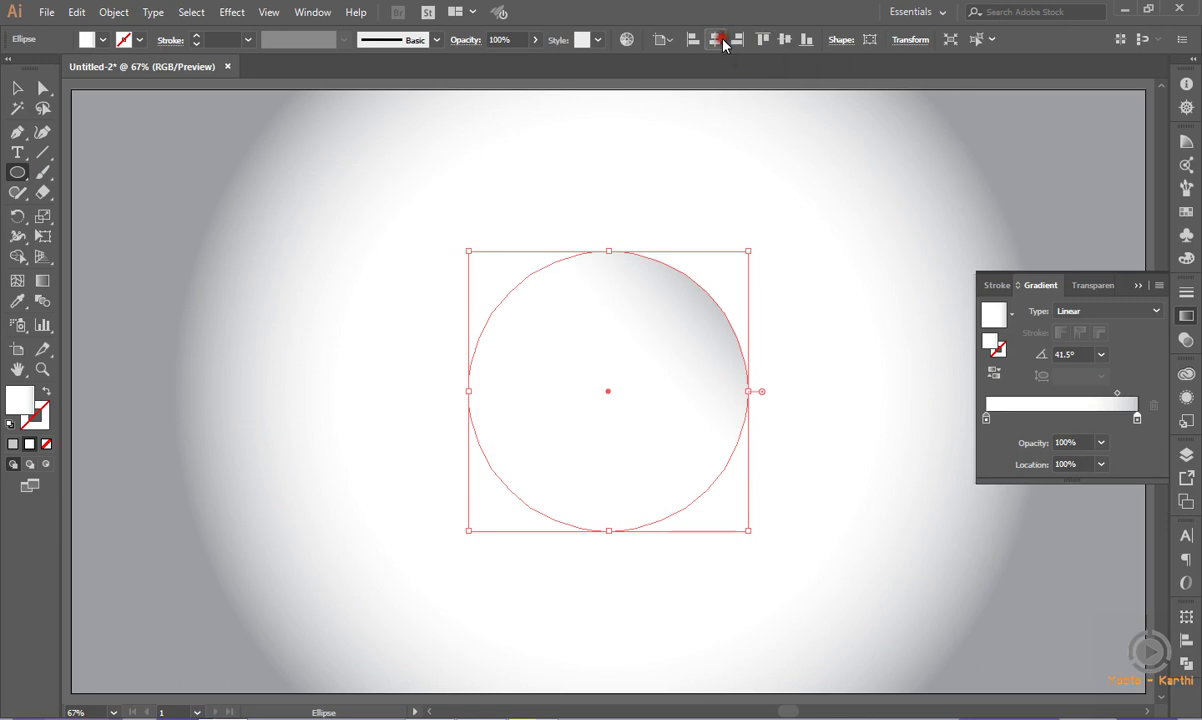
pyautogui.click(777, 40)
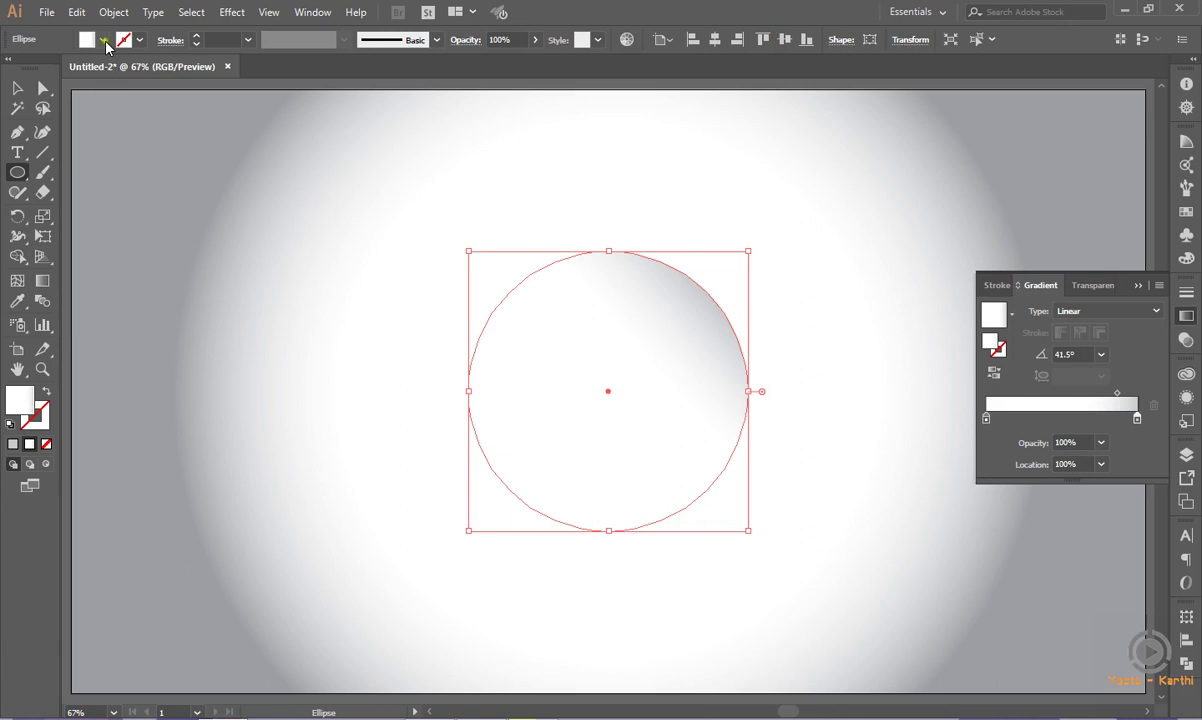
# Fill the new circle solid white and stack it below the gradient circle
pyautogui.click(102, 40)
pyautogui.click(34, 67)
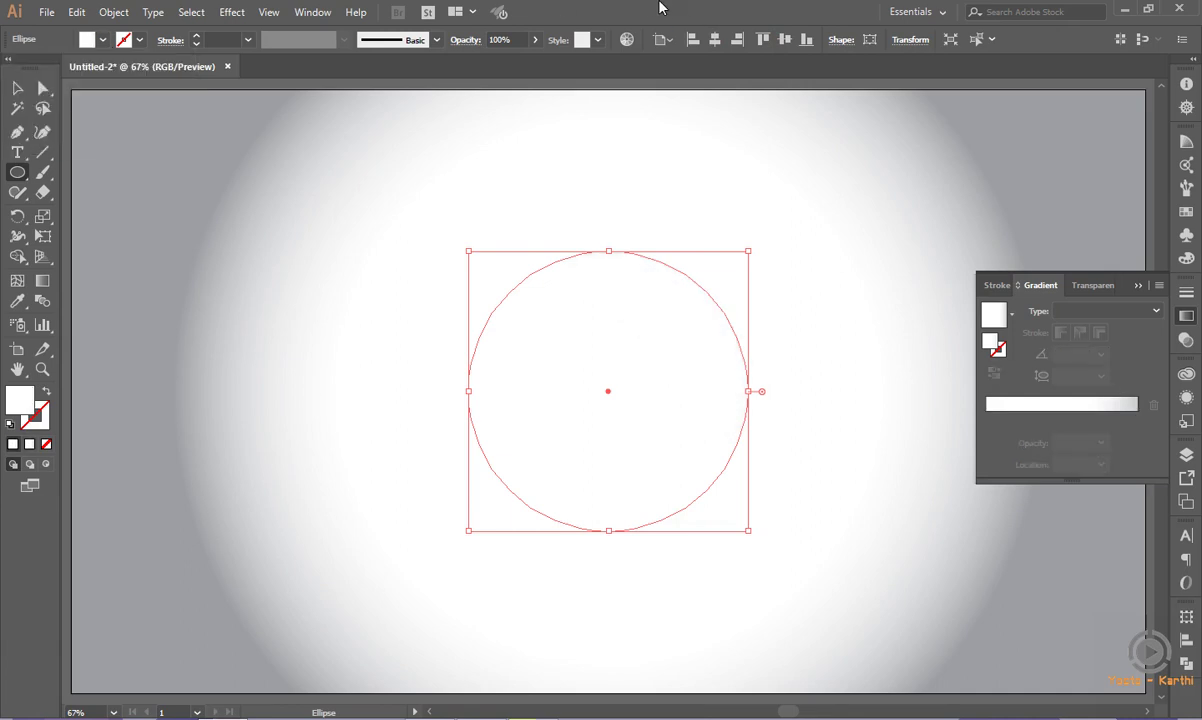
pyautogui.click(18, 87)
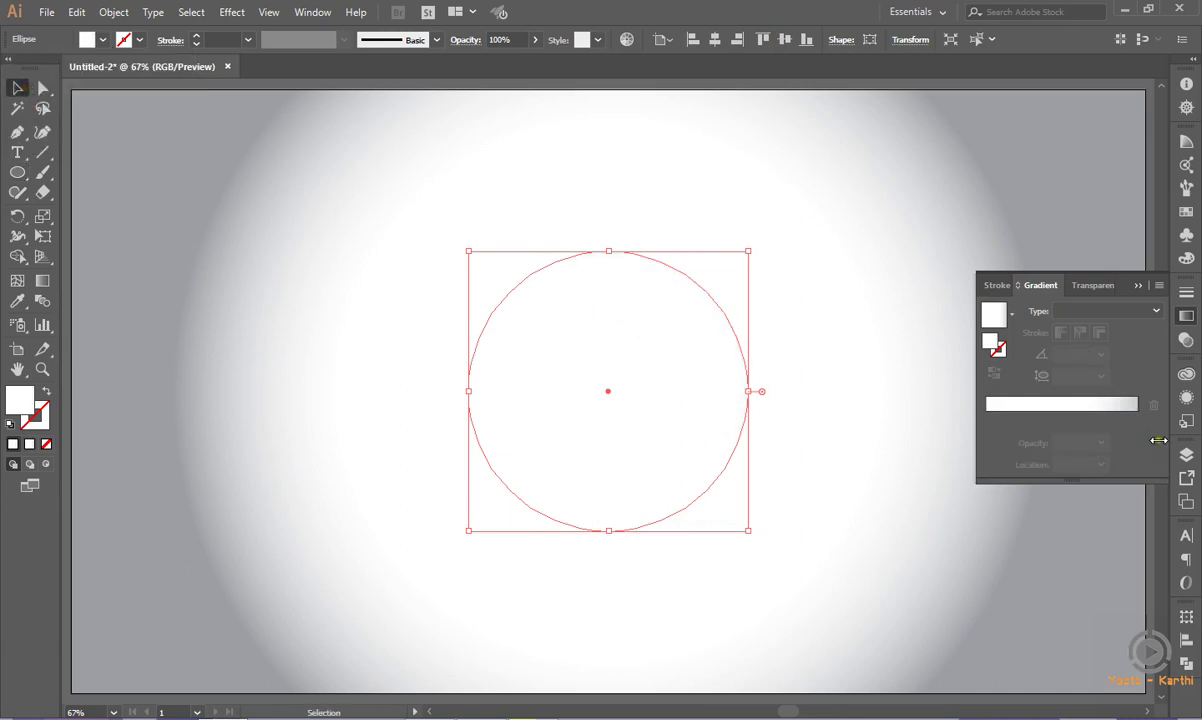
pyautogui.click(1186, 454)
pyautogui.click(1002, 448)
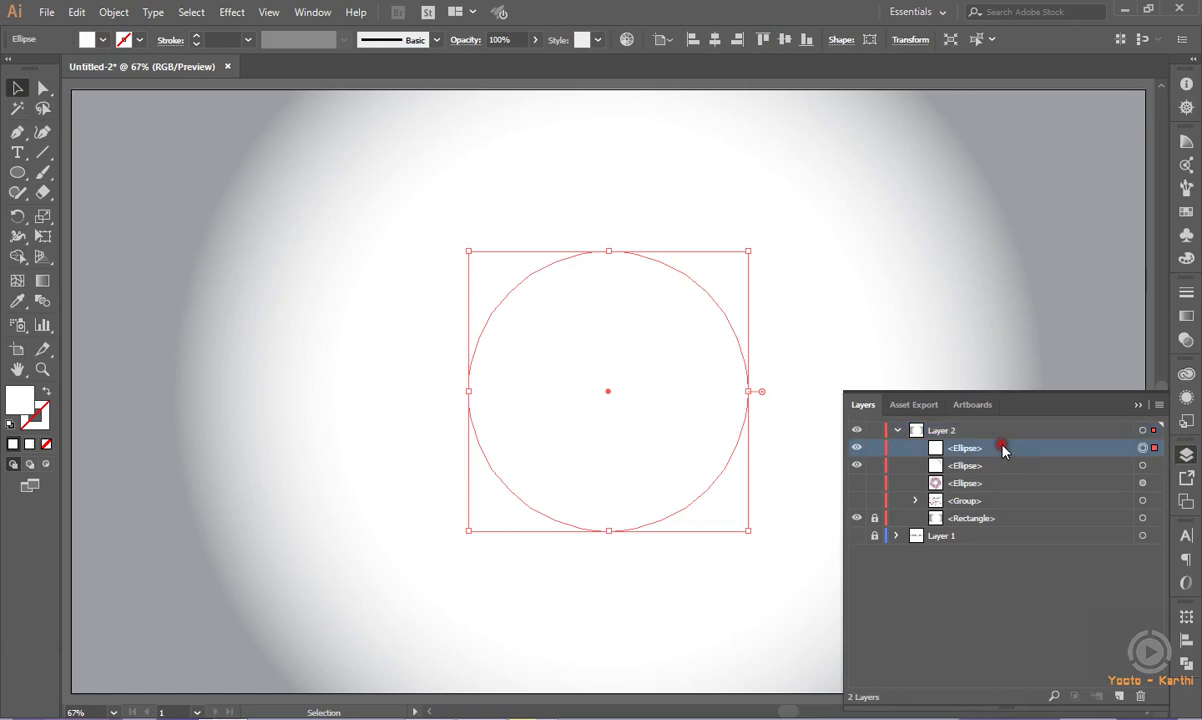
pyautogui.moveTo(1010, 451); pyautogui.dragTo(1004, 468)
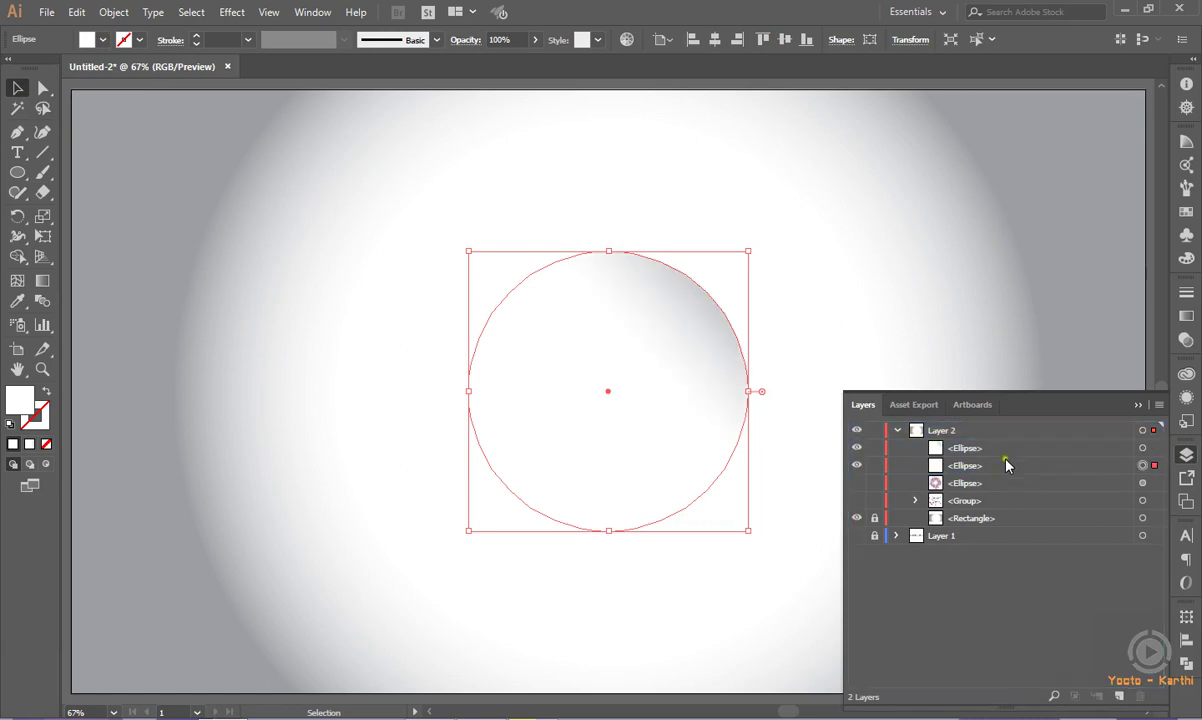
pyautogui.rightClick(610, 391)
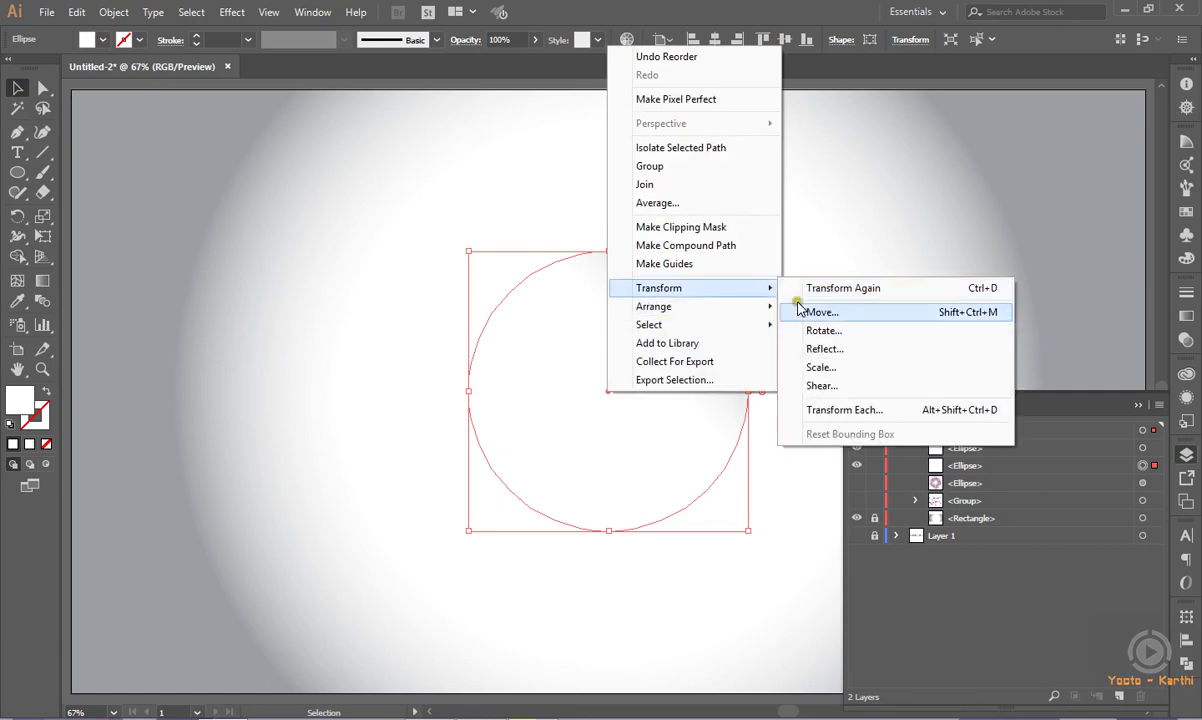
# Move the white circle 2 px horizontally and -2 px vertically with Transform > Move
pyautogui.click(808, 313)
pyautogui.write('0')
pyautogui.press('Tab')
pyautogui.write('0')
pyautogui.press('Tab')
pyautogui.hotkey('shift', 'Tab')
pyautogui.hotkey('shift', 'Tab')
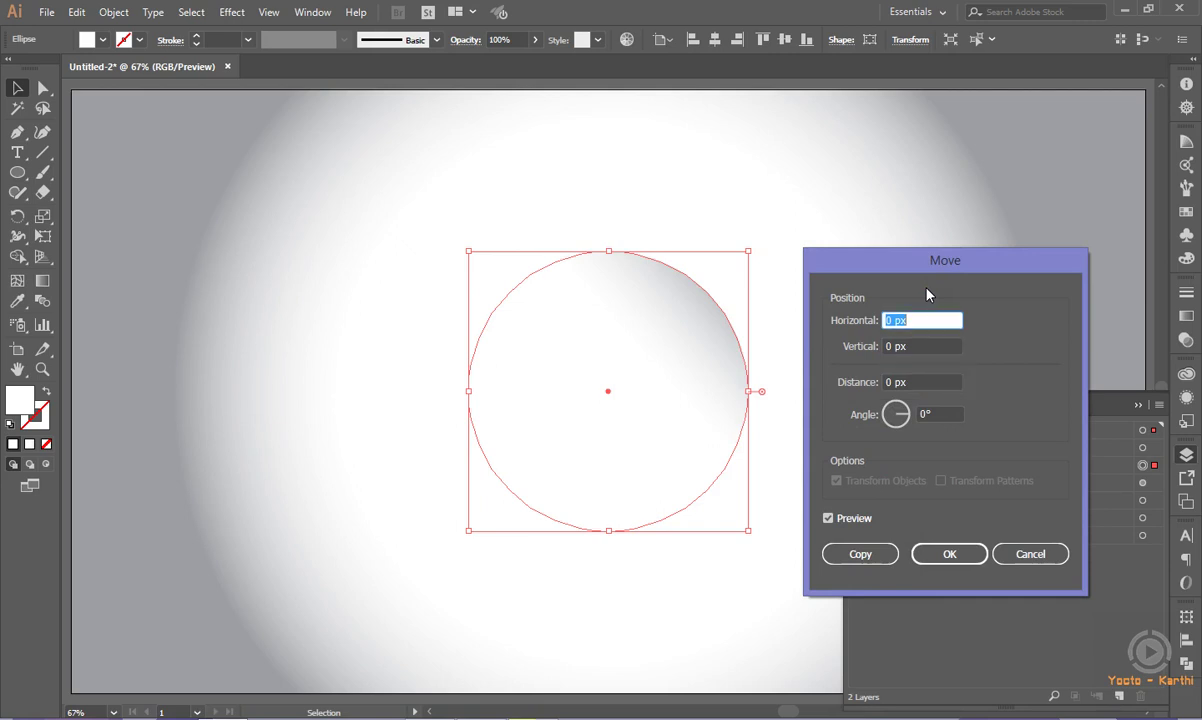
pyautogui.write('2')
pyautogui.press('Tab')
pyautogui.press('Down')
pyautogui.press('Down')
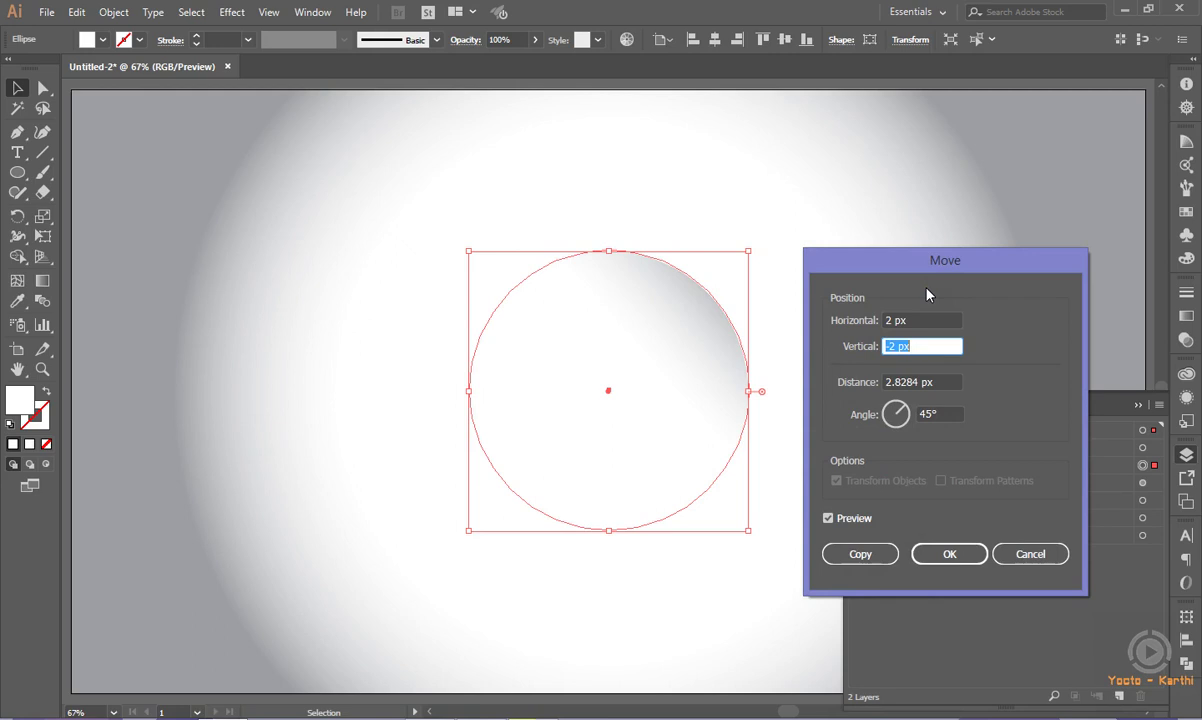
pyautogui.click(948, 553)
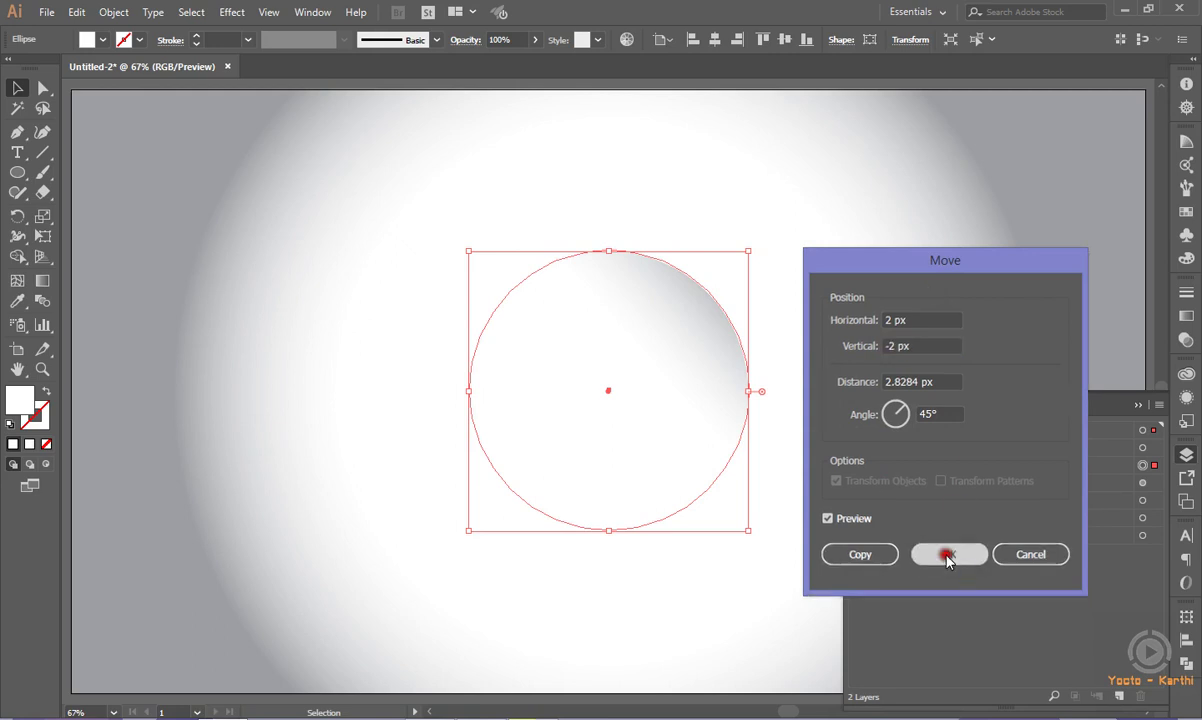
pyautogui.click(862, 302)
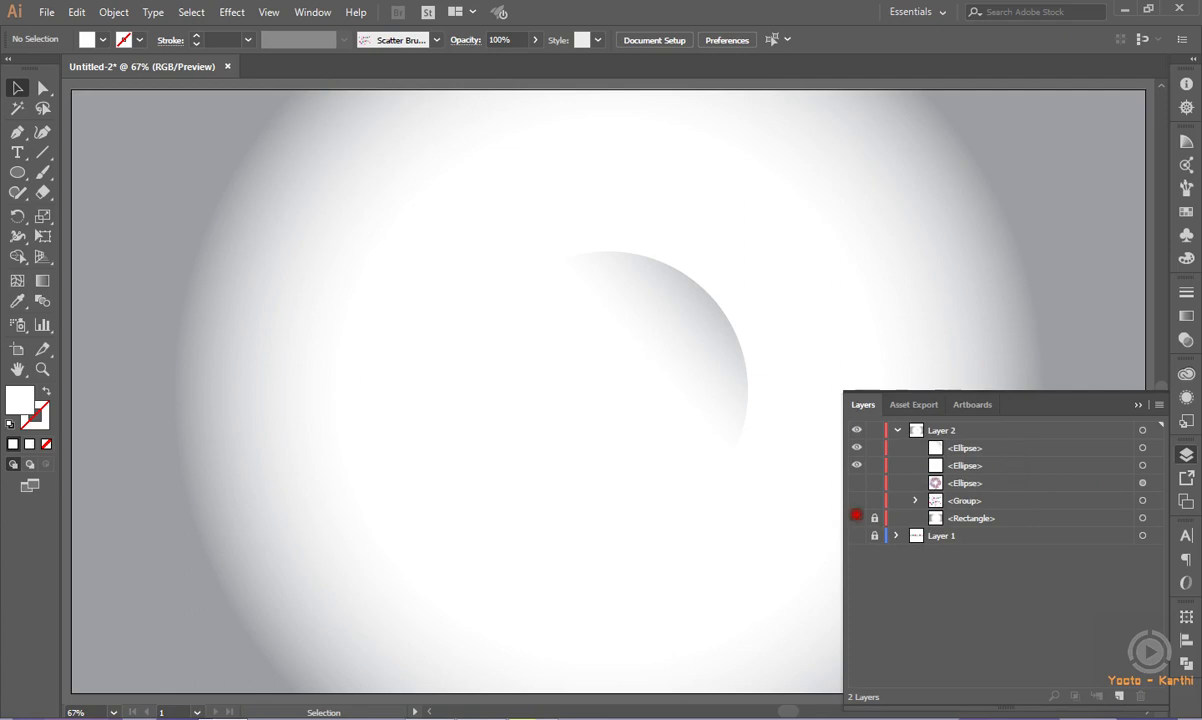
# Add a third 500 px circle aligned to the artboard's horizontal and vertical centre
pyautogui.click(856, 518)
pyautogui.click(856, 518)
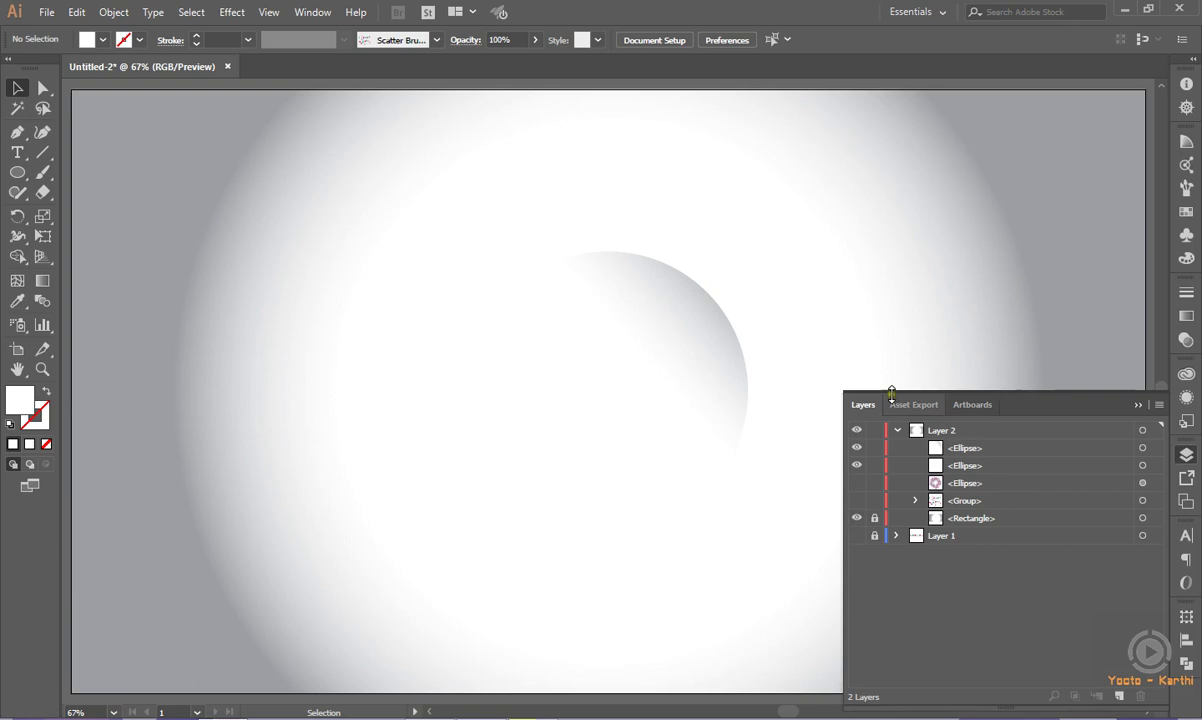
pyautogui.click(17, 172)
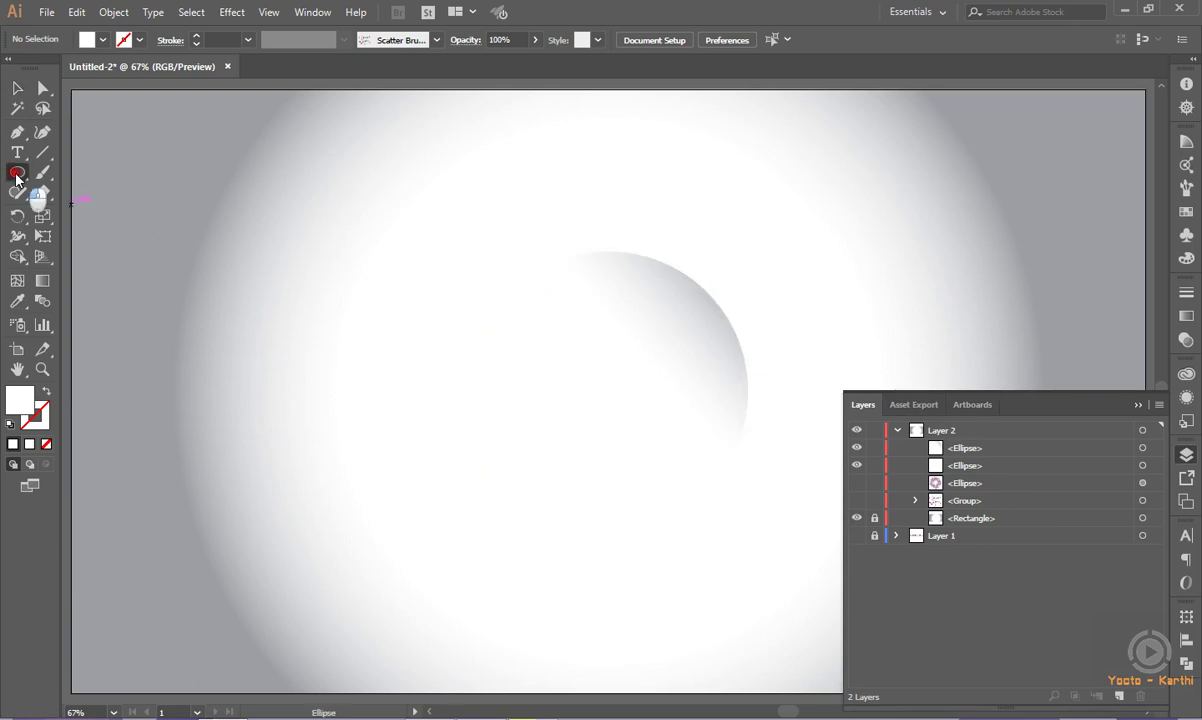
pyautogui.click(352, 211)
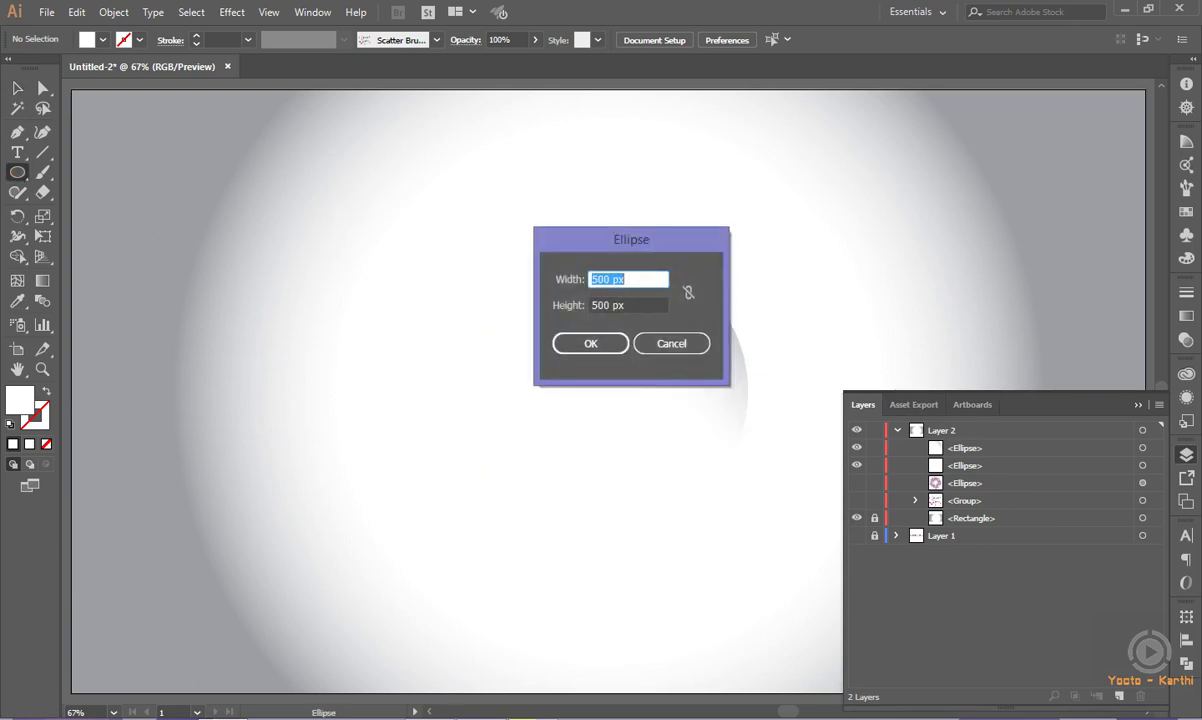
pyautogui.press('Return')
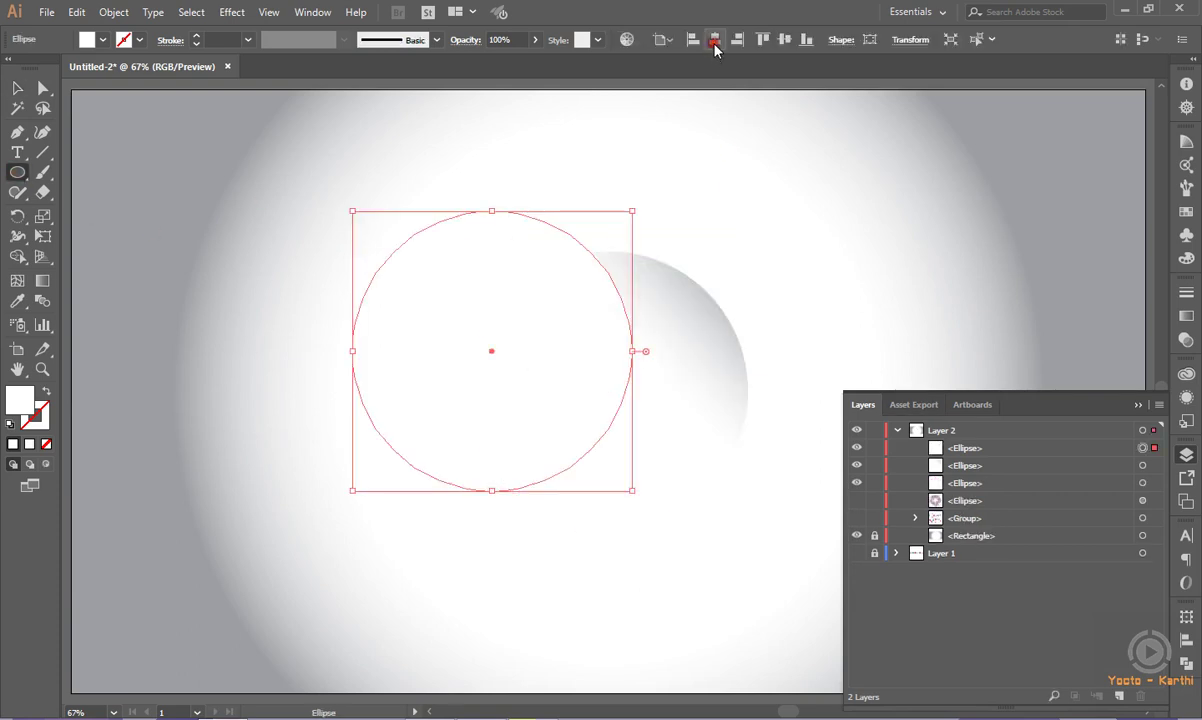
pyautogui.click(714, 41)
pyautogui.click(792, 46)
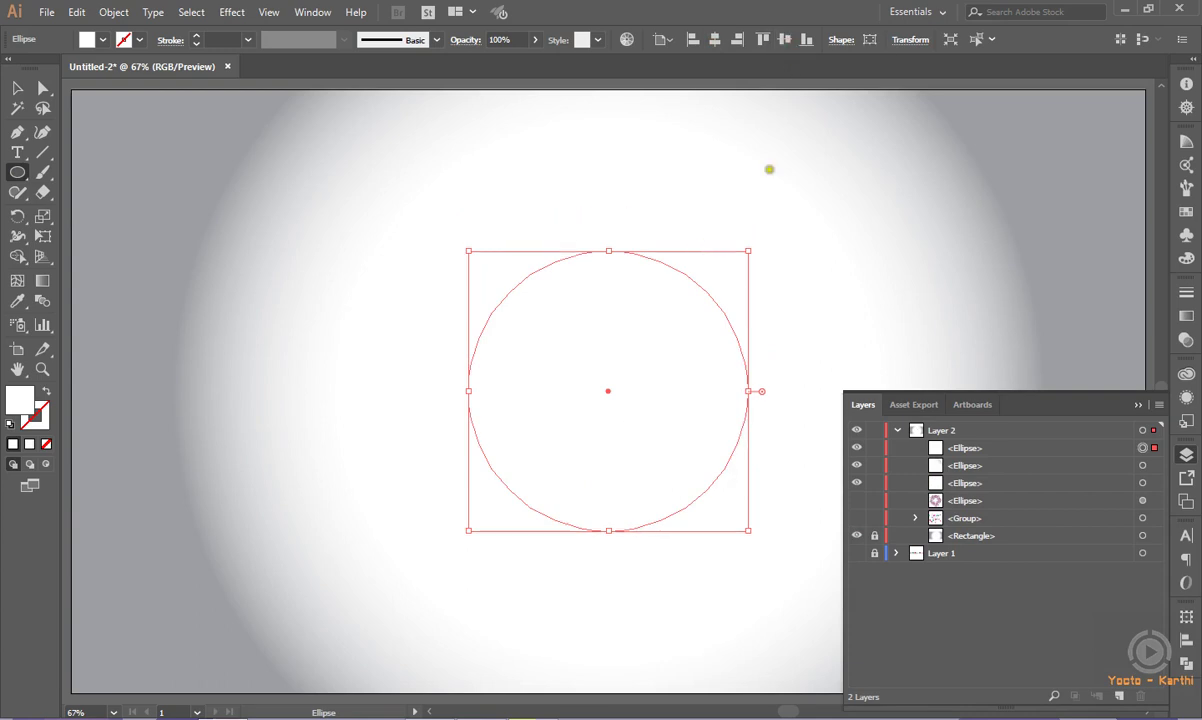
pyautogui.rightClick(606, 391)
pyautogui.moveTo(661, 288)
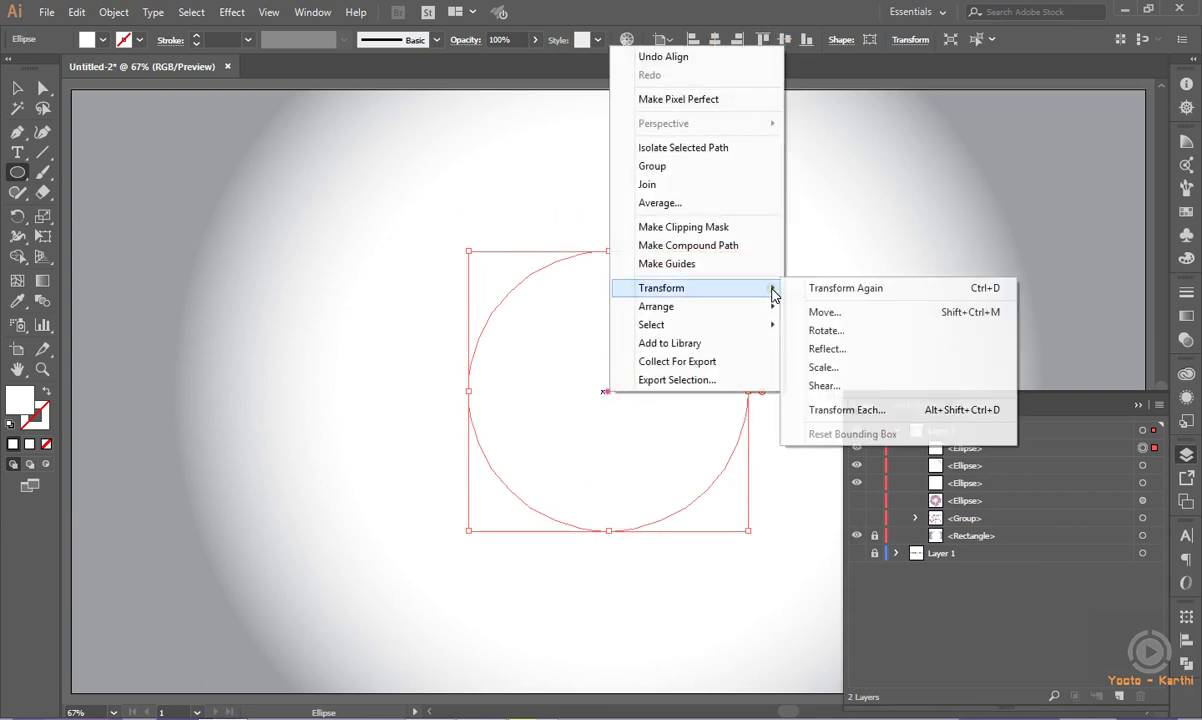
# Move the third circle -50 px horizontally and 50 px vertically, stacking it beneath the second ellipse
pyautogui.click(810, 313)
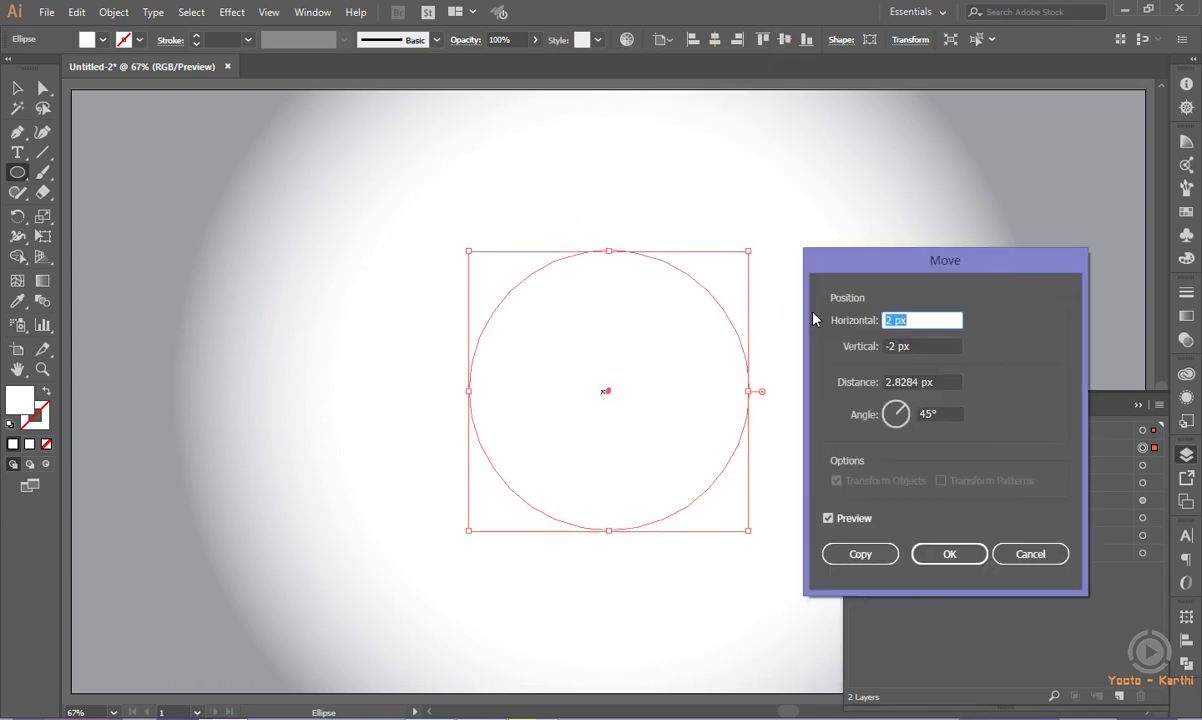
pyautogui.write('0')
pyautogui.press('Tab')
pyautogui.write('0')
pyautogui.hotkey('shift', 'Tab')
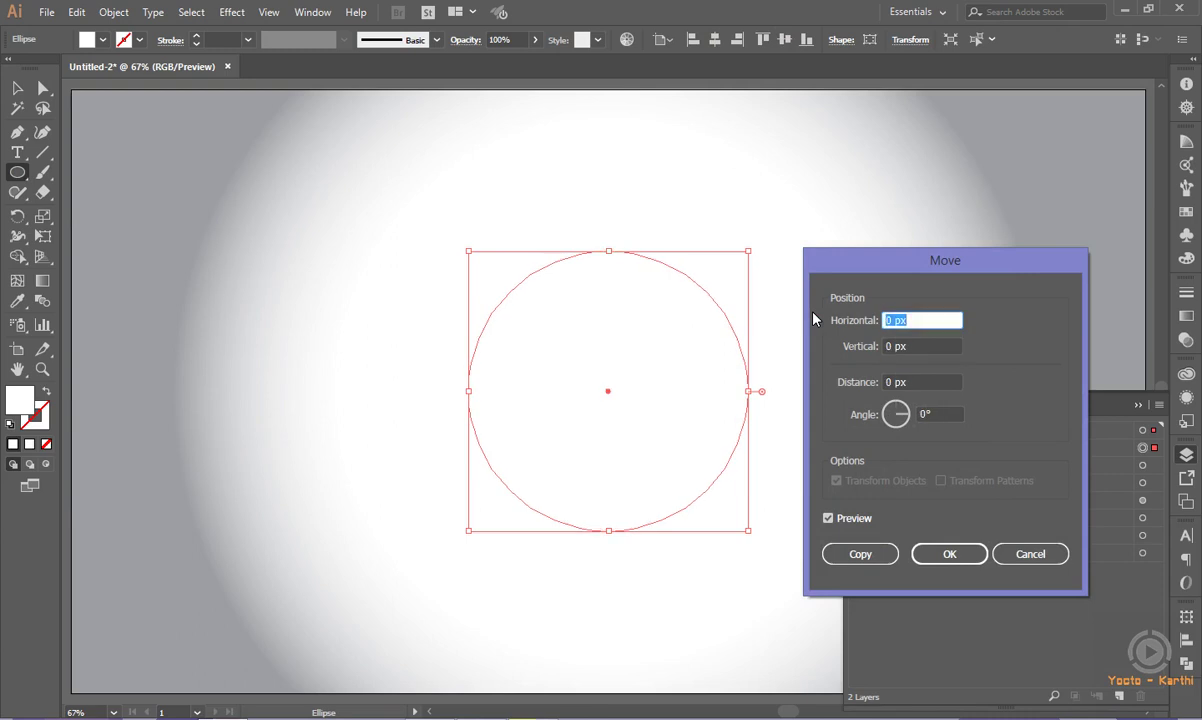
pyautogui.write('50')
pyautogui.press('Tab')
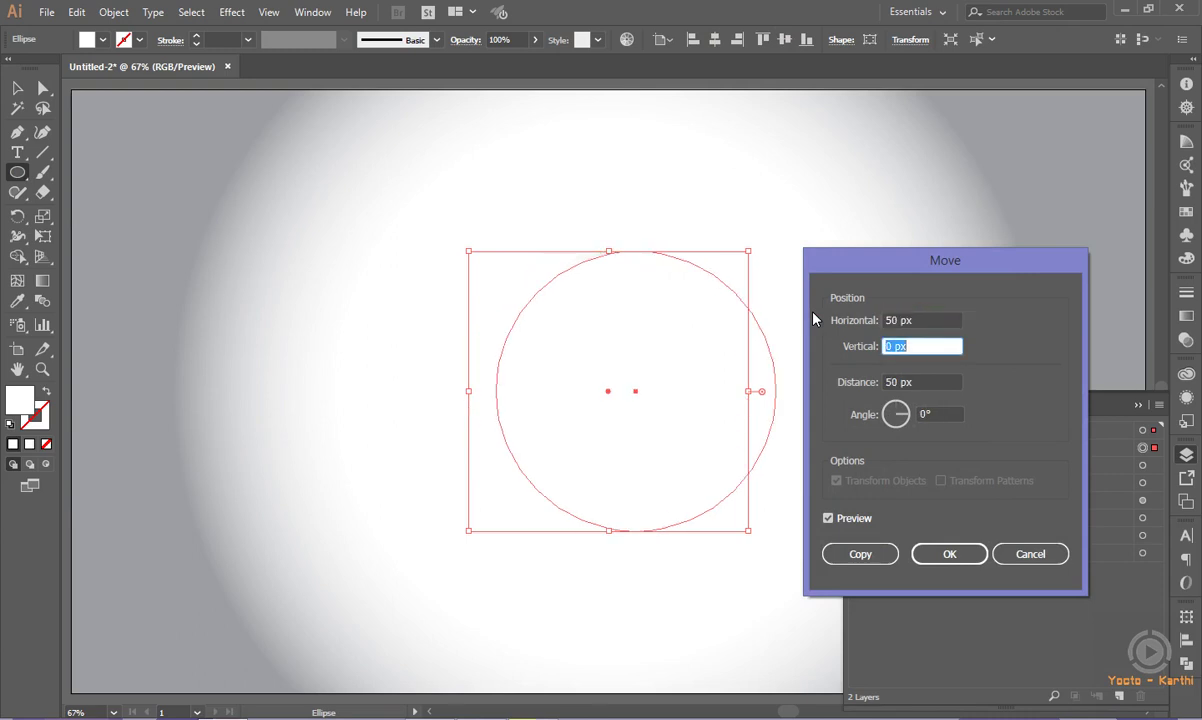
pyautogui.hotkey('shift', 'Tab')
pyautogui.write('-50')
pyautogui.press('Tab')
pyautogui.write('50')
pyautogui.press('Tab')
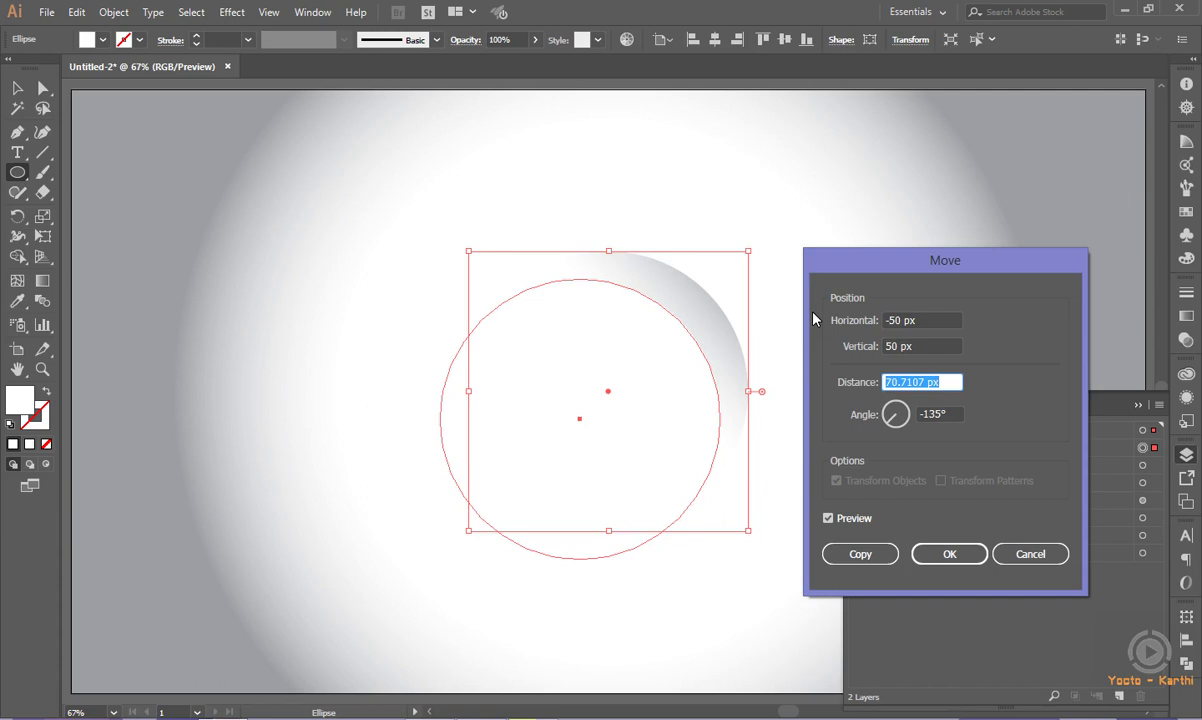
pyautogui.click(945, 557)
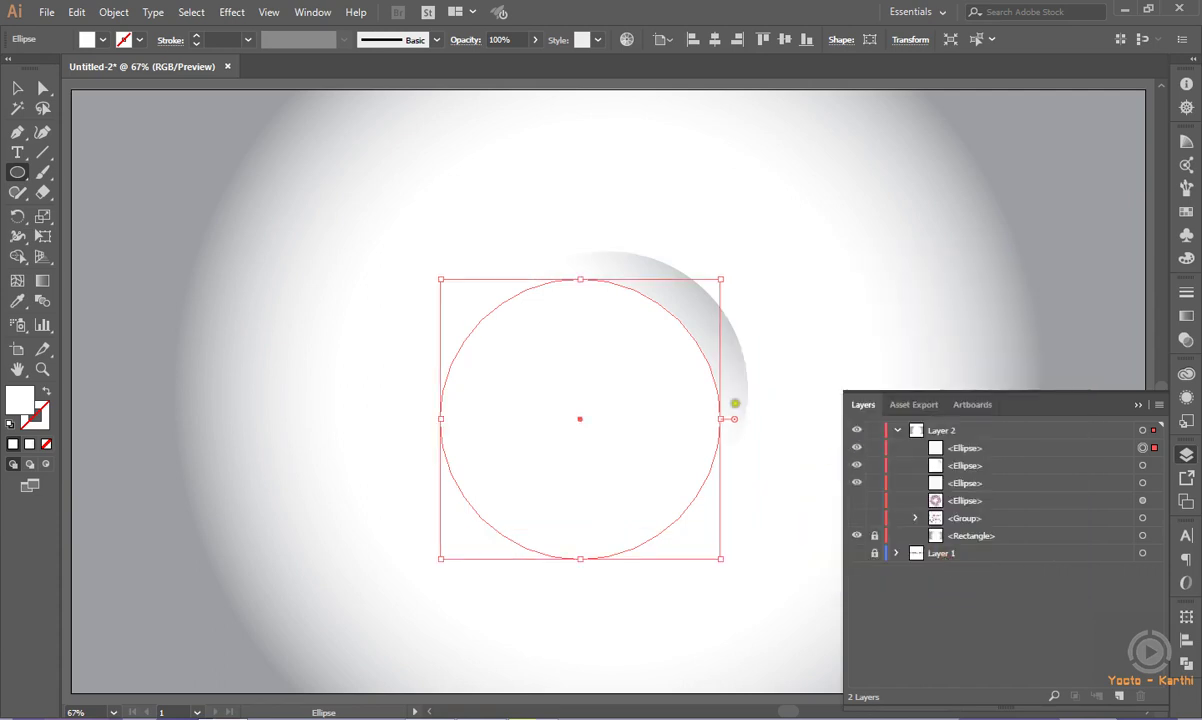
pyautogui.moveTo(1012, 447); pyautogui.dragTo(1010, 483)
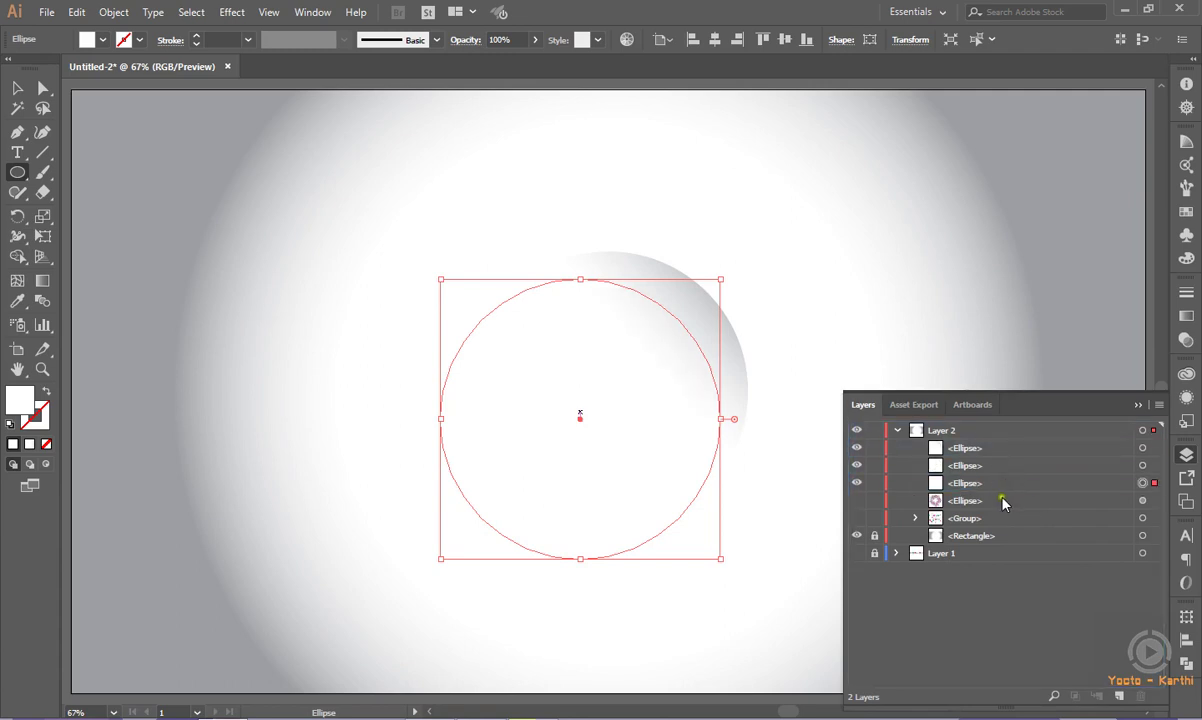
# Give the offset circle a radial gradient with a dark grey #414042 left stop
pyautogui.click(15, 90)
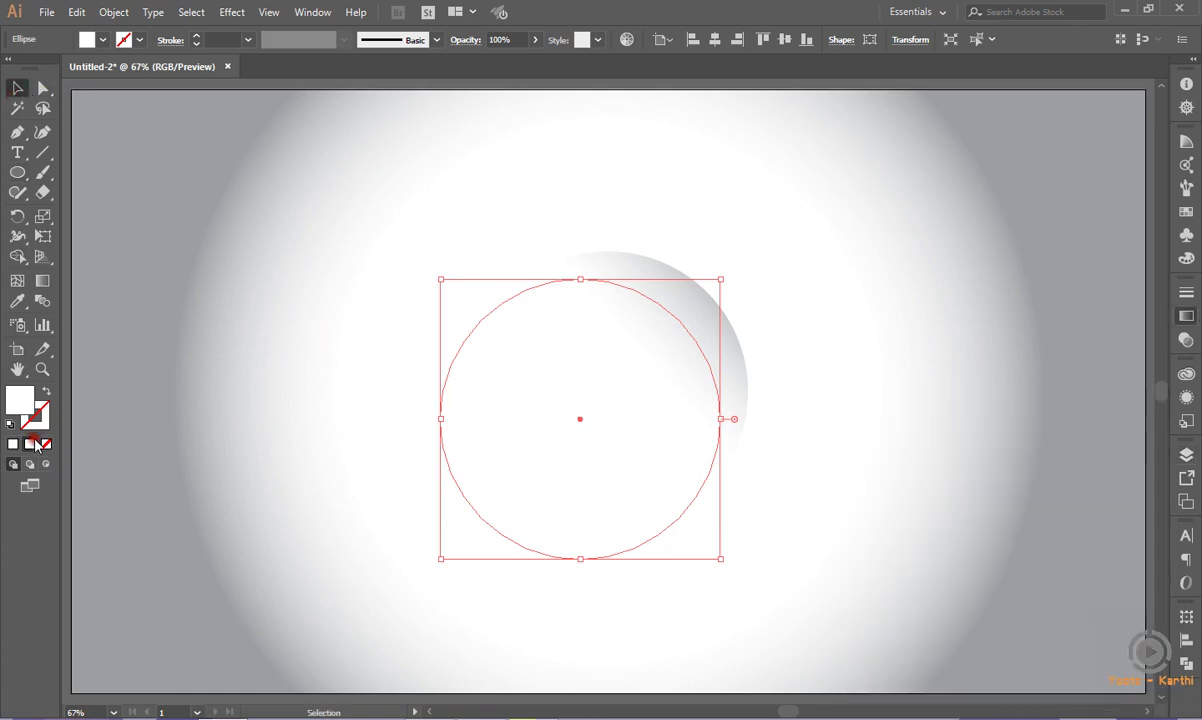
pyautogui.click(32, 444)
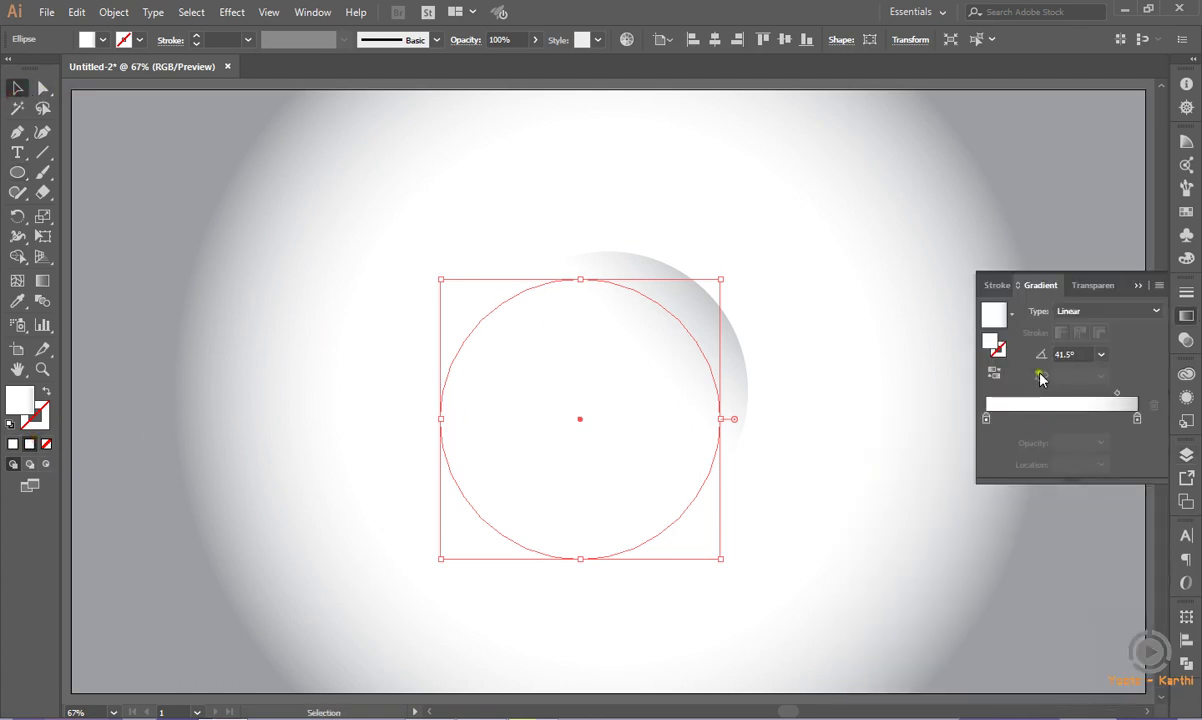
pyautogui.click(1080, 311)
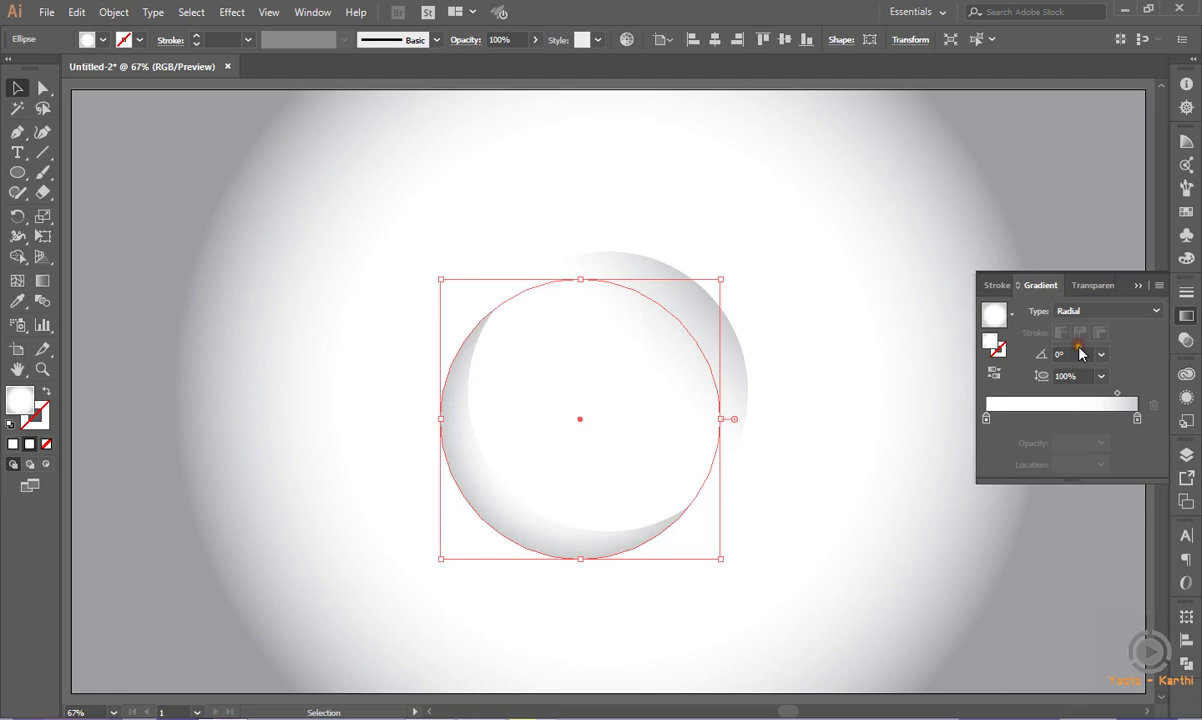
pyautogui.doubleClick(986, 418)
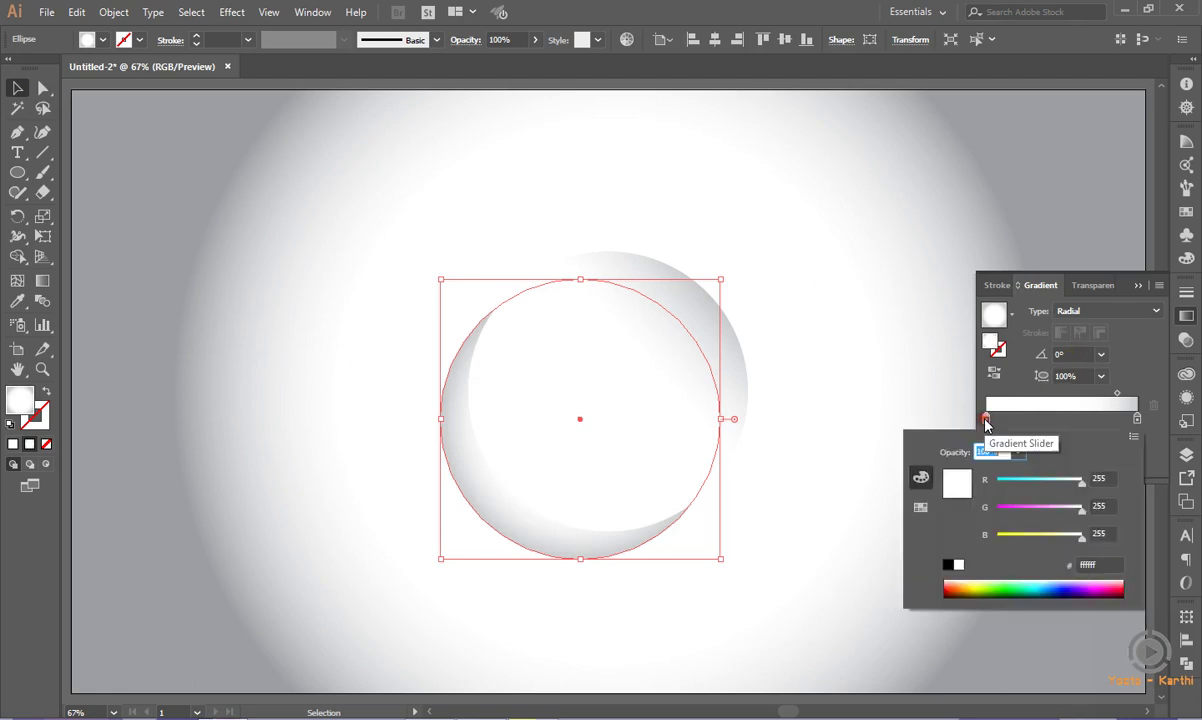
pyautogui.click(1100, 566)
pyautogui.press('BackSpace')
pyautogui.write('414042')
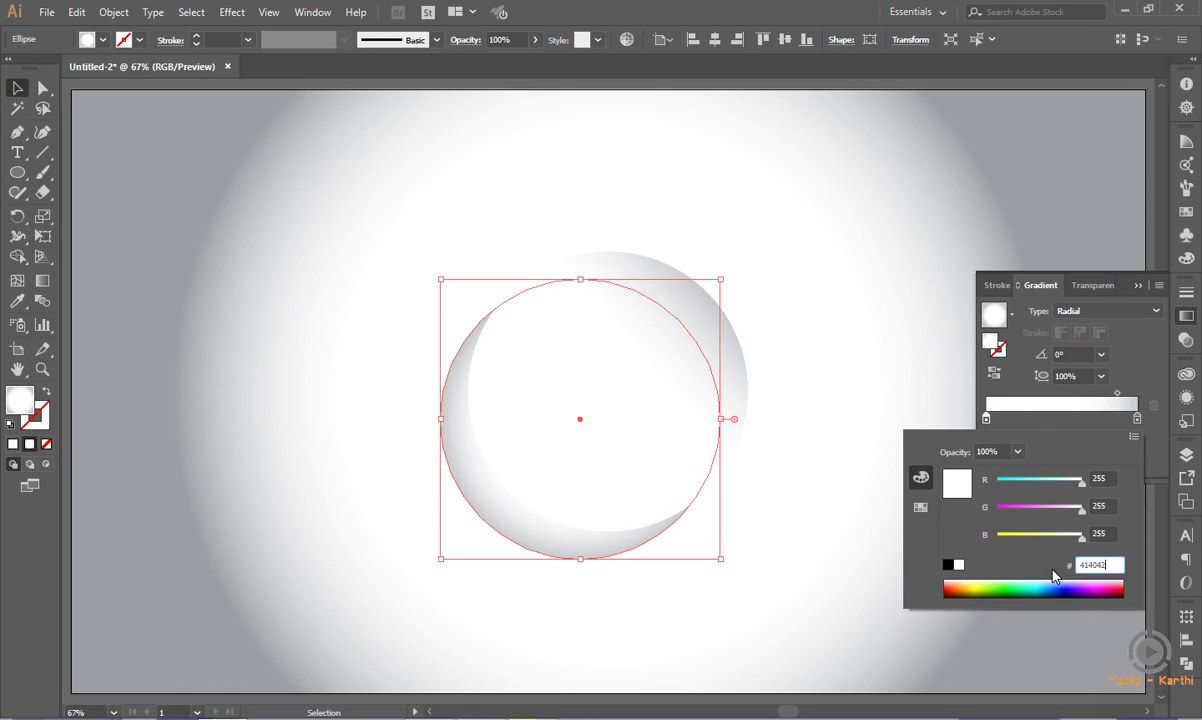
pyautogui.press('Return')
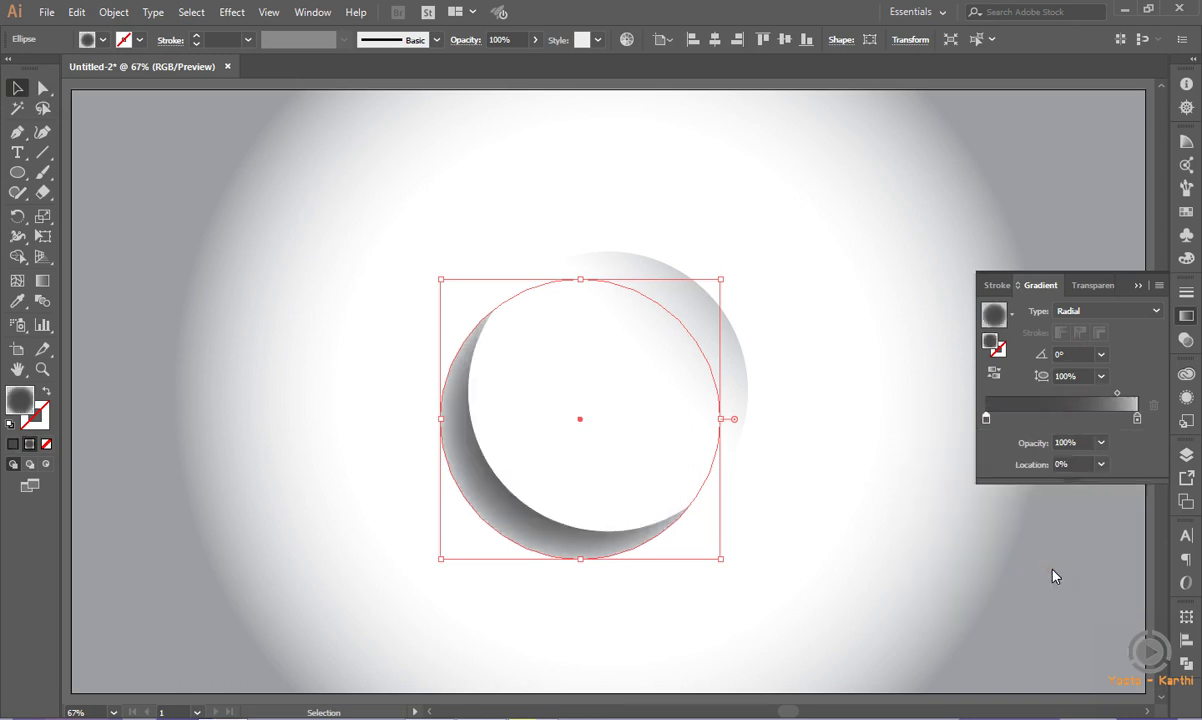
# Make the right gradient stop white and set the midpoint location to 70%
pyautogui.doubleClick(1135, 418)
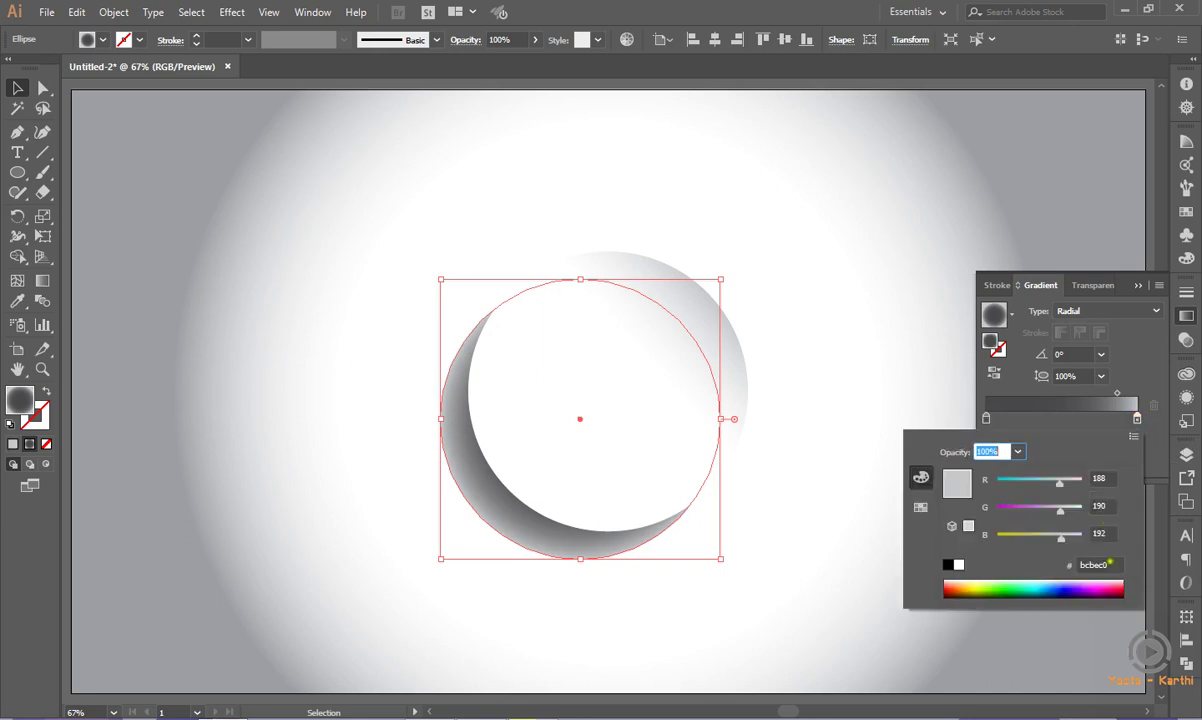
pyautogui.hotkey('shift', 'Tab')
pyautogui.write('ffffff')
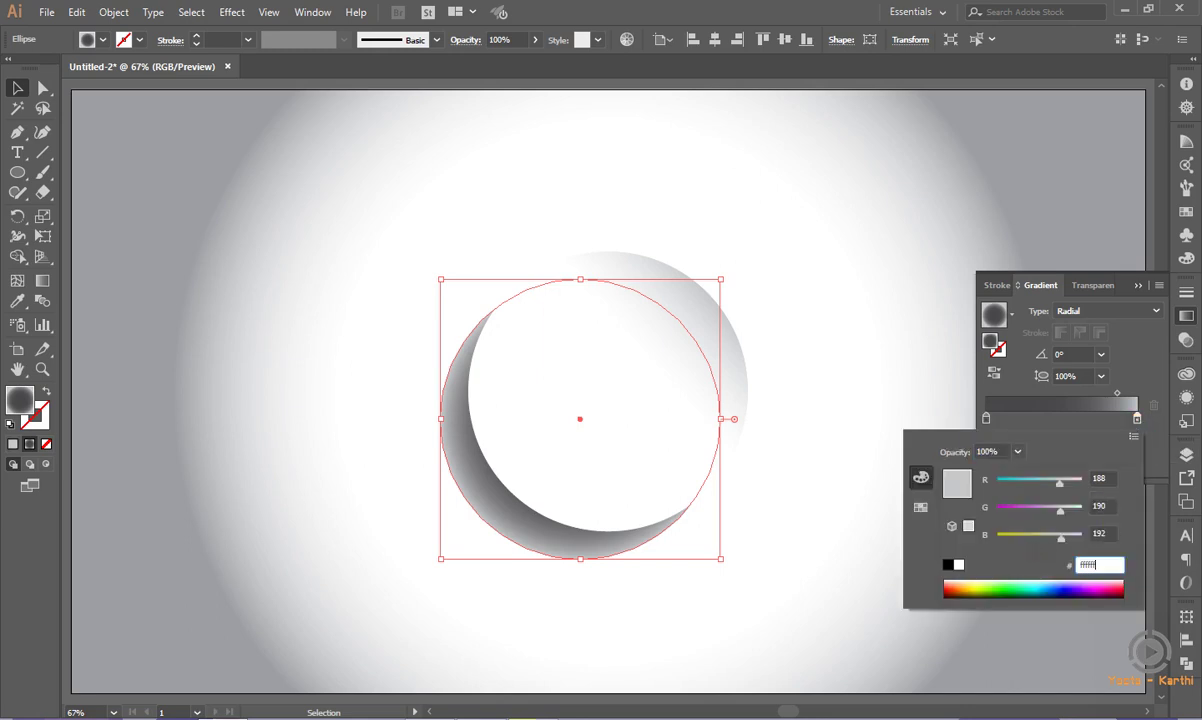
pyautogui.press('Return')
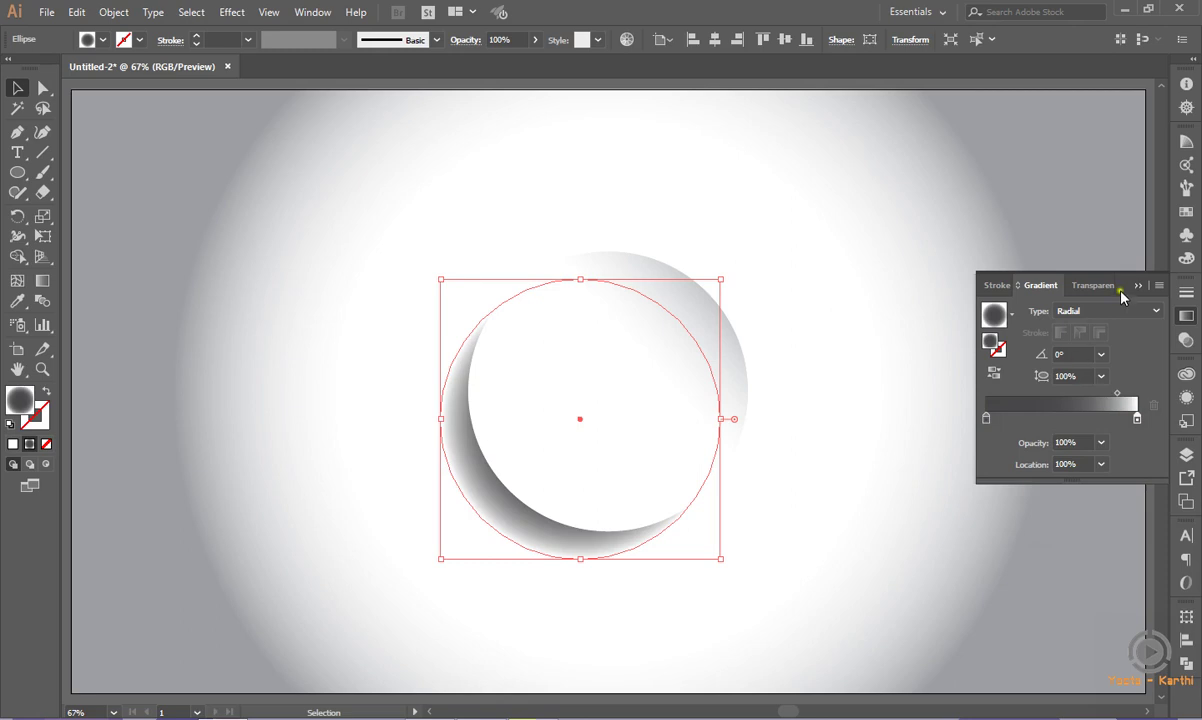
pyautogui.click(1117, 393)
pyautogui.click(1060, 464)
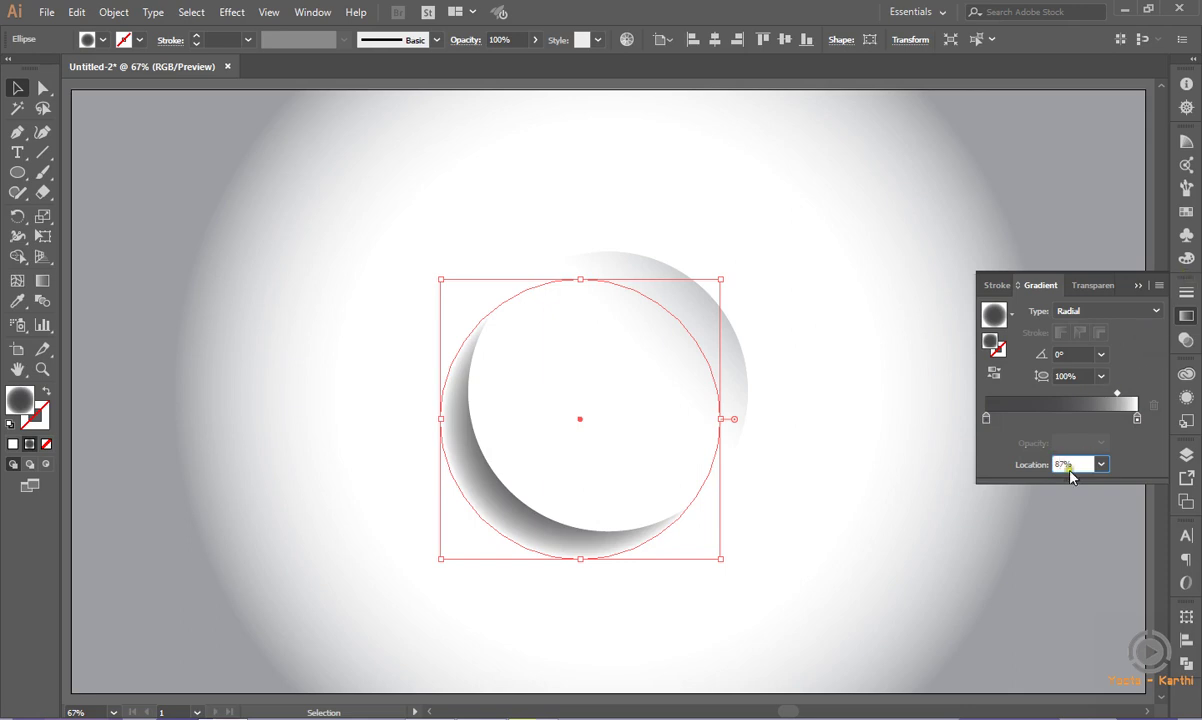
pyautogui.press('Down')
pyautogui.write('75')
pyautogui.press('Return')
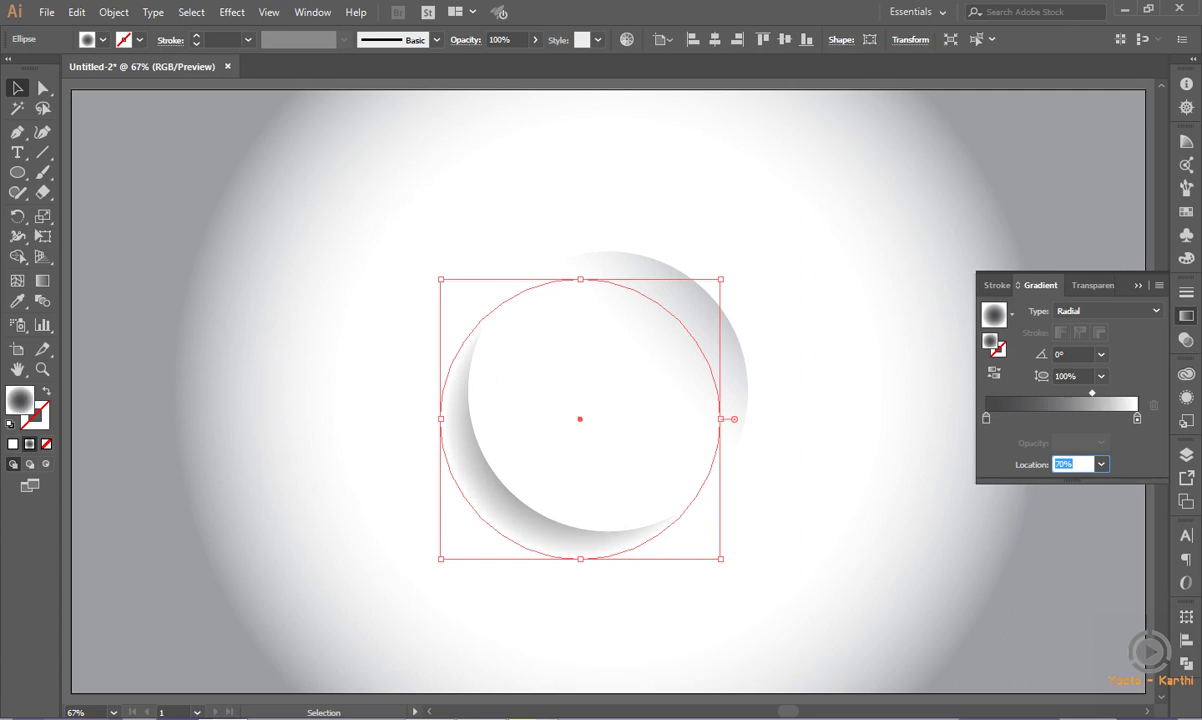
pyautogui.press('Return')
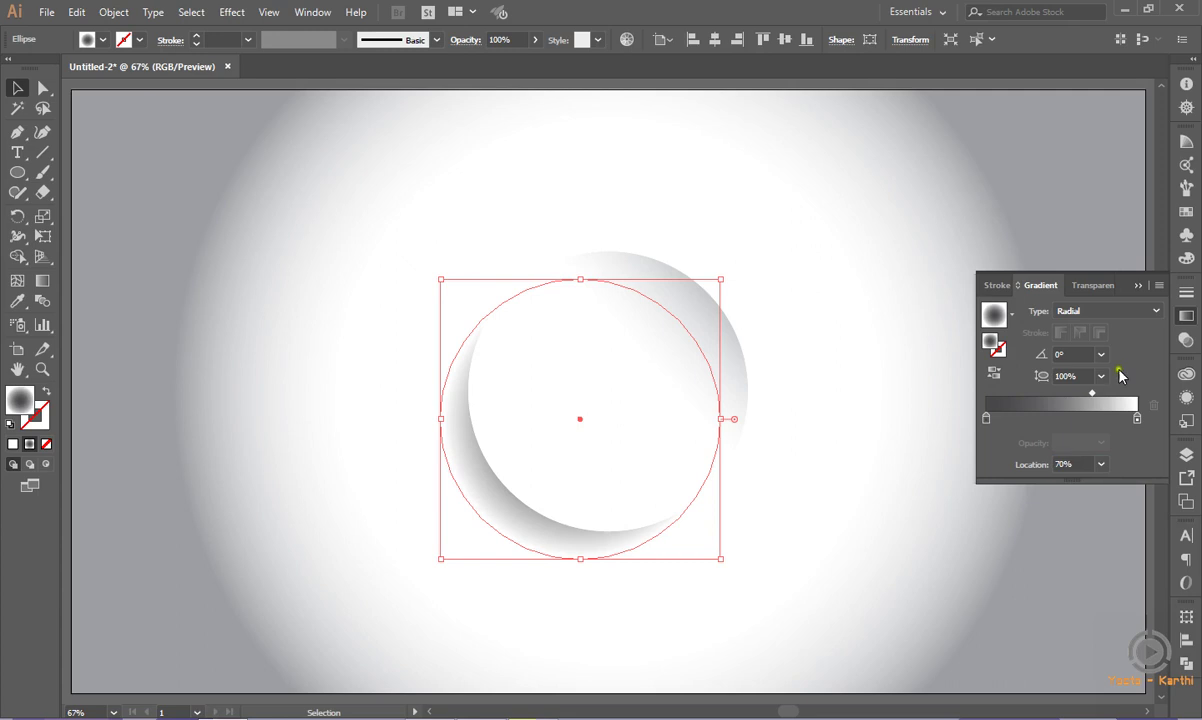
pyautogui.click(1186, 340)
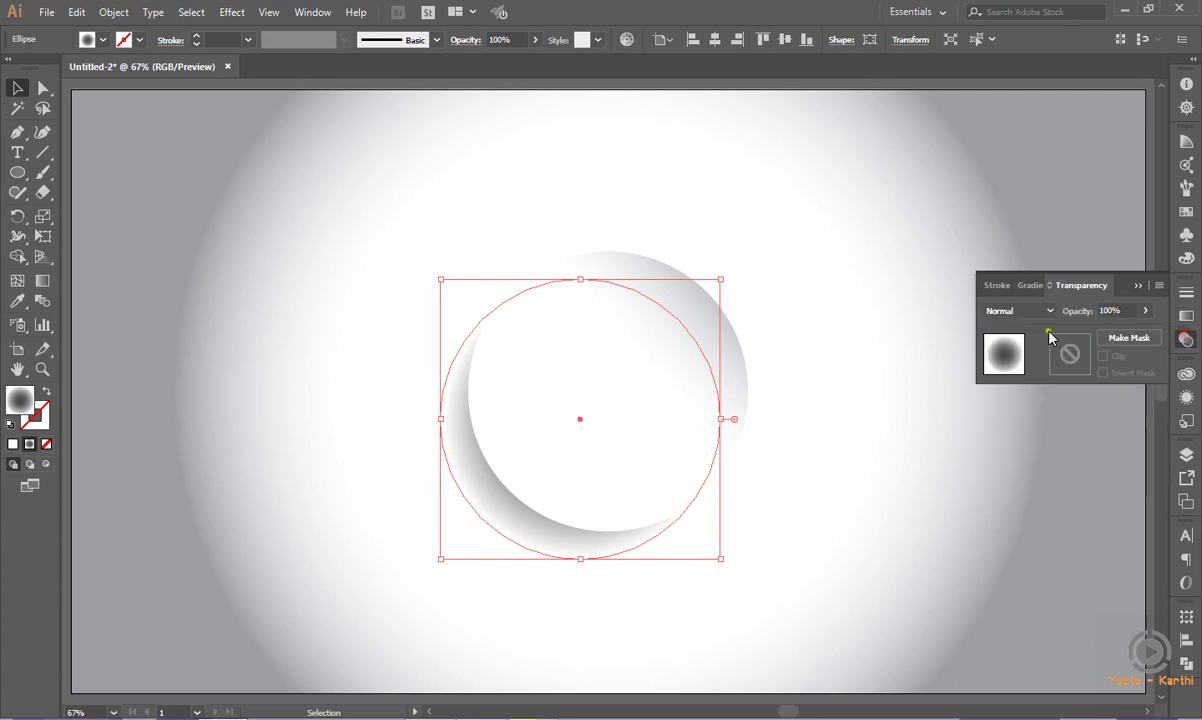
# Set the shadow circle to Multiply blending and turn the confetti Group's visibility back on
pyautogui.click(1035, 311)
pyautogui.click(1037, 368)
pyautogui.click(290, 219)
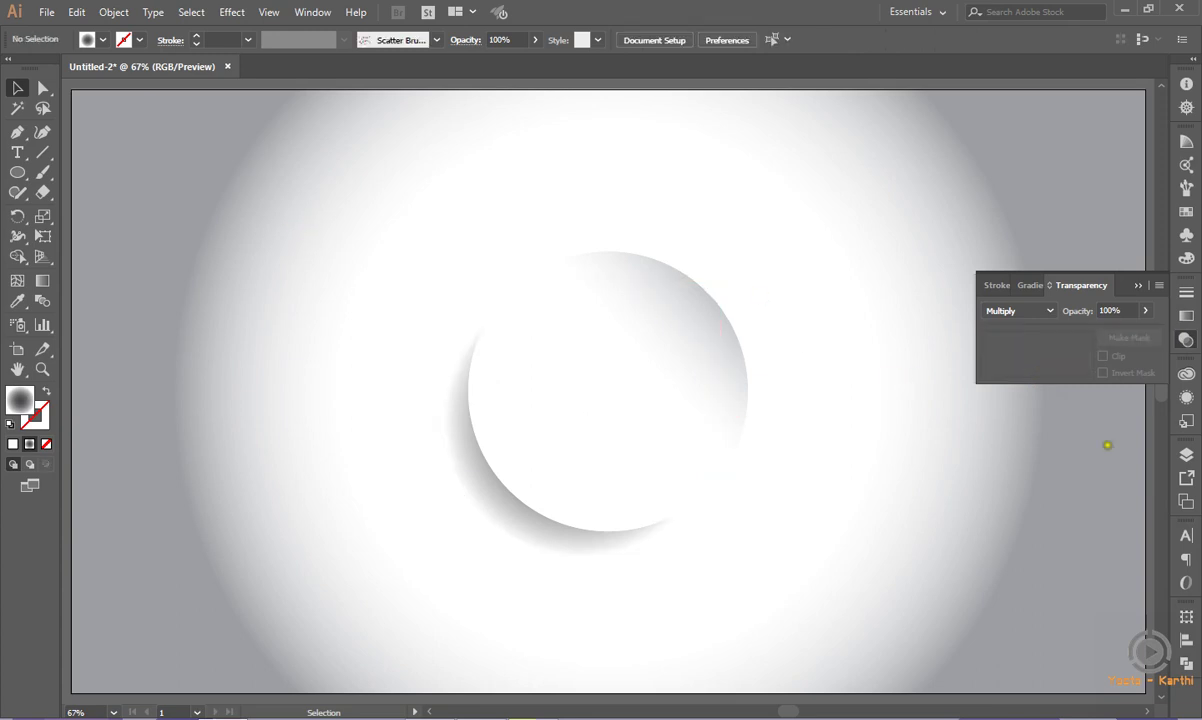
pyautogui.click(1187, 456)
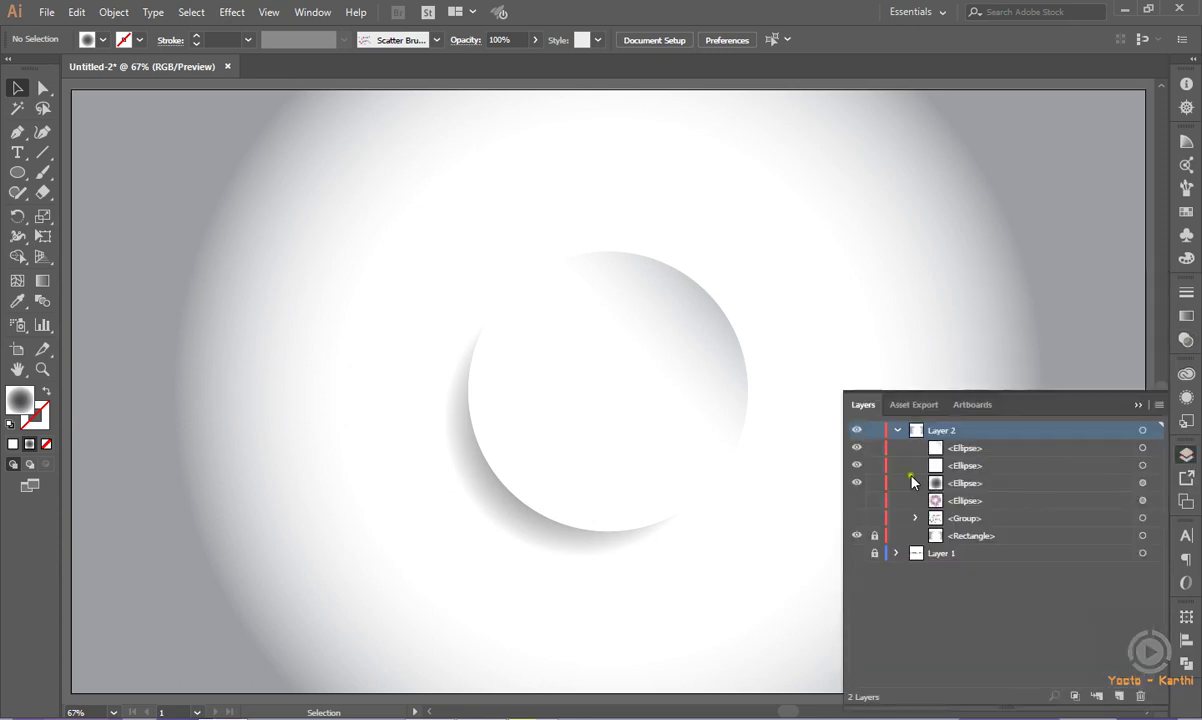
pyautogui.click(855, 517)
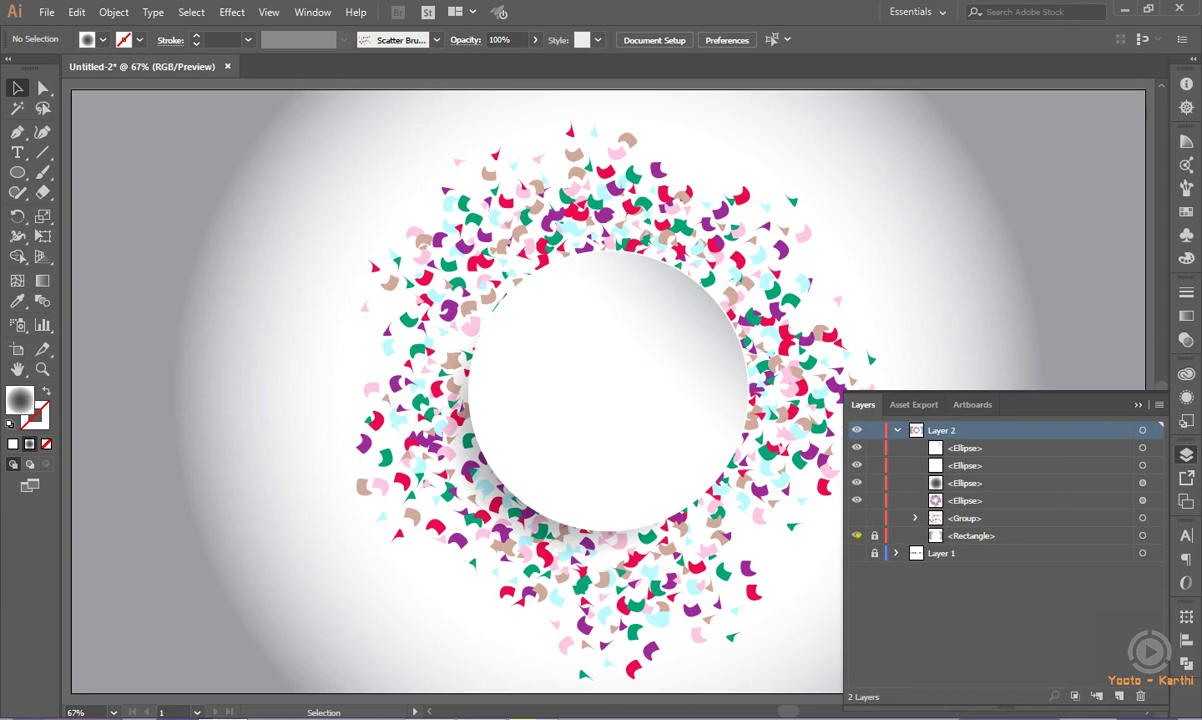
pyautogui.click(856, 535)
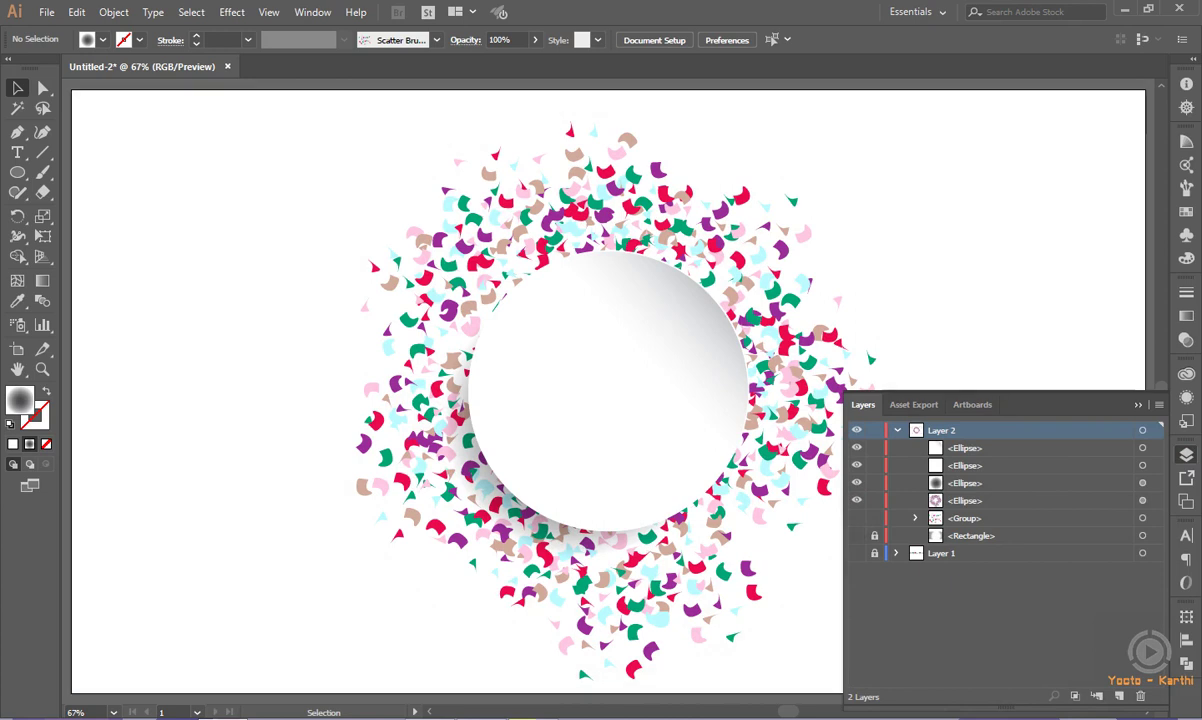
pyautogui.click(856, 535)
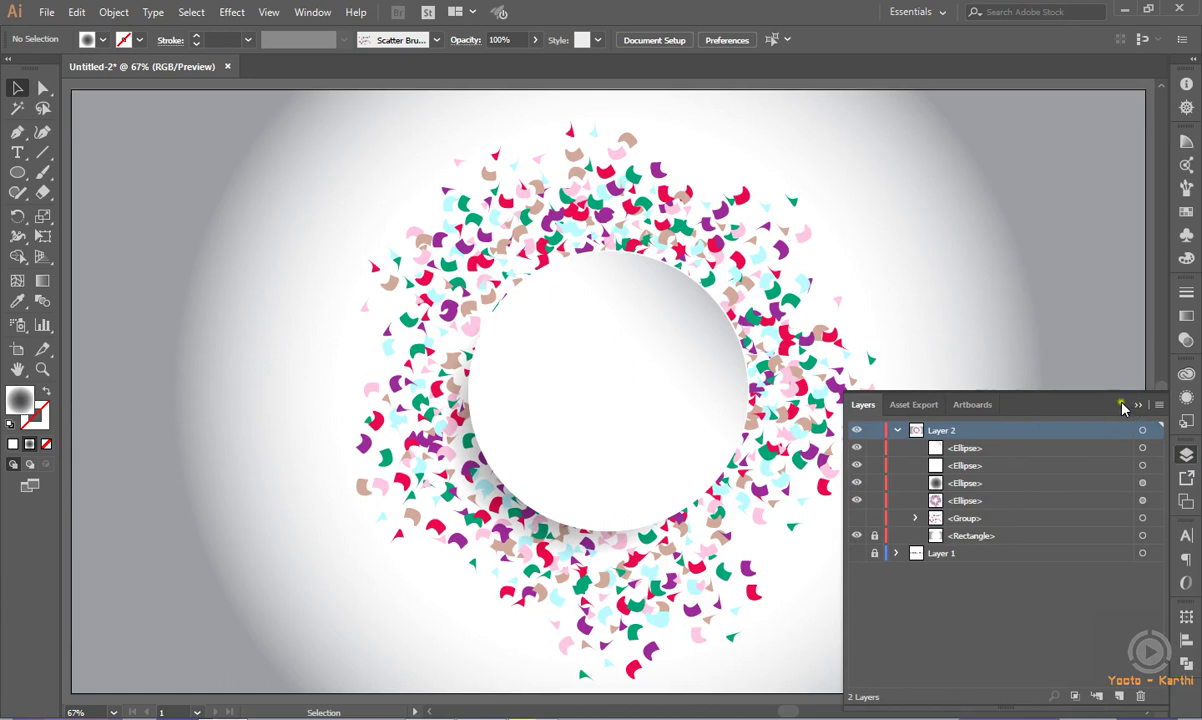
# Collapse Layer 2 and add a new empty Layer 3 at the top of the layer stack
pyautogui.click(897, 430)
pyautogui.click(1117, 697)
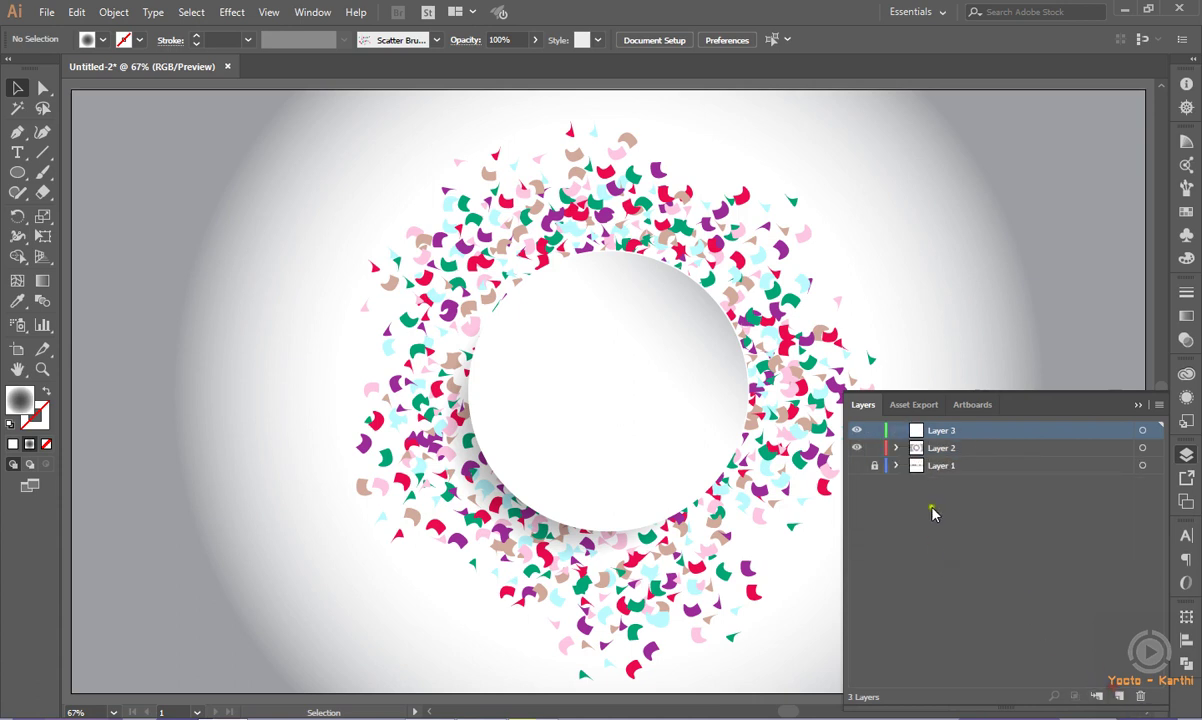
pyautogui.click(955, 448)
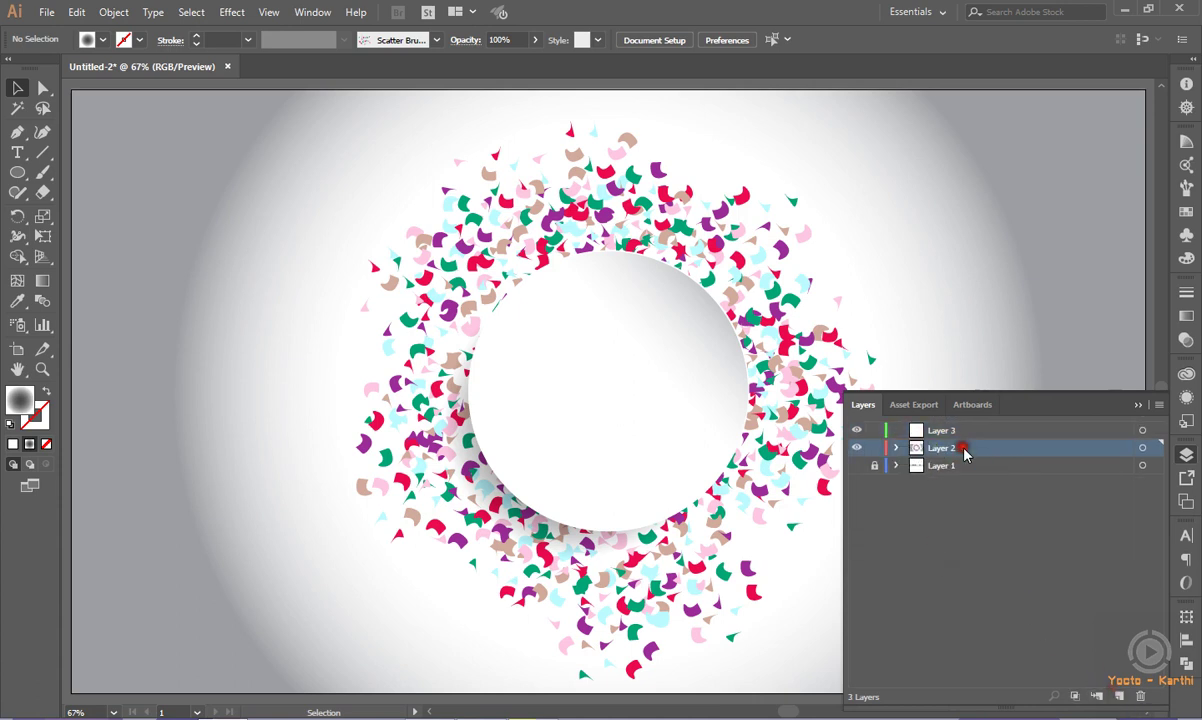
pyautogui.click(1137, 404)
pyautogui.click(17, 152)
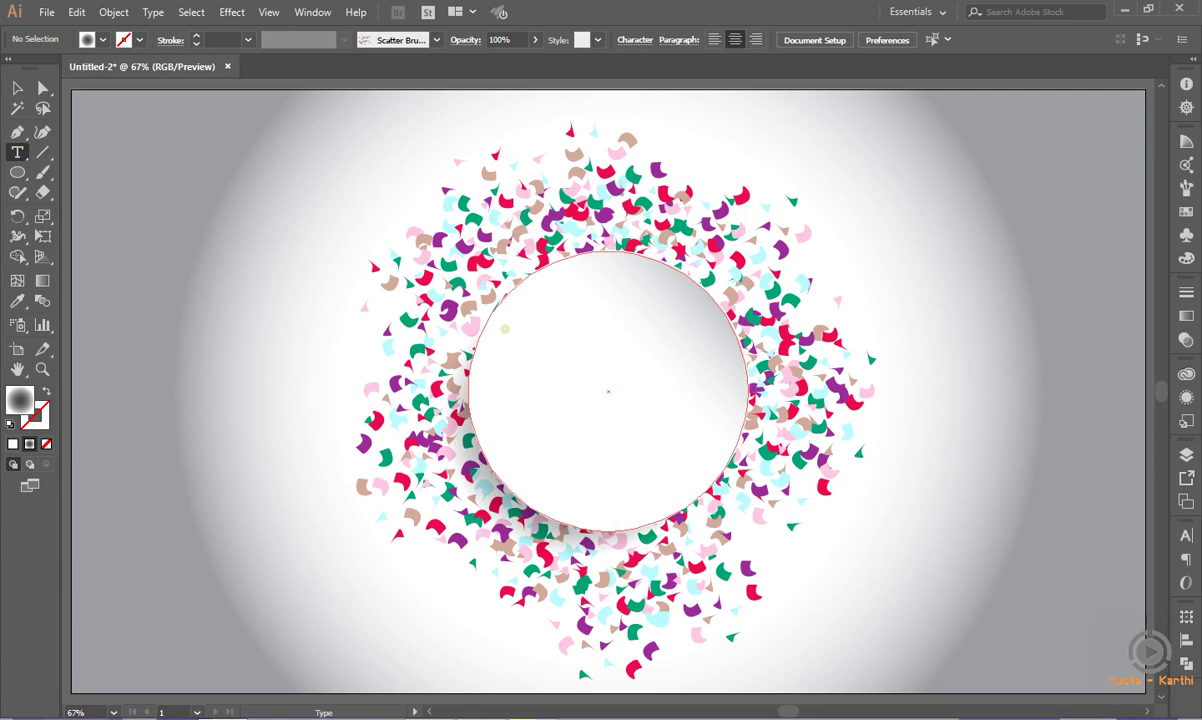
# Draw a text area inside the white disc and replace the placeholder with 'Happy Birthday To You...'
pyautogui.moveTo(510, 328)
pyautogui.mouseDown()
pyautogui.moveTo(717, 429)
pyautogui.moveTo(703, 425)
pyautogui.mouseUp()
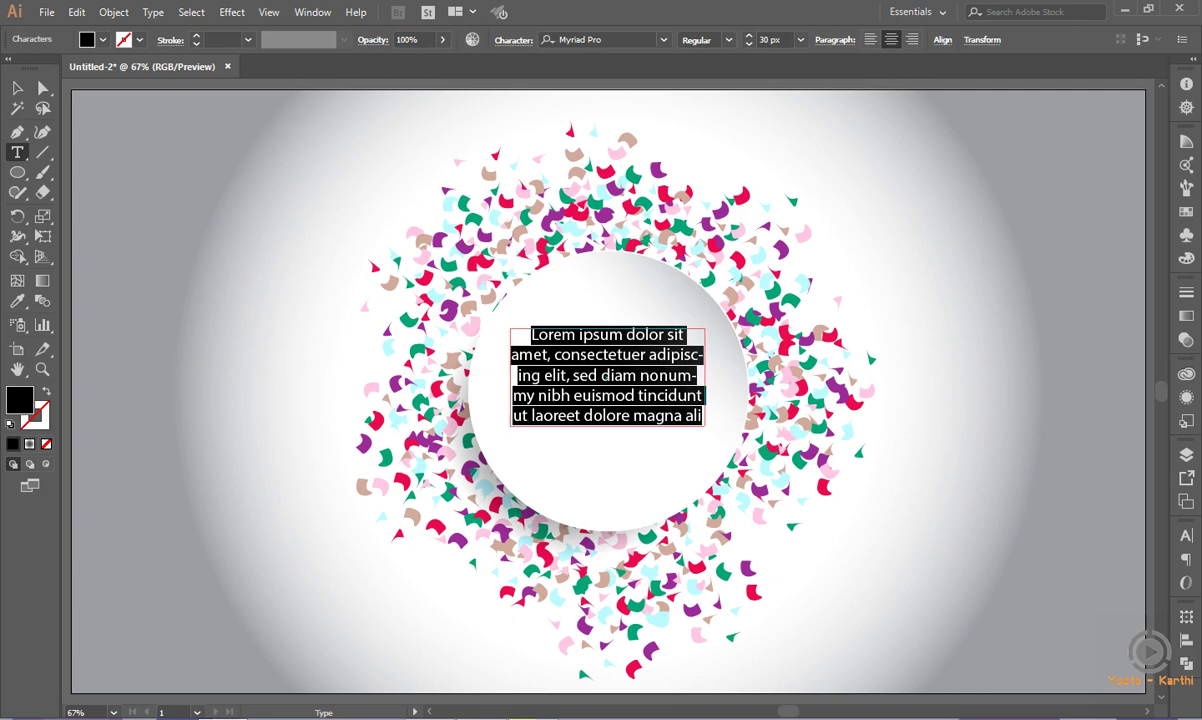
pyautogui.press('BackSpace')
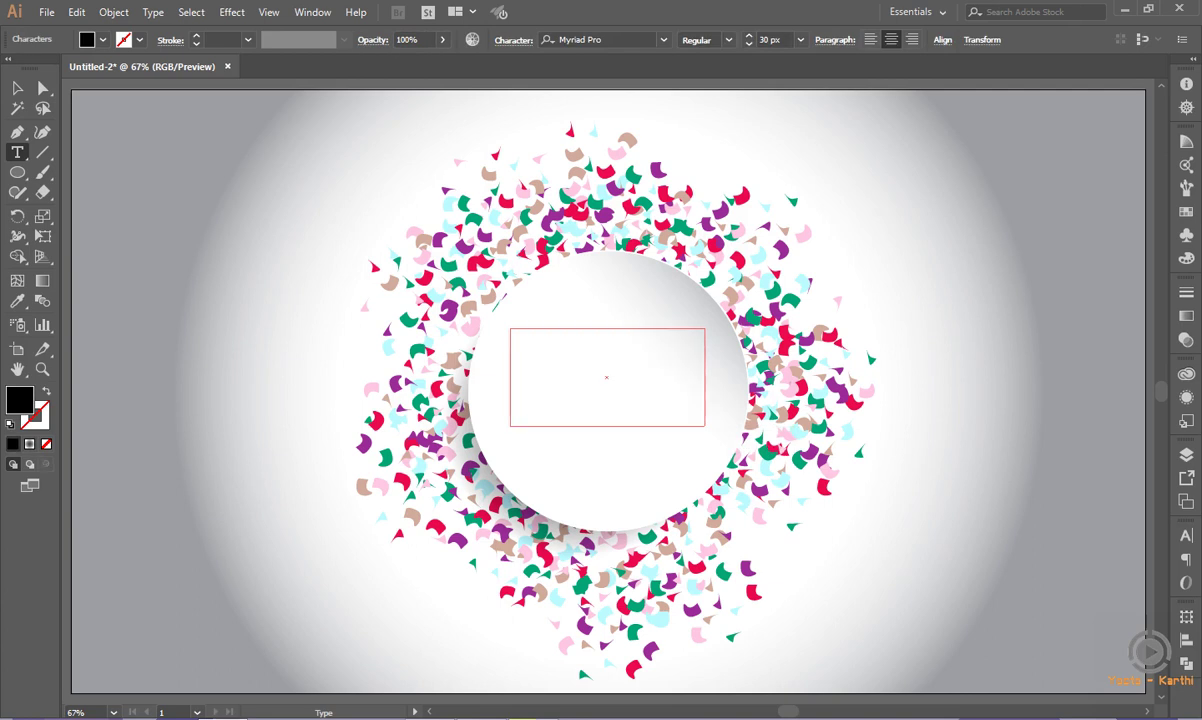
pyautogui.write('Happy Birthday ')
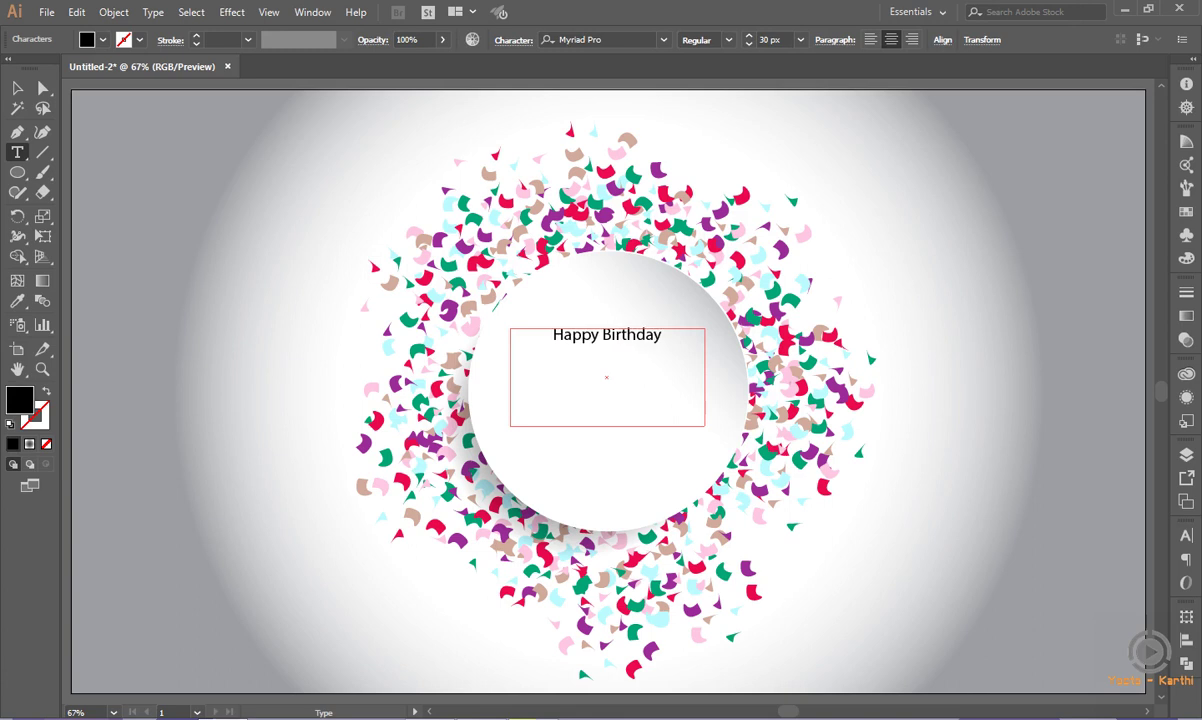
pyautogui.write('To ')
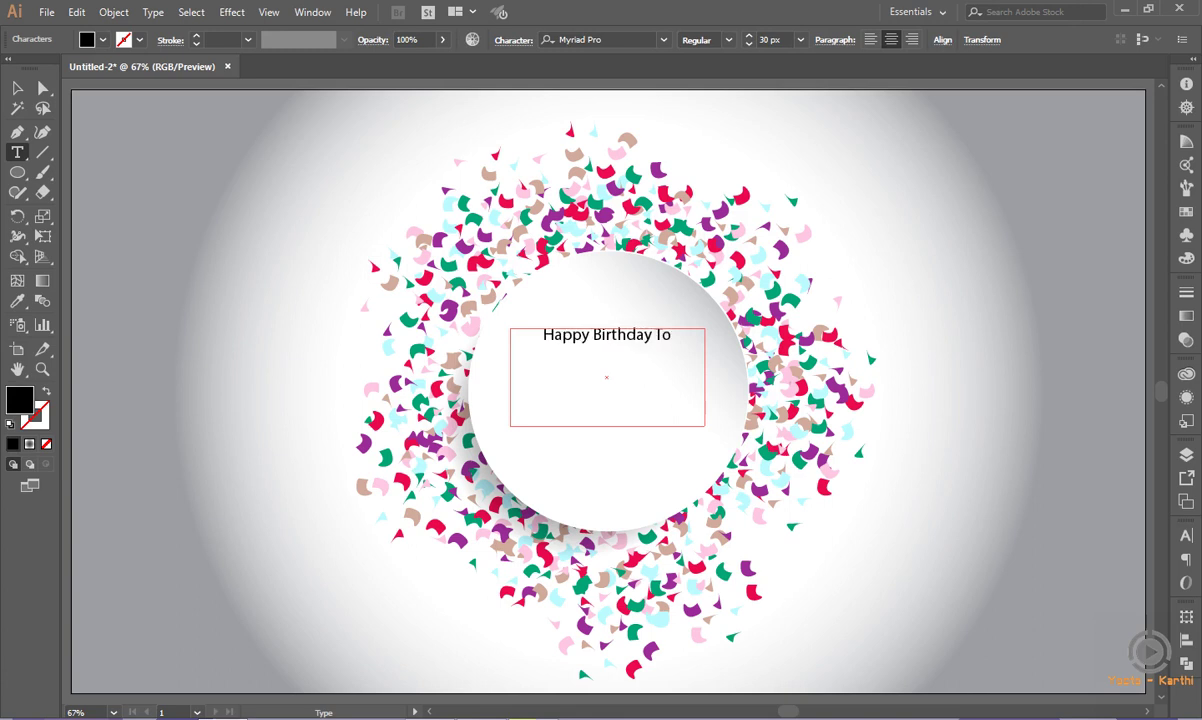
pyautogui.write('You...')
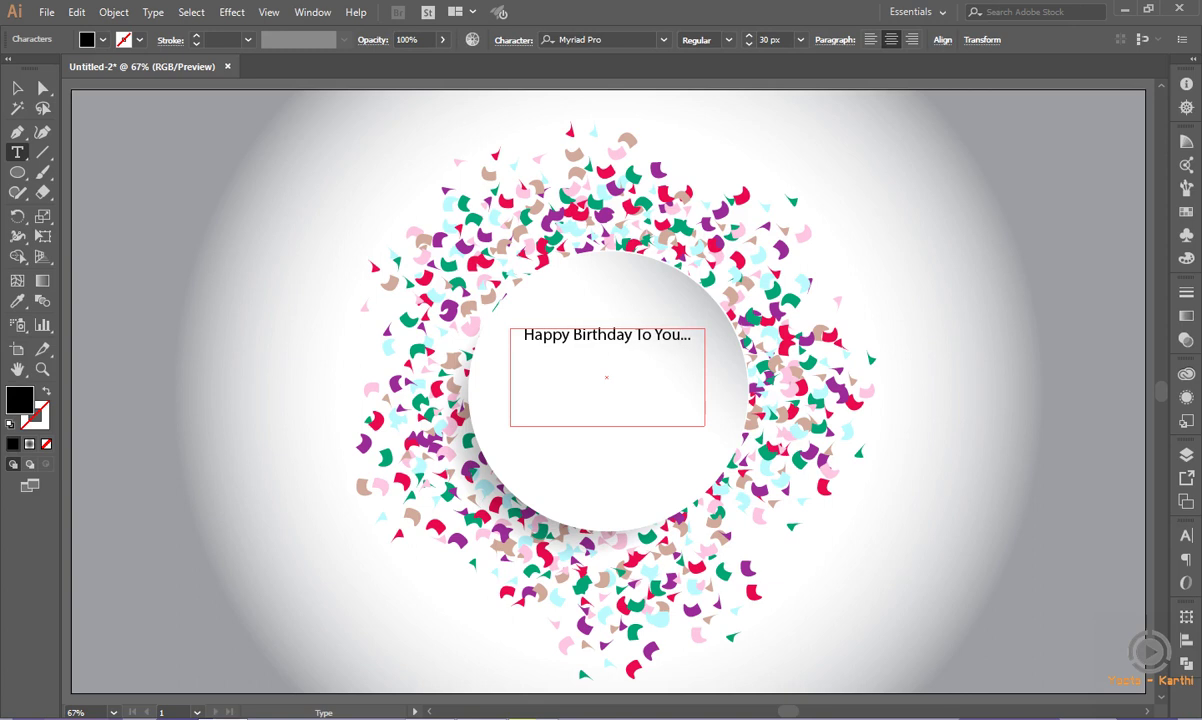
pyautogui.hotkey('ctrl', 'a')
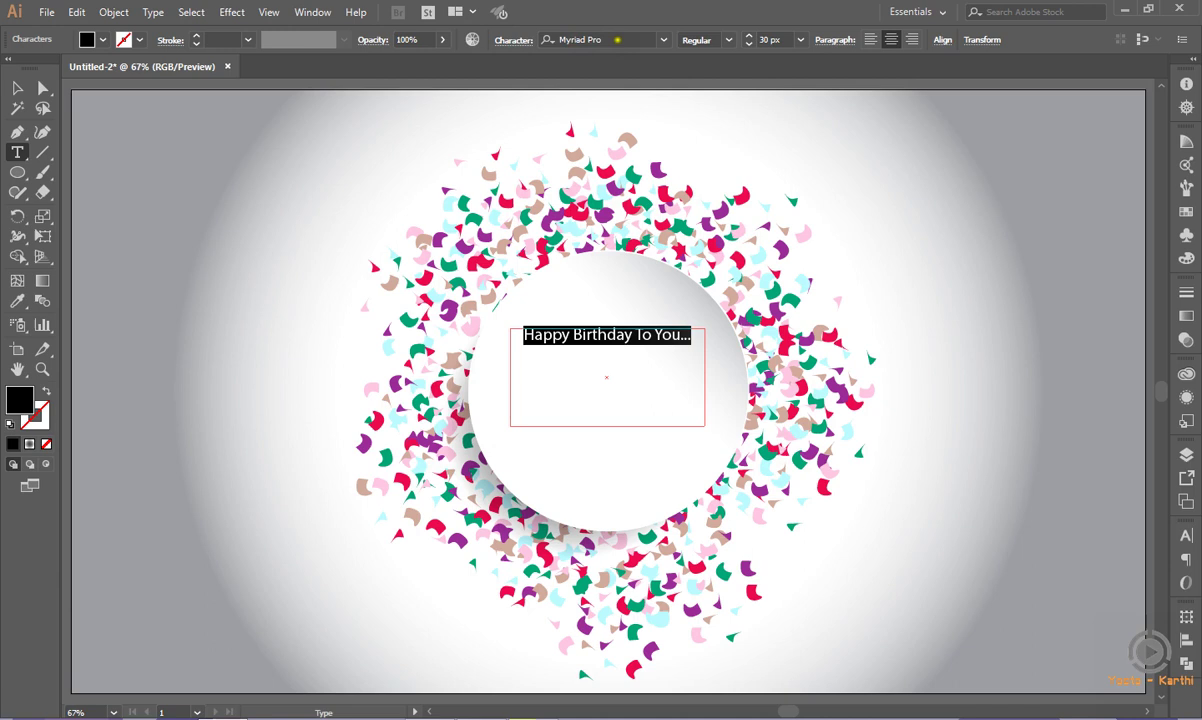
pyautogui.click(663, 40)
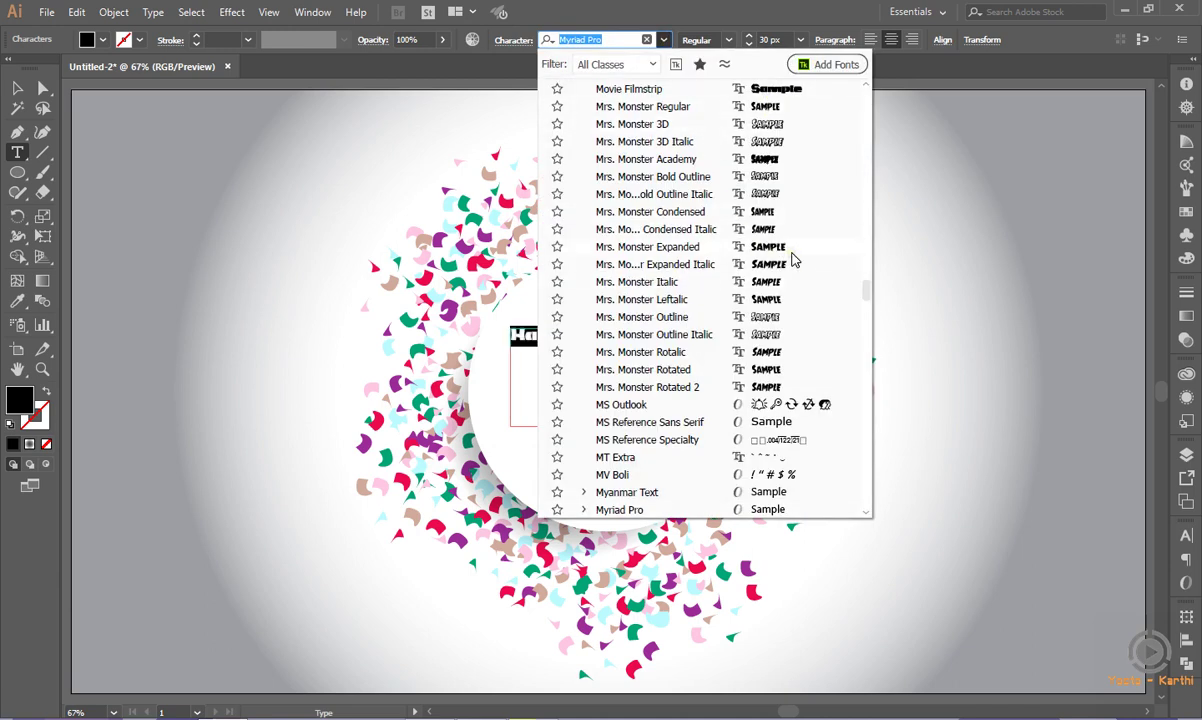
# Scroll the font list and set the greeting's font to Pacifico
pyautogui.scroll(5, 830, 290)
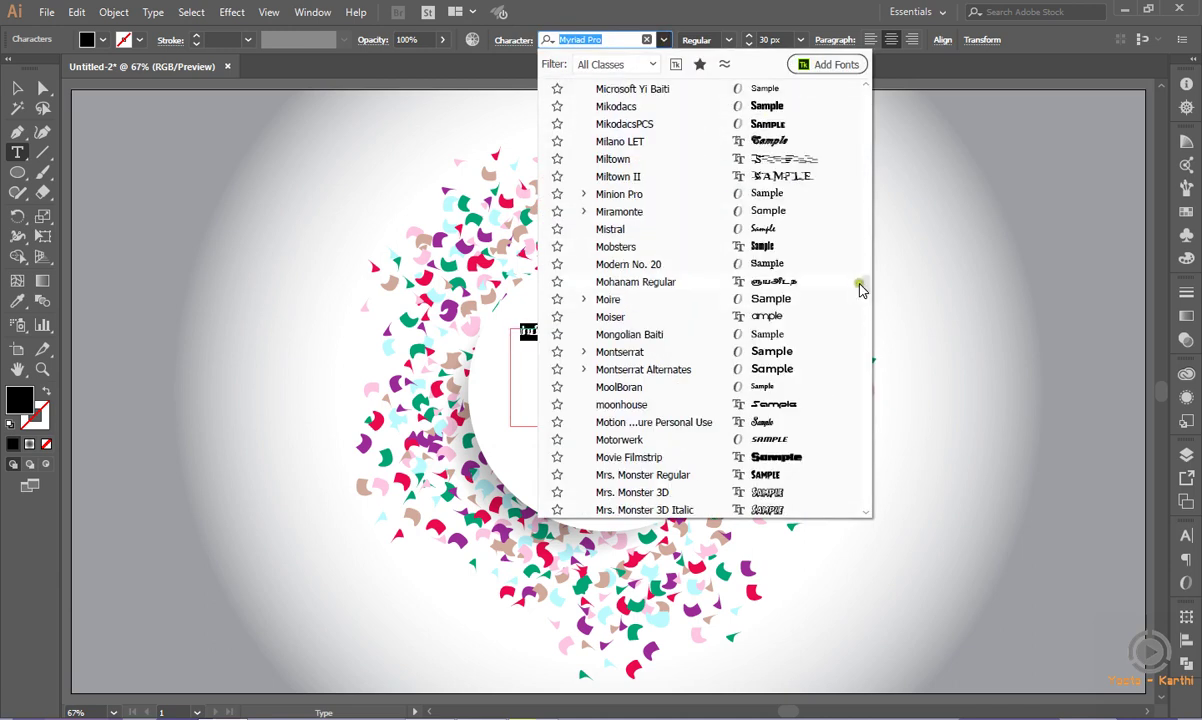
pyautogui.moveTo(858, 288); pyautogui.dragTo(862, 330)
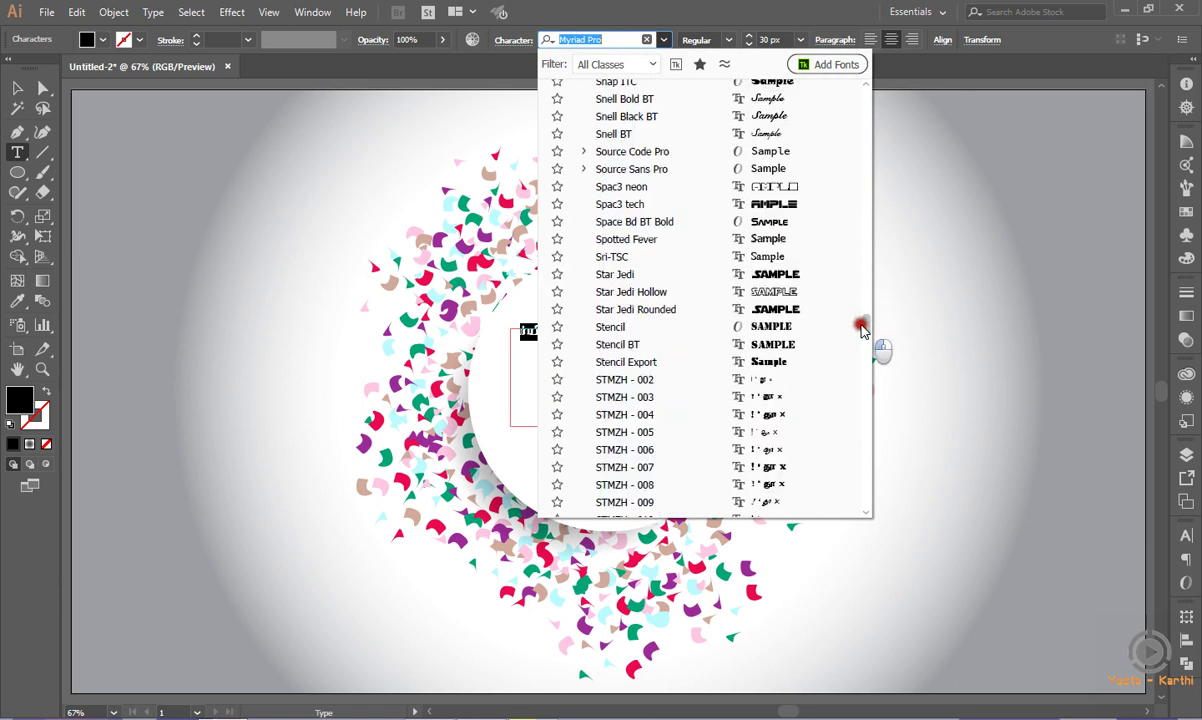
pyautogui.scroll(4, 824, 298)
pyautogui.scroll(6, 824, 298)
pyautogui.scroll(6, 825, 302)
pyautogui.scroll(4, 824, 301)
pyautogui.scroll(5, 824, 301)
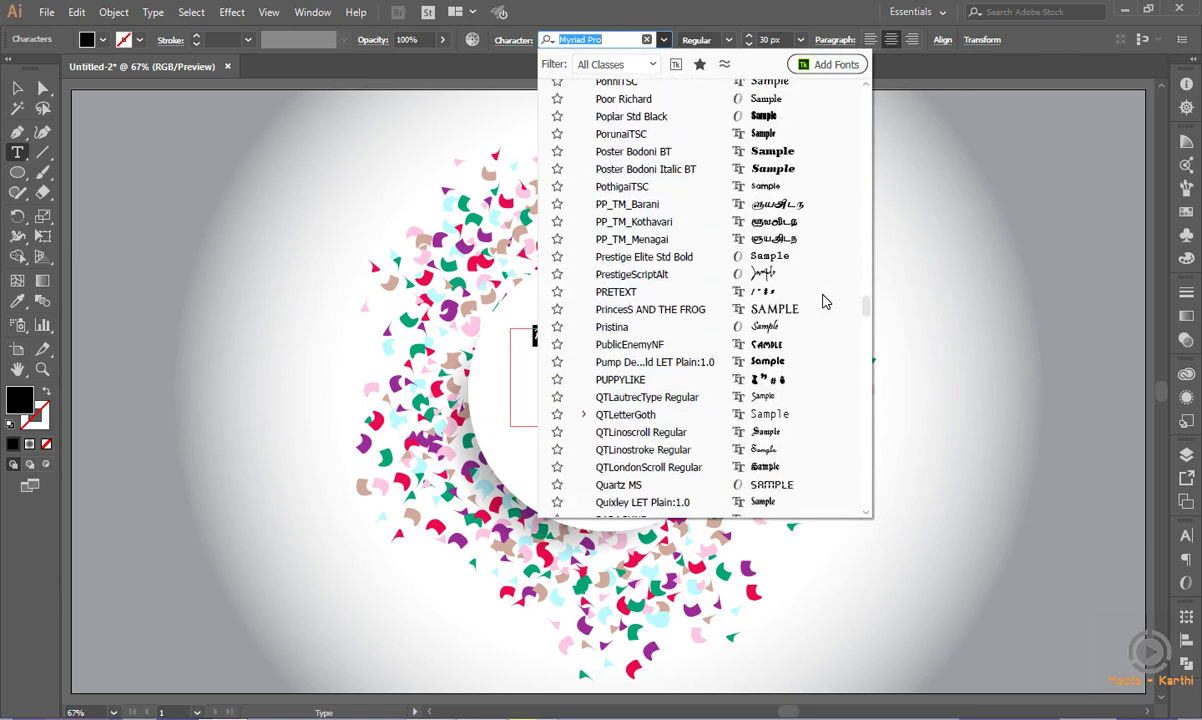
pyautogui.scroll(2, 824, 301)
pyautogui.scroll(3, 824, 301)
pyautogui.scroll(3, 794, 269)
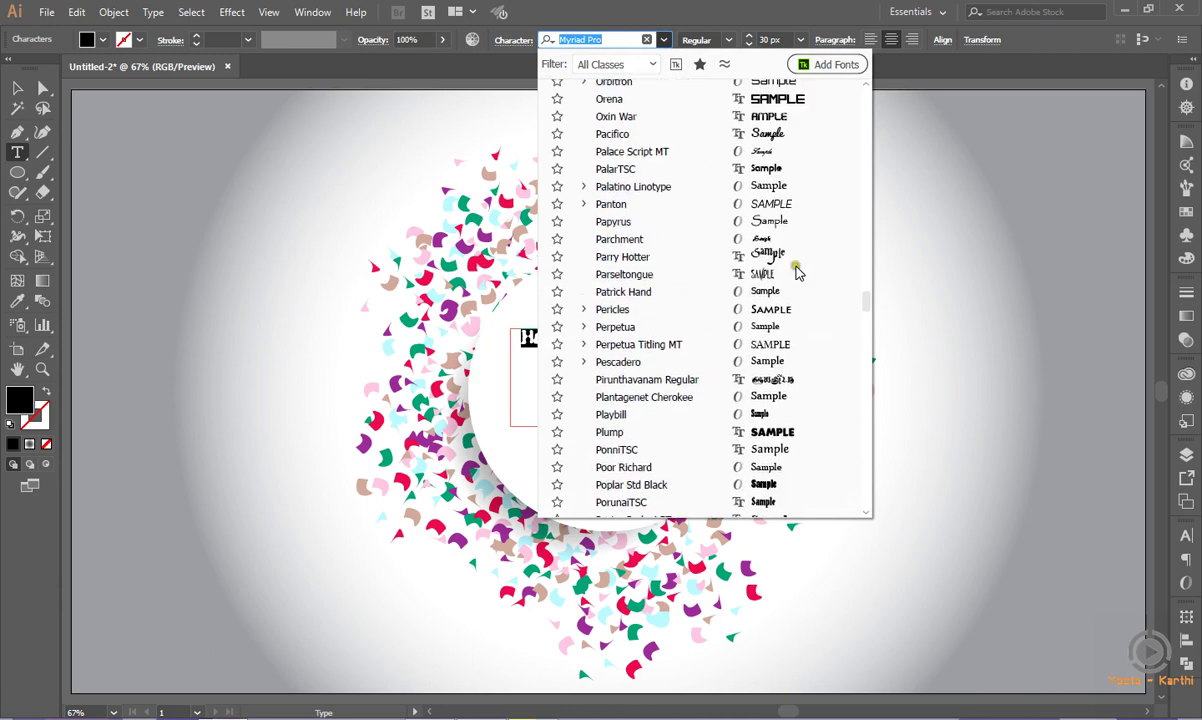
pyautogui.click(711, 140)
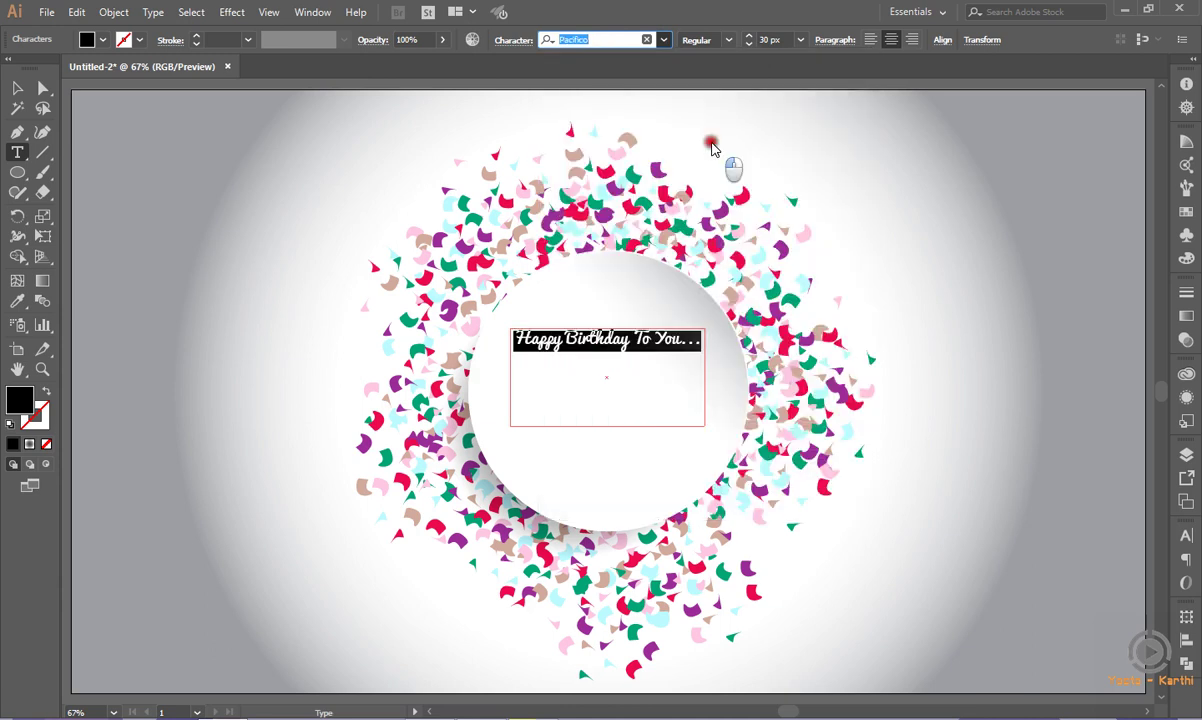
# Set the greeting's font size to 60 px
pyautogui.click(770, 40)
pyautogui.write('39')
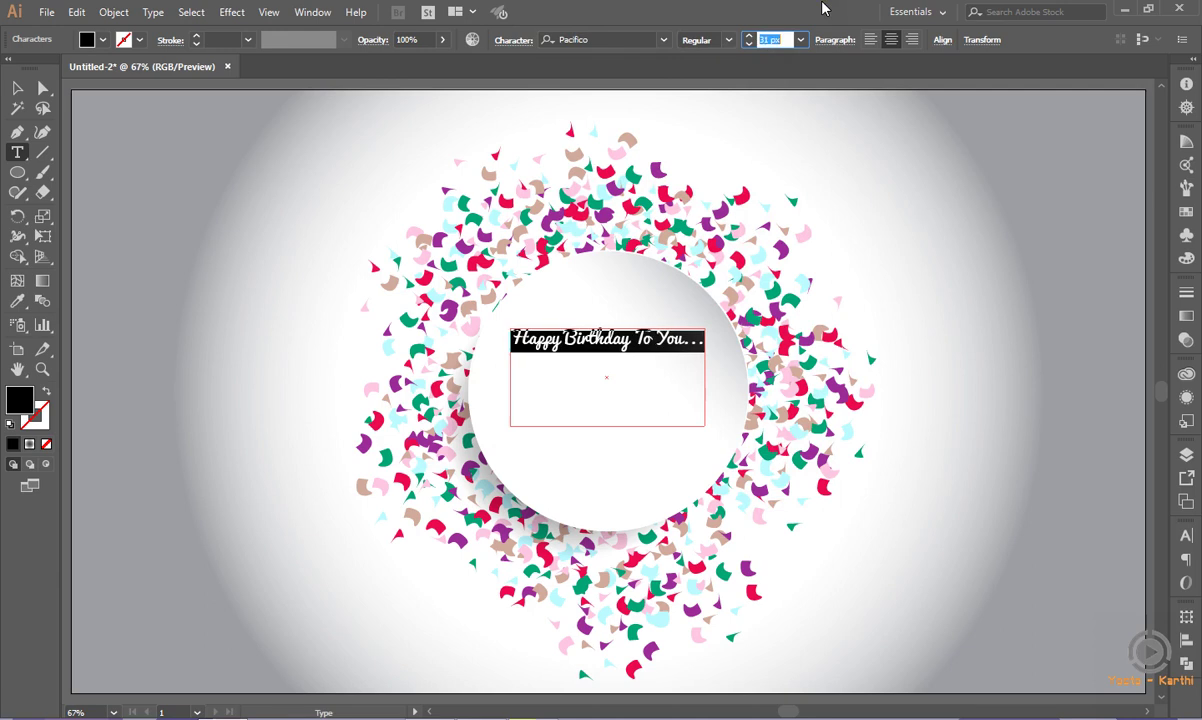
pyautogui.press('Return')
pyautogui.press('Up')
pyautogui.press('Up')
pyautogui.press('Up')
pyautogui.press('Up')
pyautogui.press('Up')
pyautogui.press('Up')
pyautogui.press('Up')
pyautogui.press('Up')
pyautogui.press('Up')
pyautogui.press('Up')
pyautogui.press('Up')
pyautogui.press('Up')
pyautogui.press('Down')
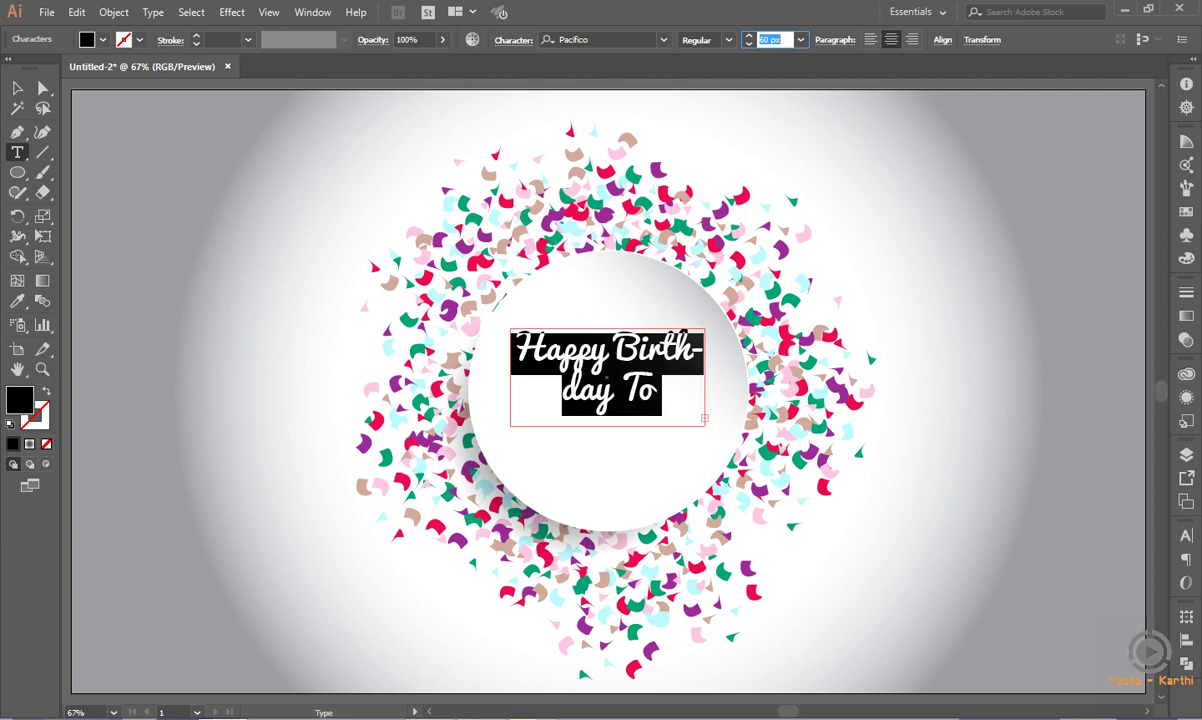
# Extend the text frame downward and widen it left and right so 'Birthday' fits
pyautogui.click(17, 87)
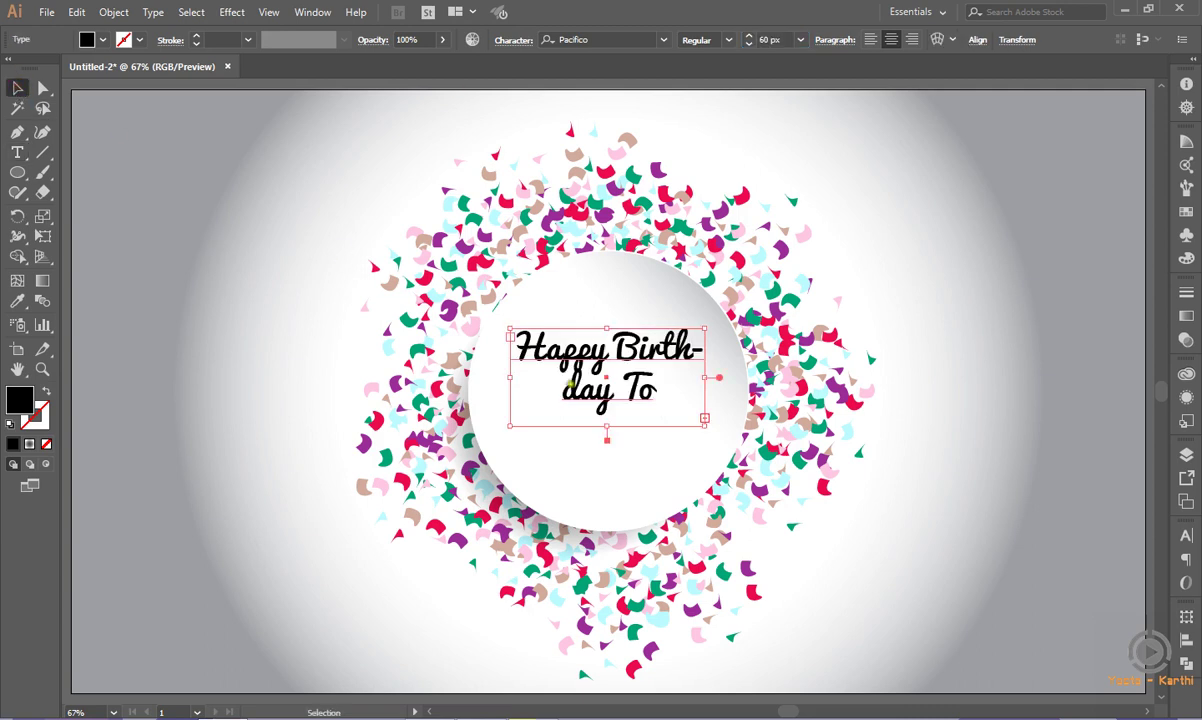
pyautogui.moveTo(606, 426); pyautogui.dragTo(605, 462)
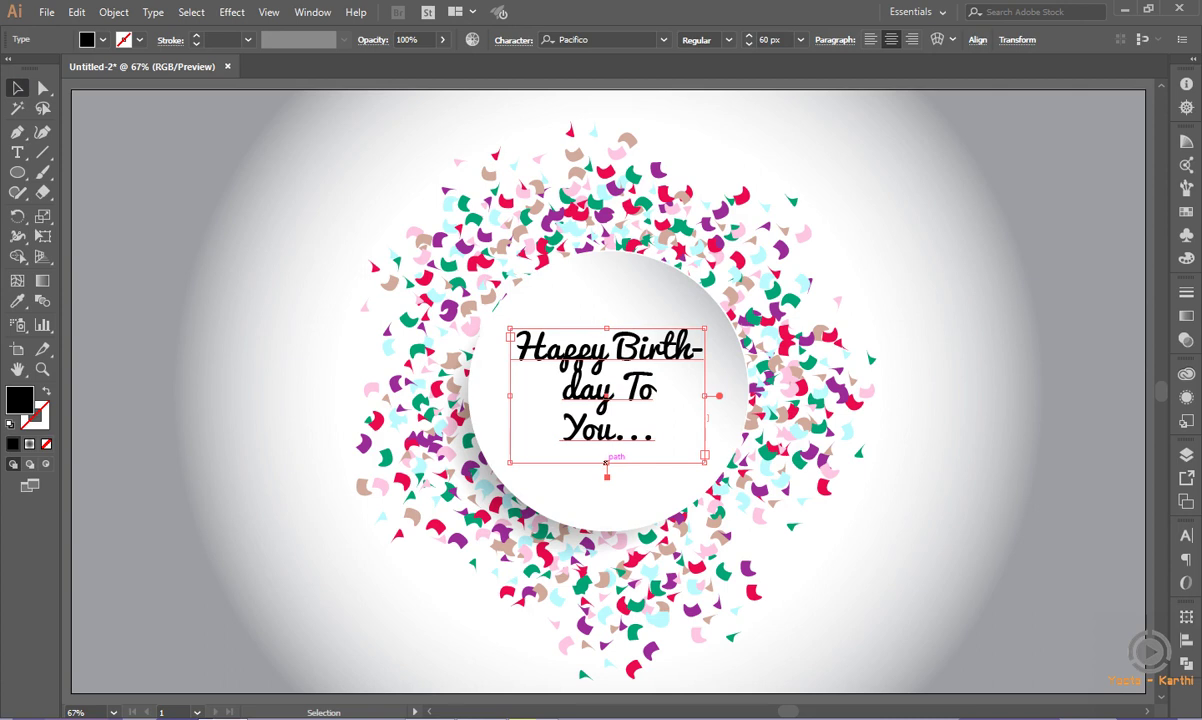
pyautogui.moveTo(510, 396); pyautogui.dragTo(489, 398)
pyautogui.moveTo(705, 396); pyautogui.dragTo(729, 394)
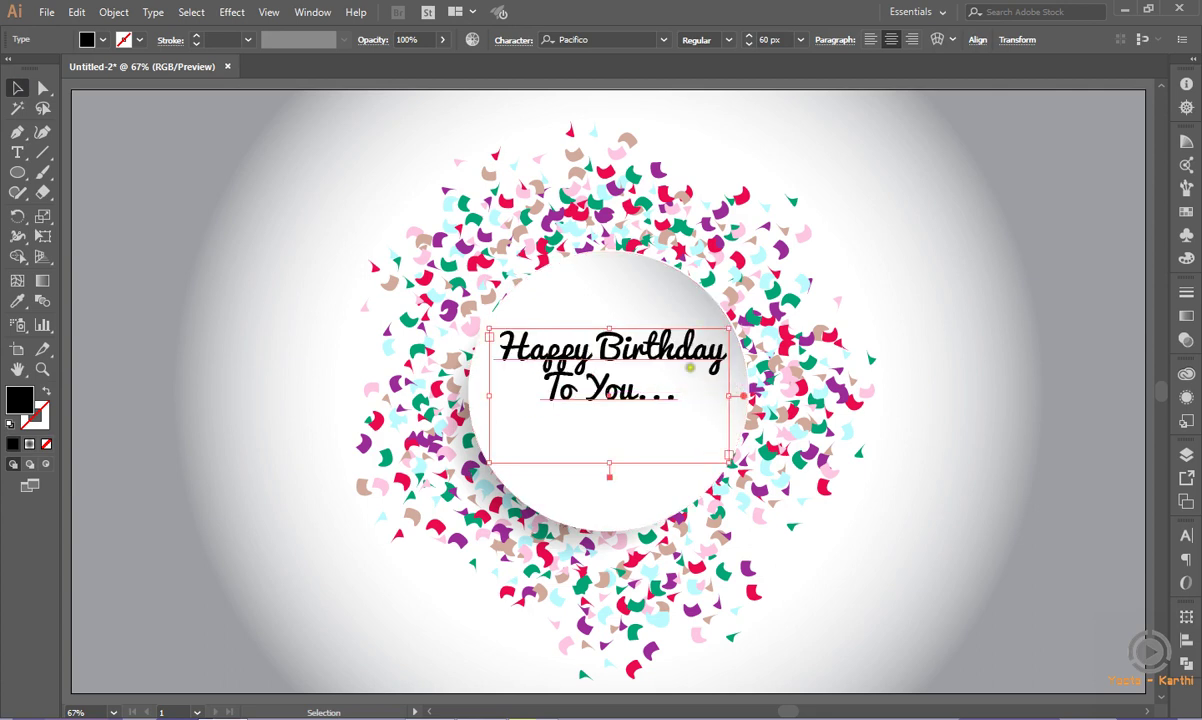
# Select all the greeting text with the Type tool for further formatting
pyautogui.click(18, 152)
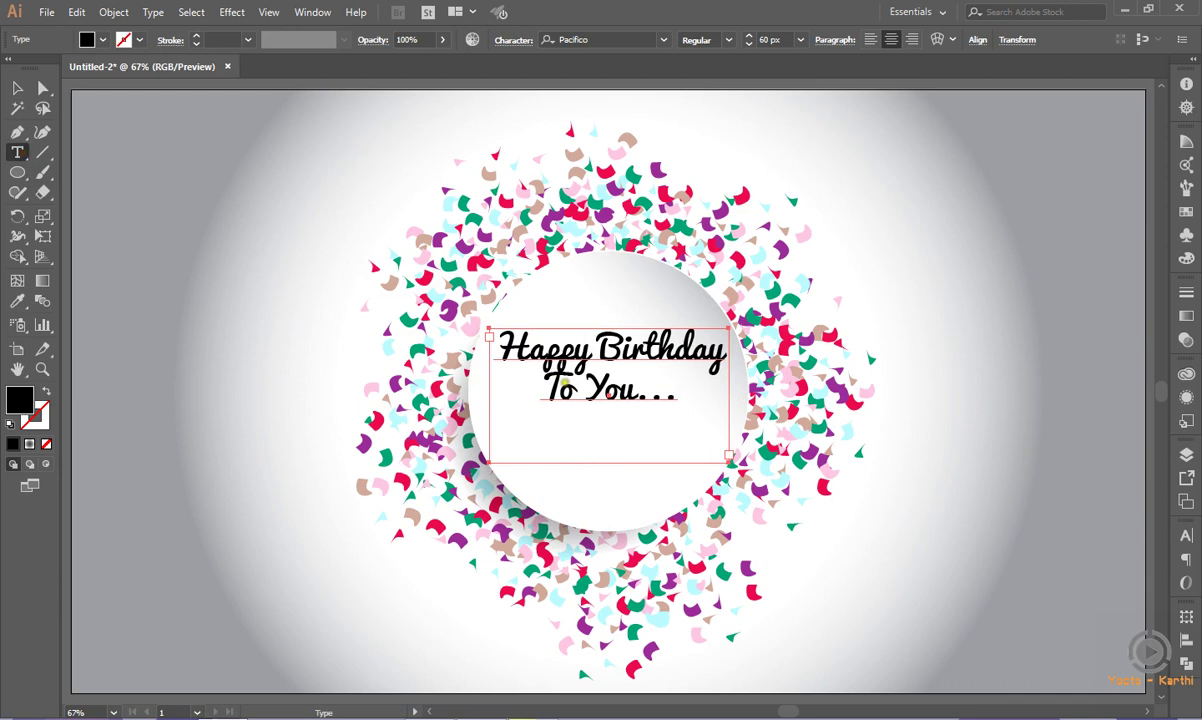
pyautogui.moveTo(493, 340)
pyautogui.mouseDown()
pyautogui.moveTo(660, 396)
pyautogui.moveTo(685, 385)
pyautogui.mouseUp()
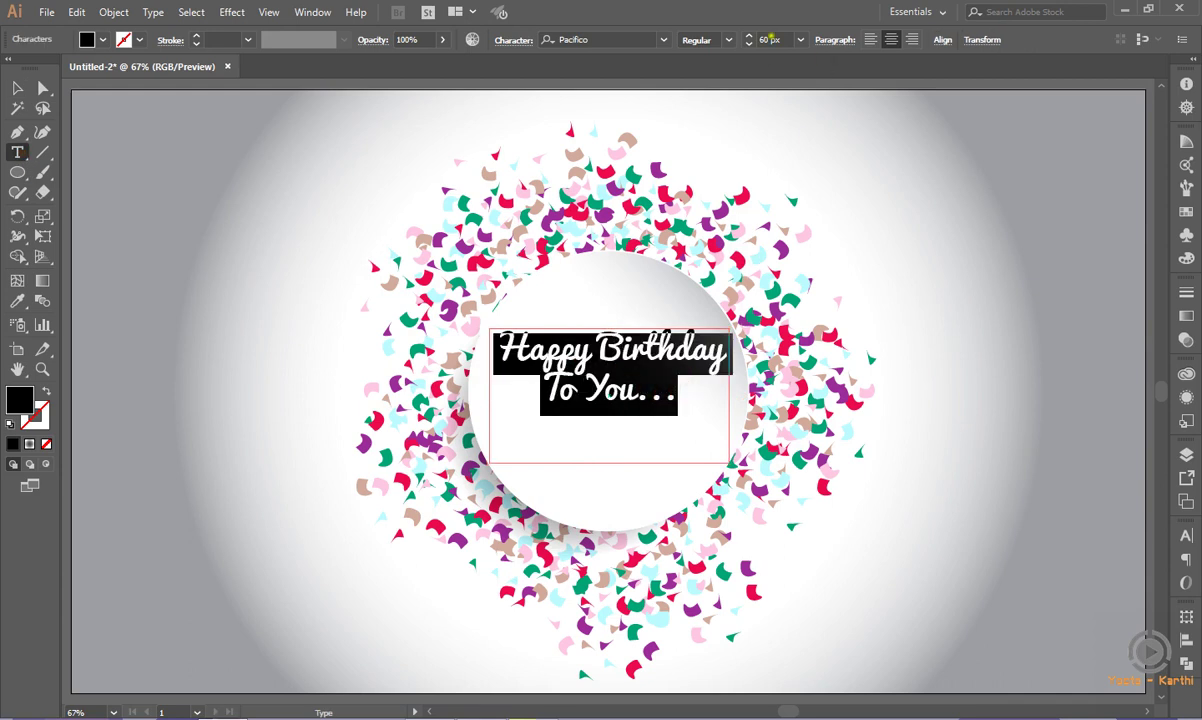
pyautogui.click(768, 39)
# Return the font size to 60 px and set tracking to 15 in the Character panel
pyautogui.press('Up')
pyautogui.press('Up')
pyautogui.press('Up')
pyautogui.press('Up')
pyautogui.press('Up')
pyautogui.press('Up')
pyautogui.press('Up')
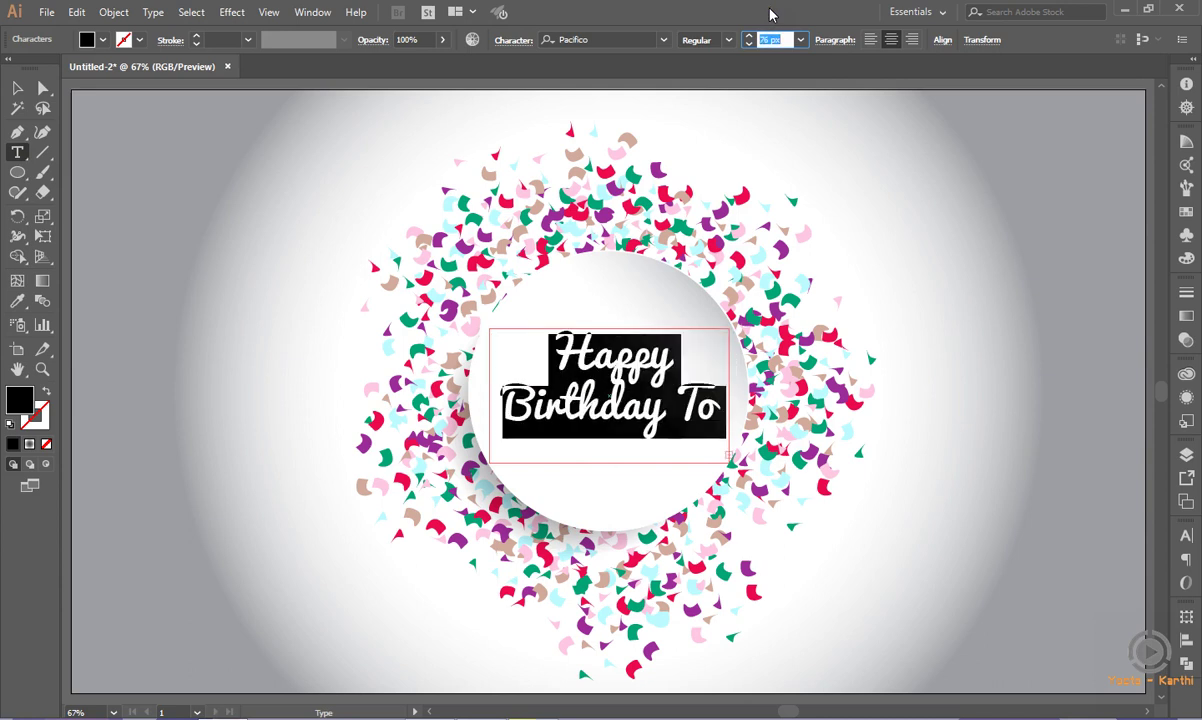
pyautogui.press('Down')
pyautogui.press('Down')
pyautogui.press('Down')
pyautogui.press('Down')
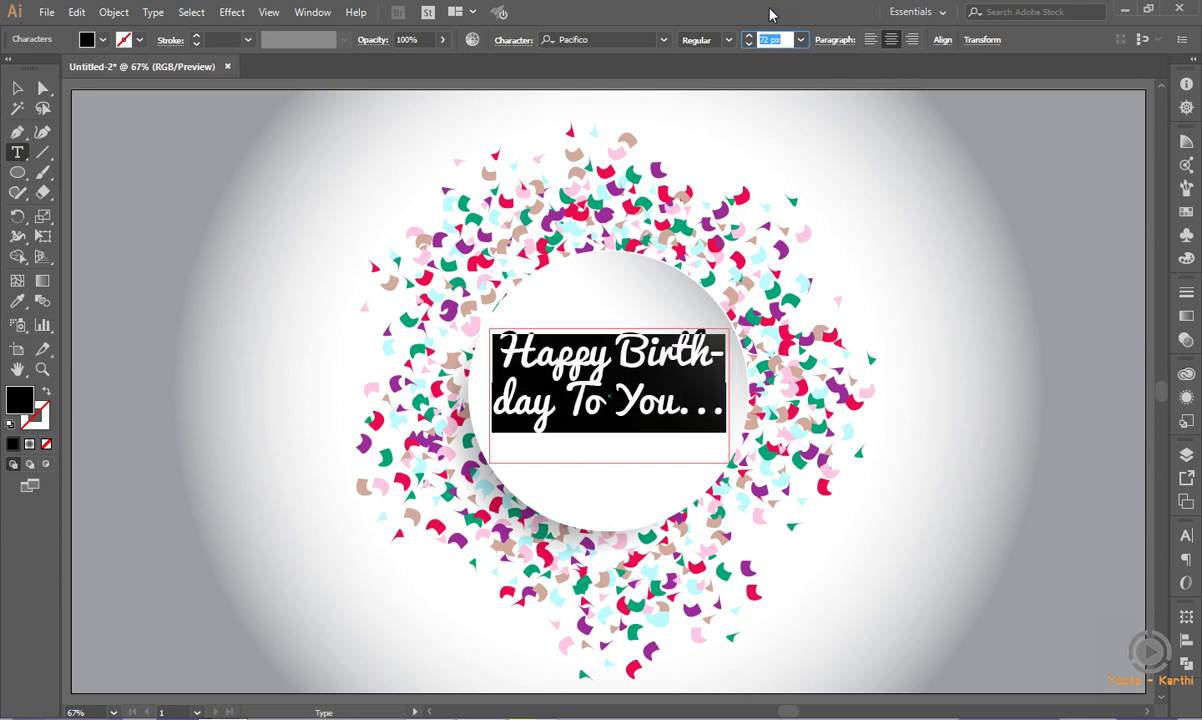
pyautogui.press('Down')
pyautogui.press('Down')
pyautogui.press('Down')
pyautogui.press('Down')
pyautogui.press('Down')
pyautogui.press('Down')
pyautogui.press('Down')
pyautogui.press('Down')
pyautogui.press('Down')
pyautogui.press('Down')
pyautogui.press('Down')
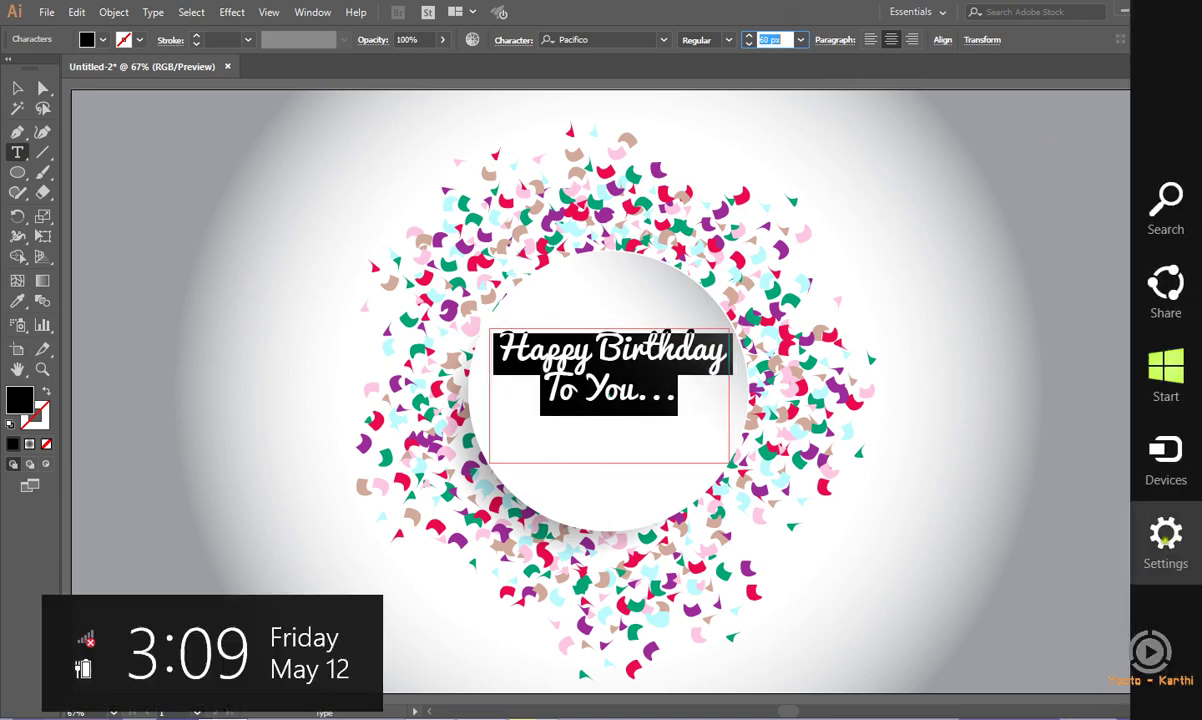
pyautogui.click(1186, 536)
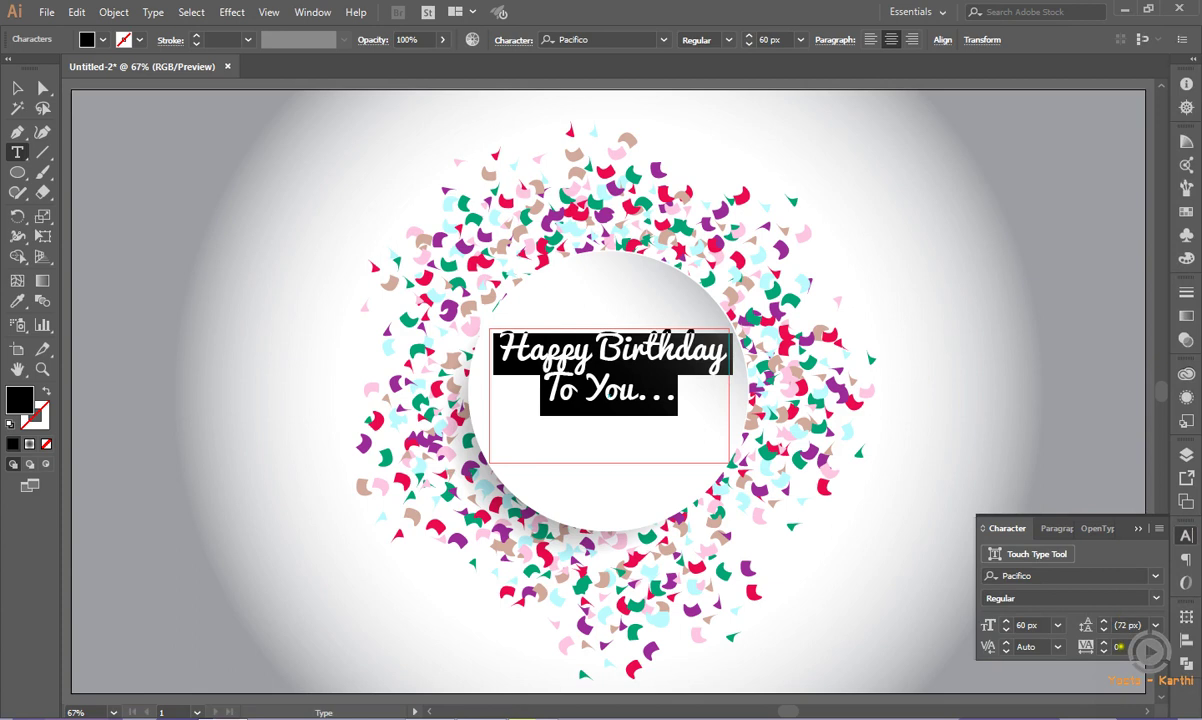
pyautogui.press('Up')
pyautogui.press('Up')
pyautogui.press('Up')
pyautogui.press('Up')
pyautogui.press('Up')
pyautogui.press('Up')
pyautogui.press('Up')
pyautogui.press('Up')
pyautogui.press('Up')
pyautogui.press('Up')
pyautogui.press('Up')
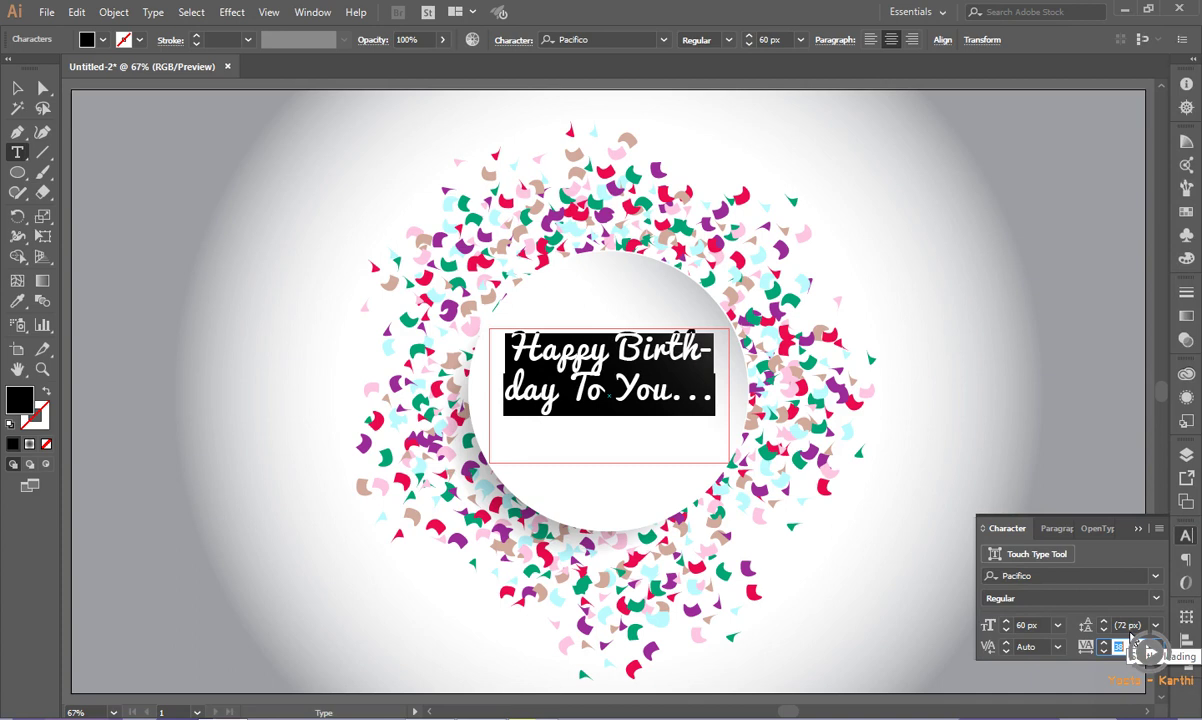
pyautogui.press('Up')
pyautogui.press('Up')
pyautogui.press('Up')
pyautogui.press('Up')
pyautogui.press('Up')
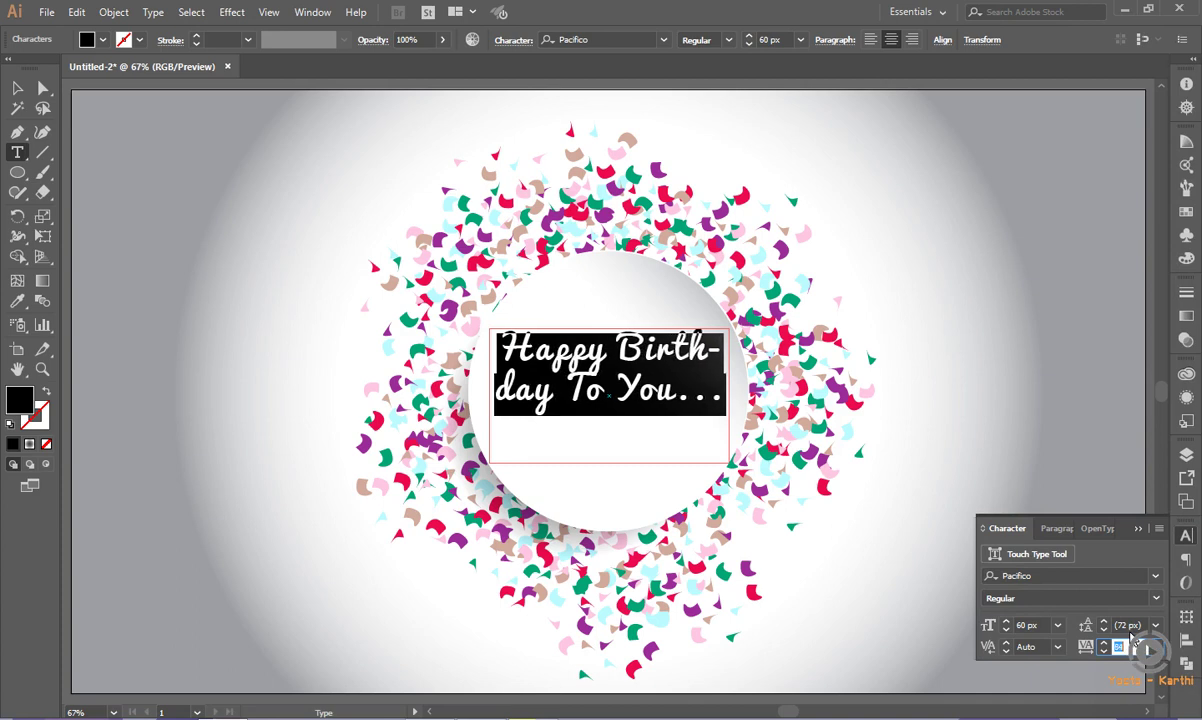
pyautogui.press('Up')
pyautogui.press('Up')
pyautogui.press('Up')
pyautogui.press('Up')
pyautogui.press('Down')
pyautogui.press('Down')
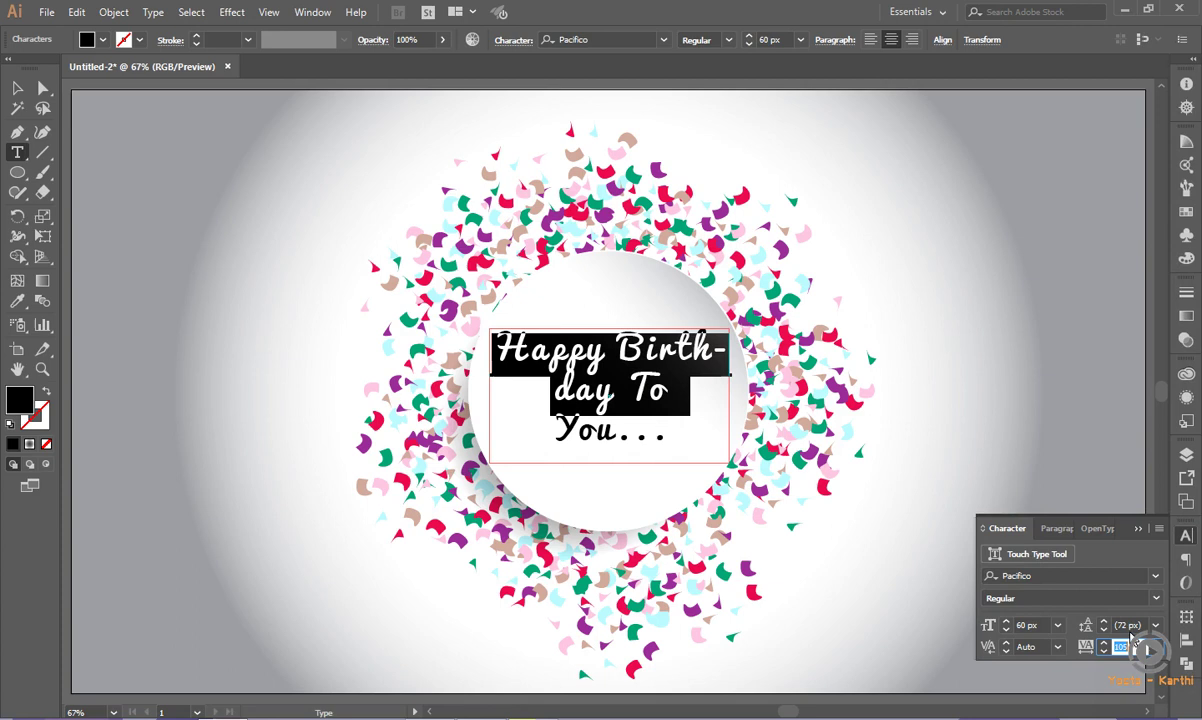
pyautogui.press('Down')
pyautogui.press('Down')
pyautogui.press('Down')
pyautogui.press('Down')
pyautogui.press('Down')
pyautogui.press('Down')
pyautogui.press('Down')
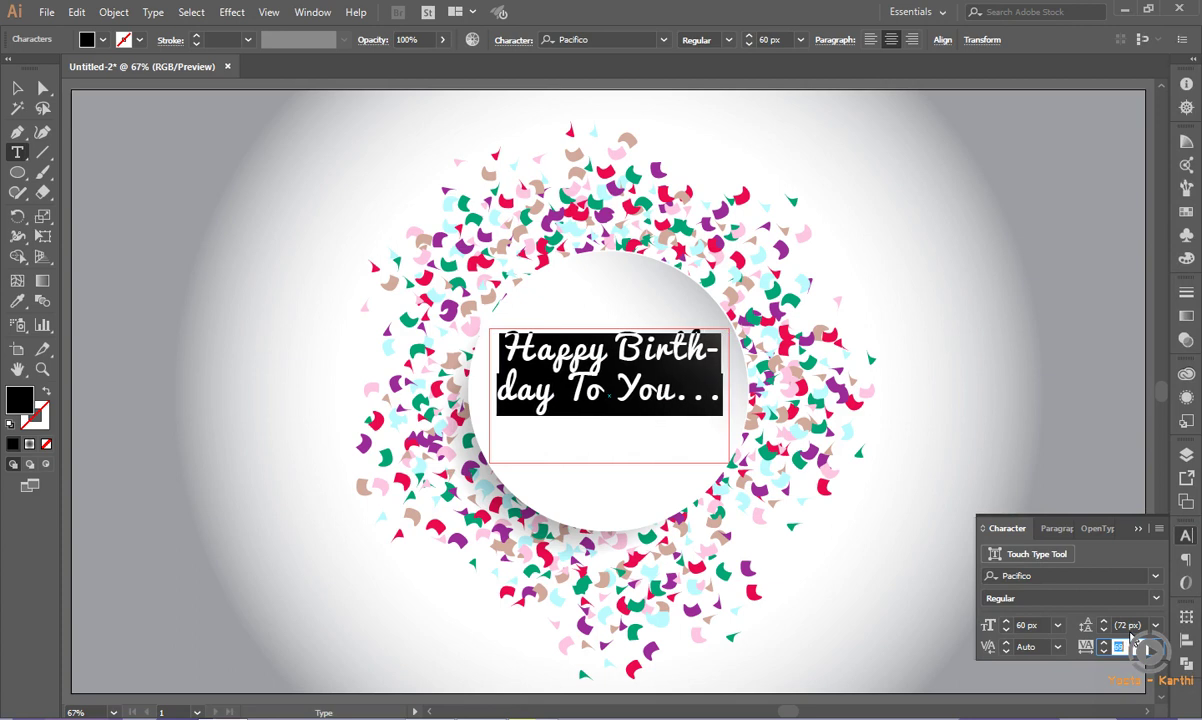
pyautogui.press('Down')
pyautogui.press('Down')
pyautogui.press('Down')
pyautogui.press('Down')
pyautogui.press('Down')
pyautogui.press('Down')
pyautogui.press('Down')
pyautogui.press('Down')
pyautogui.press('Down')
pyautogui.press('Down')
pyautogui.press('Down')
pyautogui.press('Down')
pyautogui.press('Down')
pyautogui.press('Down')
pyautogui.press('Down')
pyautogui.press('Down')
pyautogui.press('Down')
pyautogui.press('Down')
pyautogui.press('Down')
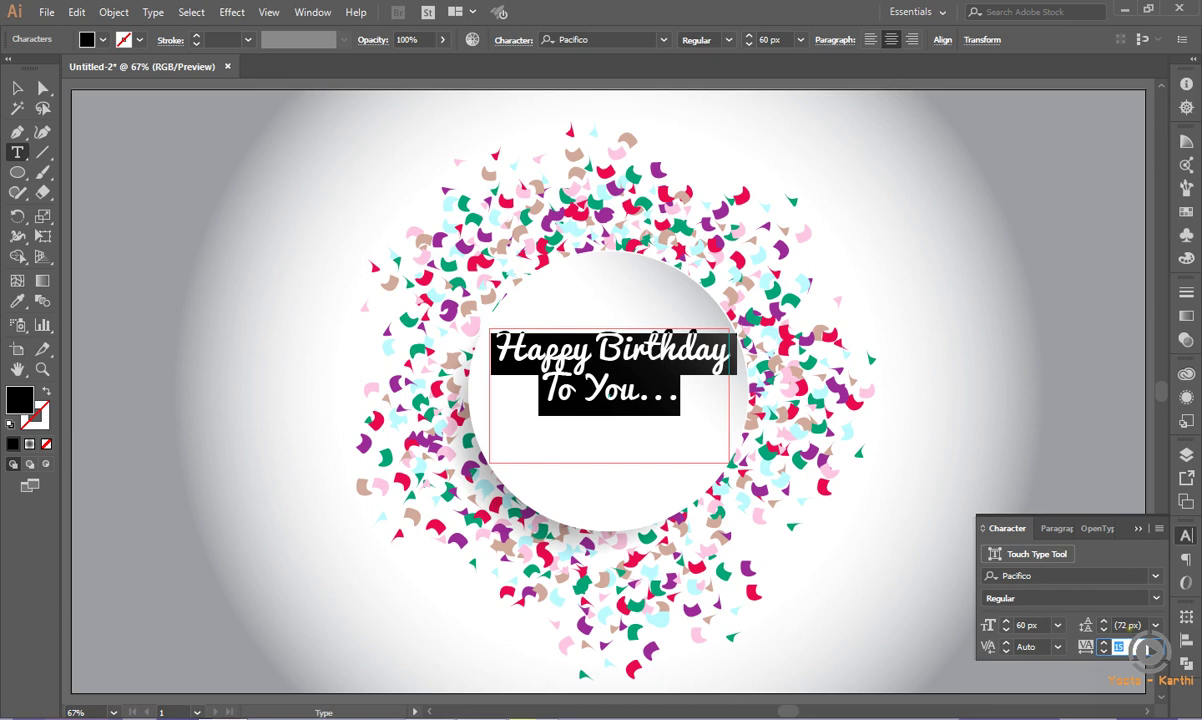
# Set the greeting's leading to 84 px and close the Character panel
pyautogui.click(1104, 621)
pyautogui.press('Up')
pyautogui.press('Up')
pyautogui.press('Up')
pyautogui.press('Up')
pyautogui.press('Up')
pyautogui.press('Up')
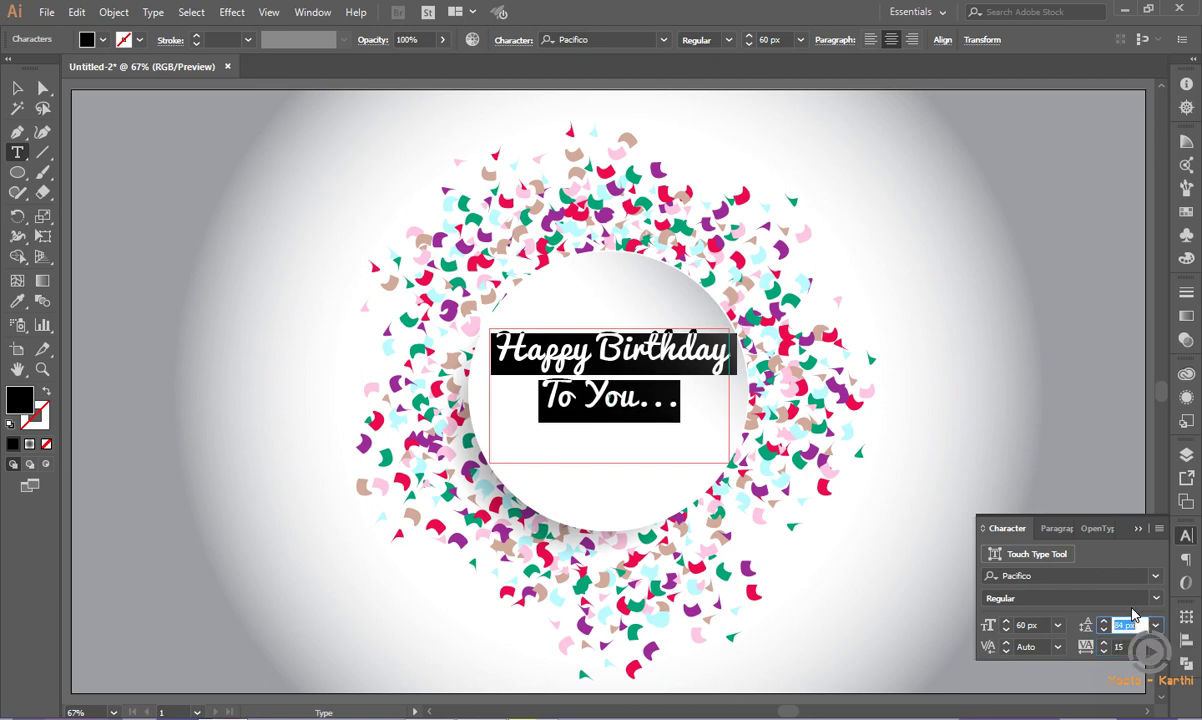
pyautogui.press('Up')
pyautogui.press('Up')
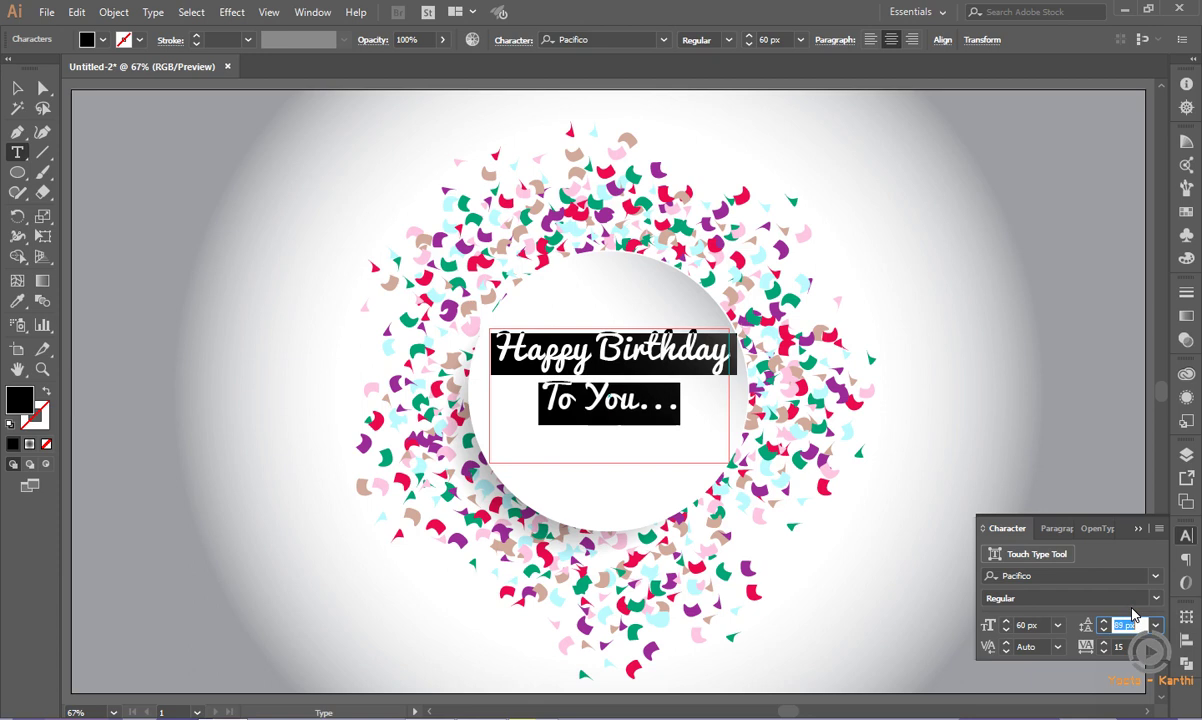
pyautogui.press('Up')
pyautogui.press('Down')
pyautogui.press('Down')
pyautogui.press('Down')
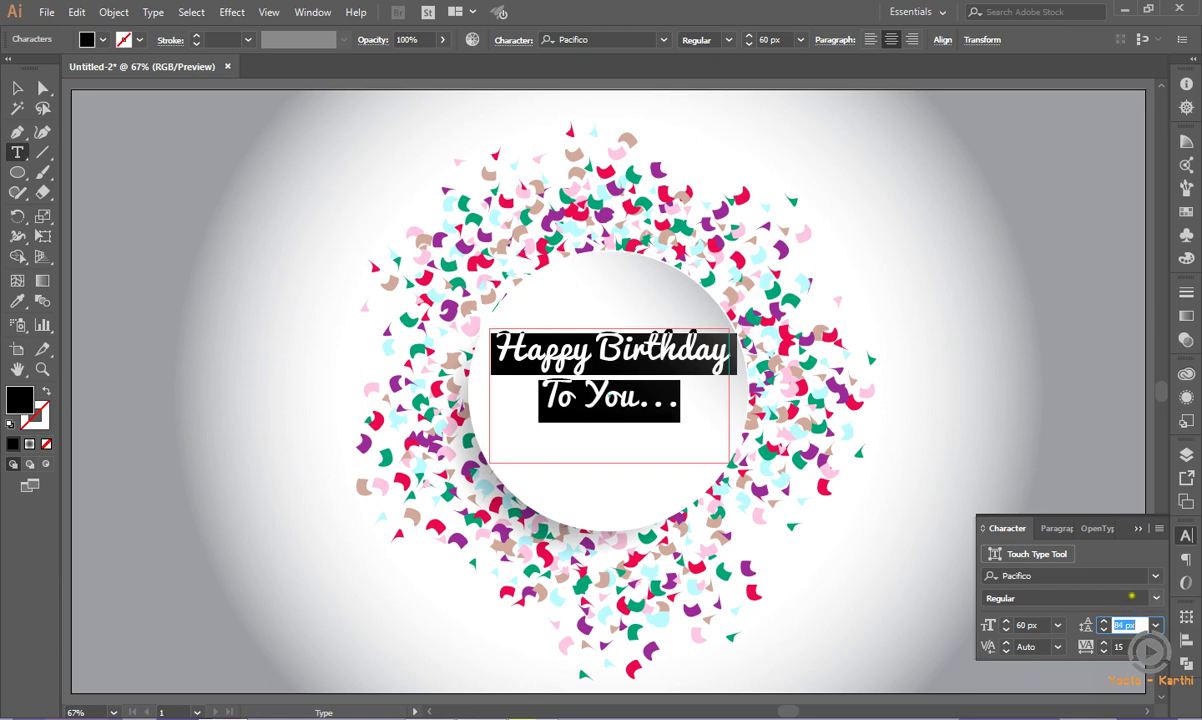
pyautogui.click(1142, 530)
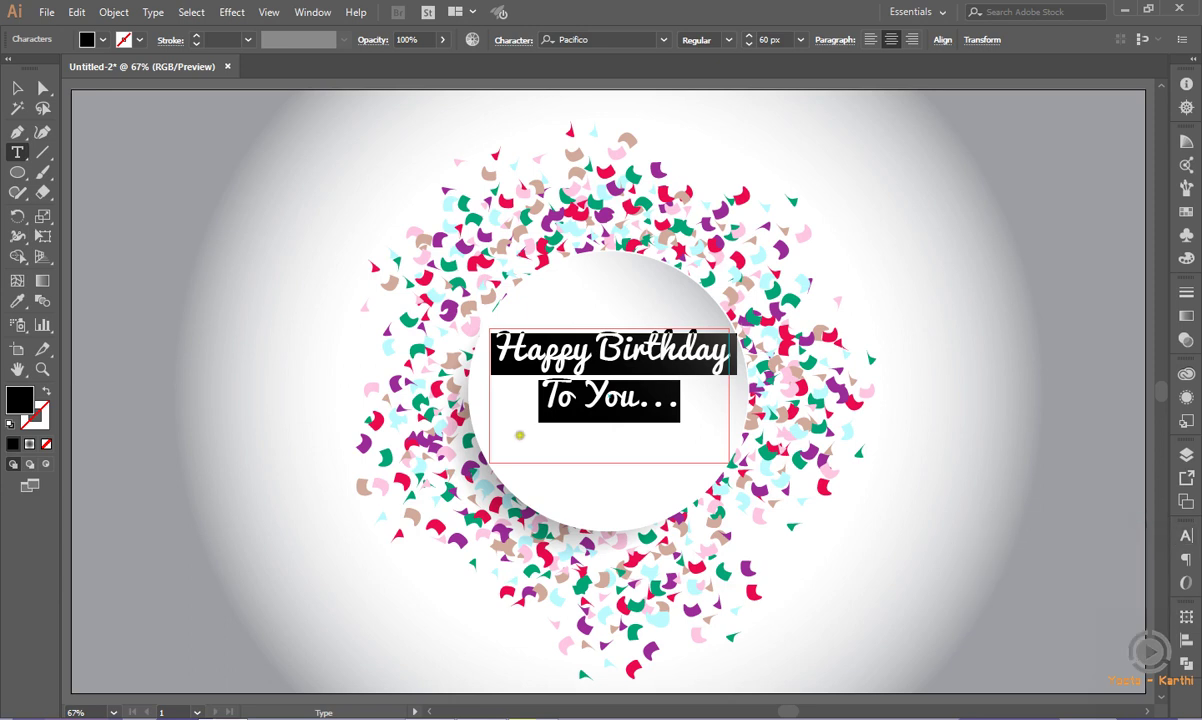
pyautogui.click(17, 88)
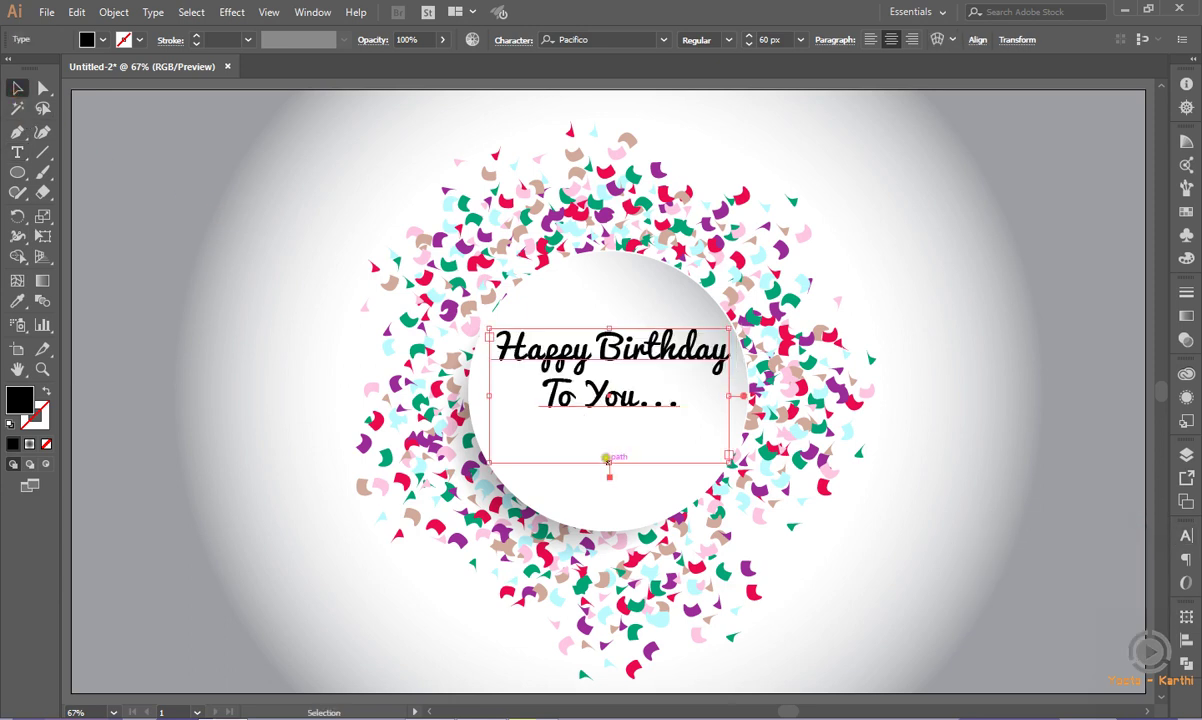
# Shorten the text frame and vertically centre the greeting on the white disc
pyautogui.moveTo(609, 462); pyautogui.dragTo(613, 407)
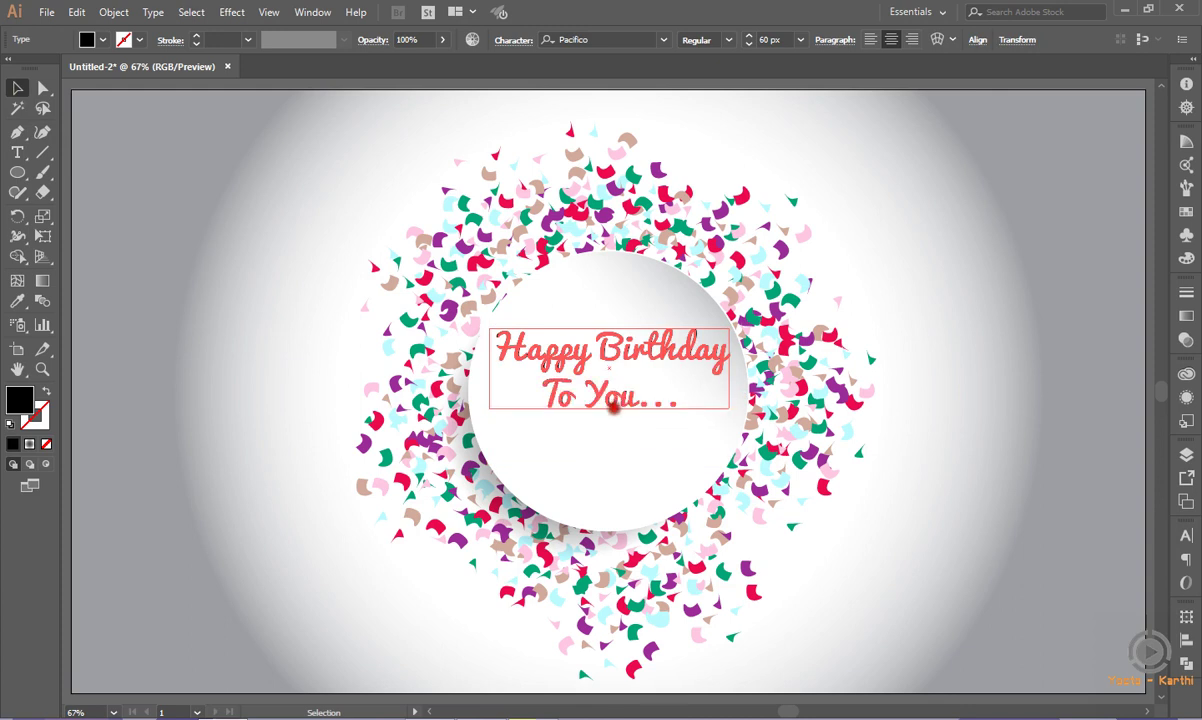
pyautogui.keyDown('shift'); pyautogui.click(594, 460); pyautogui.keyUp('shift')
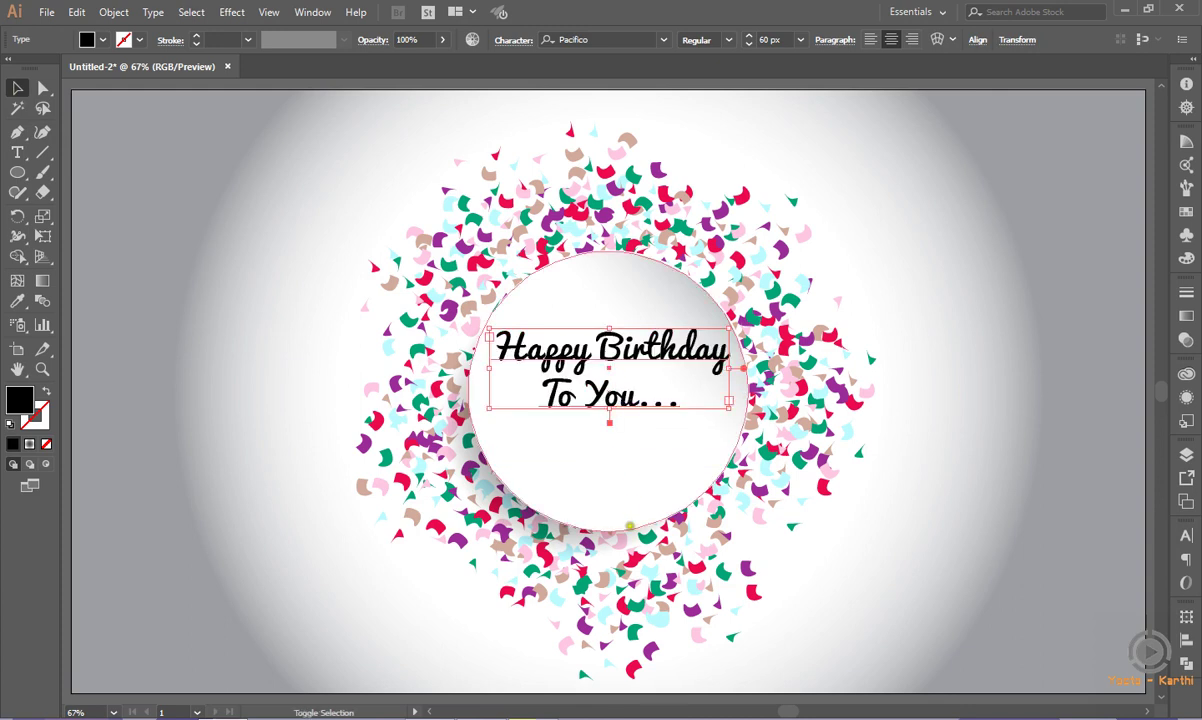
pyautogui.keyDown('shift'); pyautogui.click(628, 528); pyautogui.keyUp('shift')
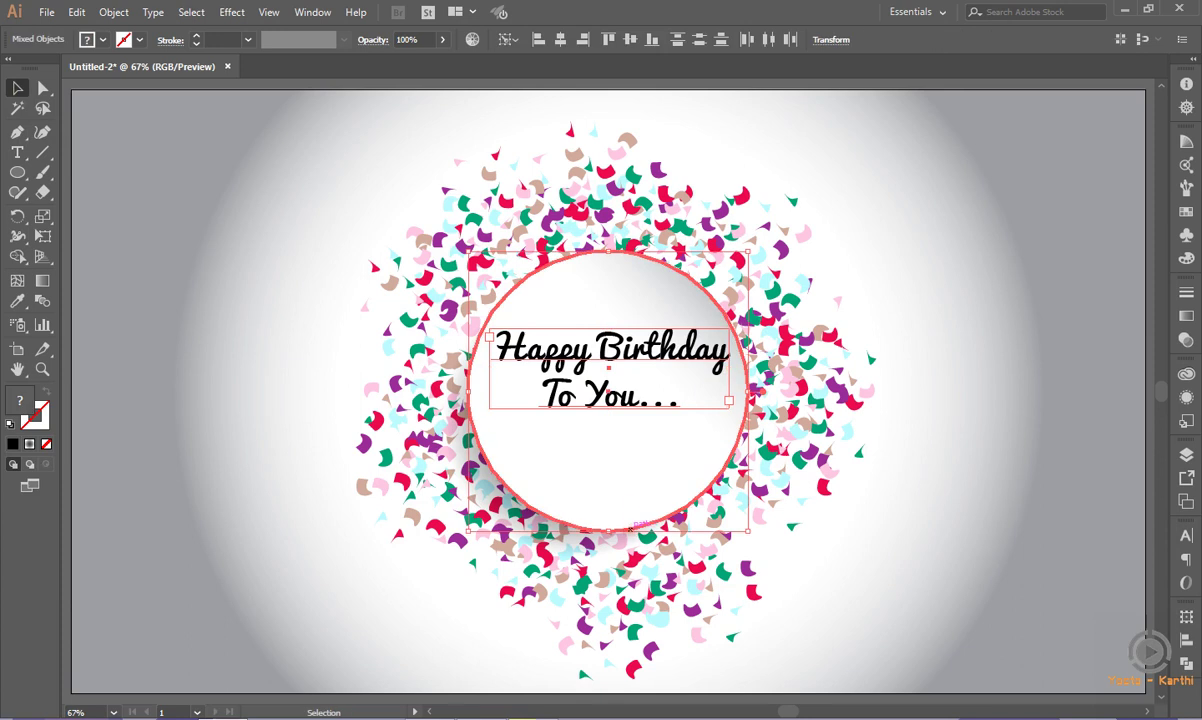
pyautogui.click(559, 42)
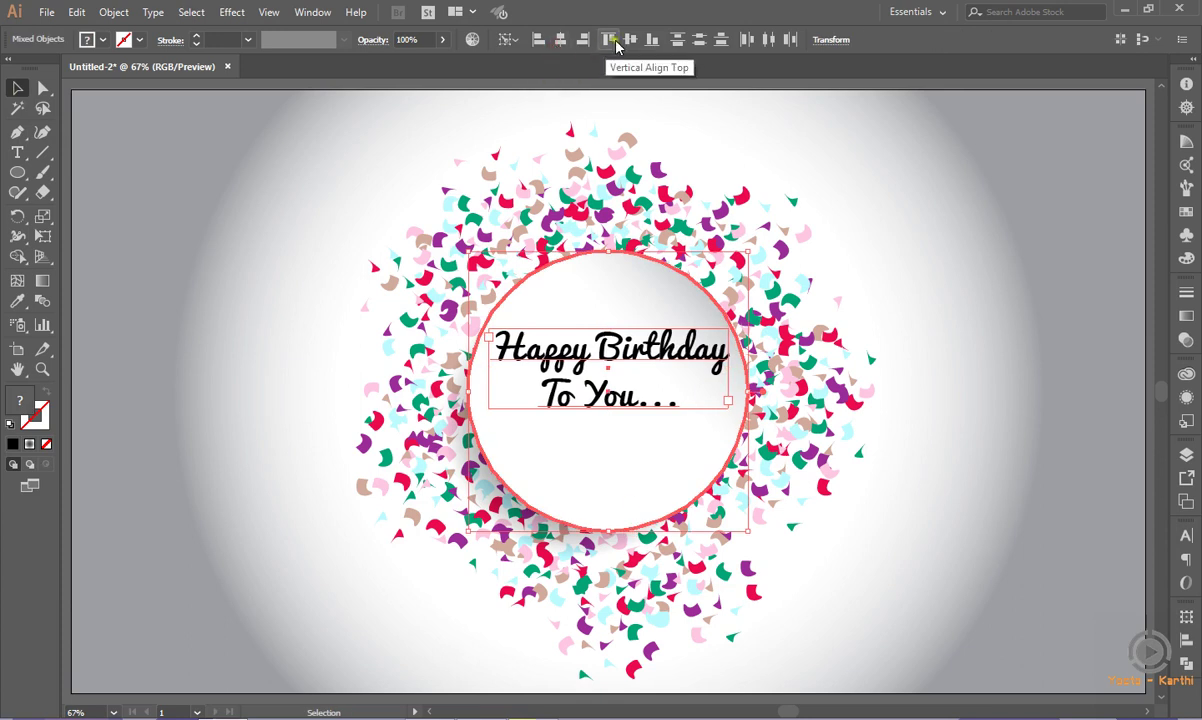
pyautogui.click(628, 38)
pyautogui.click(964, 241)
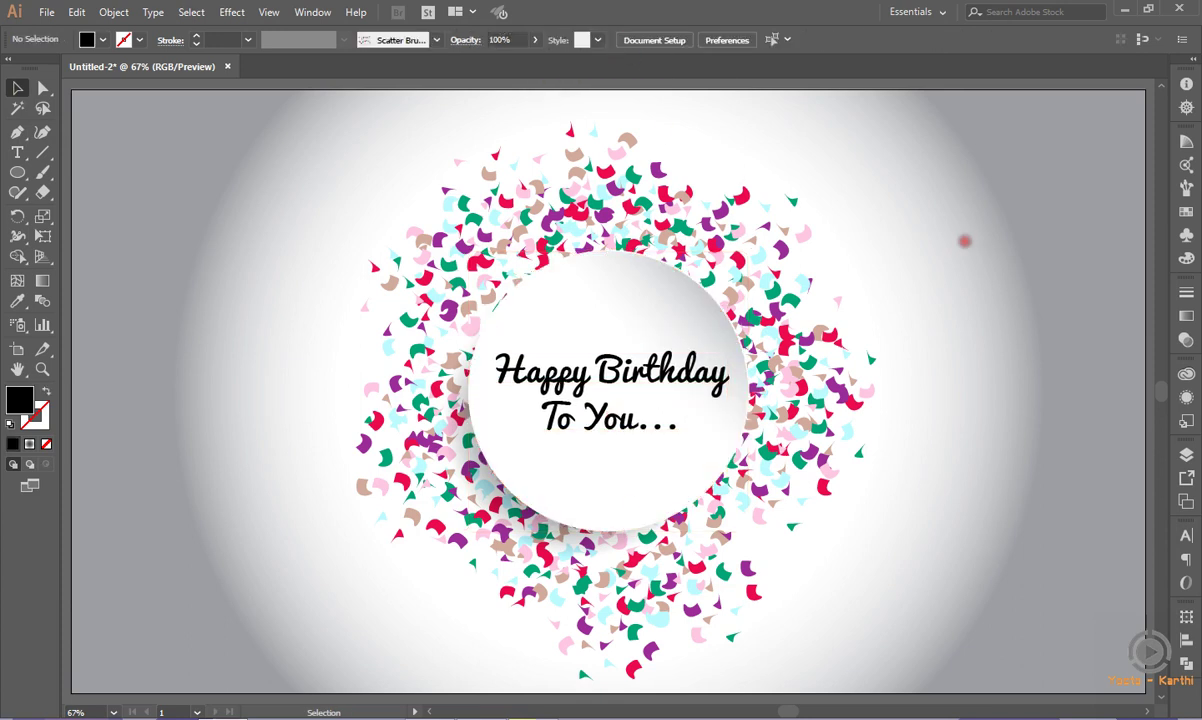
pyautogui.click(662, 370)
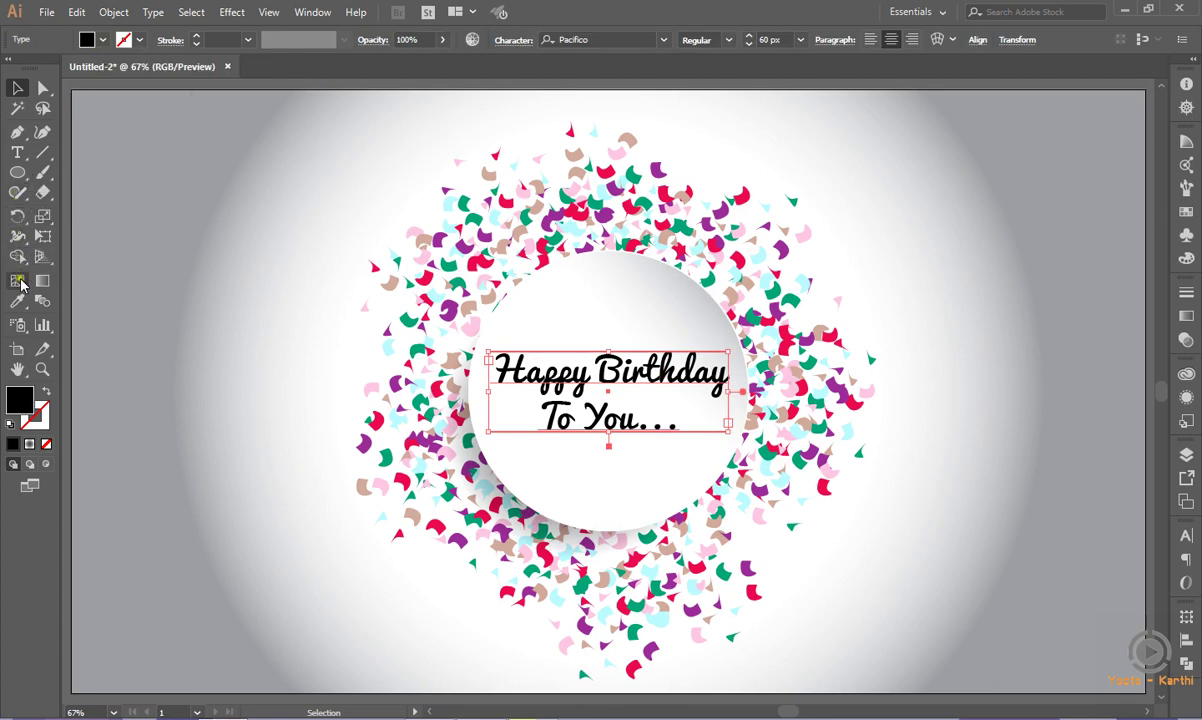
# Try sampling another object's appearance onto the greeting, then reselect the text
pyautogui.click(17, 300)
pyautogui.click(408, 224)
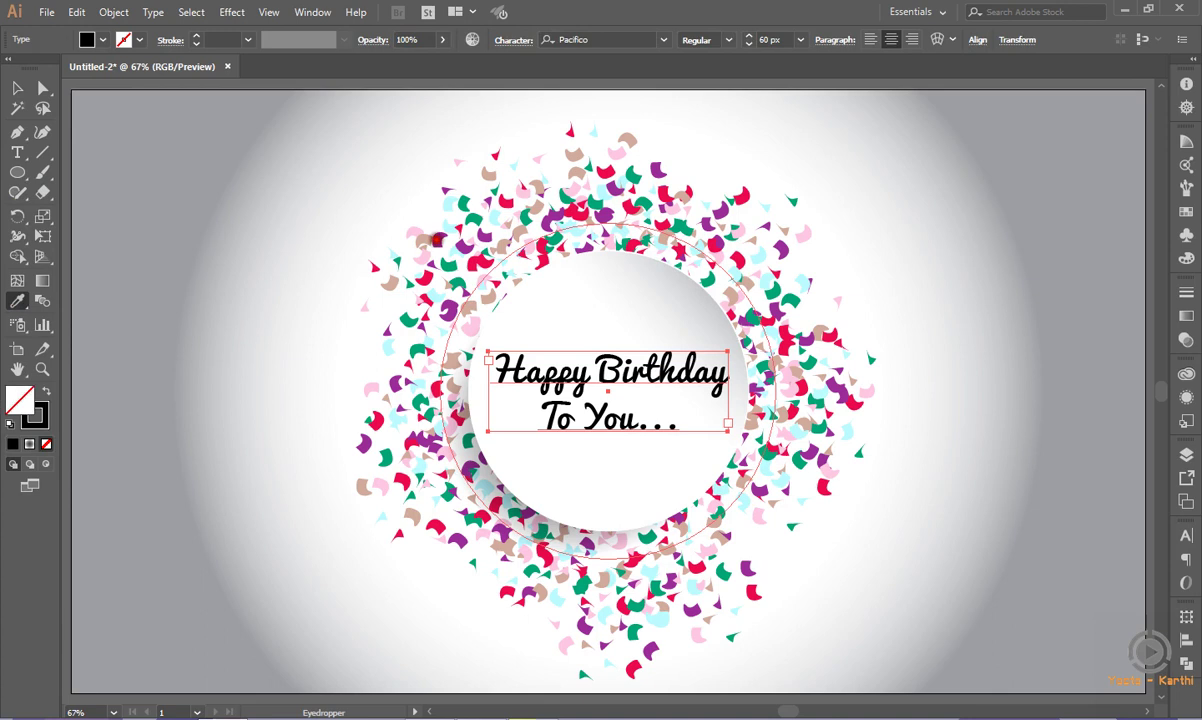
pyautogui.click(17, 88)
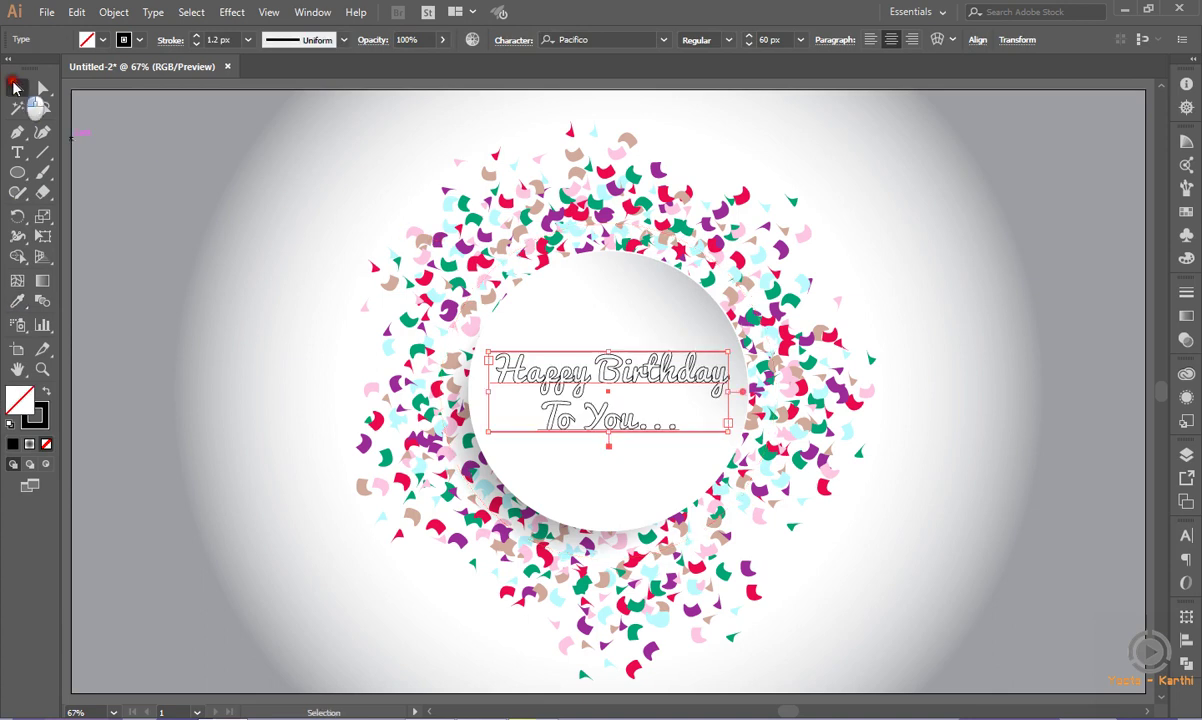
pyautogui.click(212, 165)
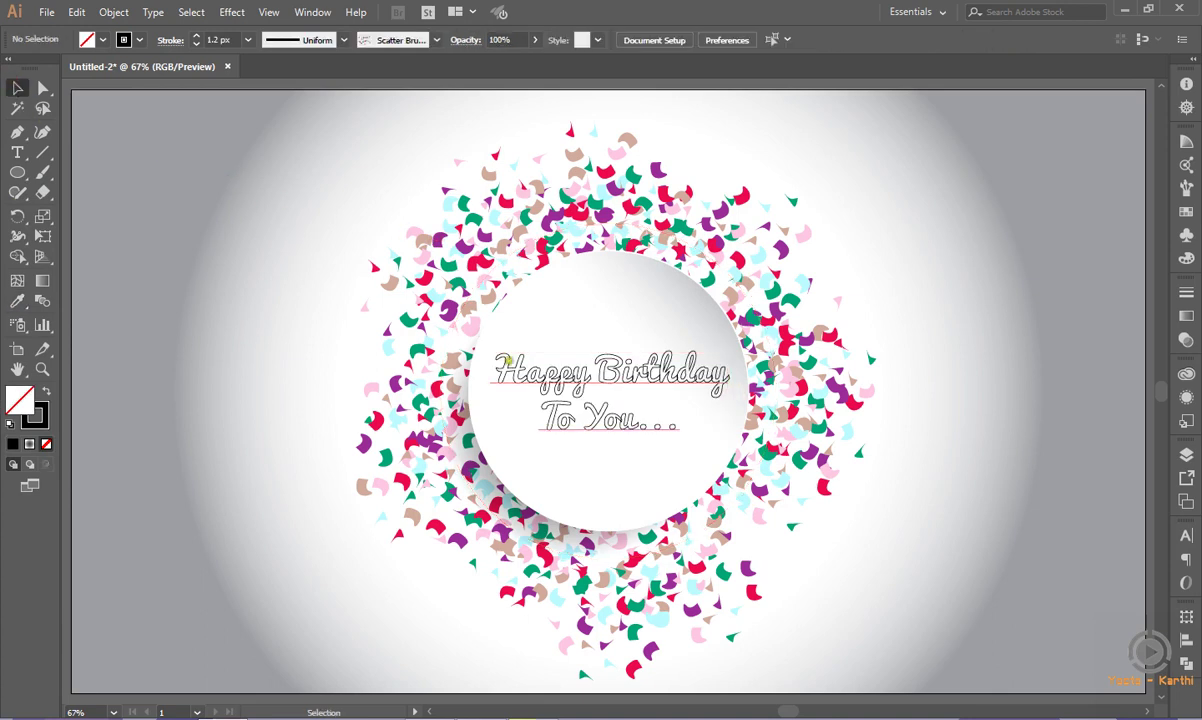
pyautogui.click(506, 372)
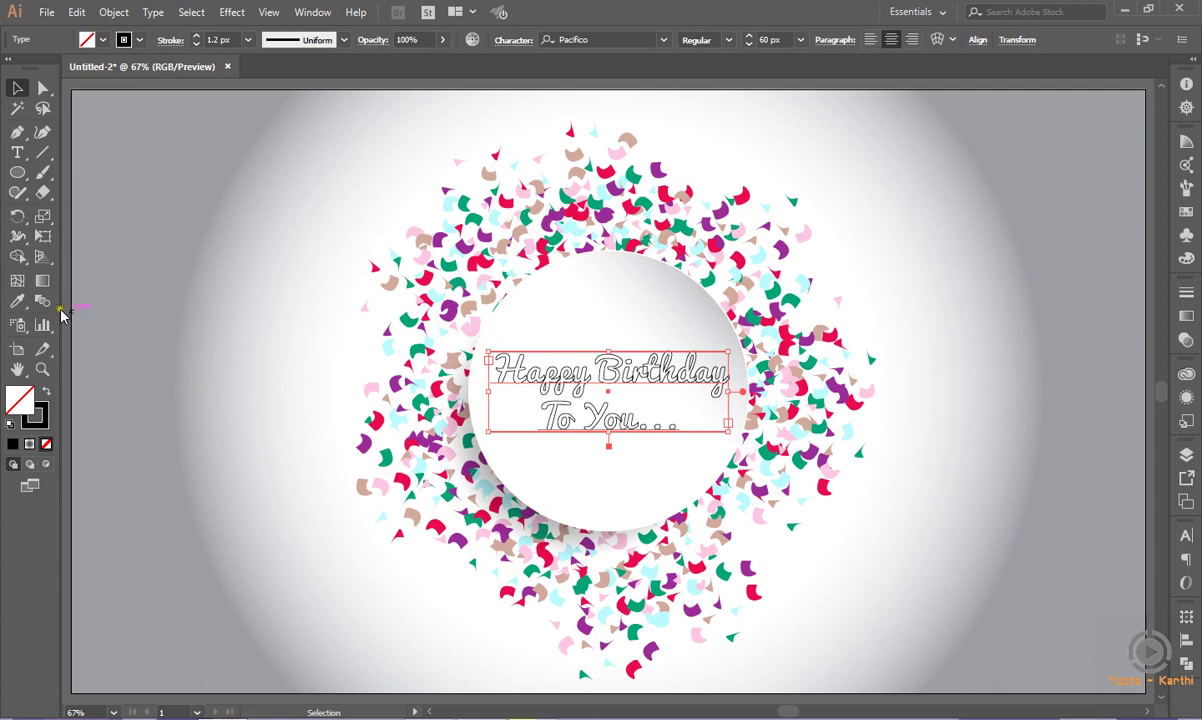
pyautogui.click(19, 301)
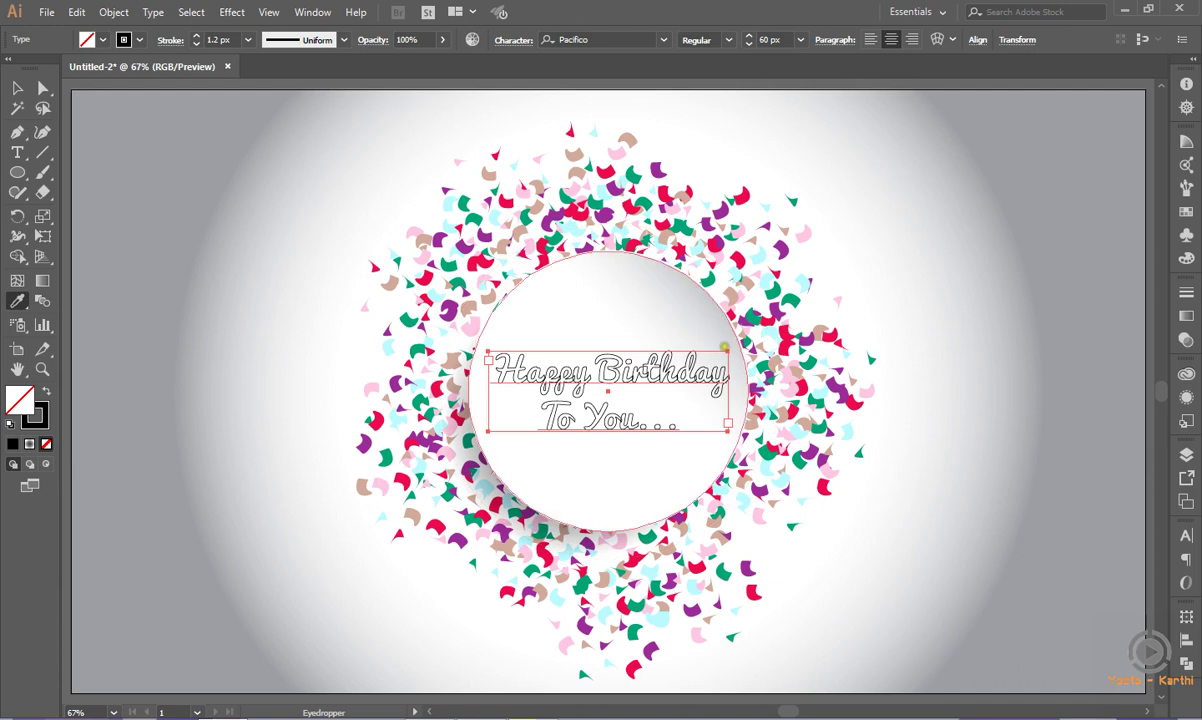
# Hide the gradient background rectangle and fill the greeting solid purple #92278f with no stroke
pyautogui.click(1186, 454)
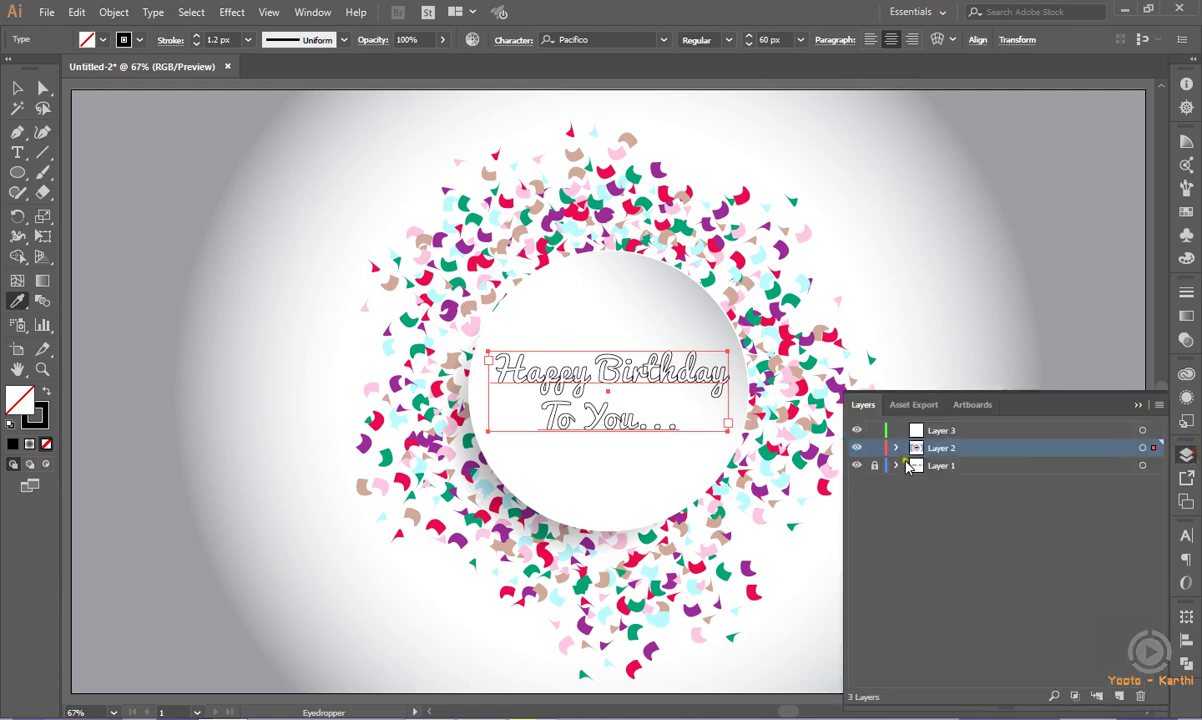
pyautogui.click(897, 448)
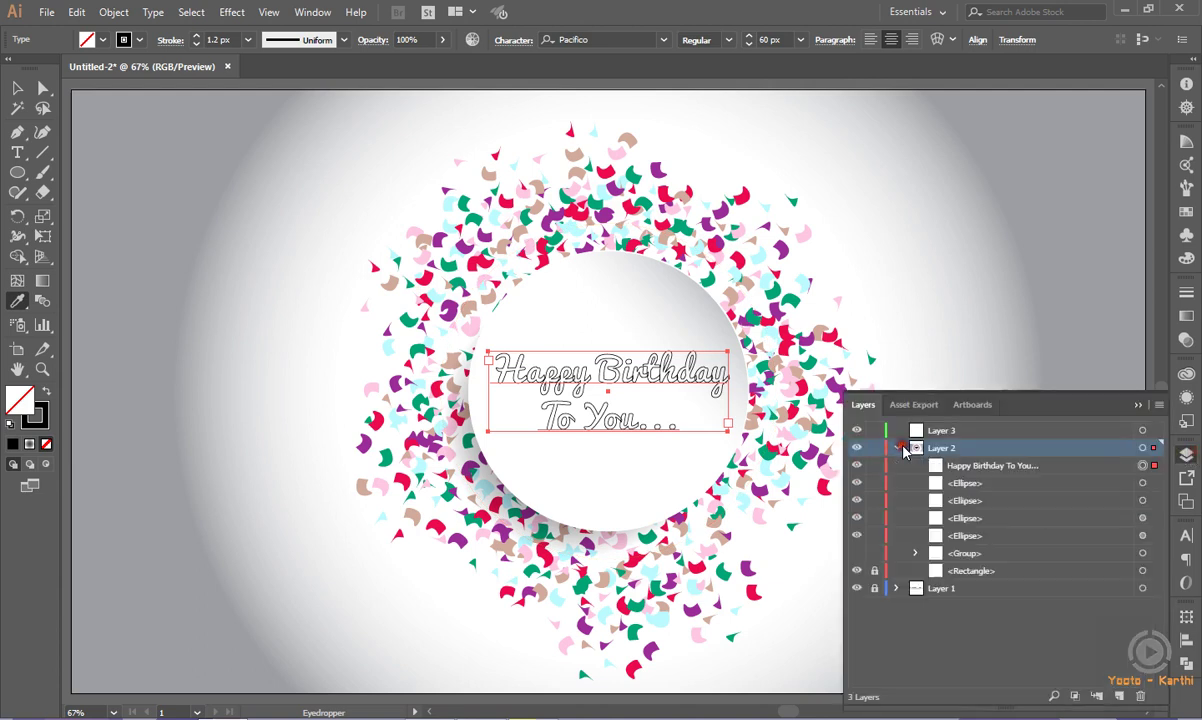
pyautogui.click(856, 569)
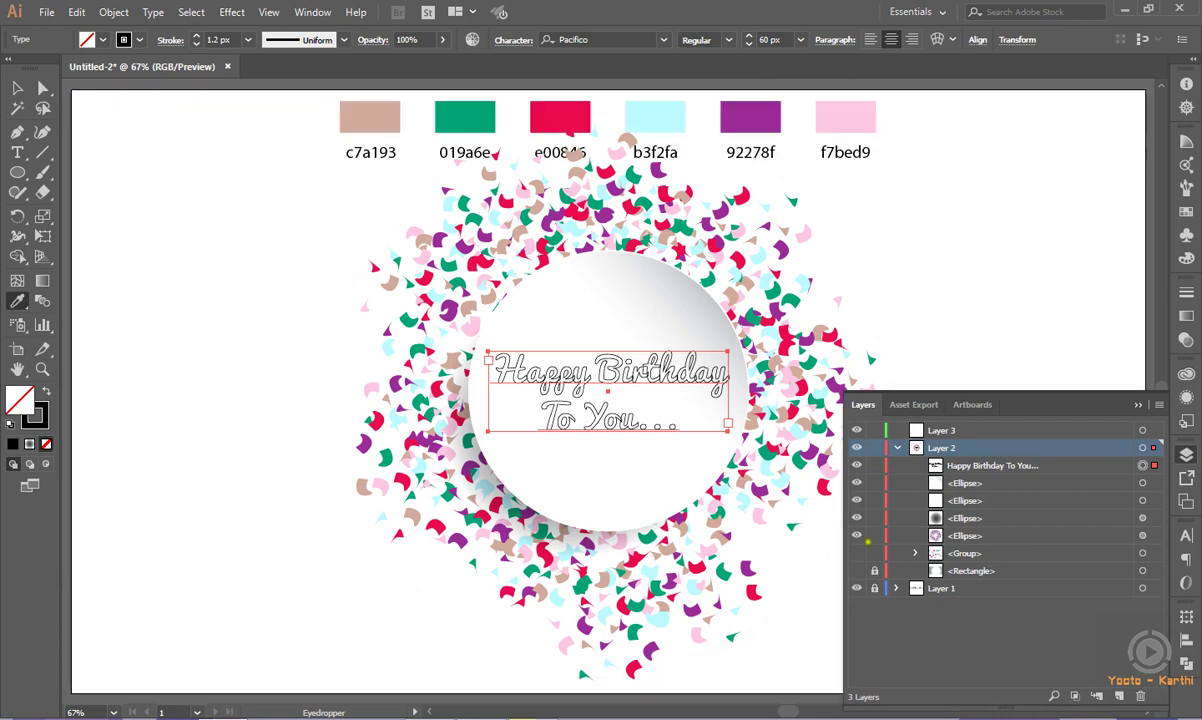
pyautogui.click(41, 390)
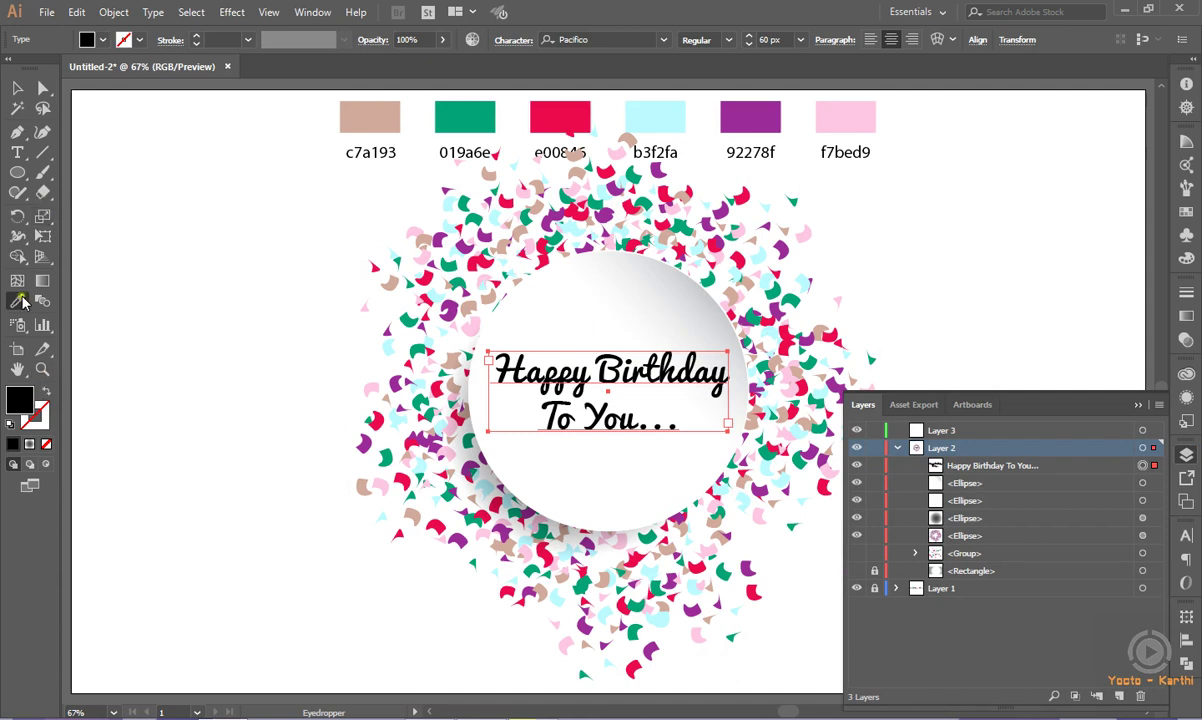
pyautogui.hotkey('shift', 'x')
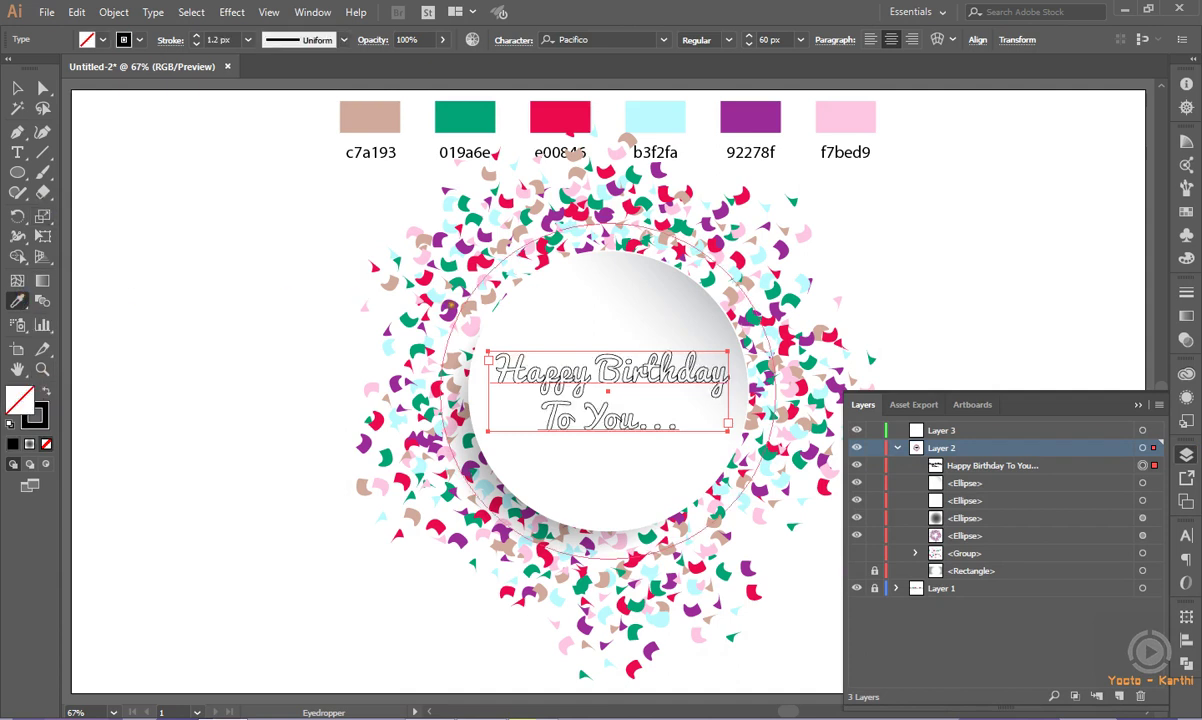
pyautogui.click(45, 391)
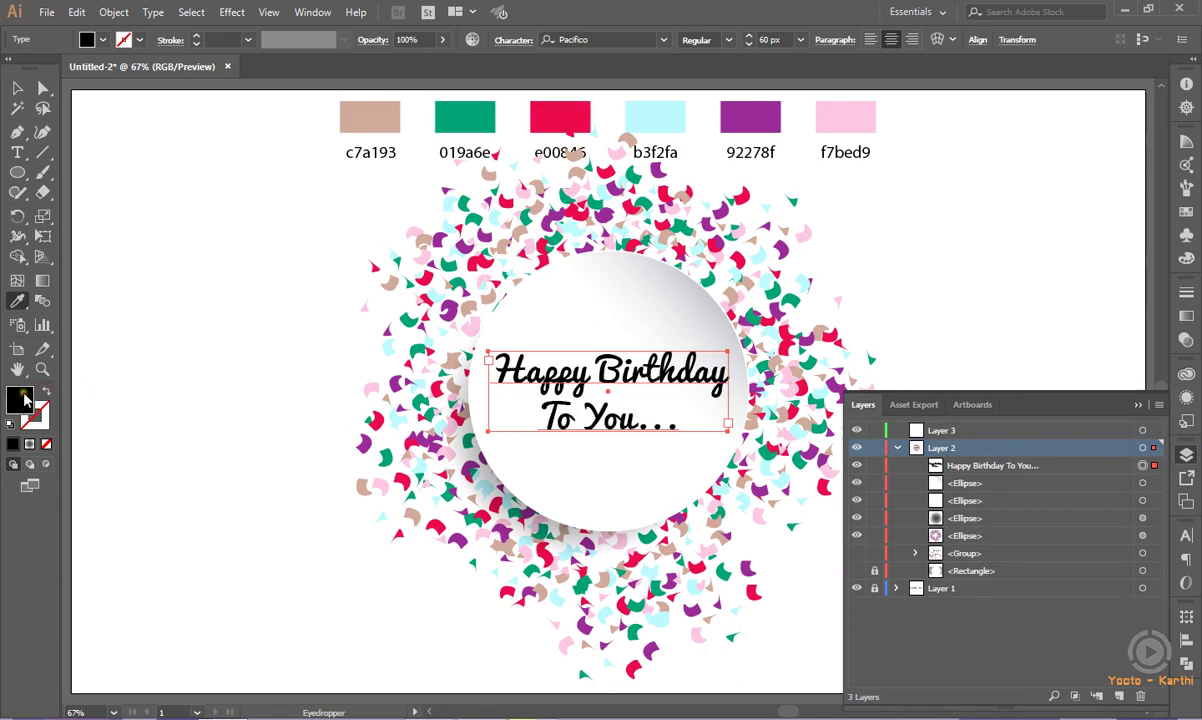
pyautogui.doubleClick(25, 398)
pyautogui.write('92278f')
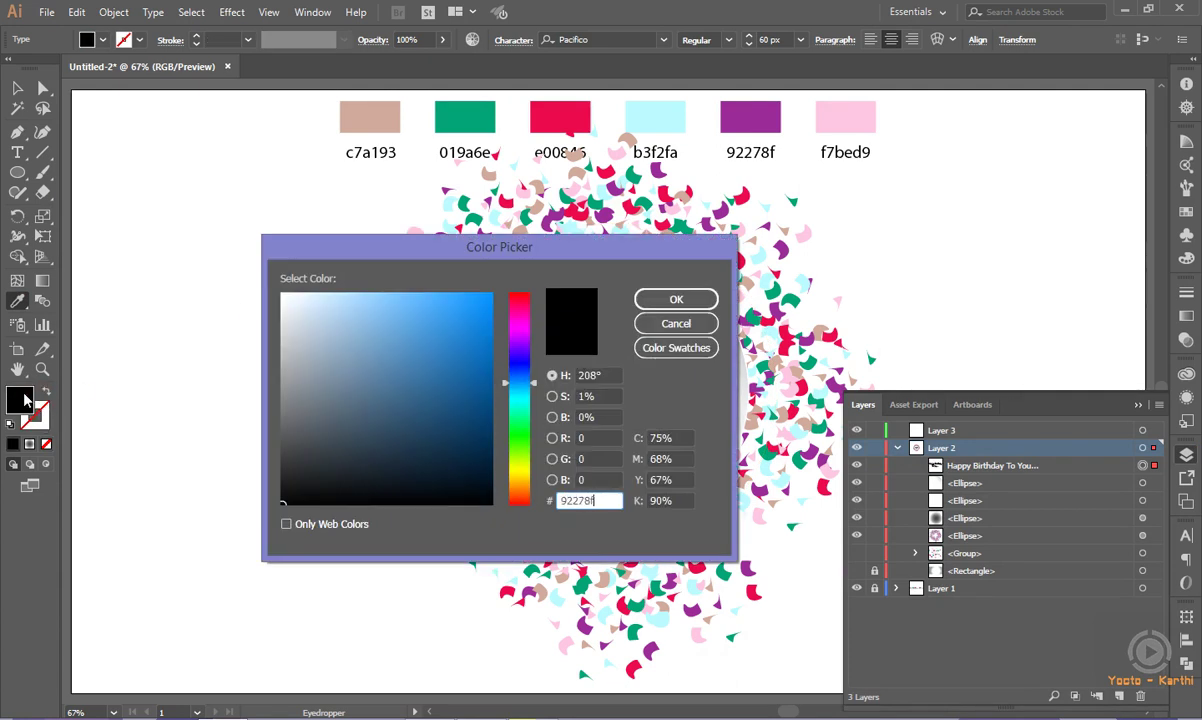
pyautogui.press('Return')
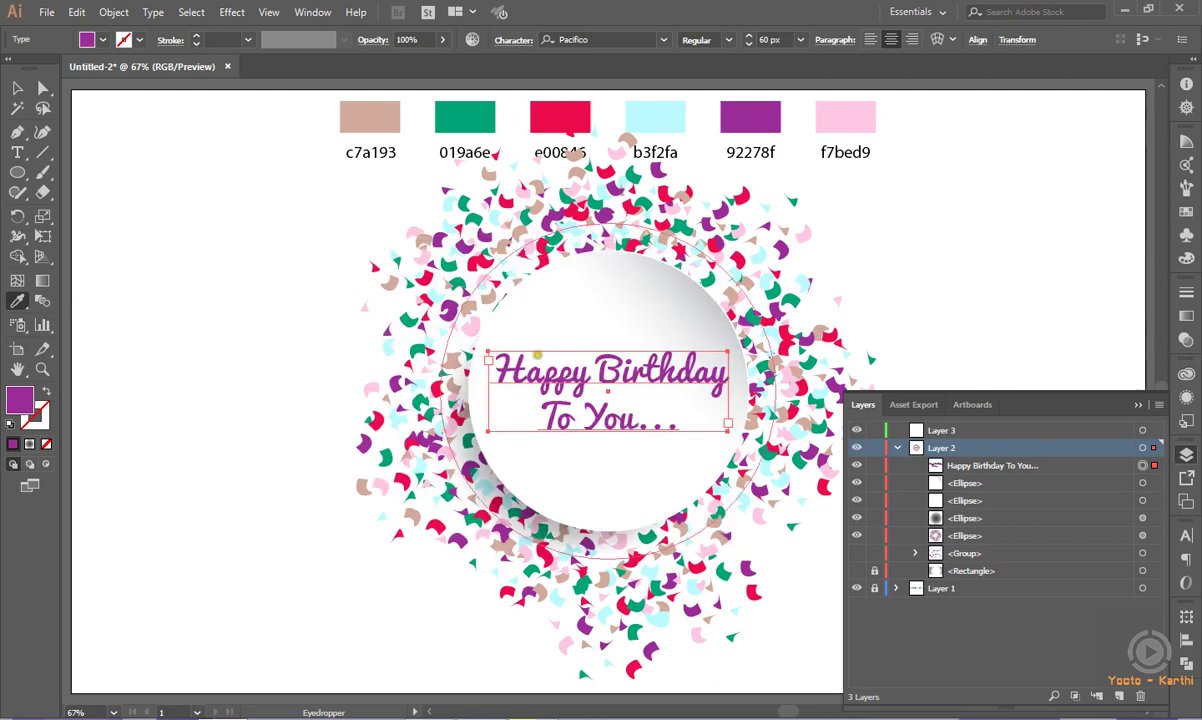
# Deselect the text, hide the colour swatch layer and show the gradient background again
pyautogui.click(1140, 406)
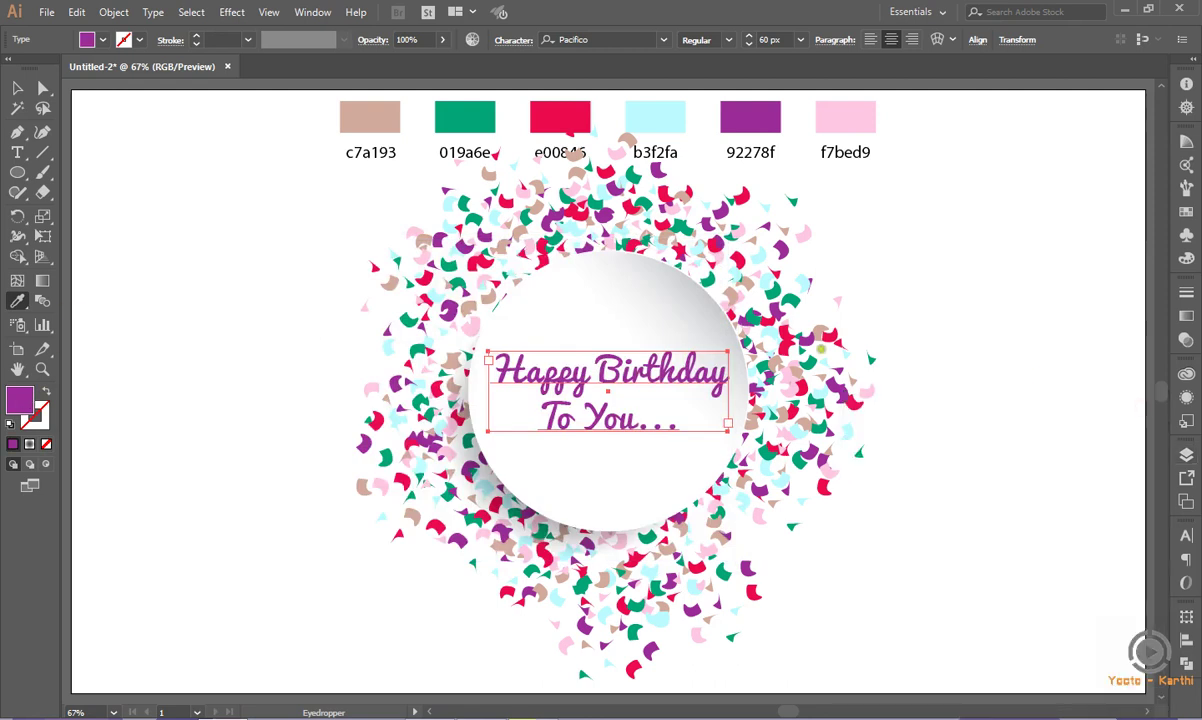
pyautogui.click(17, 88)
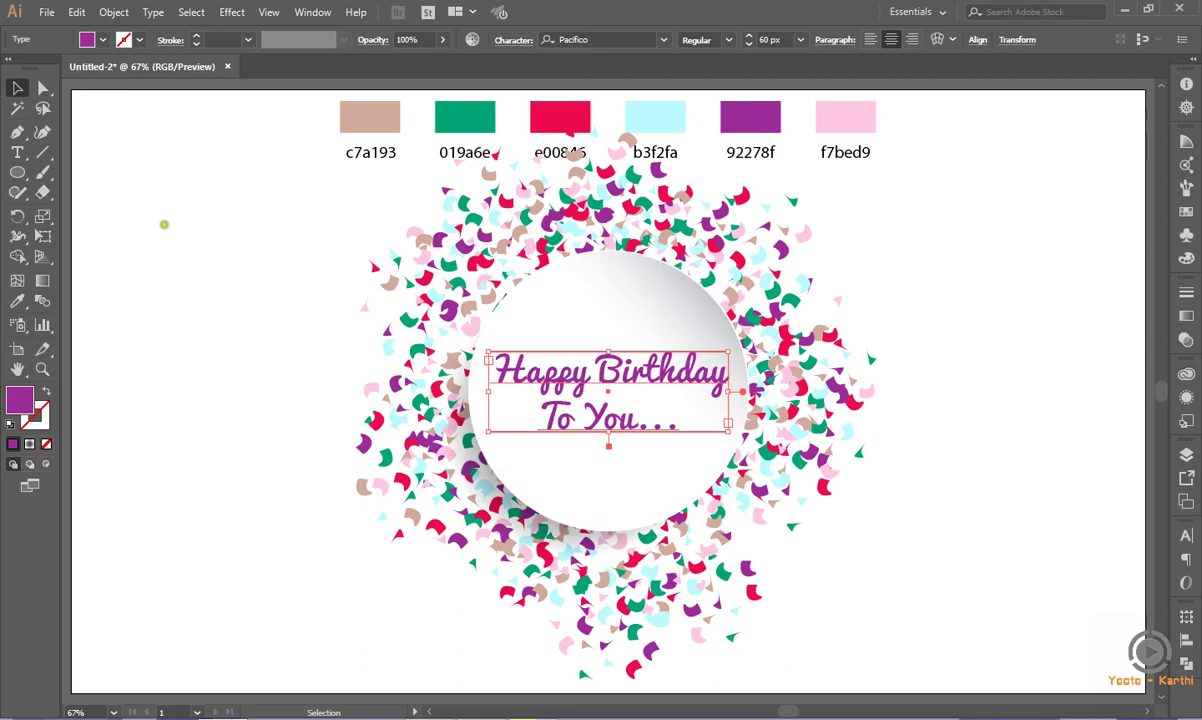
pyautogui.click(155, 216)
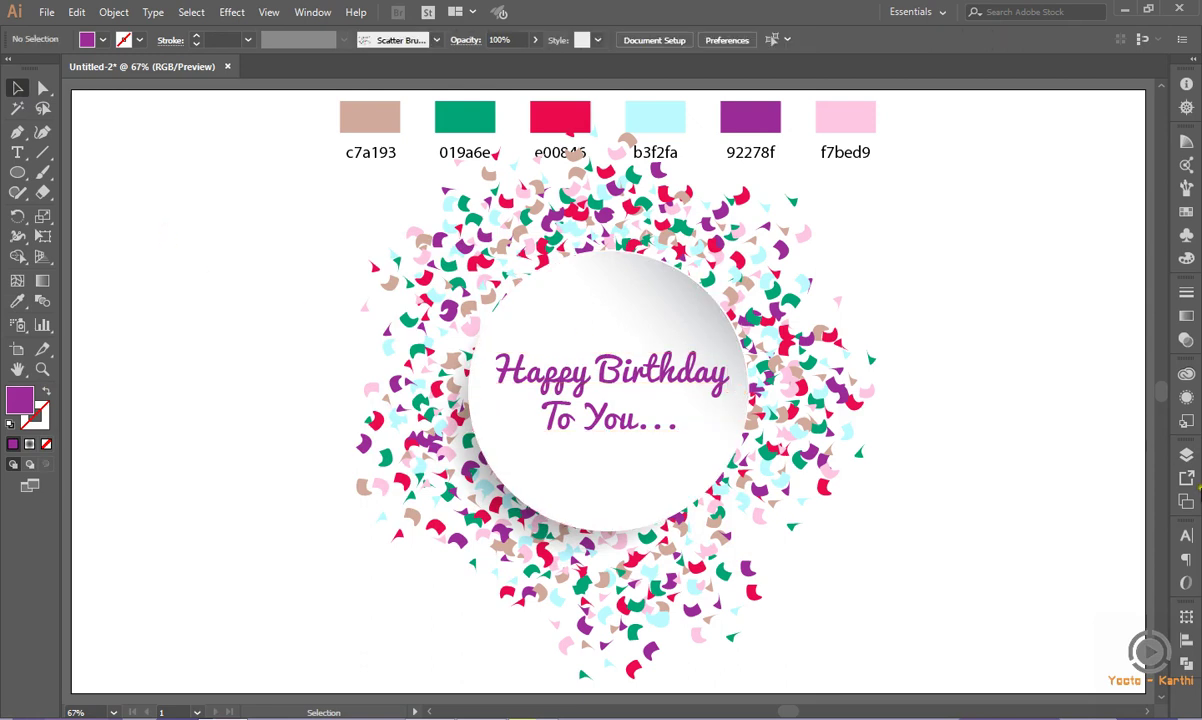
pyautogui.click(1186, 455)
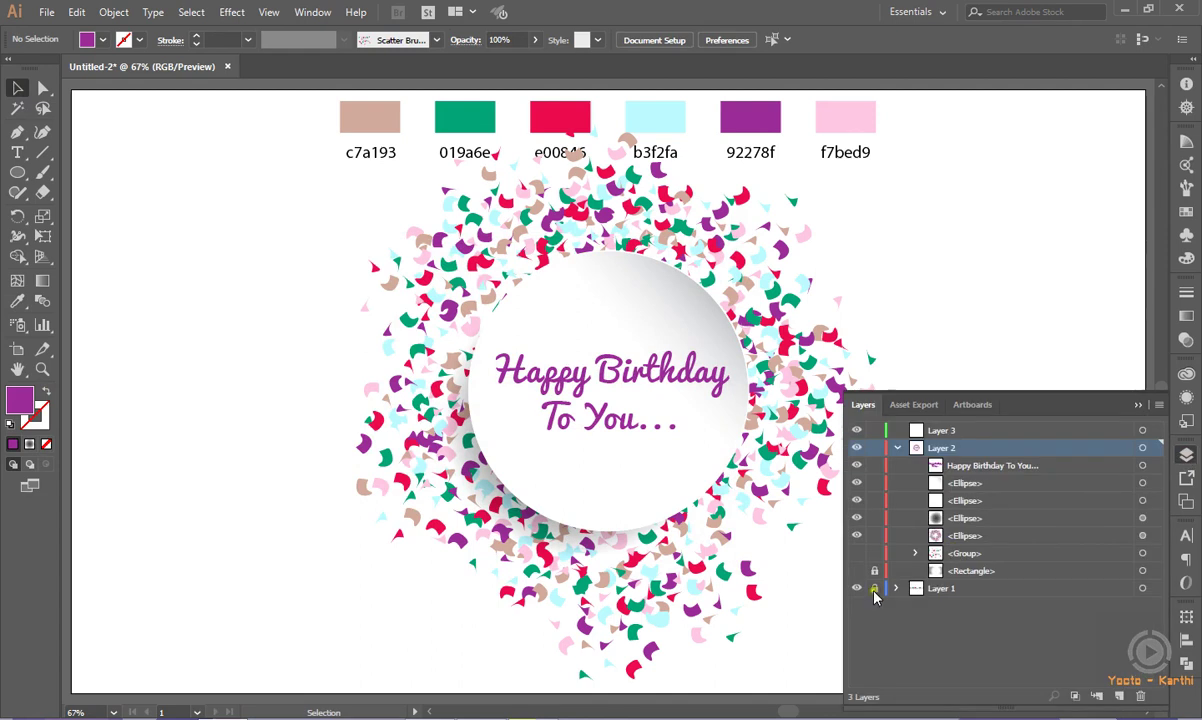
pyautogui.click(856, 588)
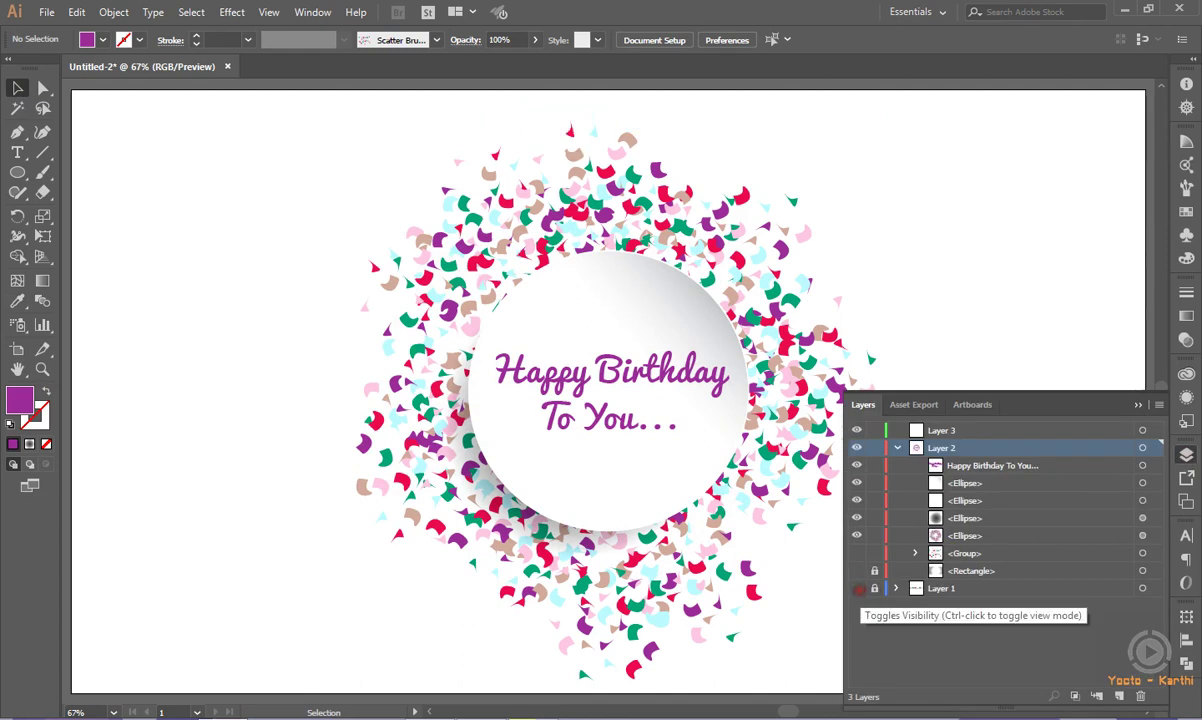
pyautogui.click(856, 570)
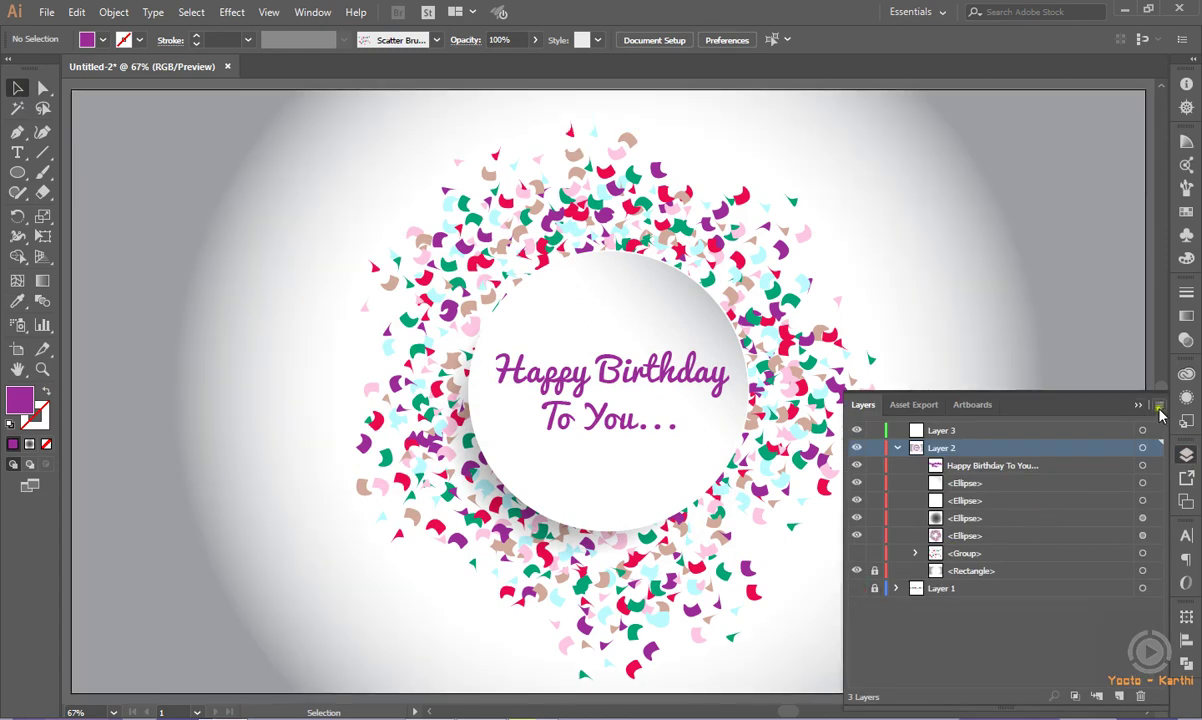
pyautogui.click(1070, 385)
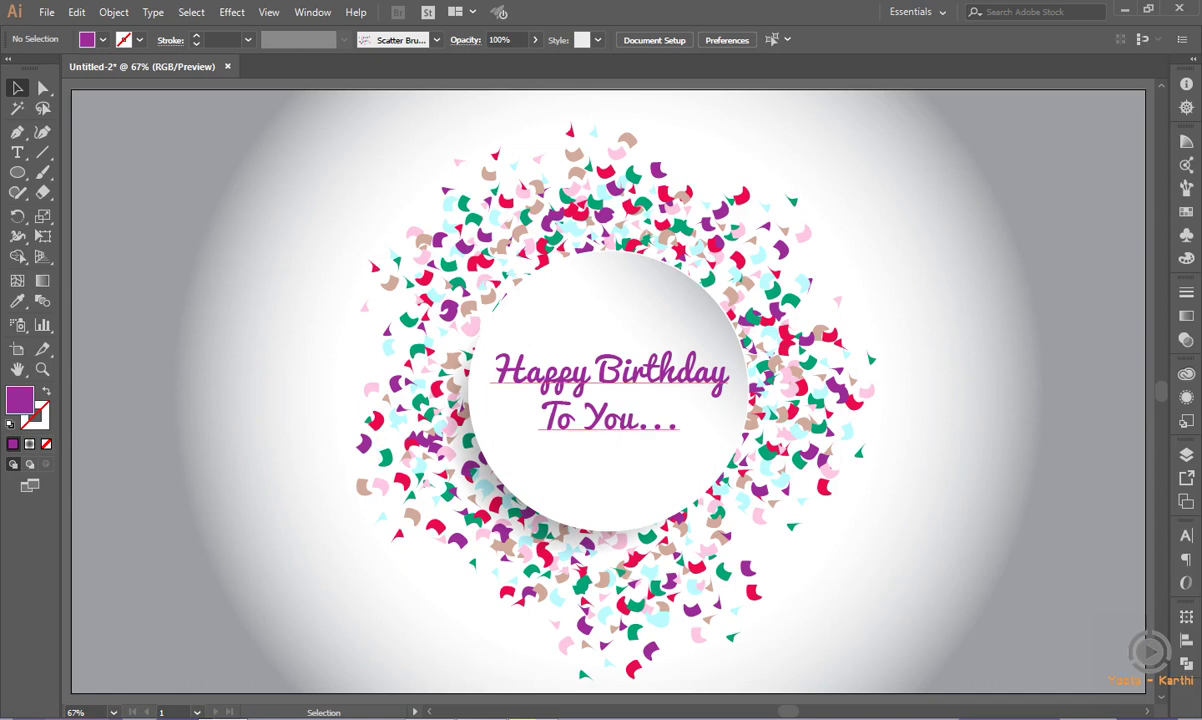
# Try Multiply blending at 50% opacity on the greeting text
pyautogui.click(592, 356)
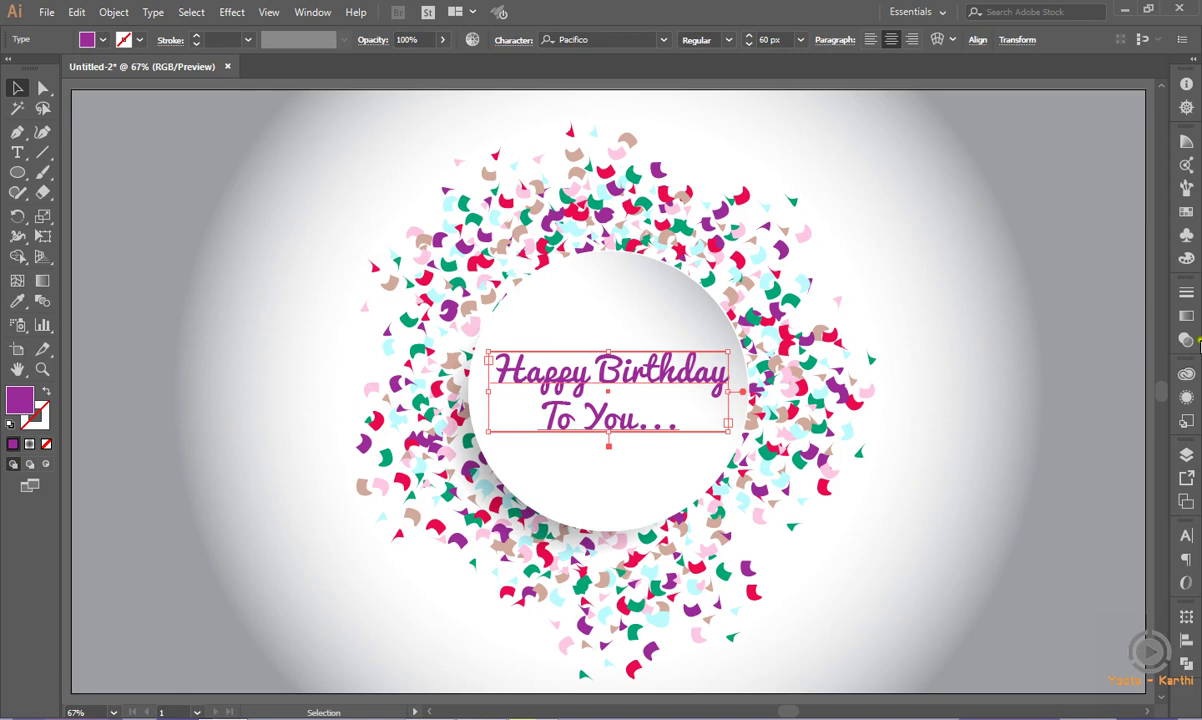
pyautogui.click(1187, 339)
pyautogui.click(1000, 310)
pyautogui.click(1015, 369)
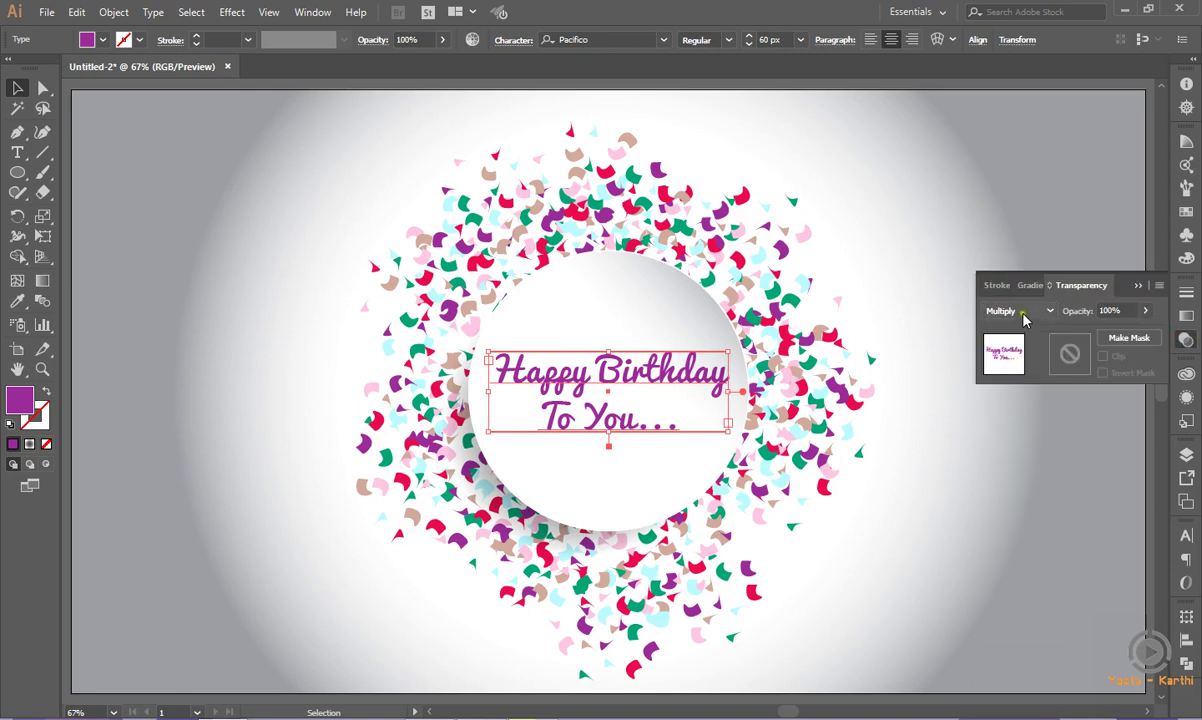
pyautogui.click(1108, 311)
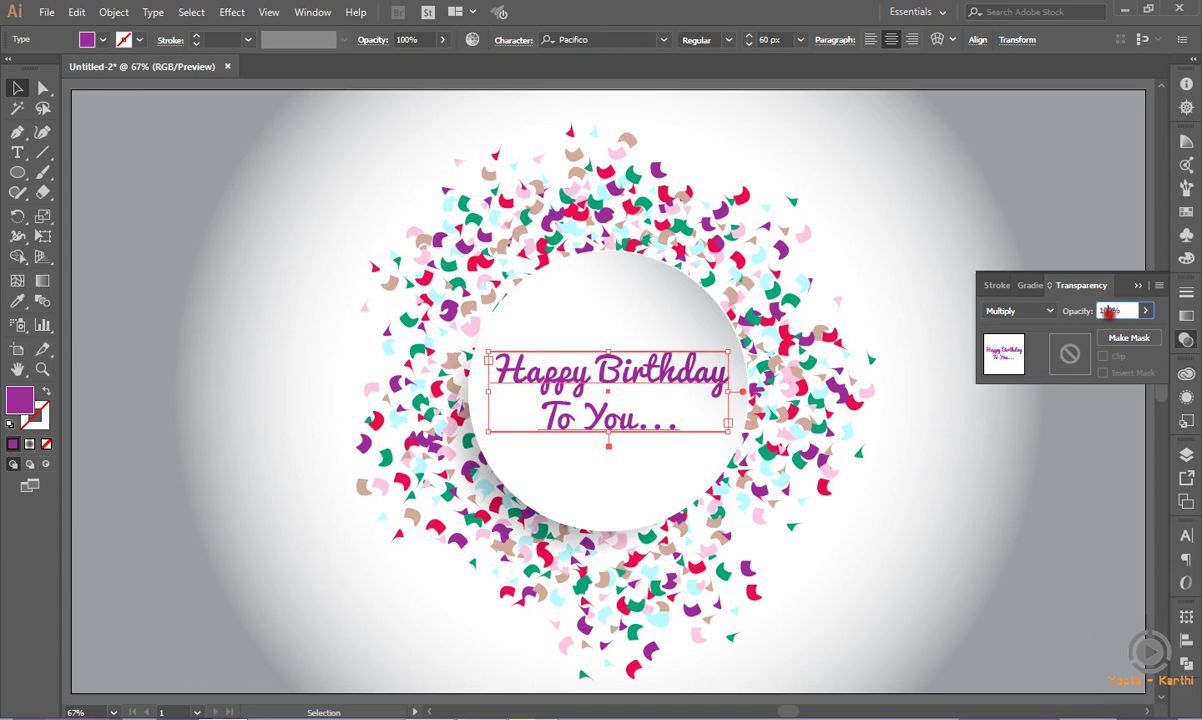
pyautogui.write('50')
pyautogui.press('Return')
# Settle on 90% opacity with Normal blending, then close the panel and deselect
pyautogui.click(1105, 311)
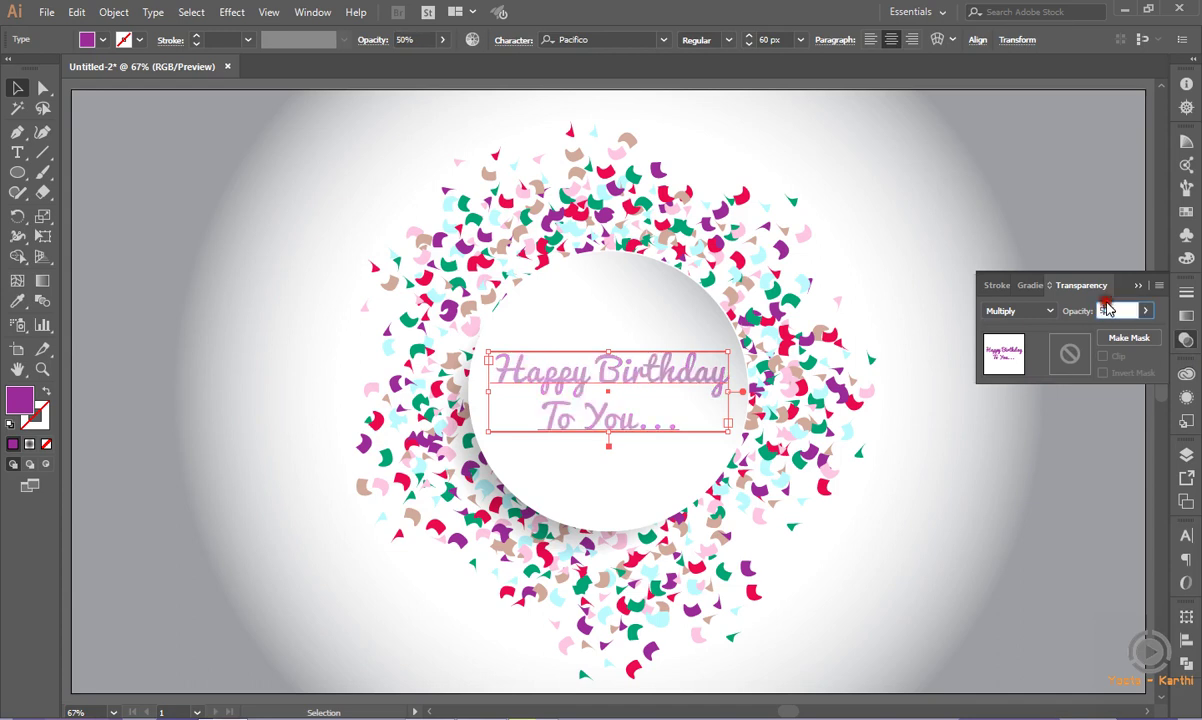
pyautogui.write('90')
pyautogui.press('Return')
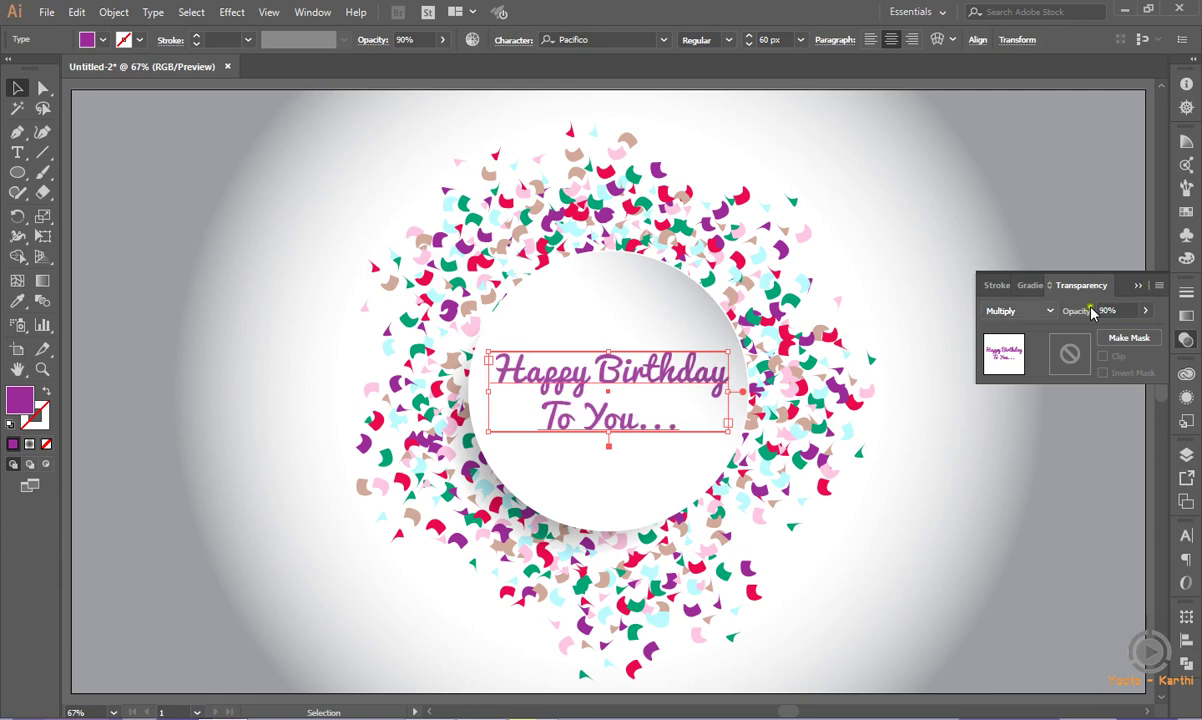
pyautogui.click(1018, 311)
pyautogui.click(1015, 350)
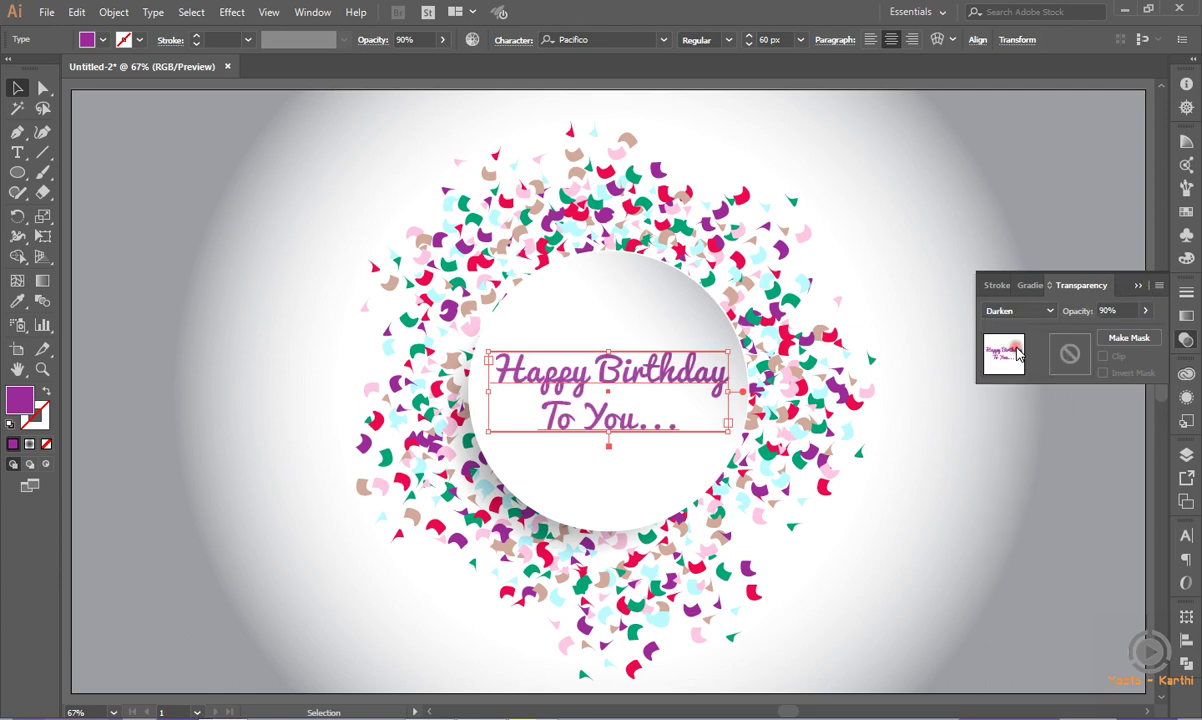
pyautogui.click(1024, 314)
pyautogui.click(1014, 329)
pyautogui.click(1133, 289)
pyautogui.click(947, 288)
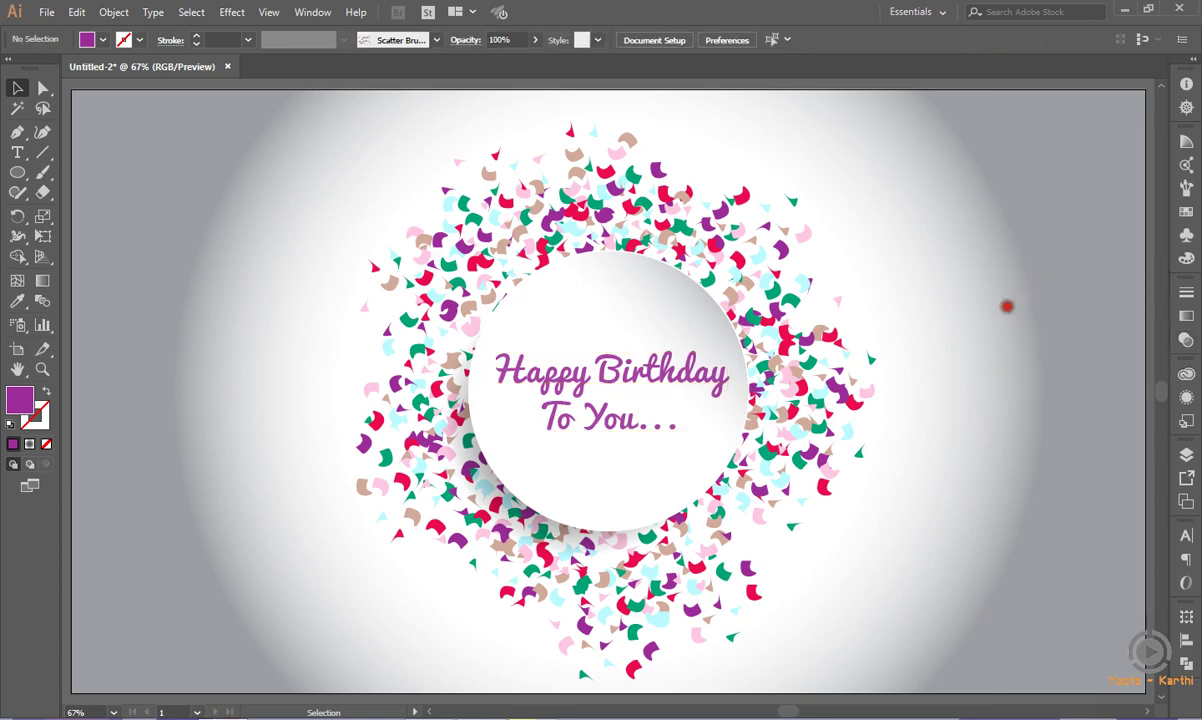